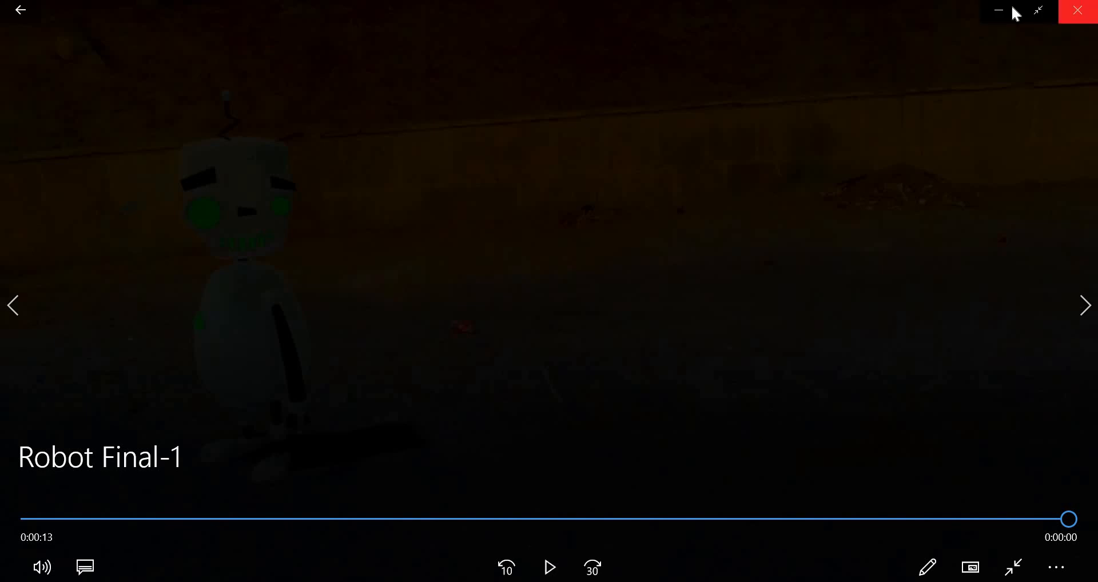
# - Put away the Robot Final-1 video and the instagram folder window, and switch to the robot.max scene in 3ds Max
pyautogui.click(997, 11)
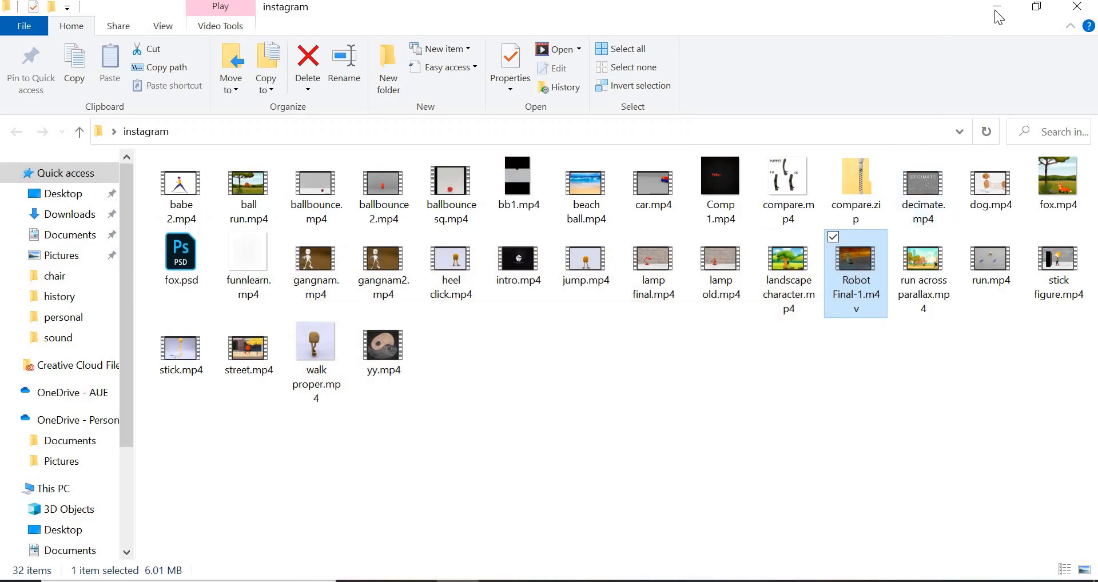
pyautogui.press('super+d')
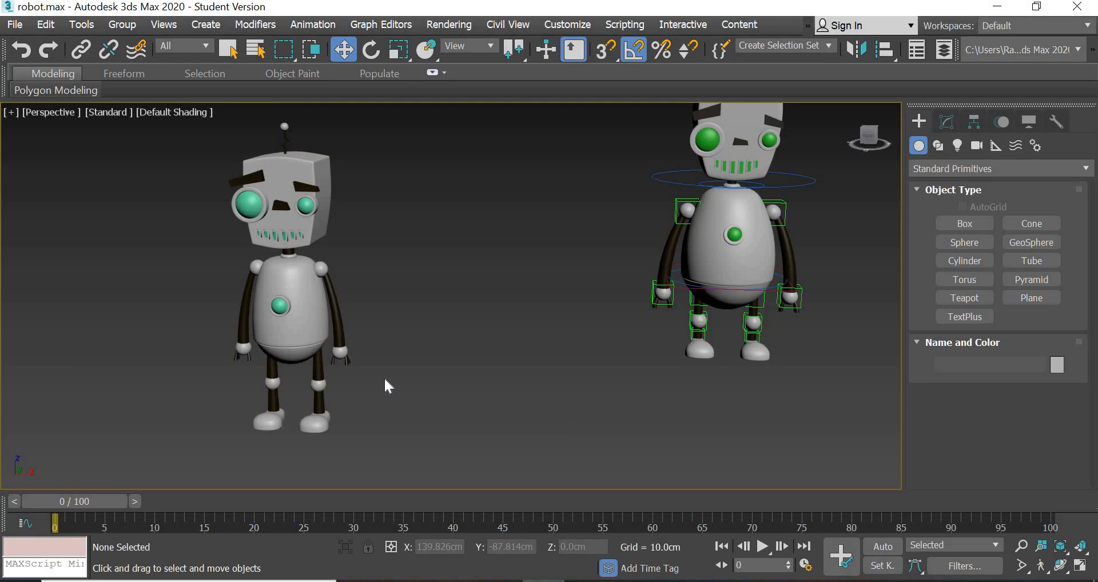
pyautogui.moveTo(404, 390); pyautogui.dragTo(428, 389, button='middle')
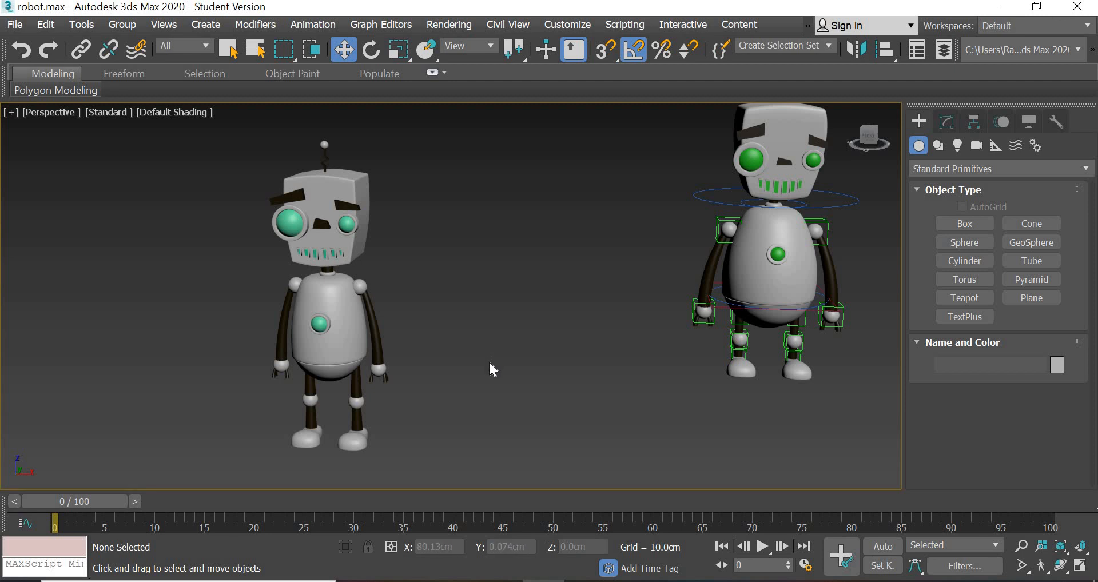
# - Try moving the unrigged robot's torso and another of its parts separately, undoing each move
pyautogui.click(336, 347)
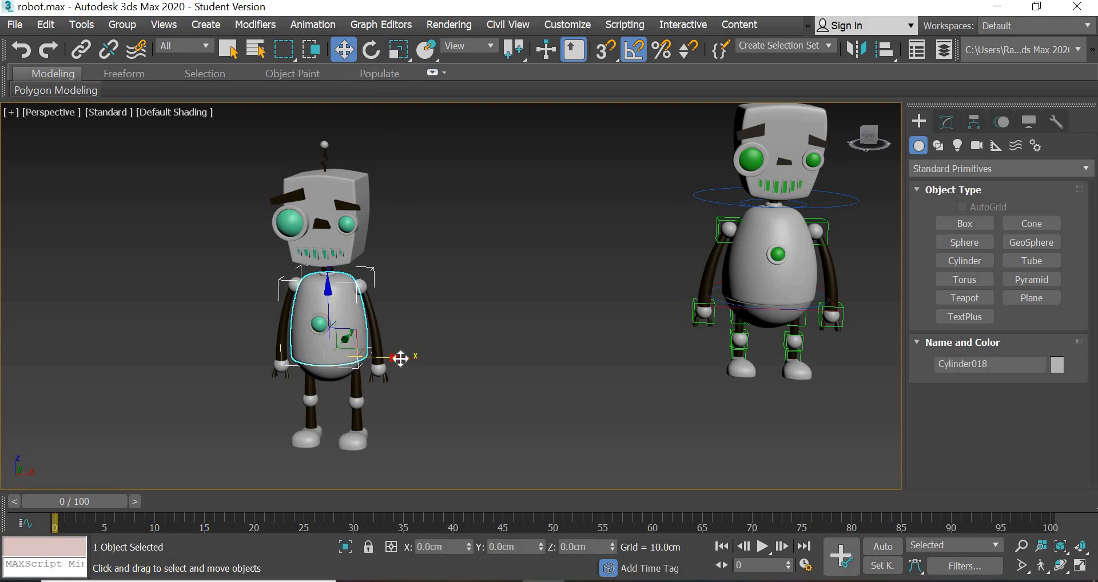
pyautogui.moveTo(400, 358); pyautogui.dragTo(728, 414)
pyautogui.hotkey('ctrl', 'z')
pyautogui.moveTo(296, 474); pyautogui.dragTo(280, 338)
pyautogui.hotkey('ctrl', 'z')
pyautogui.click(399, 295)
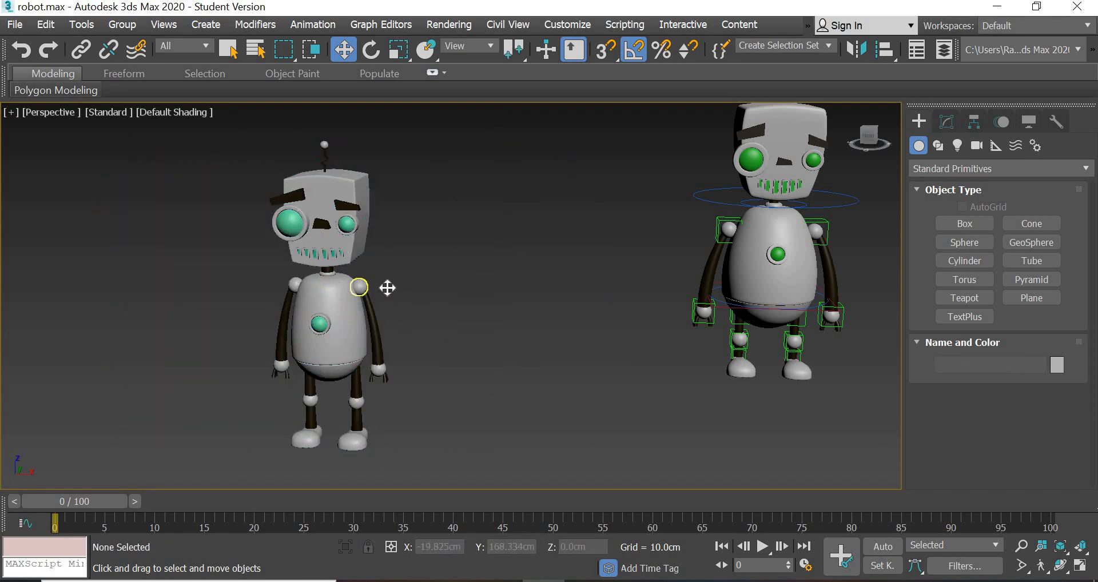
# - Try rotating the unrigged robot's left shoulder sphere, undo the rotation and clear the selection with the Move tool active
pyautogui.click(360, 287)
pyautogui.click(370, 50)
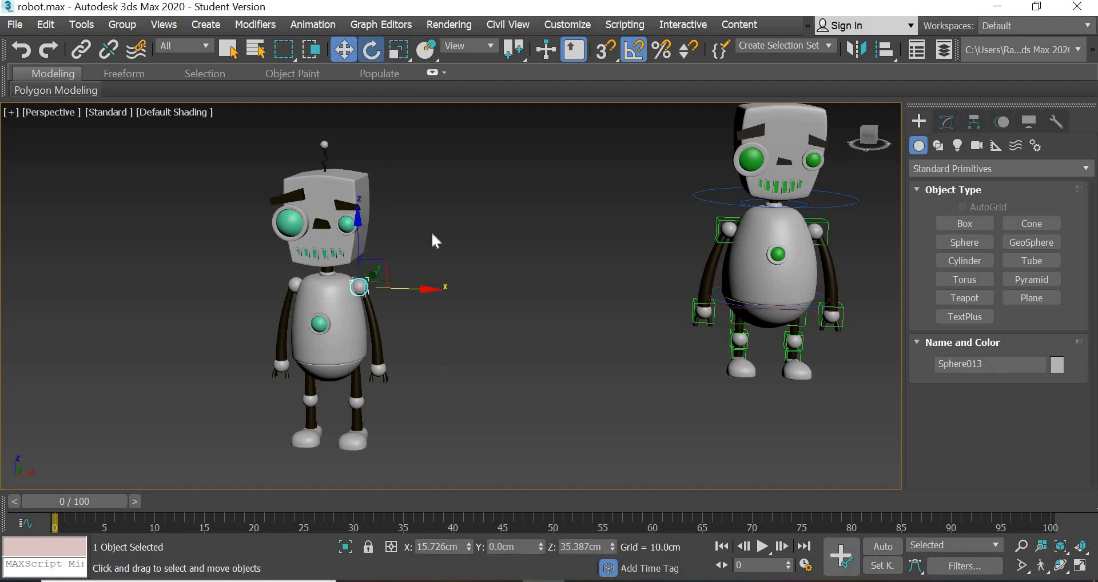
pyautogui.moveTo(385, 175); pyautogui.dragTo(455, 412)
pyautogui.hotkey('ctrl', 'z')
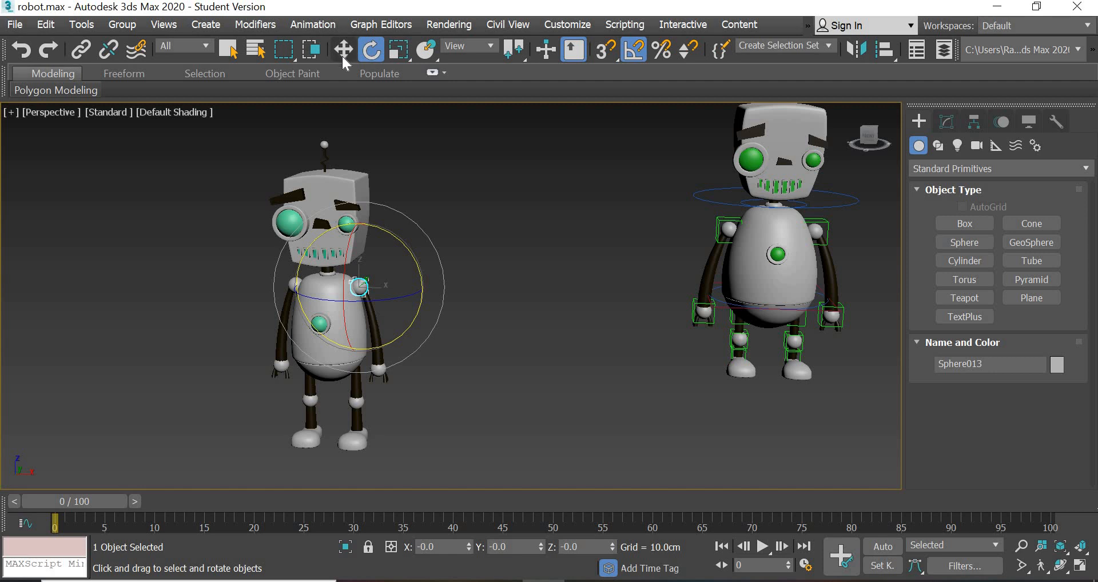
pyautogui.click(343, 51)
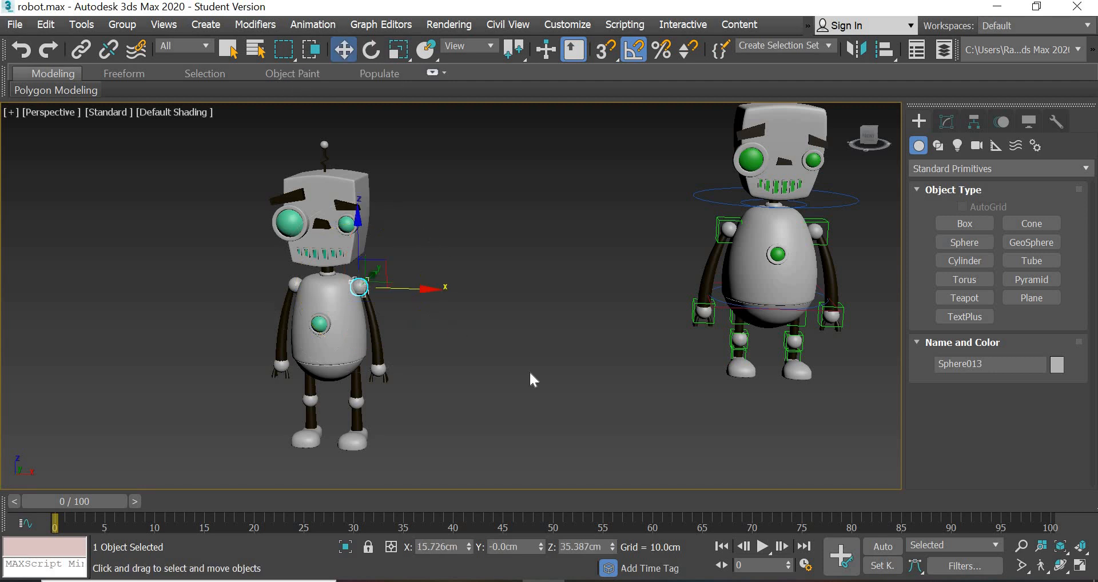
pyautogui.click(591, 401)
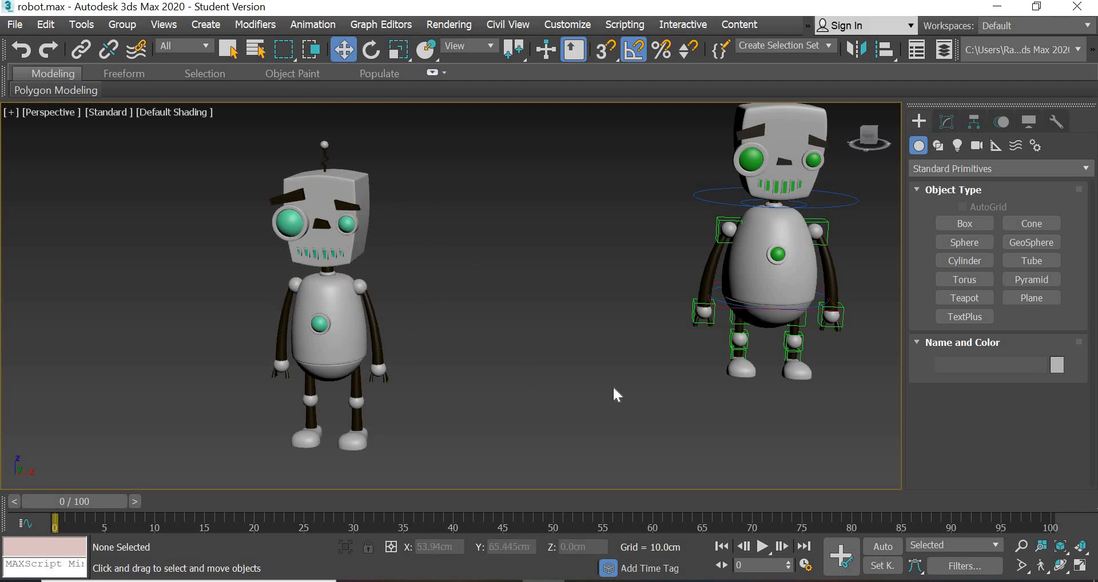
# - Try rotating the rigged robot's arm with its left shoulder controller, then undo the rotation and deselect it
pyautogui.moveTo(708, 404); pyautogui.dragTo(339, 473, button='middle')
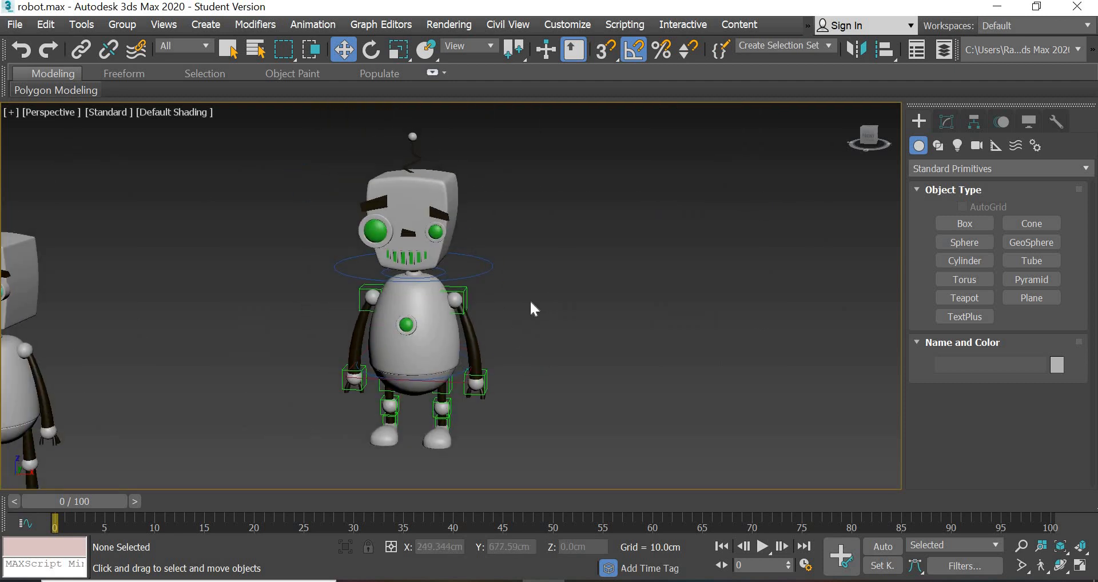
pyautogui.click(467, 289)
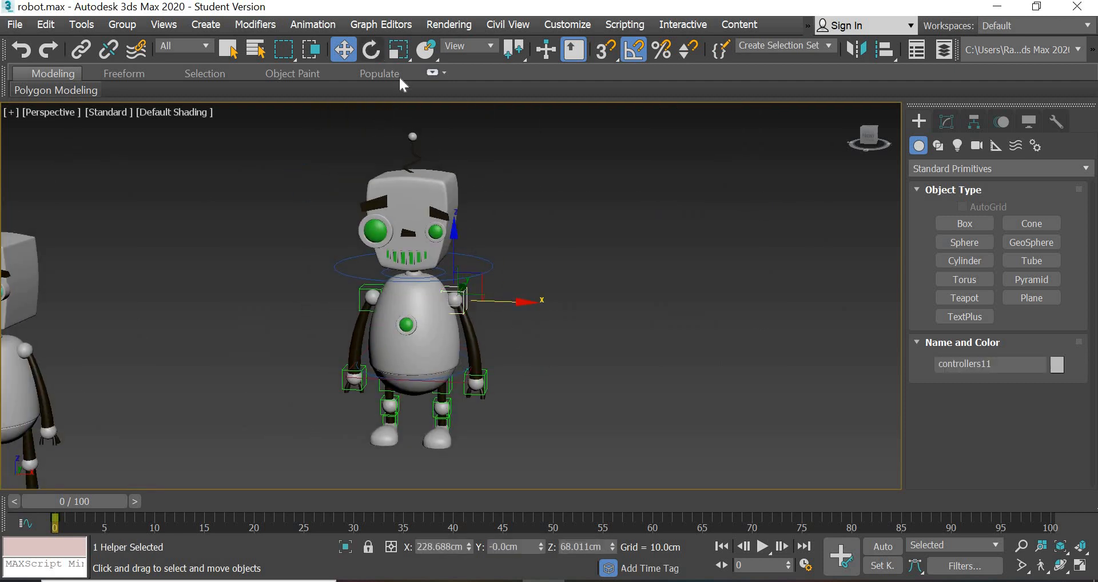
pyautogui.click(371, 51)
pyautogui.moveTo(498, 254); pyautogui.dragTo(661, 410)
pyautogui.hotkey('ctrl', 'z')
pyautogui.click(455, 367)
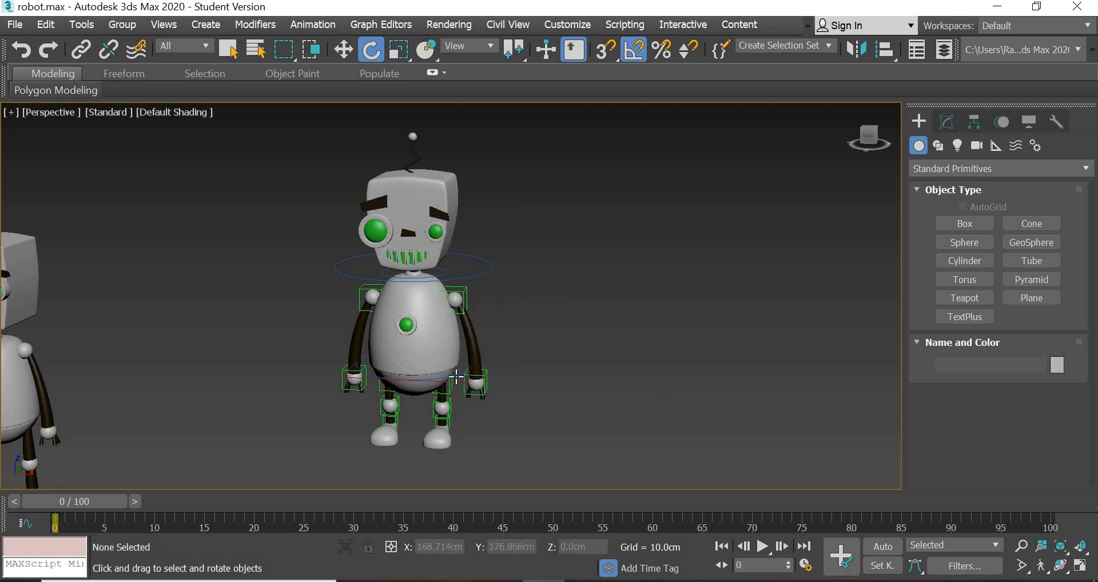
# - Try tilting the rigged robot's upper body with the circular waist controller, then undo the rotation and deselect it
pyautogui.click(452, 375)
pyautogui.moveTo(481, 372); pyautogui.dragTo(533, 413)
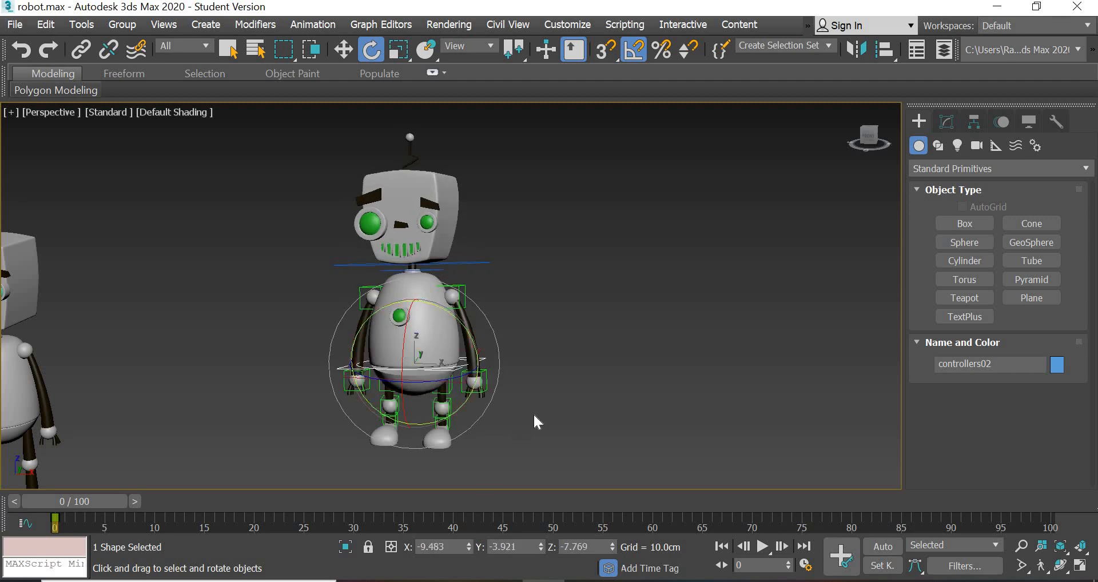
pyautogui.hotkey('ctrl', 'z')
pyautogui.click(478, 416)
# - Try rotating the rigged robot's left foot with the ankle controller, restore its pose and deselect it
pyautogui.moveTo(472, 418); pyautogui.dragTo(528, 360, button='middle')
pyautogui.scroll(6, 528, 359)
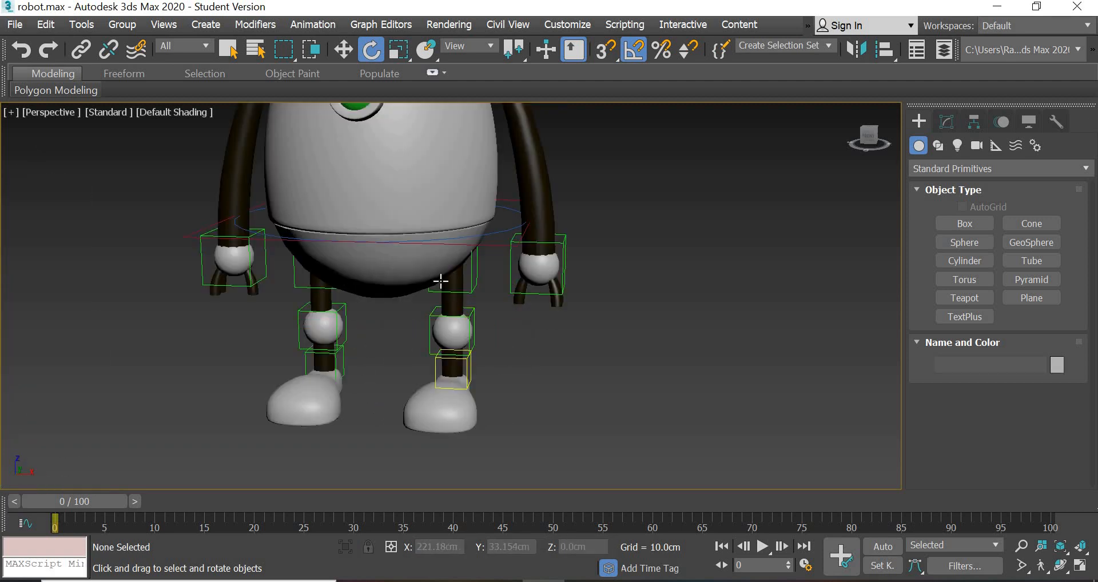
pyautogui.click(452, 369)
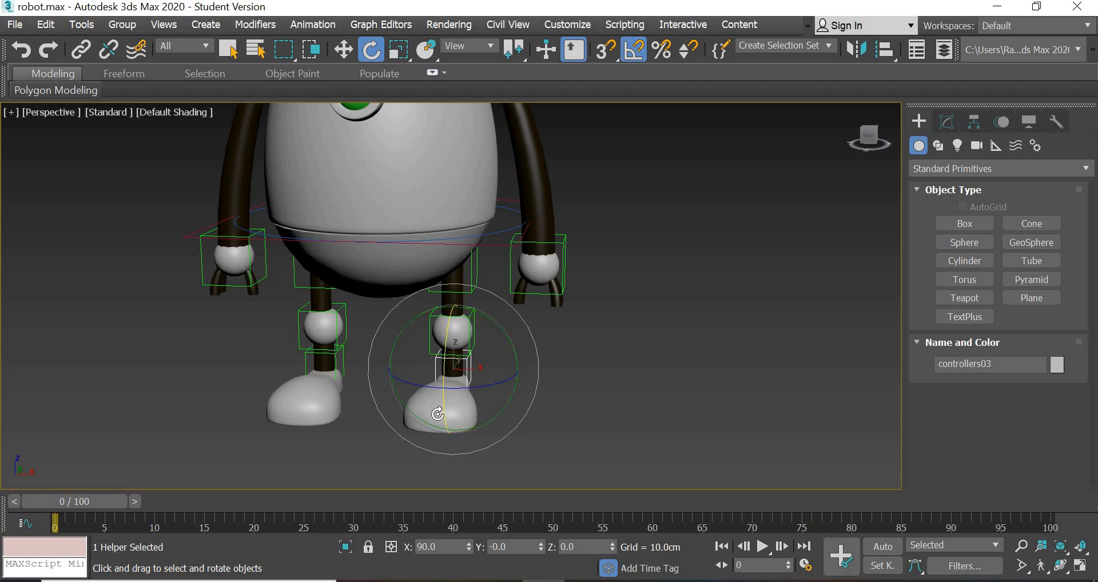
pyautogui.moveTo(438, 413); pyautogui.dragTo(517, 391)
pyautogui.click(513, 314)
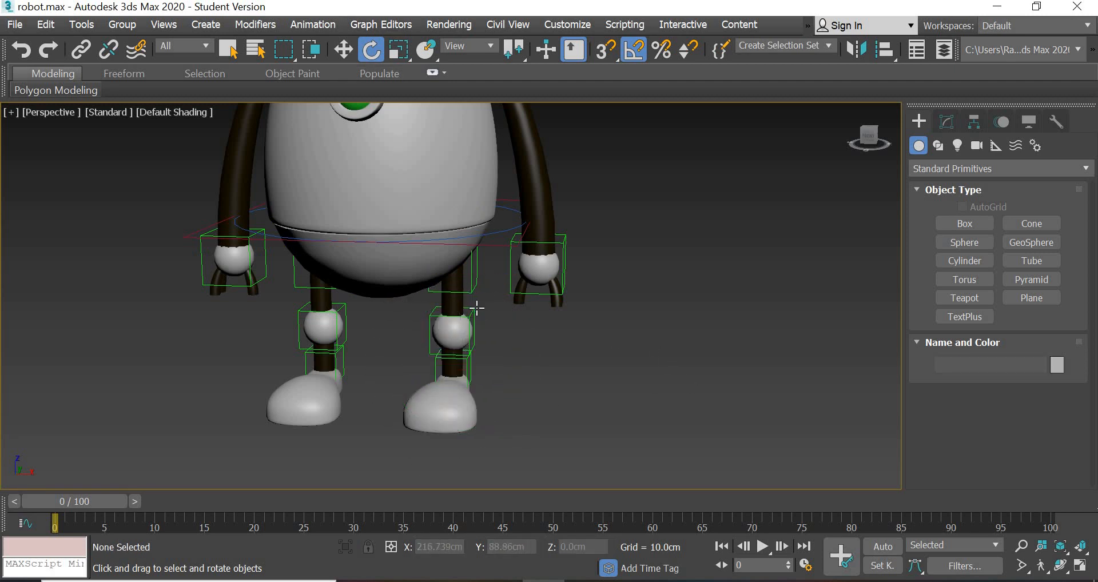
# - Try rotating the rigged robot's left leg with the knee controller and the hip controller, restoring the pose each time
pyautogui.click(480, 337)
pyautogui.moveTo(422, 345); pyautogui.dragTo(669, 317)
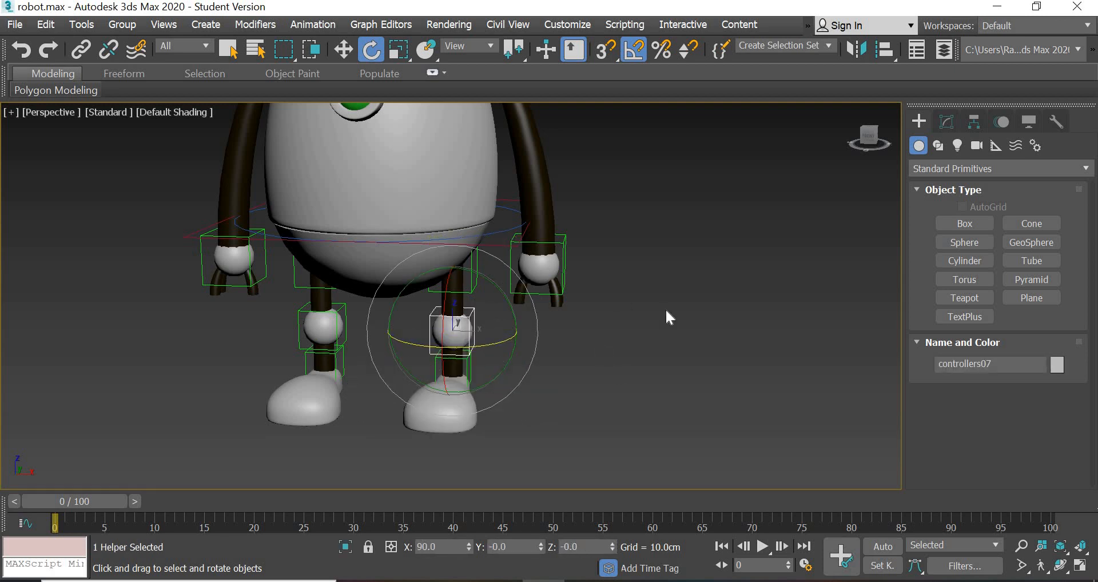
pyautogui.click(488, 297)
pyautogui.click(449, 294)
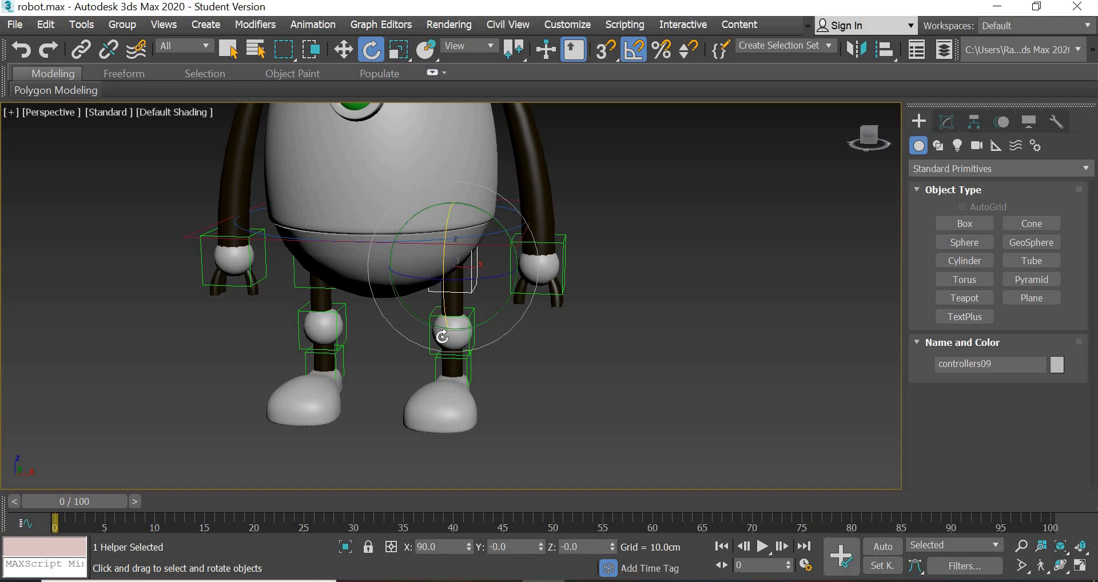
pyautogui.moveTo(445, 287); pyautogui.dragTo(708, 411)
pyautogui.hotkey('ctrl', 'z')
pyautogui.click(618, 324)
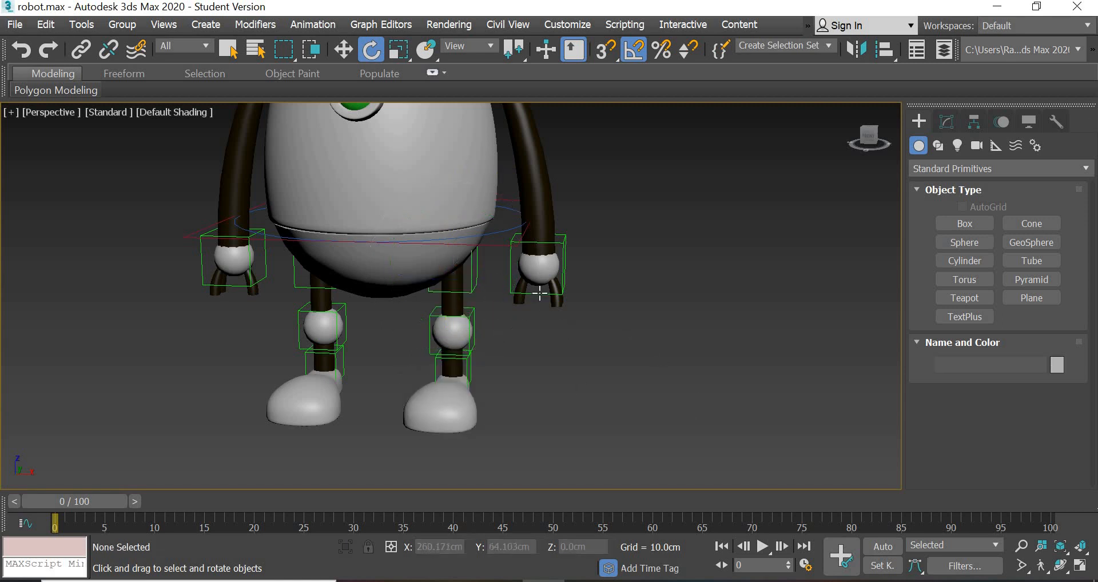
# - Try scaling the whole rigged robot uniformly with its square main controller, then undo the scaling
pyautogui.click(492, 245)
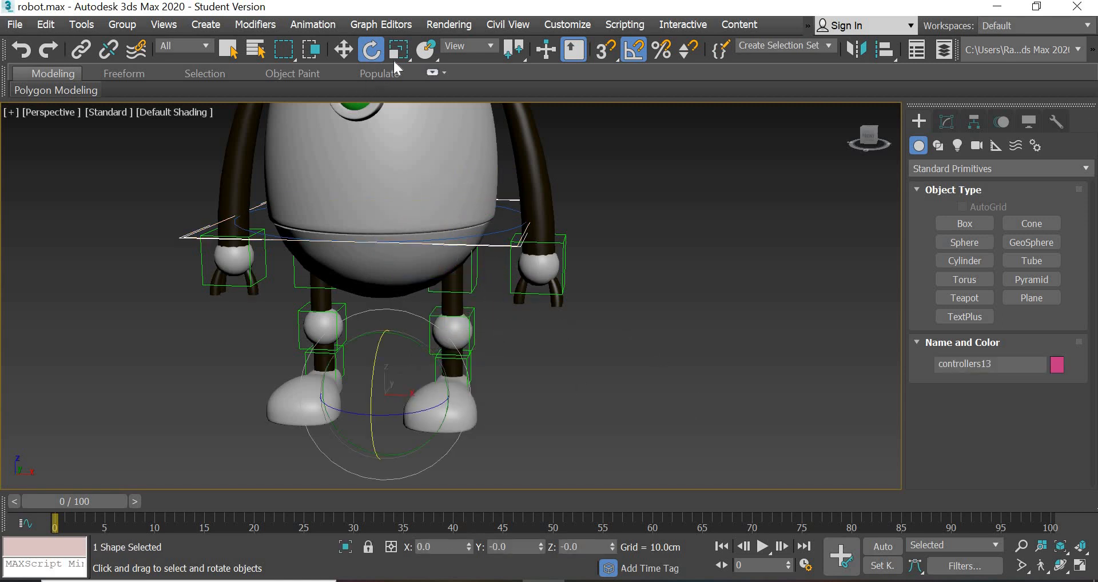
pyautogui.press('r')
pyautogui.scroll(-6, 610, 356)
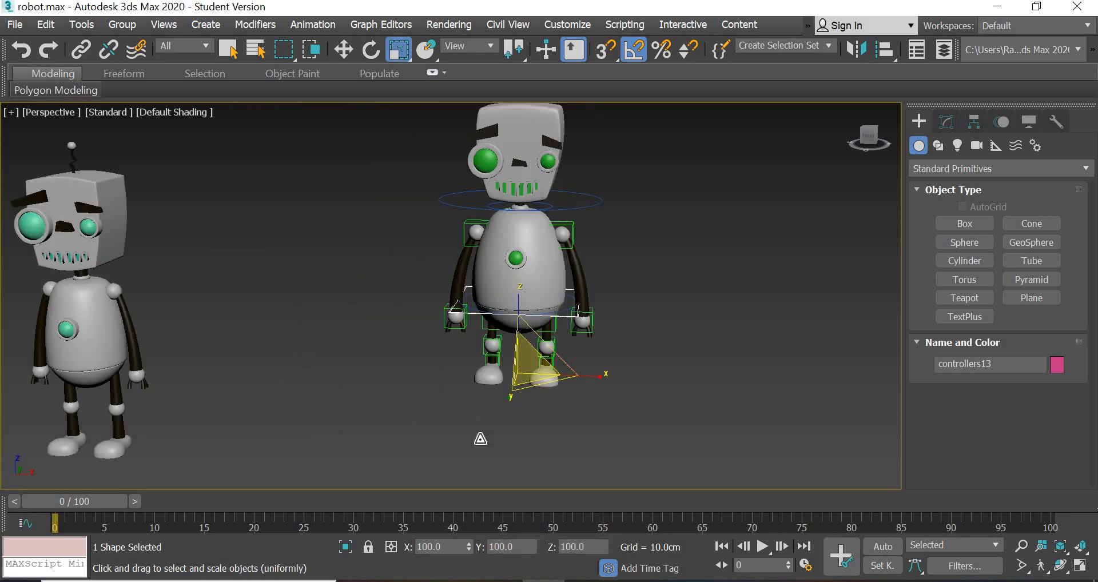
pyautogui.moveTo(535, 325); pyautogui.dragTo(541, 503)
pyautogui.hotkey('ctrl', 'z')
# - Examine the unrigged robot's separate lower-body half-sphere and how it relates to the torso and legs
pyautogui.moveTo(230, 366); pyautogui.dragTo(397, 384, button='middle')
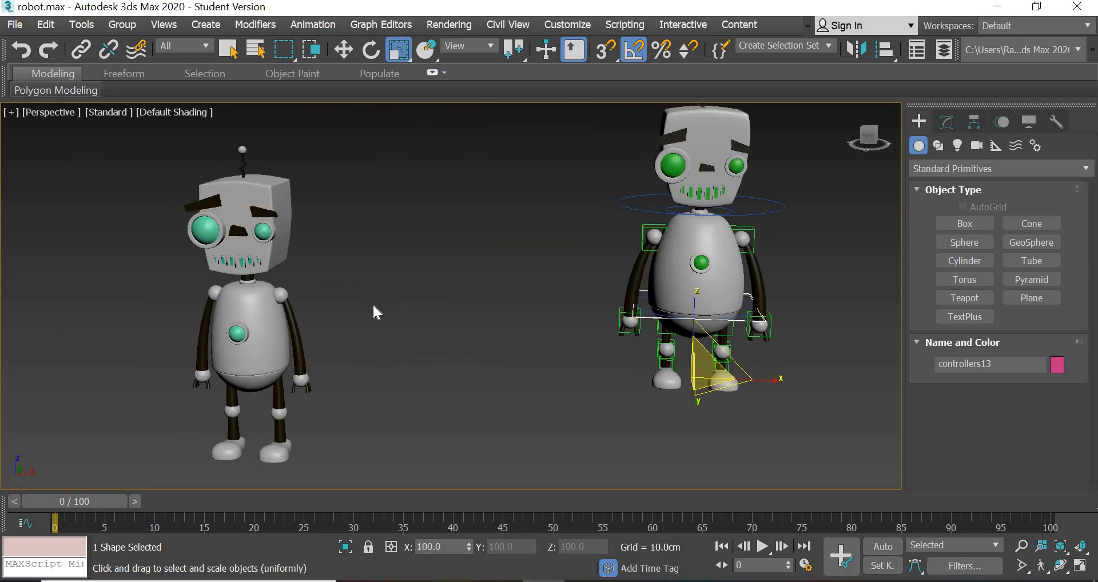
pyautogui.click(343, 50)
pyautogui.moveTo(369, 341); pyautogui.dragTo(422, 326, button='middle')
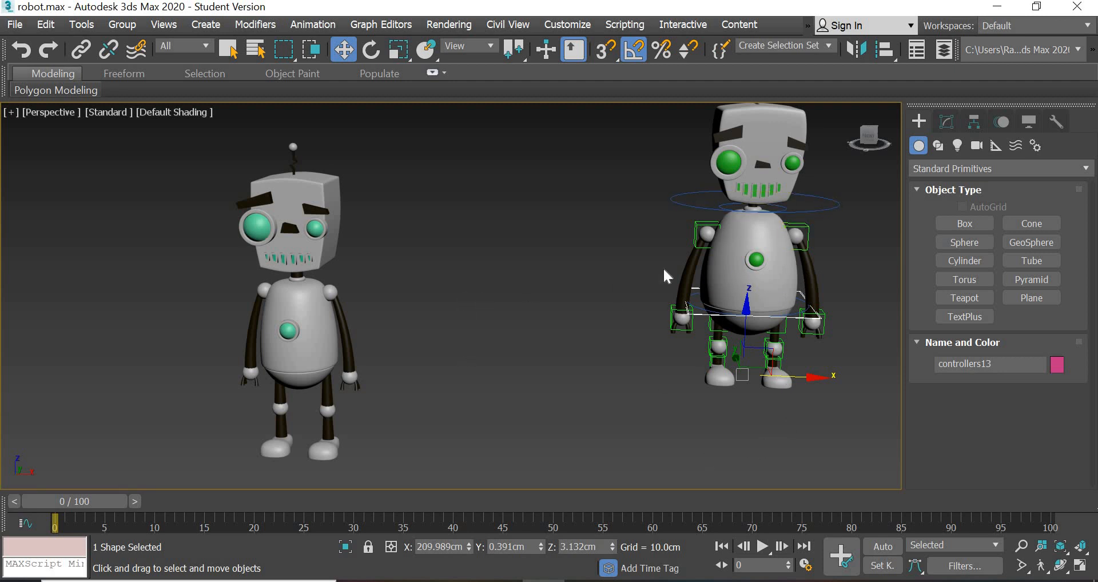
pyautogui.click(432, 361)
pyautogui.moveTo(509, 357); pyautogui.dragTo(621, 350, button='middle')
pyautogui.click(1081, 565)
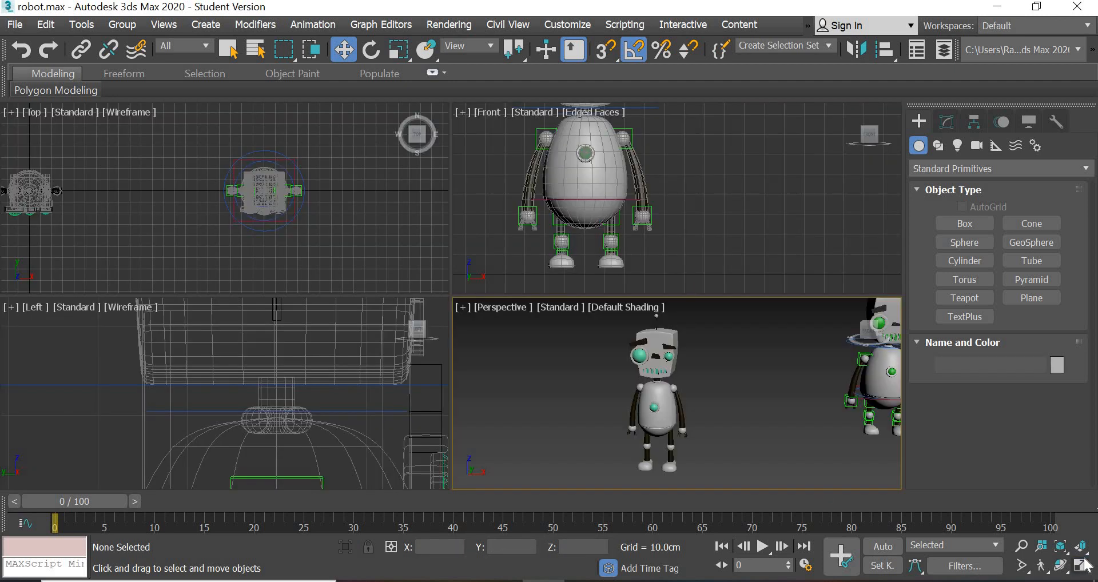
pyautogui.click(1082, 565)
pyautogui.scroll(3, 455, 291)
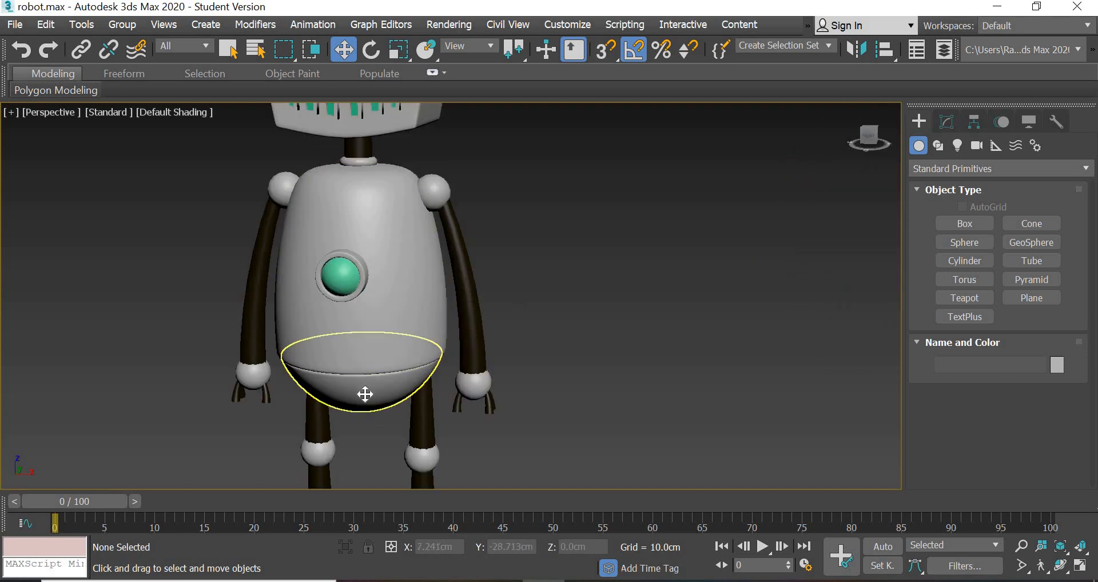
pyautogui.click(365, 395)
pyautogui.moveTo(391, 291); pyautogui.dragTo(414, 177, button='middle')
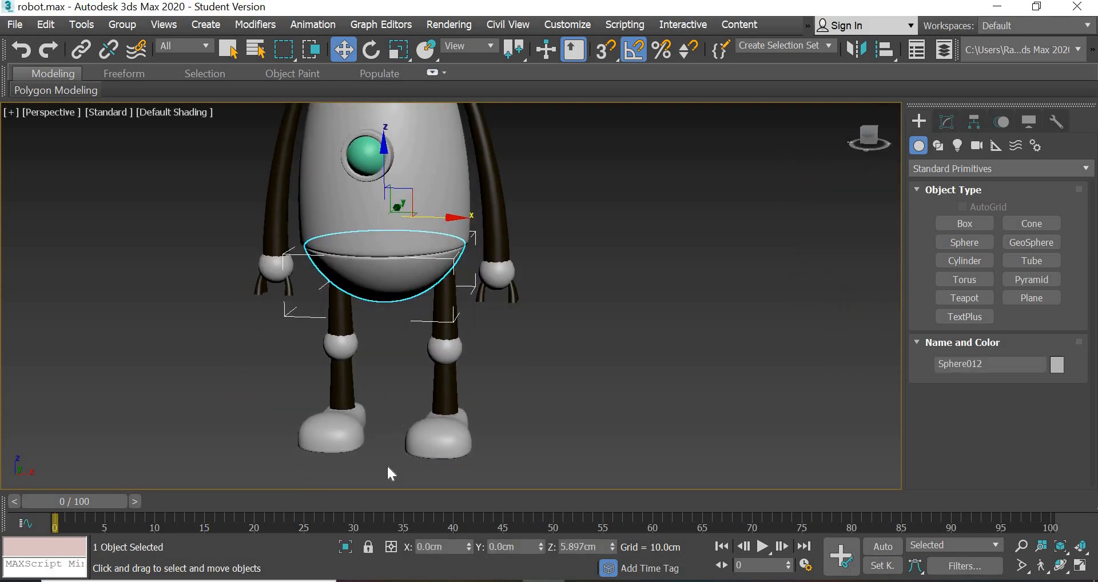
pyautogui.moveTo(373, 376); pyautogui.dragTo(384, 275, button='middle')
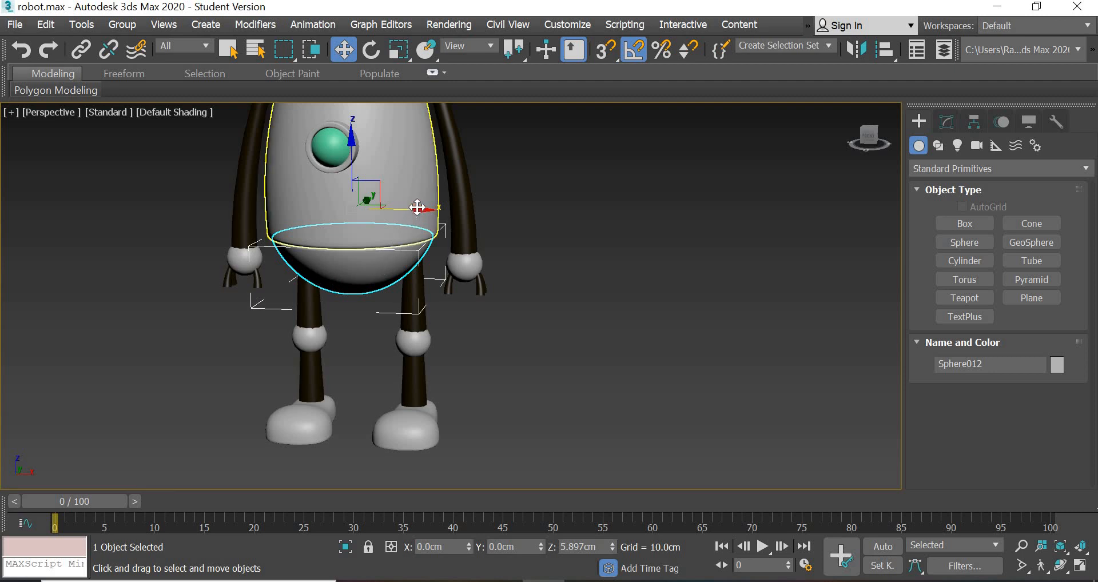
pyautogui.click(760, 364)
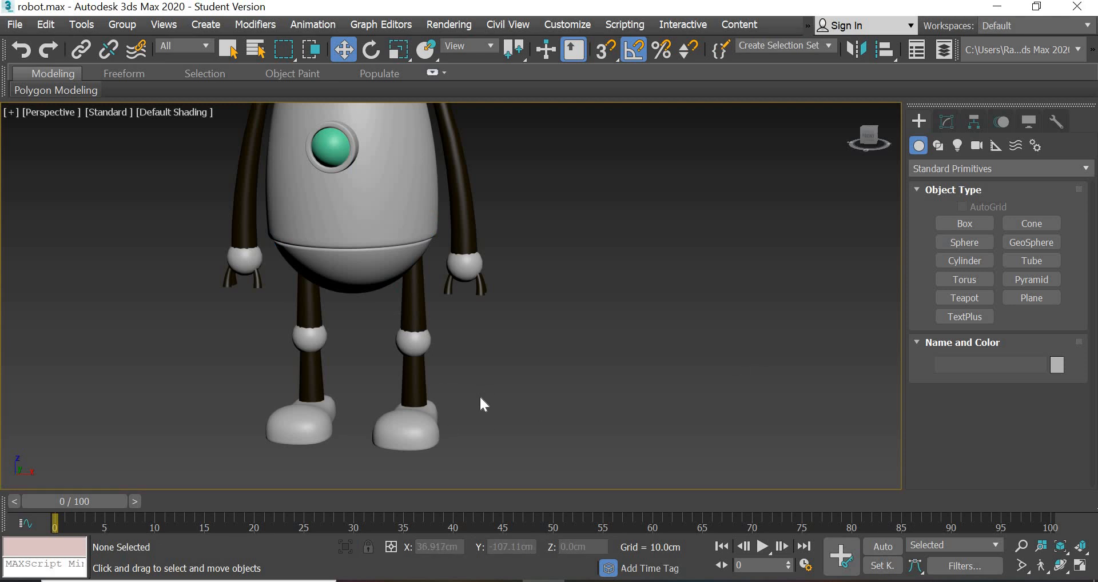
# - Try rotating the unrigged robot's left upper leg cylinder about its current pivot, then undo the rotation and deselect it
pyautogui.click(415, 296)
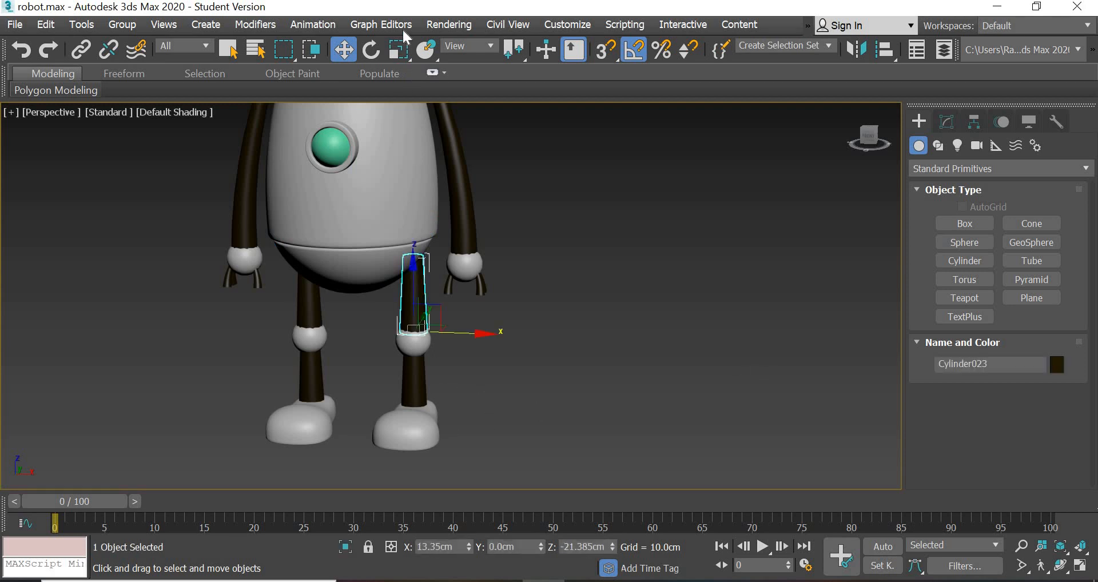
pyautogui.click(373, 50)
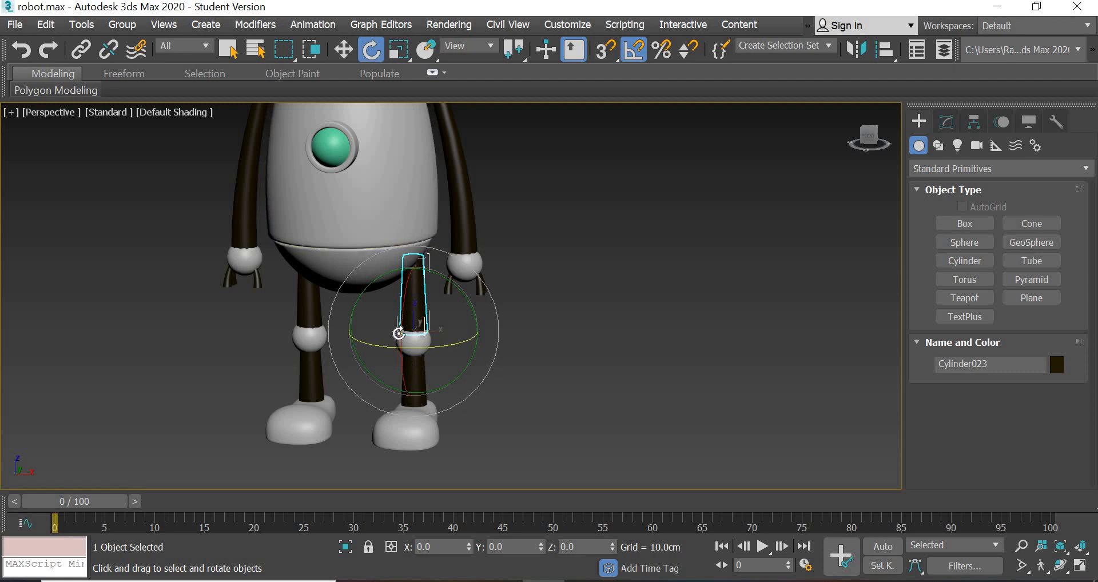
pyautogui.moveTo(401, 331); pyautogui.dragTo(392, 360)
pyautogui.hotkey('ctrl', 'z')
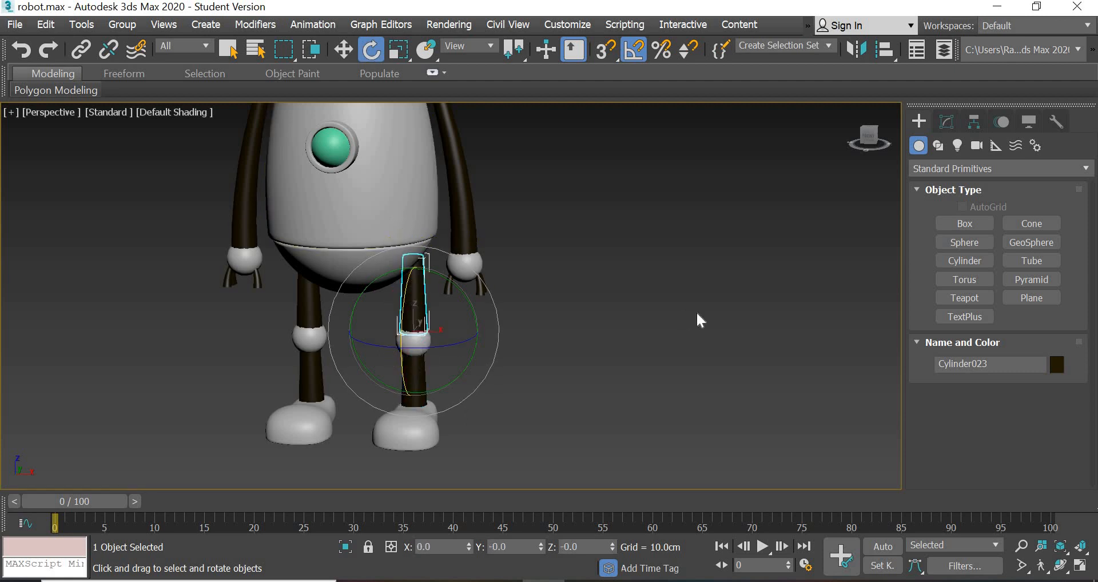
pyautogui.click(513, 408)
# - Select the unrigged robot's left upper leg cylinder and frame it closely in the front view
pyautogui.keyDown('alt'); pyautogui.moveTo(498, 413); pyautogui.dragTo(486, 409, button='middle'); pyautogui.keyUp('alt')
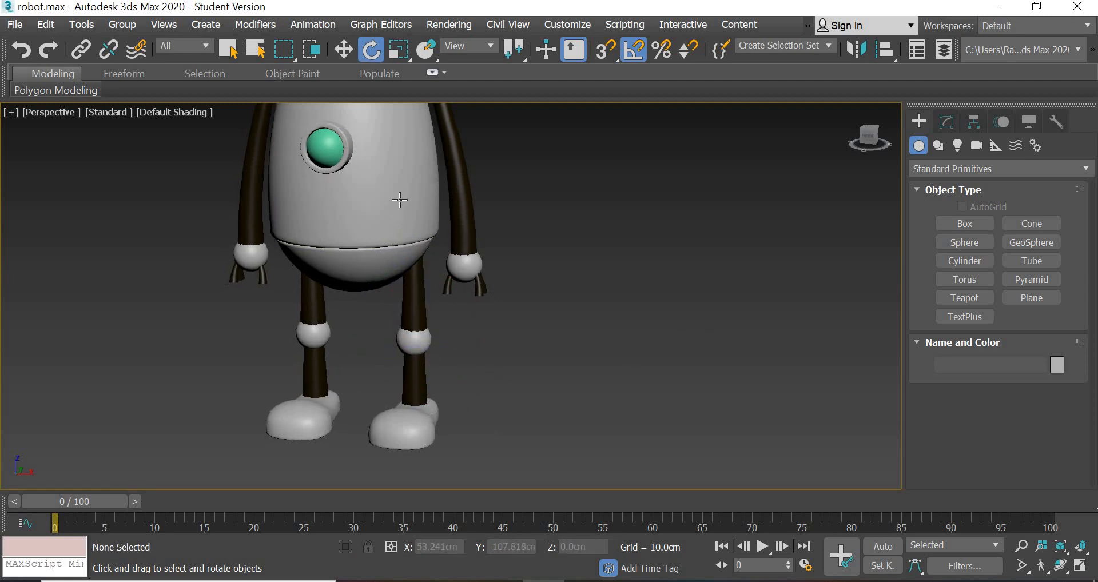
pyautogui.click(344, 50)
pyautogui.click(417, 303)
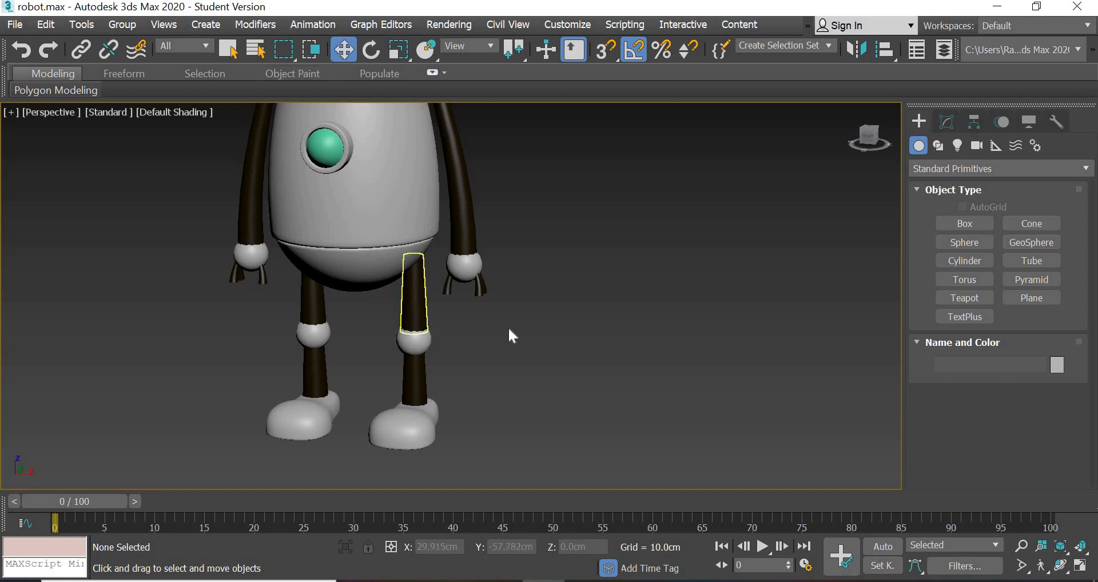
pyautogui.hotkey('alt', 'w')
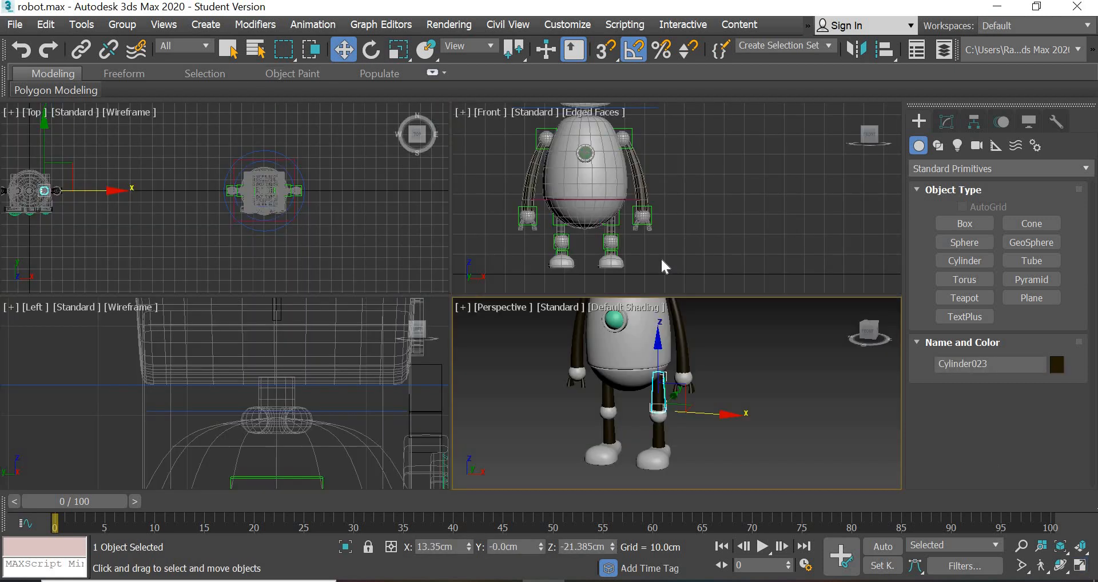
pyautogui.scroll(-3, 774, 252)
pyautogui.scroll(3, 701, 276)
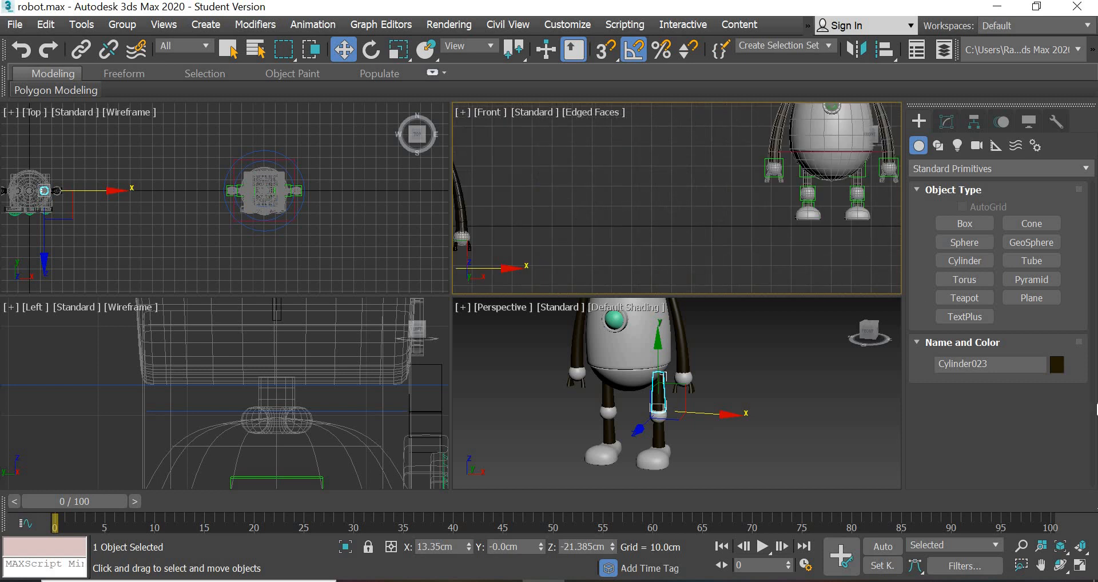
pyautogui.moveTo(625, 275); pyautogui.dragTo(866, 238, button='middle')
pyautogui.click(1081, 568)
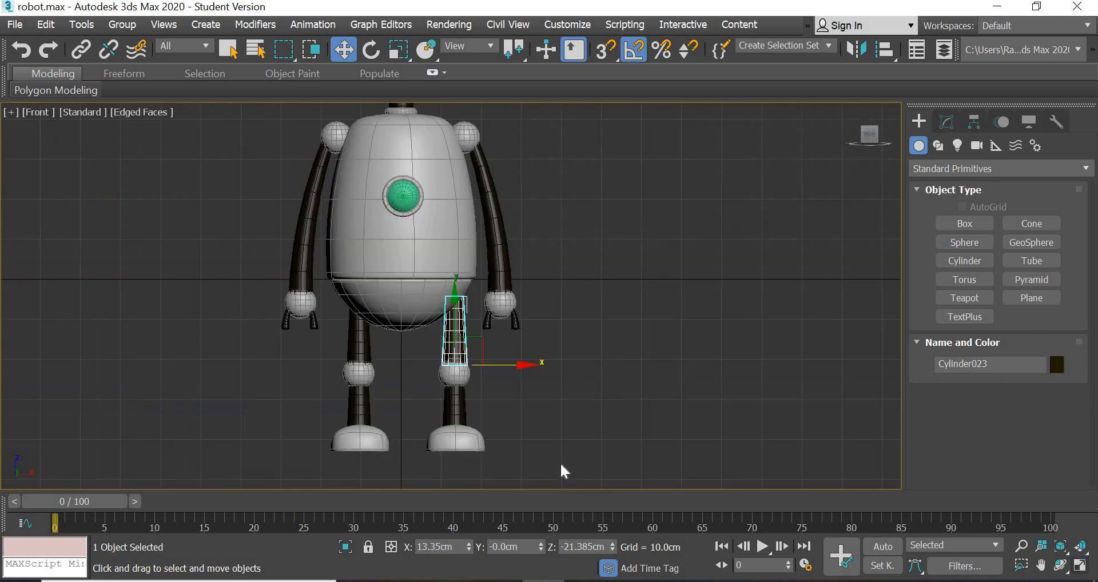
pyautogui.scroll(2, 558, 452)
pyautogui.moveTo(592, 403); pyautogui.dragTo(743, 460, button='middle')
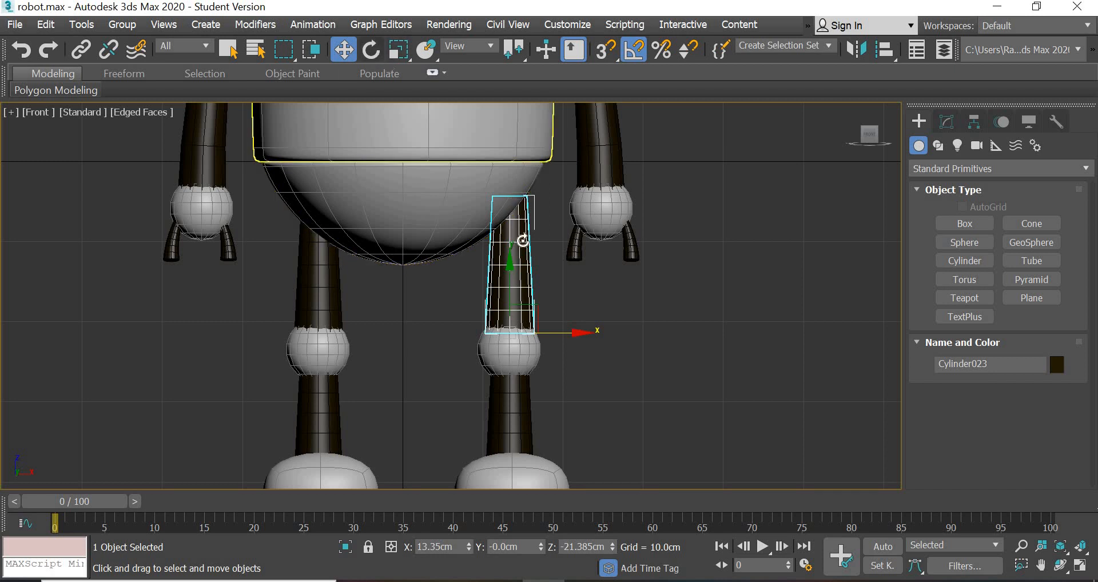
# - Try rotating the left upper leg cylinder about its pivot at the knee end in the front view, then undo it
pyautogui.press('e')
pyautogui.moveTo(514, 326); pyautogui.dragTo(556, 404)
pyautogui.hotkey('ctrl', 'z')
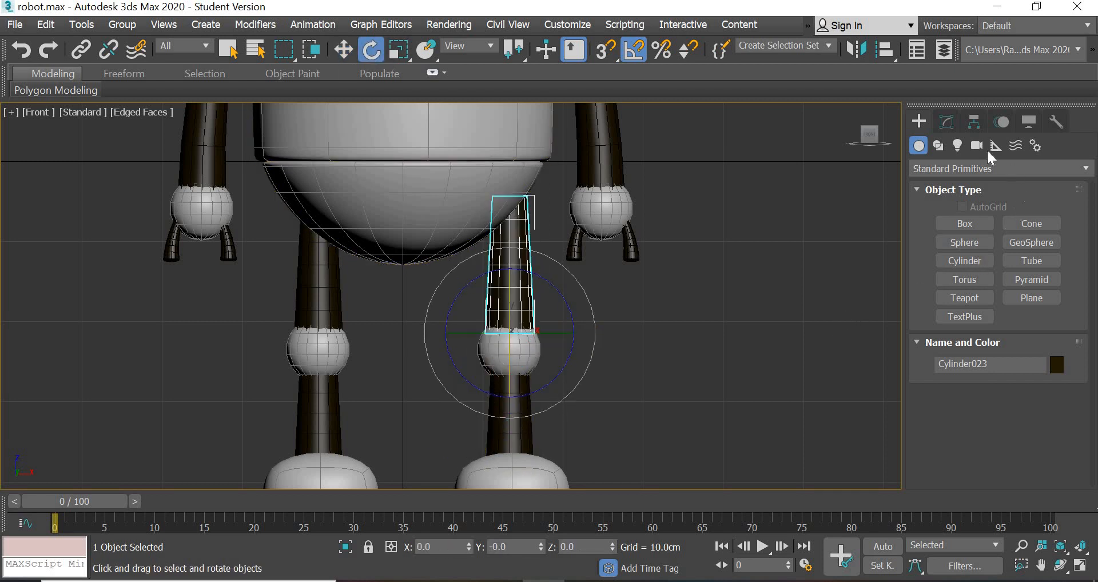
# - Move only the pivot of the left upper leg cylinder straight up about 16.8 cm to its hip end
pyautogui.click(980, 114)
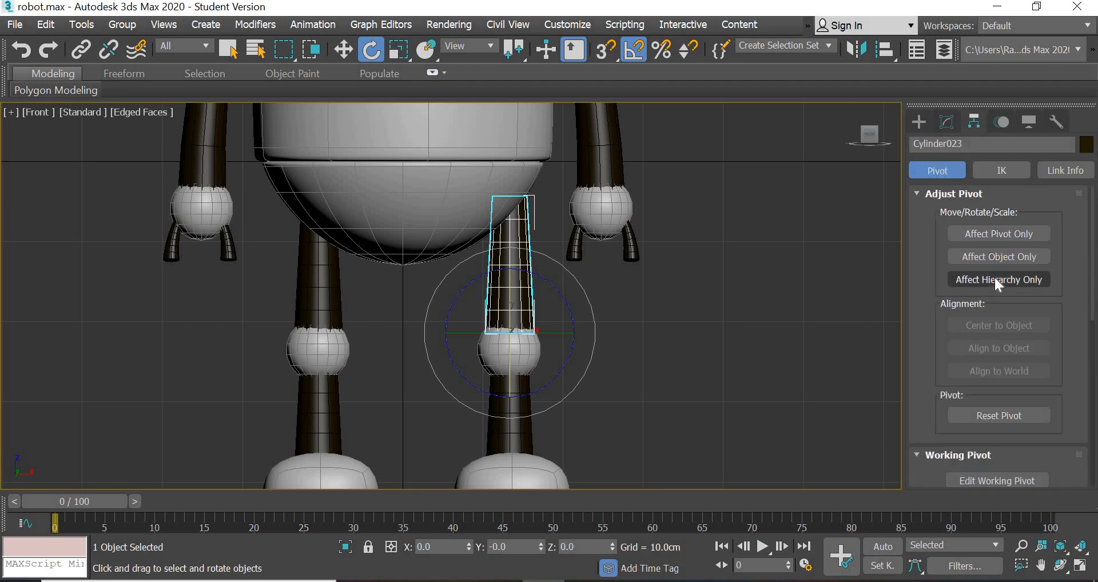
pyautogui.click(1011, 238)
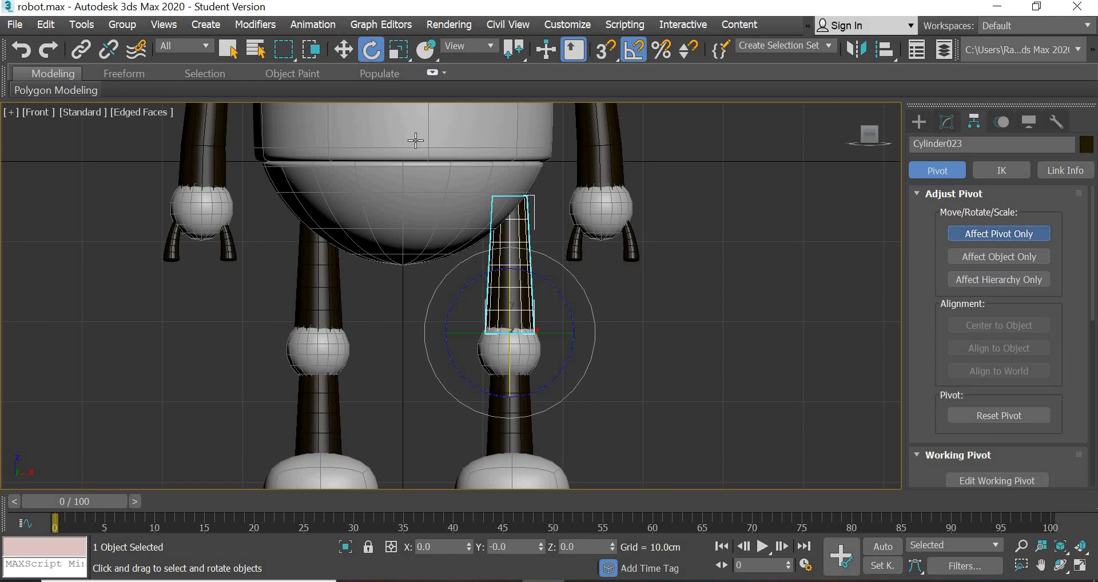
pyautogui.click(342, 51)
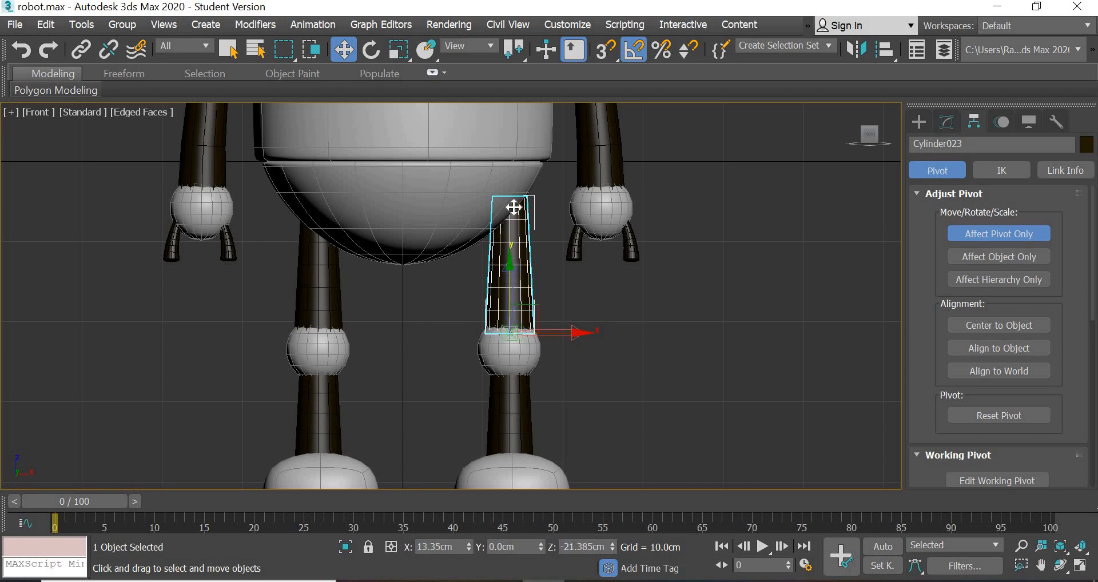
pyautogui.moveTo(514, 207); pyautogui.dragTo(513, 135)
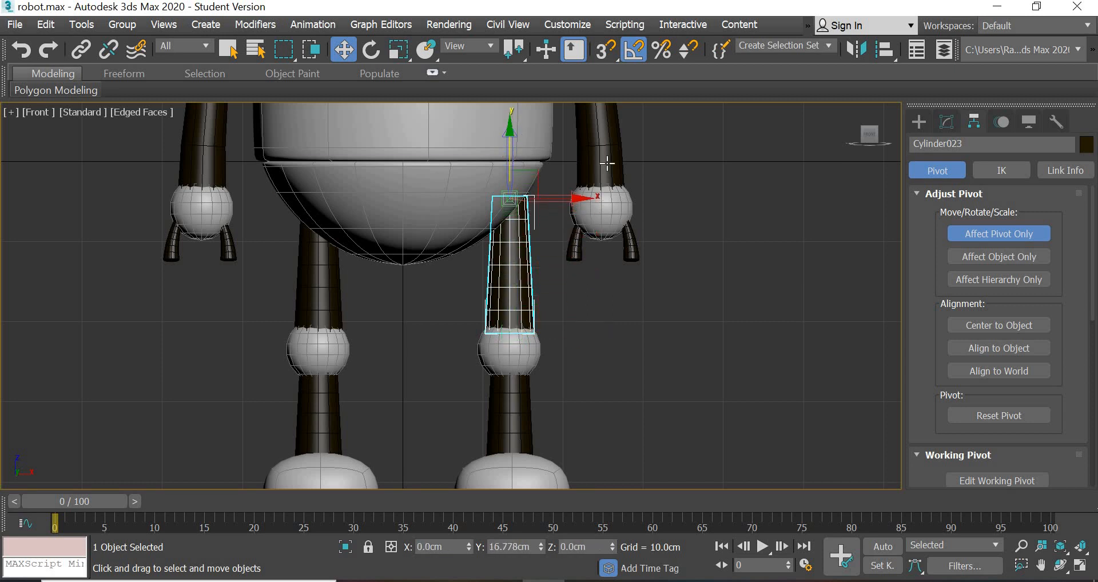
pyautogui.click(983, 235)
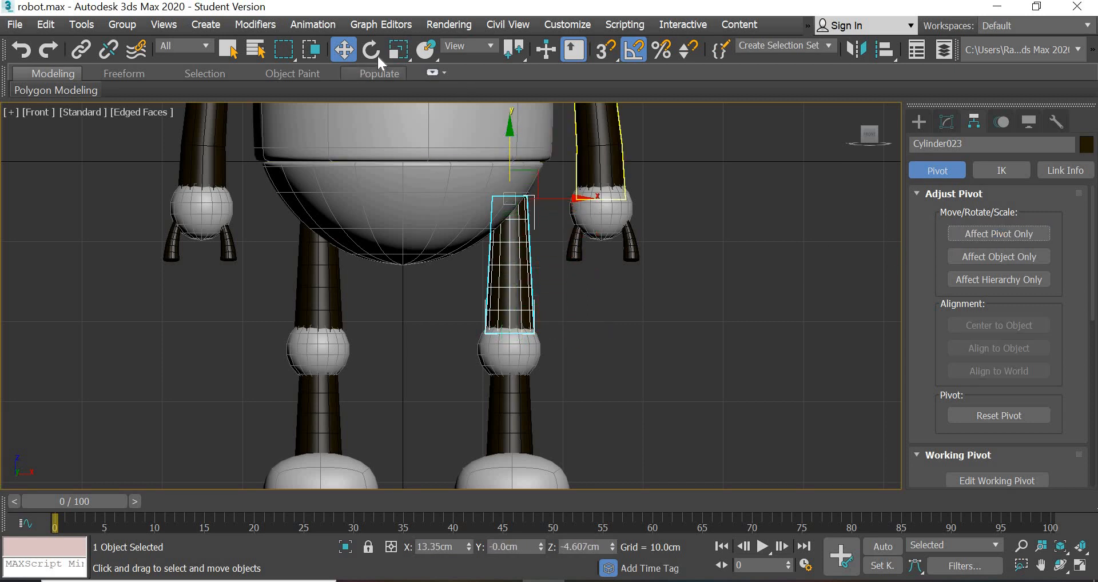
# - Try rotating the left upper leg cylinder about its hip-end pivot, then undo the rotation and deselect it
pyautogui.press('e')
pyautogui.moveTo(508, 204); pyautogui.dragTo(650, 393)
pyautogui.hotkey('ctrl', 'z')
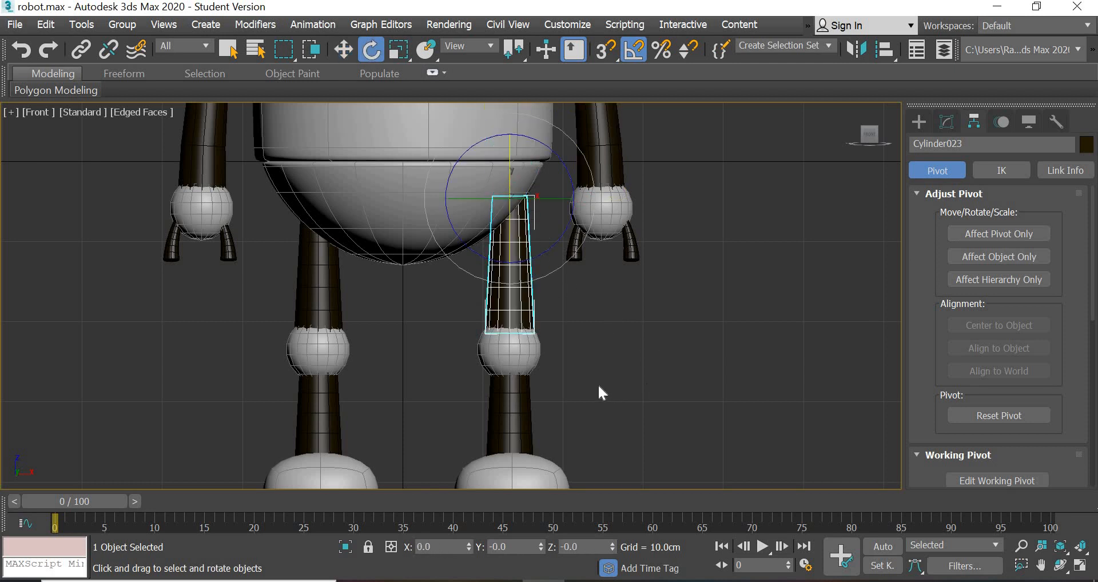
pyautogui.click(583, 362)
# - Link the left foot to the lower leg, the lower leg to the knee sphere, and the knee sphere to the upper leg
pyautogui.moveTo(576, 295); pyautogui.dragTo(565, 210, button='middle')
pyautogui.keyDown('alt'); pyautogui.moveTo(529, 396); pyautogui.dragTo(492, 416, button='middle'); pyautogui.keyUp('alt')
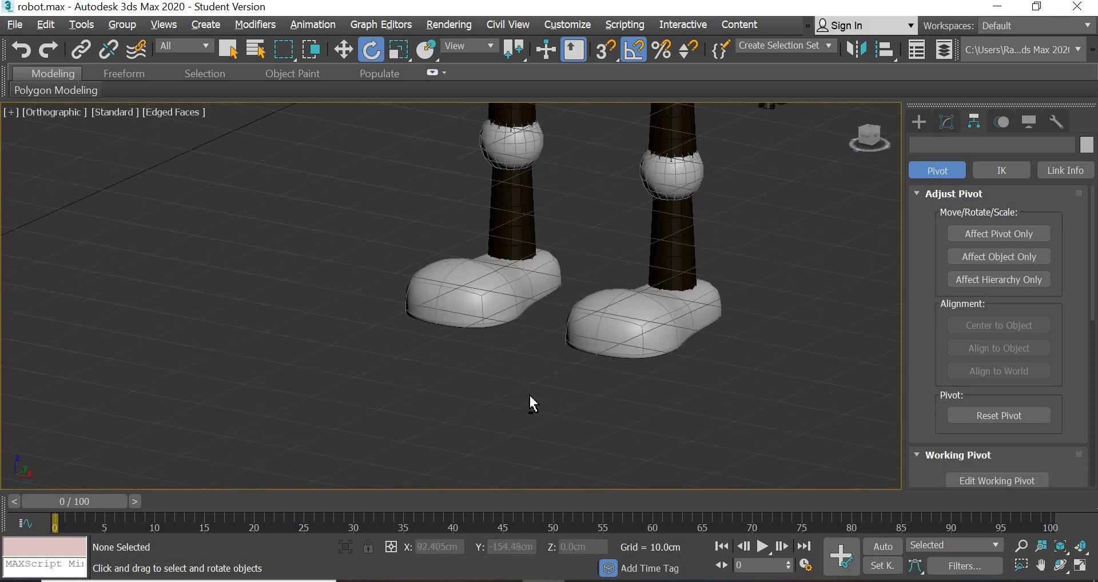
pyautogui.press('f')
pyautogui.click(1085, 567)
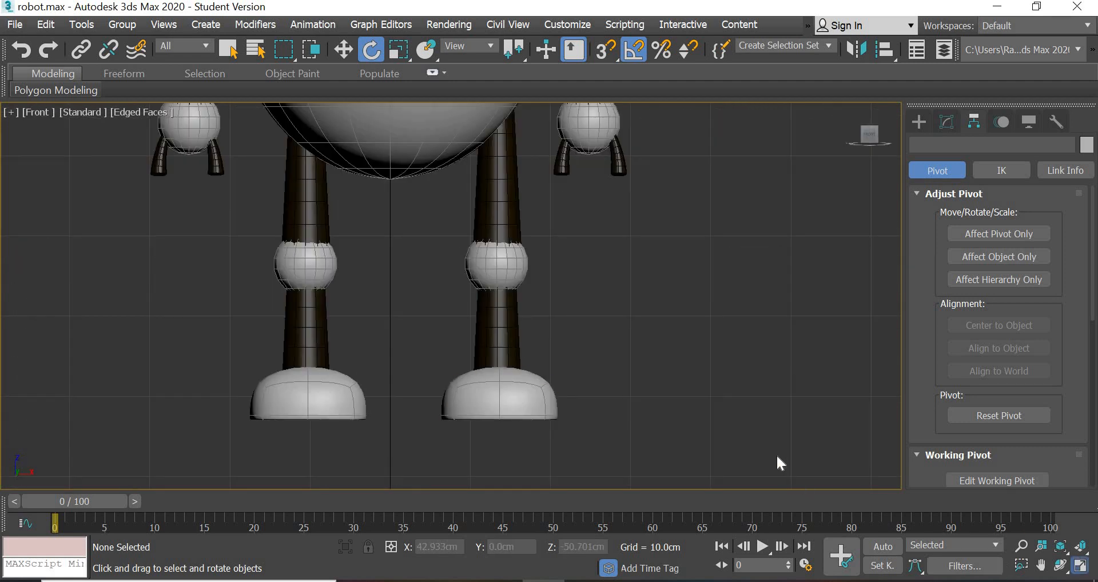
pyautogui.click(777, 456)
pyautogui.hotkey('alt', 'w')
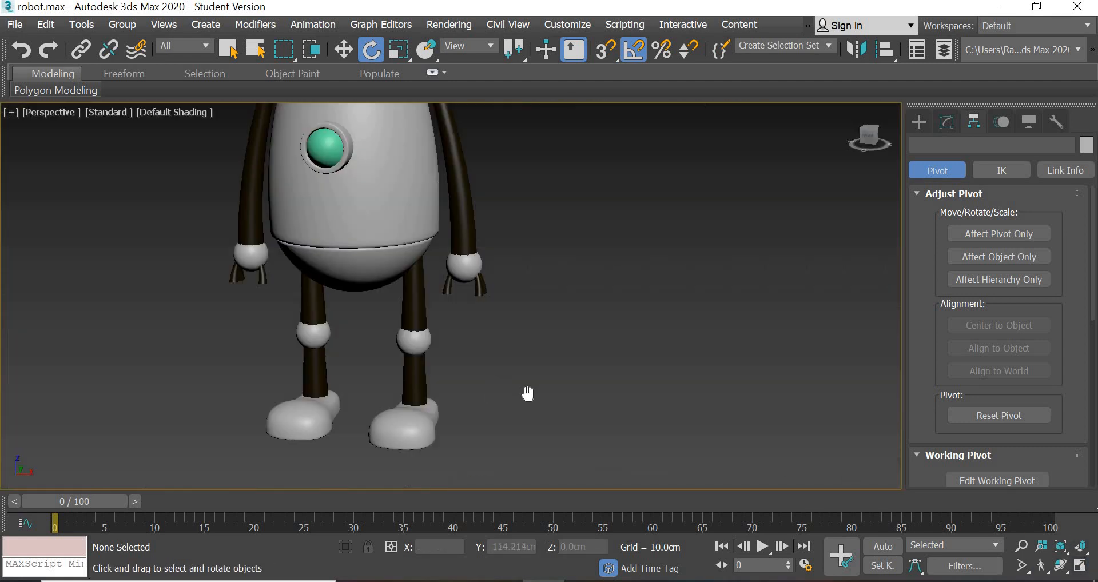
pyautogui.scroll(2, 530, 399)
pyautogui.scroll(5, 527, 412)
pyautogui.moveTo(552, 354); pyautogui.dragTo(584, 299, button='middle')
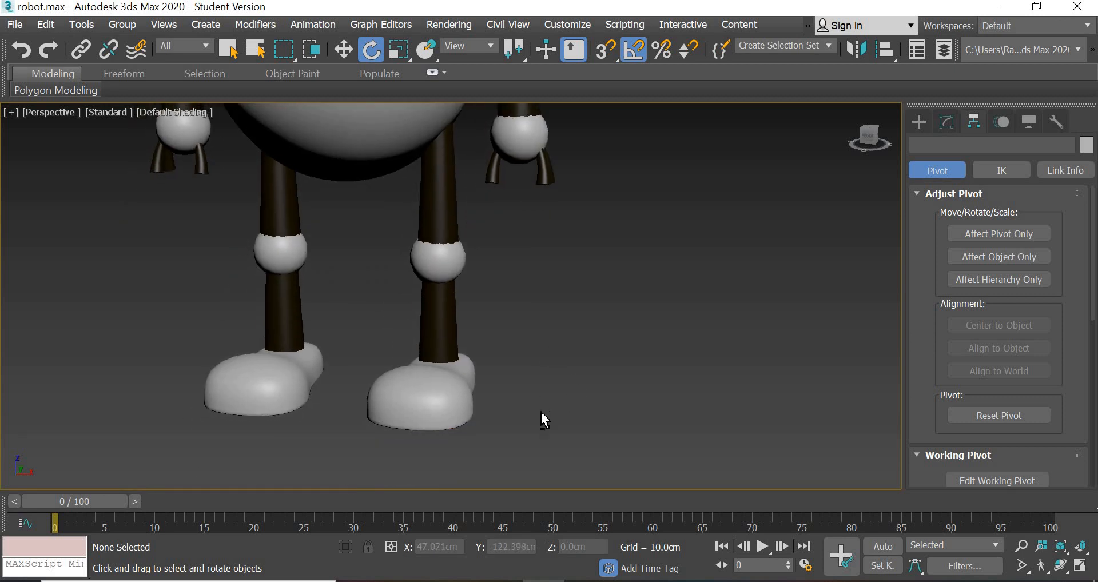
pyautogui.keyDown('alt'); pyautogui.moveTo(540, 410); pyautogui.dragTo(557, 394, button='middle'); pyautogui.keyUp('alt')
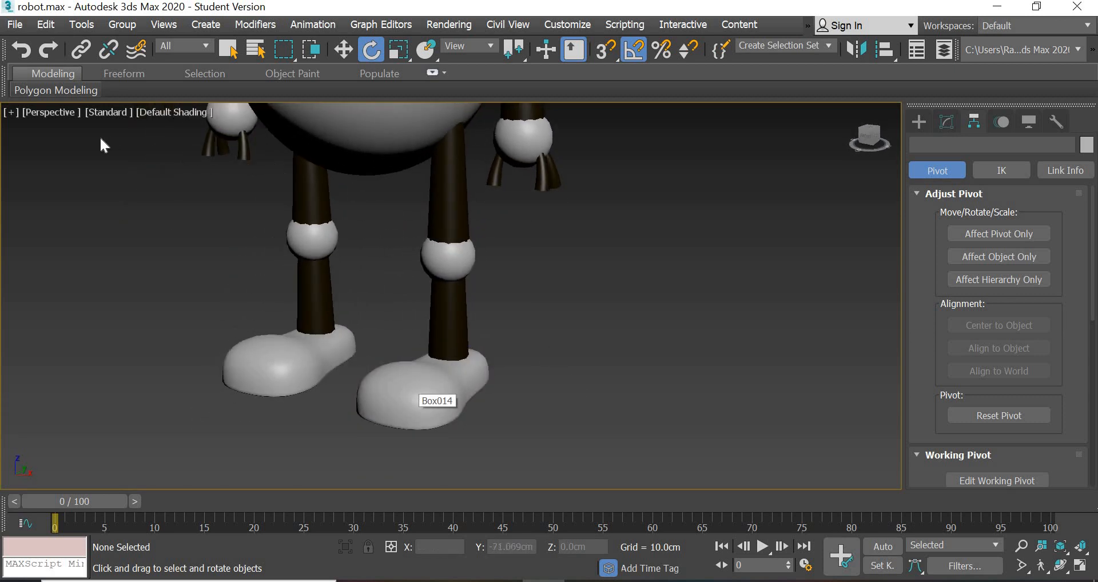
pyautogui.click(81, 50)
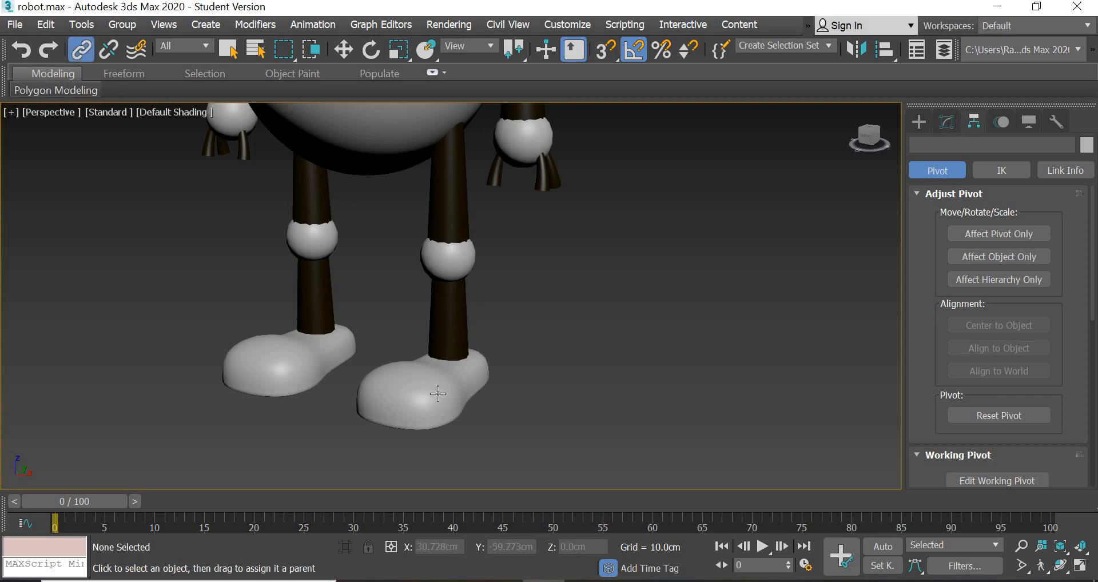
pyautogui.moveTo(427, 413); pyautogui.dragTo(449, 312)
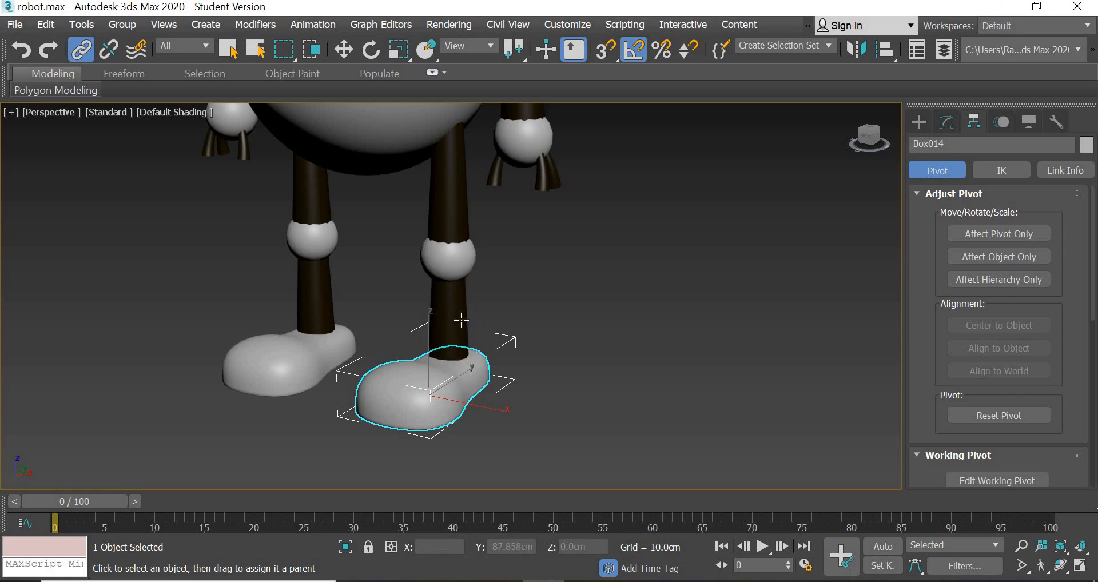
pyautogui.moveTo(461, 330); pyautogui.dragTo(481, 256)
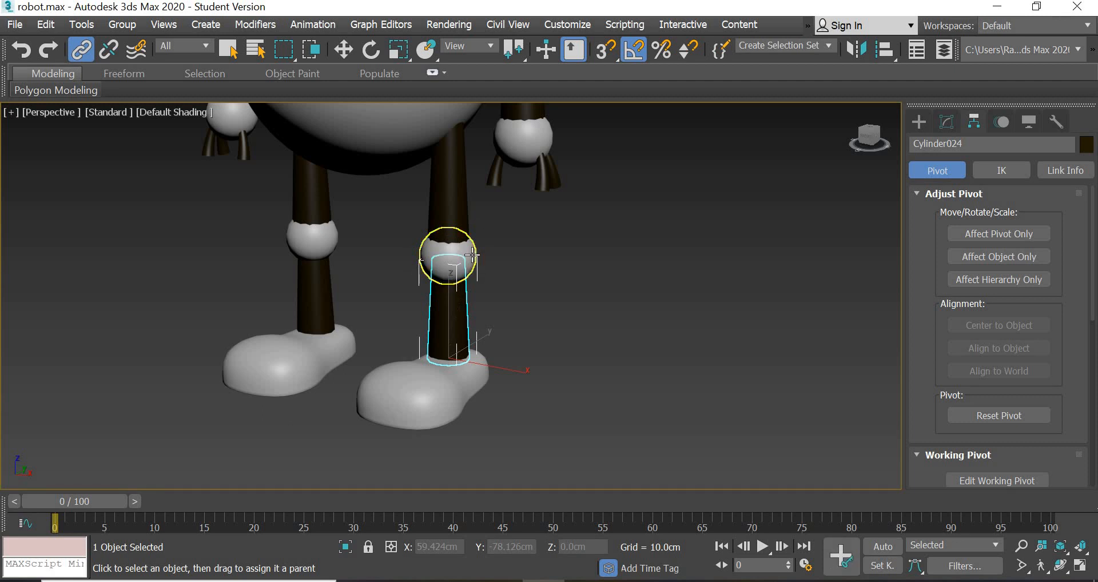
pyautogui.click(476, 257)
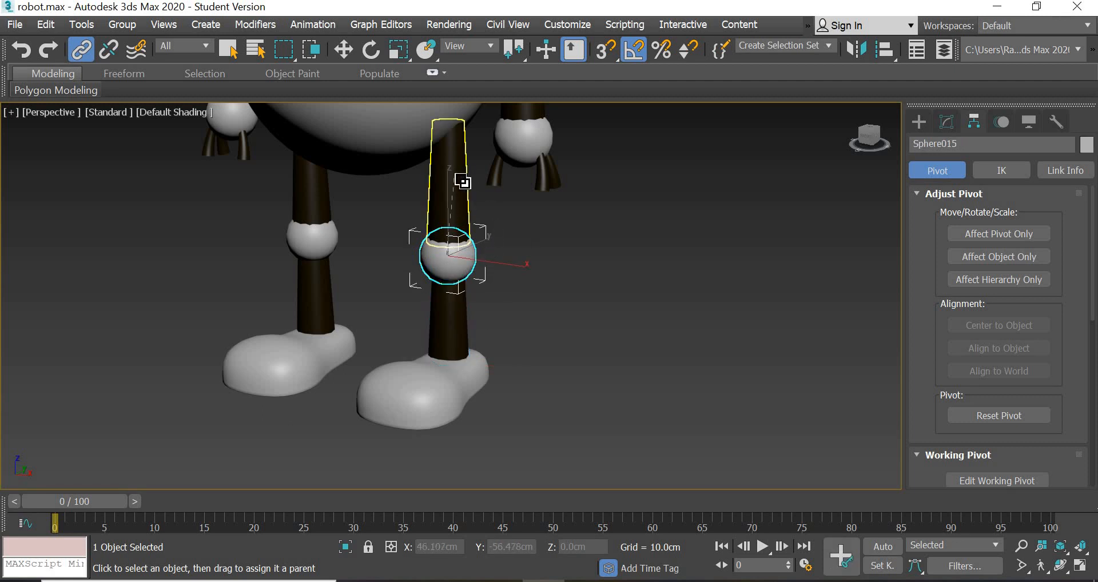
# - Try rotating the left upper leg 35 degrees about X to test the linked leg parts, then undo the rotation
pyautogui.click(343, 51)
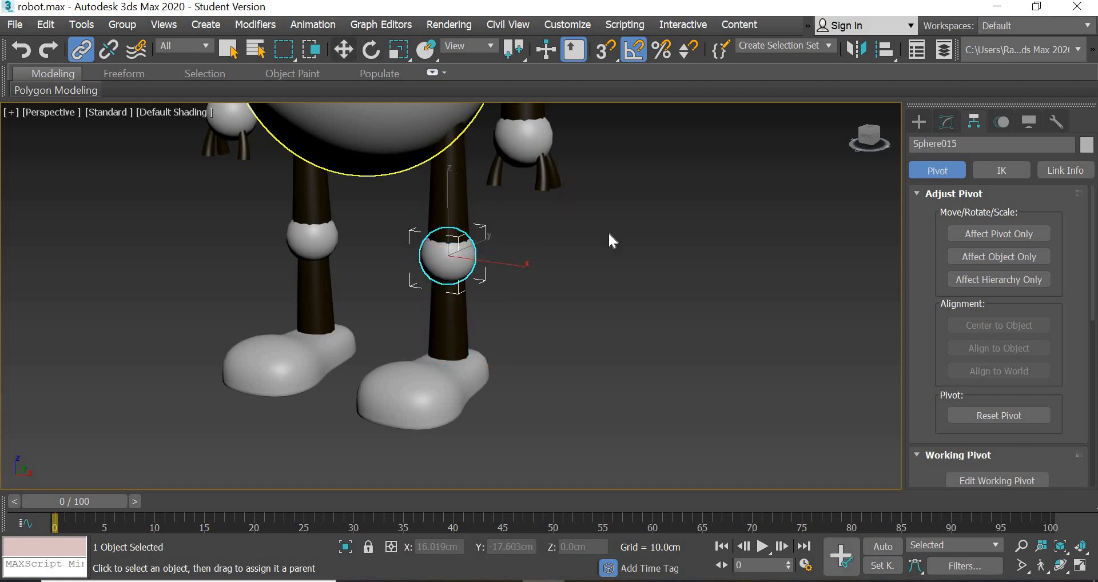
pyautogui.click(428, 196)
pyautogui.click(456, 191)
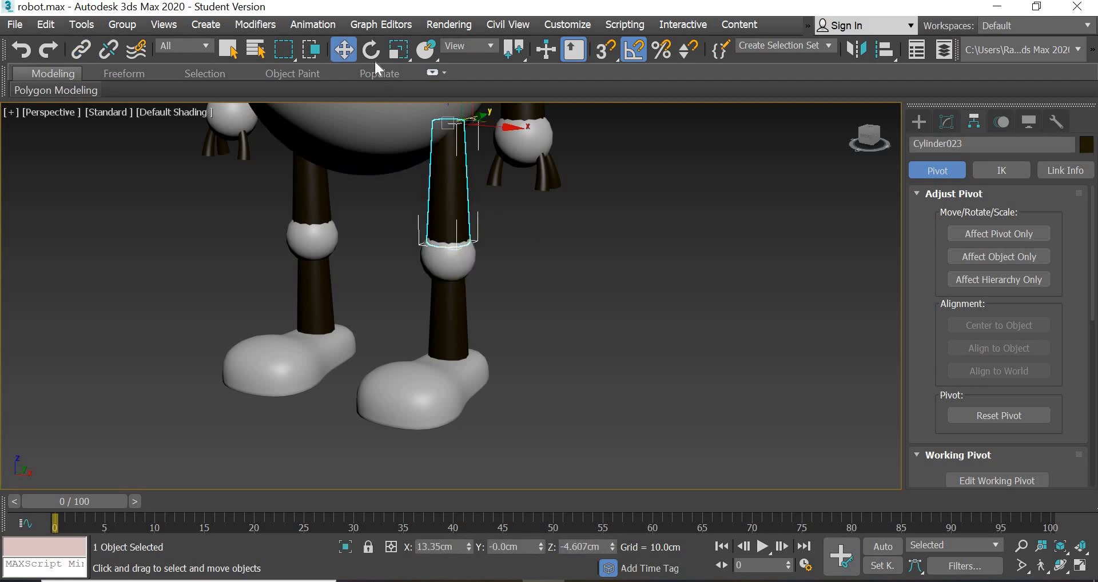
pyautogui.click(371, 50)
pyautogui.moveTo(419, 149); pyautogui.dragTo(486, 258)
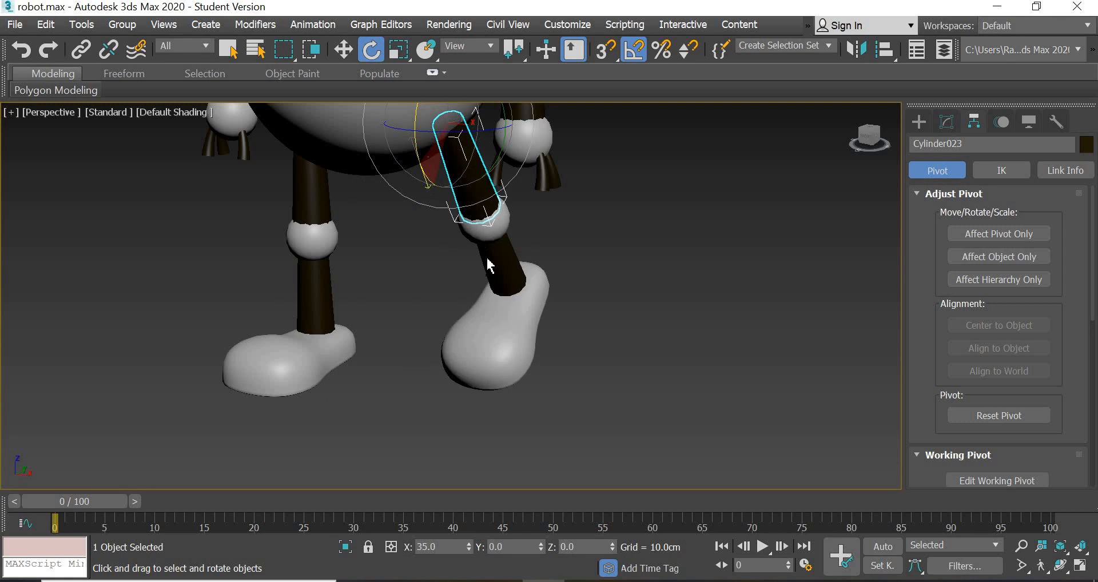
pyautogui.hotkey('ctrl', 'z')
pyautogui.hotkey('ctrl', 'z')
# - Try rotating the left knee sphere -20 degrees about X to bend the lower leg, then undo the rotation
pyautogui.click(434, 256)
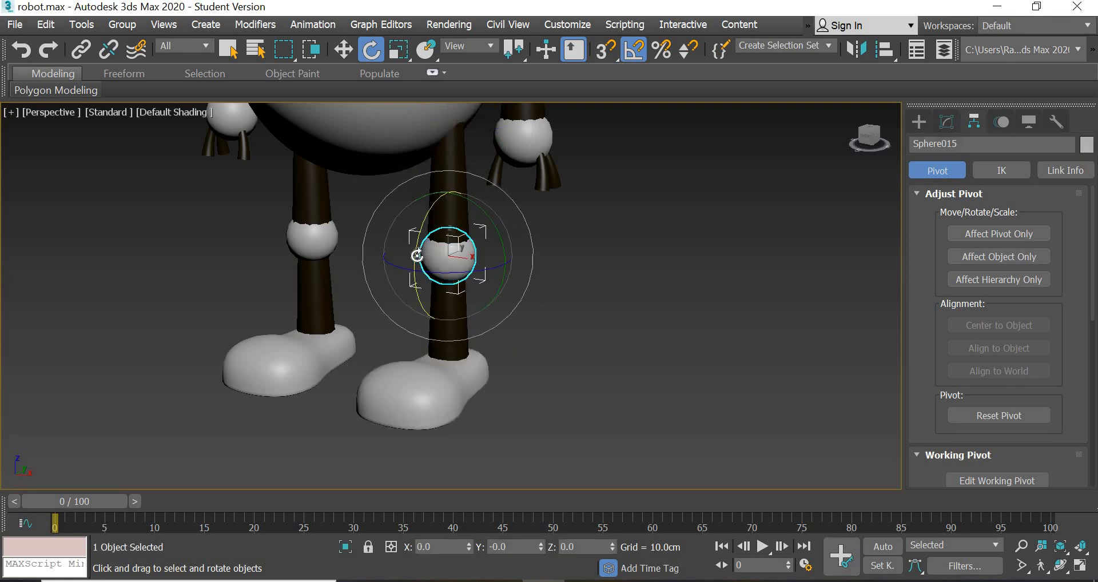
pyautogui.moveTo(430, 168); pyautogui.dragTo(436, 247)
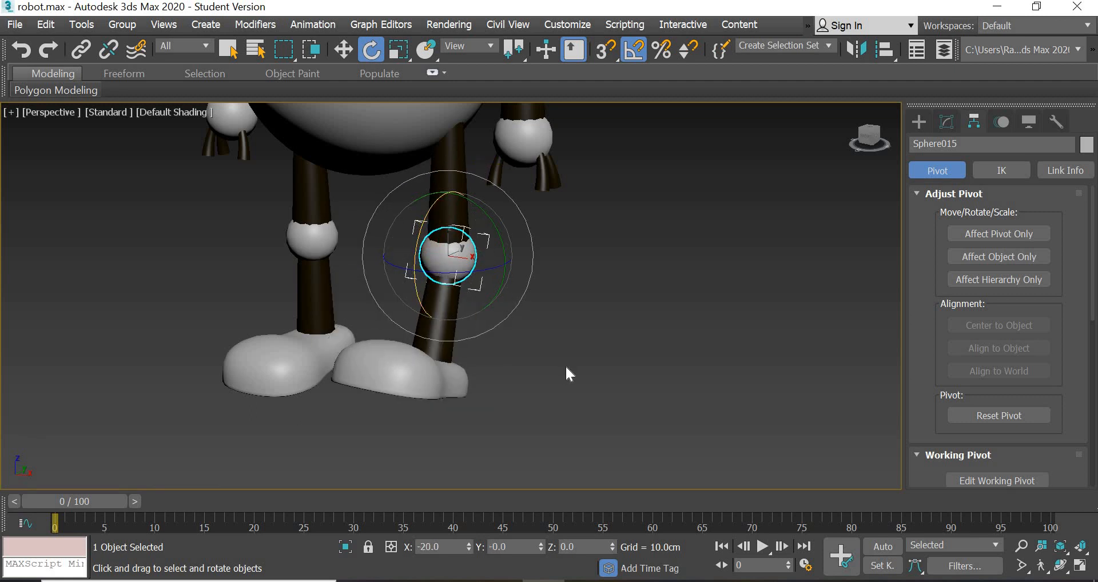
pyautogui.hotkey('ctrl', 'z')
# - Select the left foot and try rotating it about its current pivot, then undo the rotation
pyautogui.click(483, 362)
pyautogui.click(413, 380)
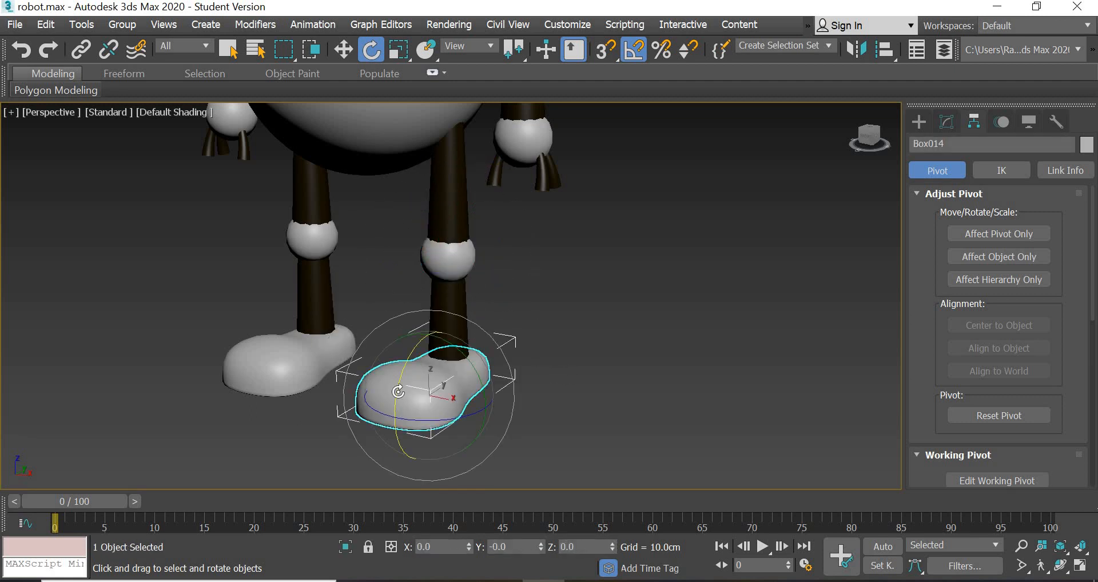
pyautogui.moveTo(397, 403)
pyautogui.mouseDown()
pyautogui.moveTo(405, 369)
pyautogui.moveTo(402, 384)
pyautogui.mouseUp()
pyautogui.hotkey('ctrl', 'z')
# - Move only the left foot's pivot to the ankle in the left view, centred where the lower leg meets the foot
pyautogui.click(344, 49)
pyautogui.keyDown('alt'); pyautogui.moveTo(543, 371); pyautogui.dragTo(509, 348, button='middle'); pyautogui.keyUp('alt')
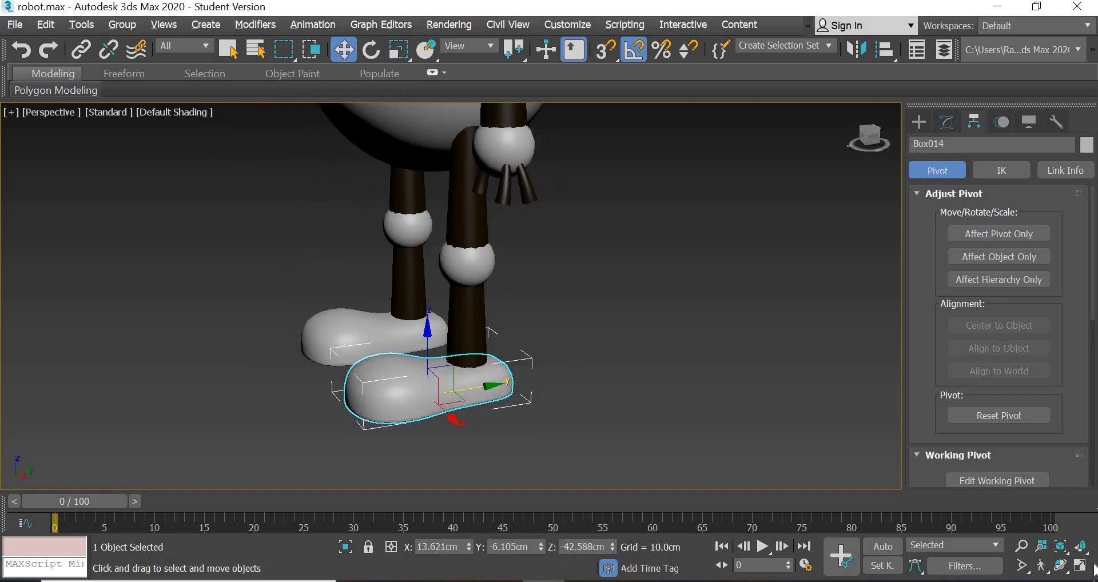
pyautogui.click(1060, 566)
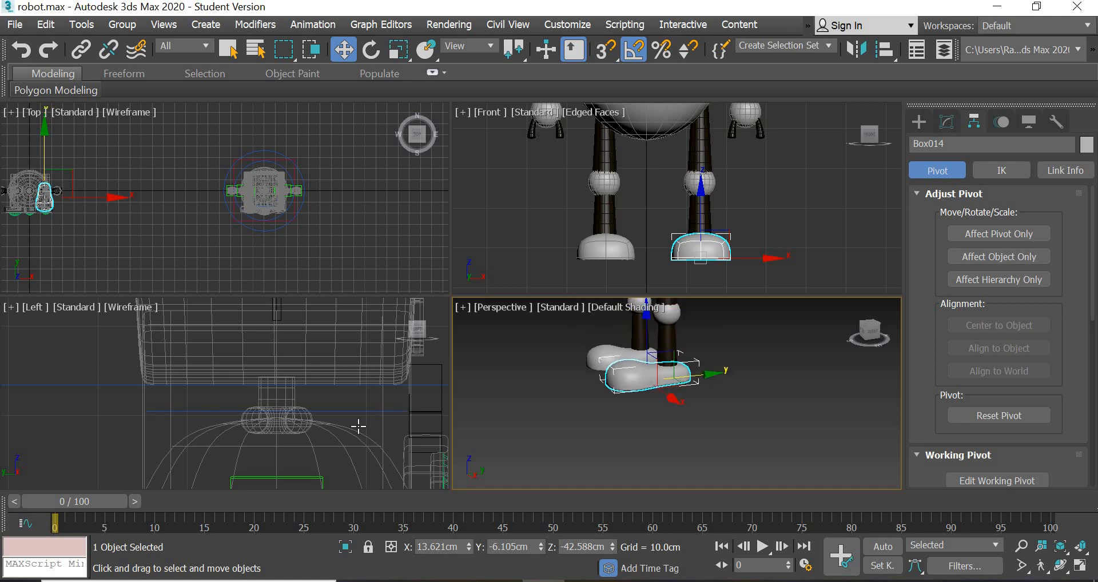
pyautogui.scroll(-8, 355, 427)
pyautogui.scroll(10, 331, 386)
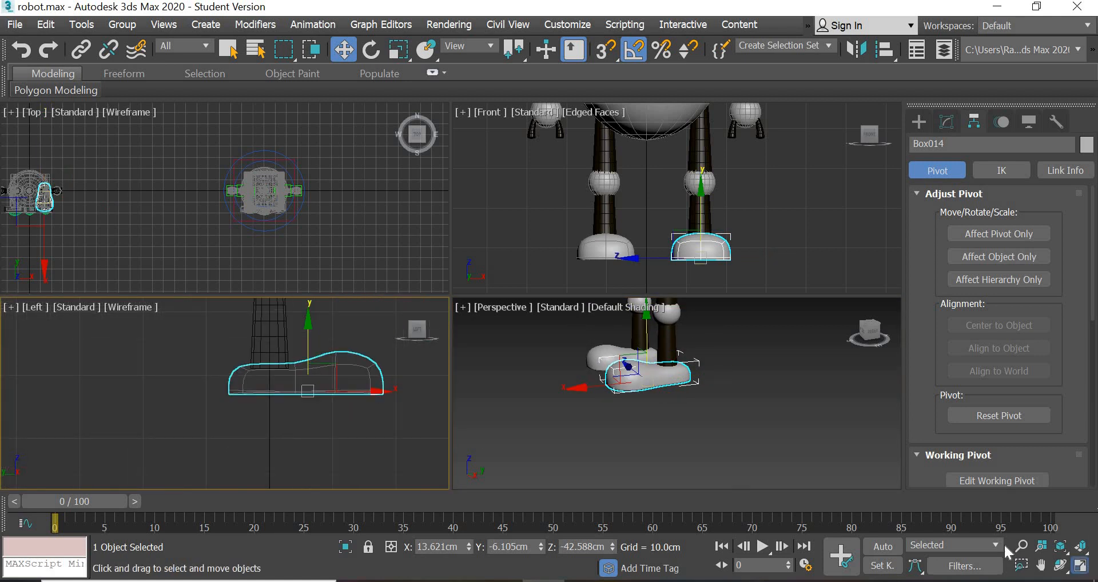
pyautogui.hotkey('alt', 'w')
pyautogui.scroll(6, 544, 366)
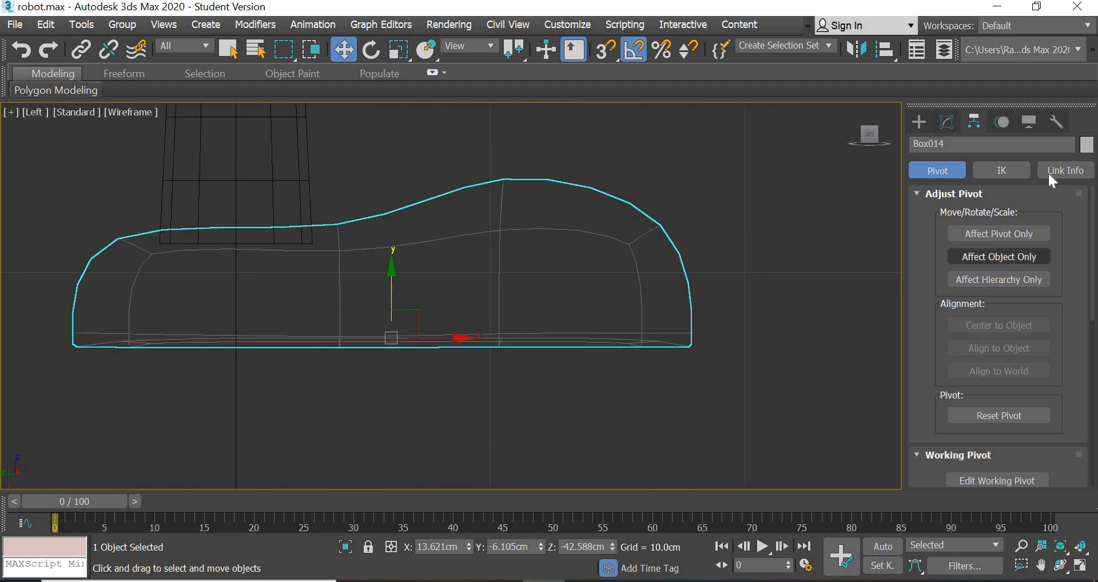
pyautogui.click(980, 234)
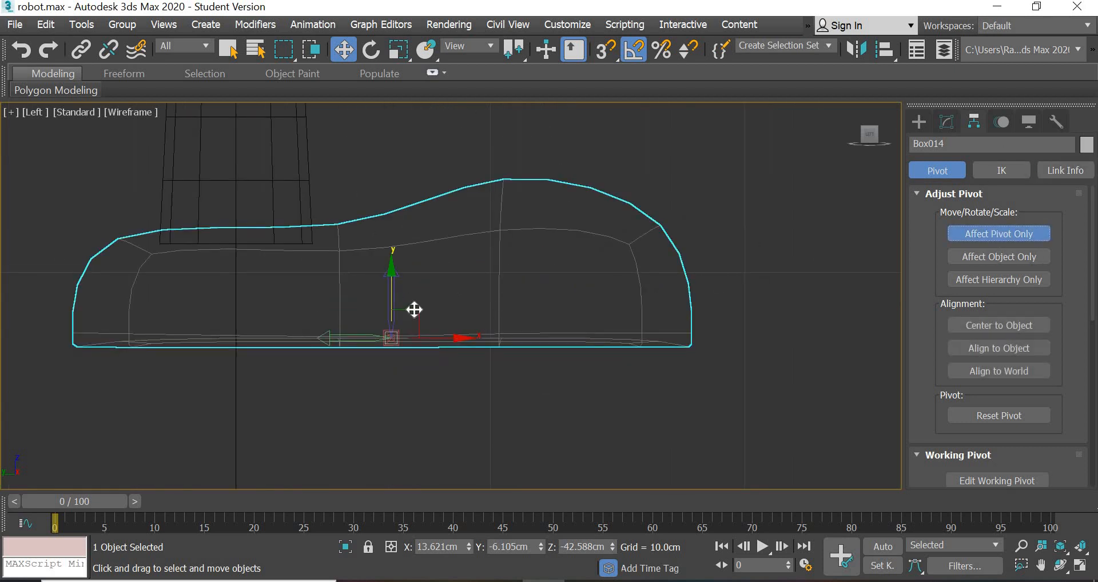
pyautogui.moveTo(369, 279); pyautogui.dragTo(258, 199)
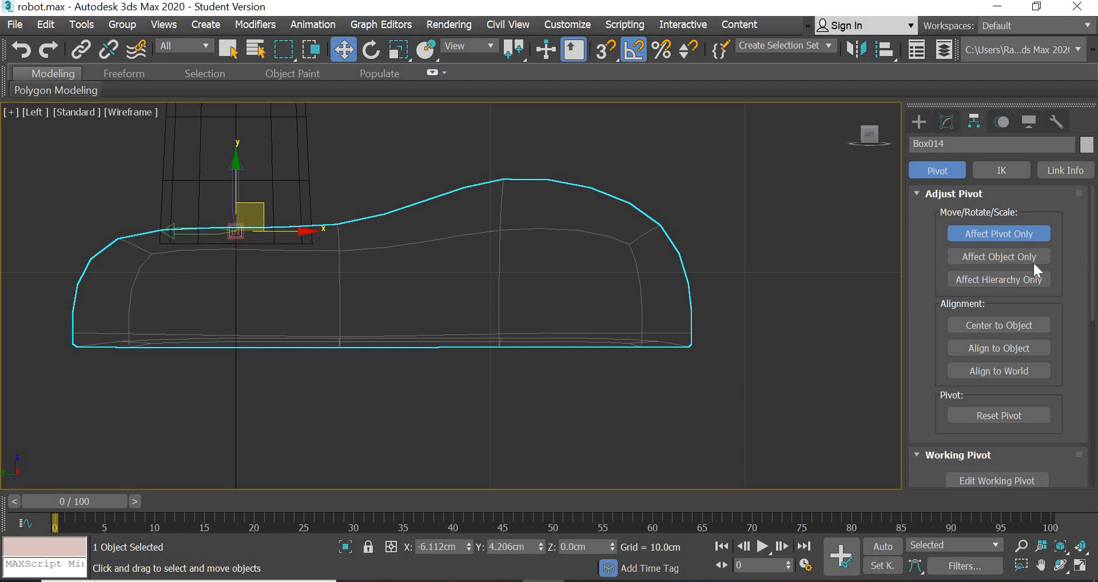
pyautogui.click(1020, 235)
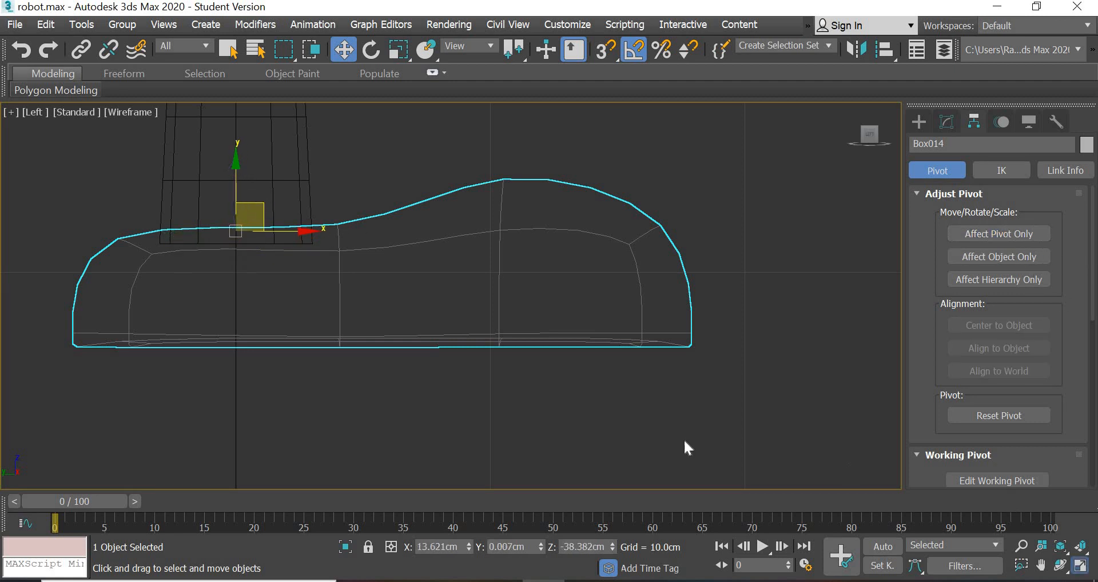
# - Try rotating the left foot about its new ankle pivot in the perspective view, then undo the rotation
pyautogui.hotkey('alt', 'w')
pyautogui.scroll(5, 656, 385)
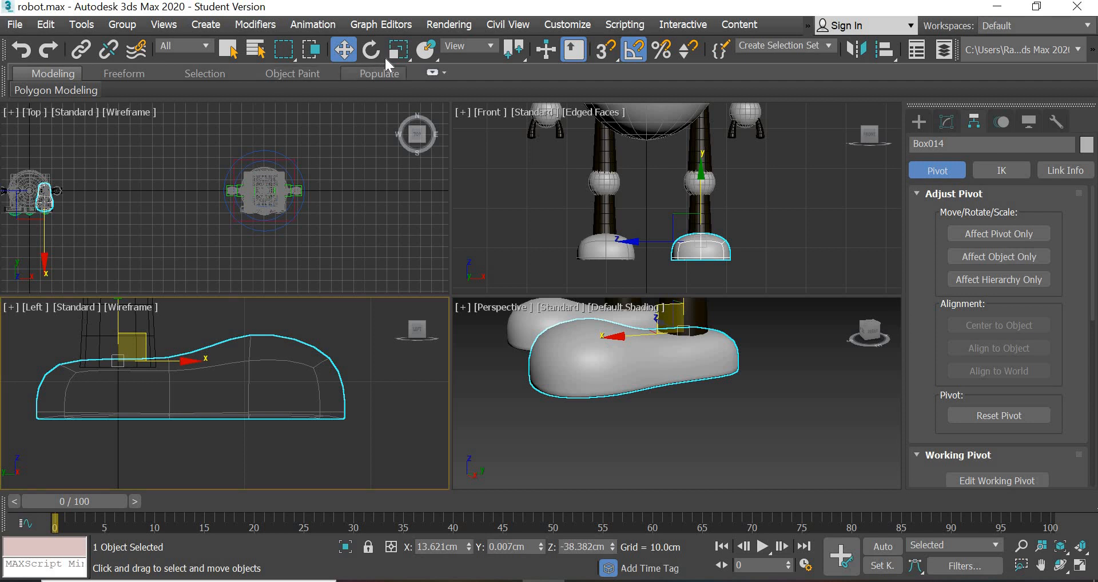
pyautogui.click(371, 50)
pyautogui.click(628, 395)
pyautogui.keyDown('alt'); pyautogui.moveTo(628, 395); pyautogui.dragTo(584, 387, button='middle'); pyautogui.keyUp('alt')
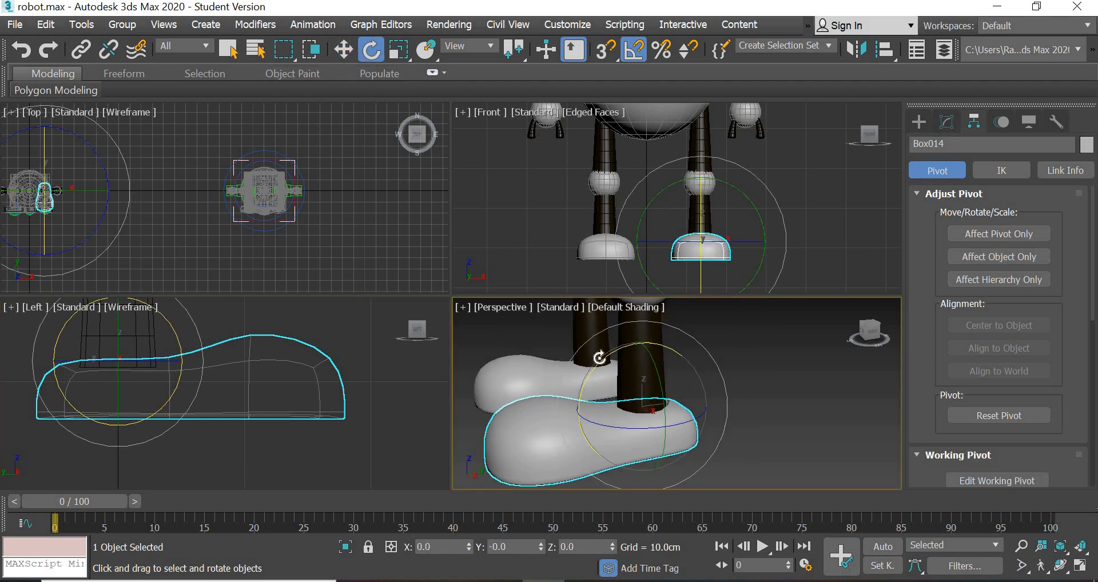
pyautogui.moveTo(599, 358); pyautogui.dragTo(581, 404)
pyautogui.hotkey('ctrl', 'z')
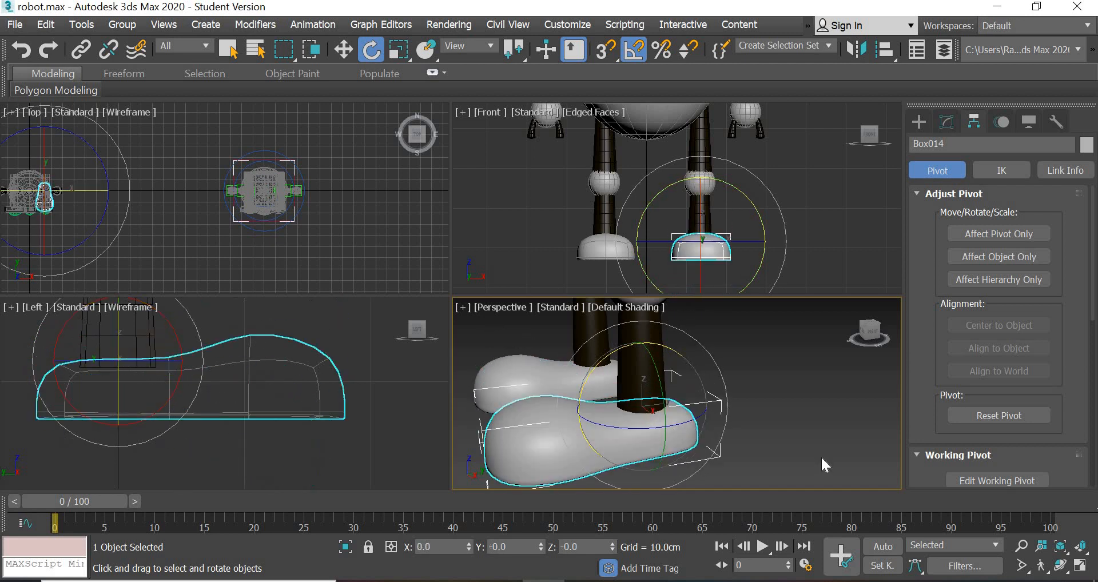
# - Link the right leg parts in a chain from the foot up to the upper leg
pyautogui.click(740, 436)
pyautogui.press('z')
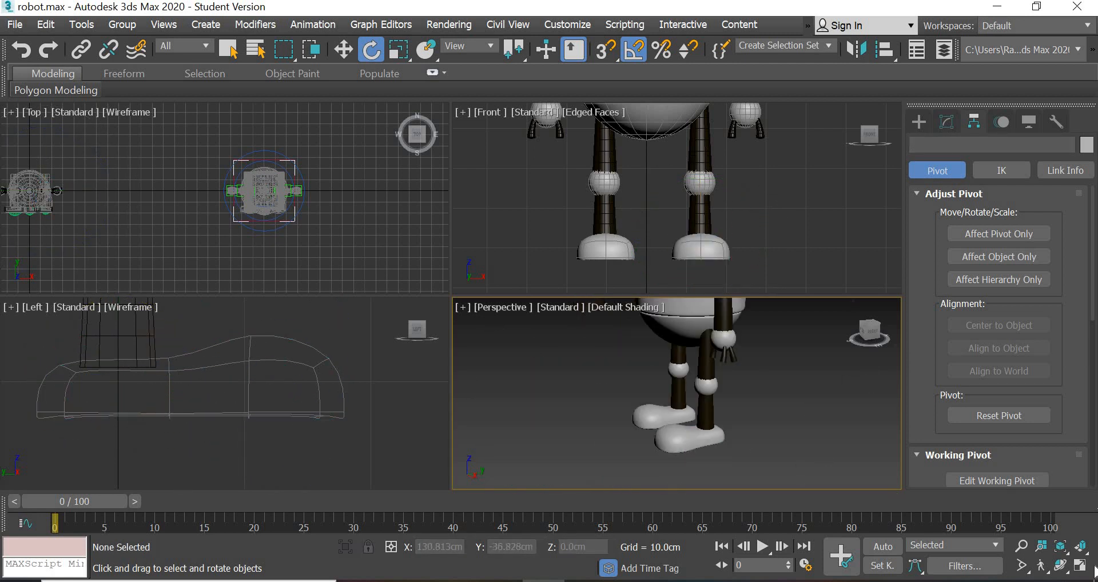
pyautogui.click(1082, 566)
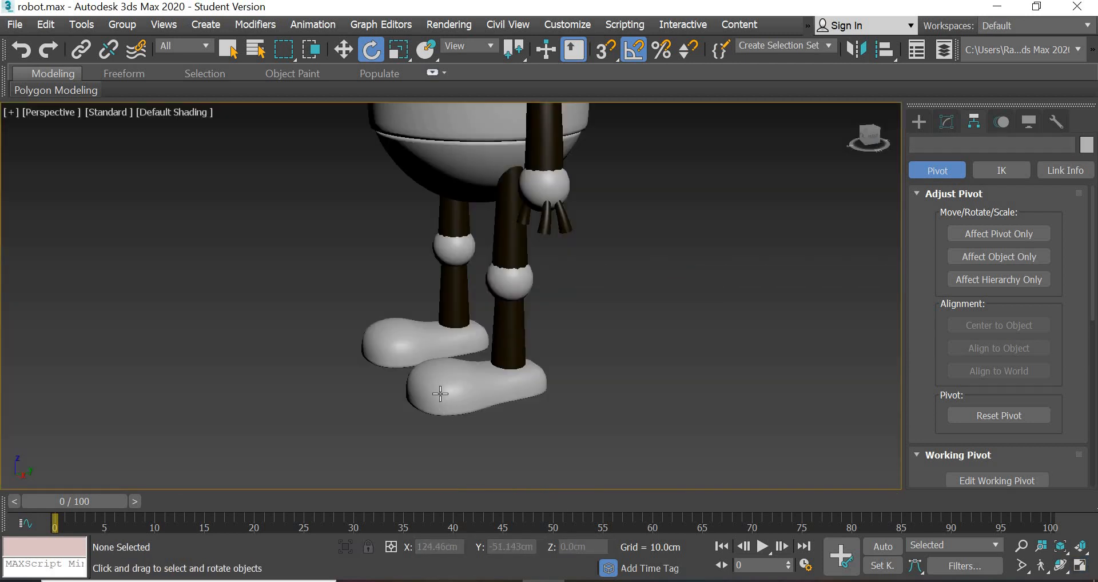
pyautogui.keyDown('alt'); pyautogui.moveTo(544, 399); pyautogui.dragTo(468, 430, button='middle'); pyautogui.keyUp('alt')
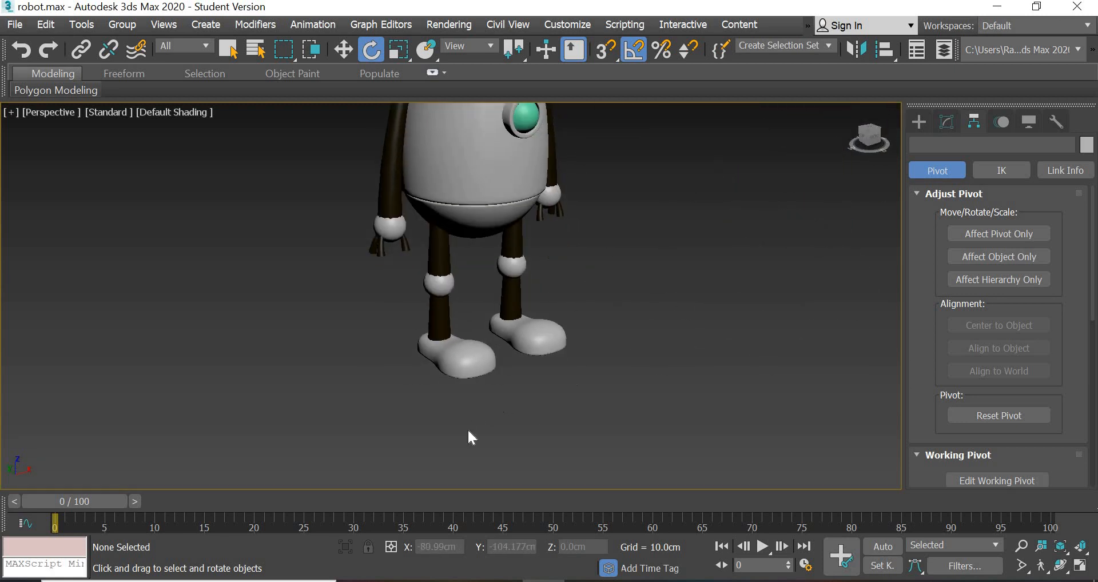
pyautogui.scroll(4, 497, 404)
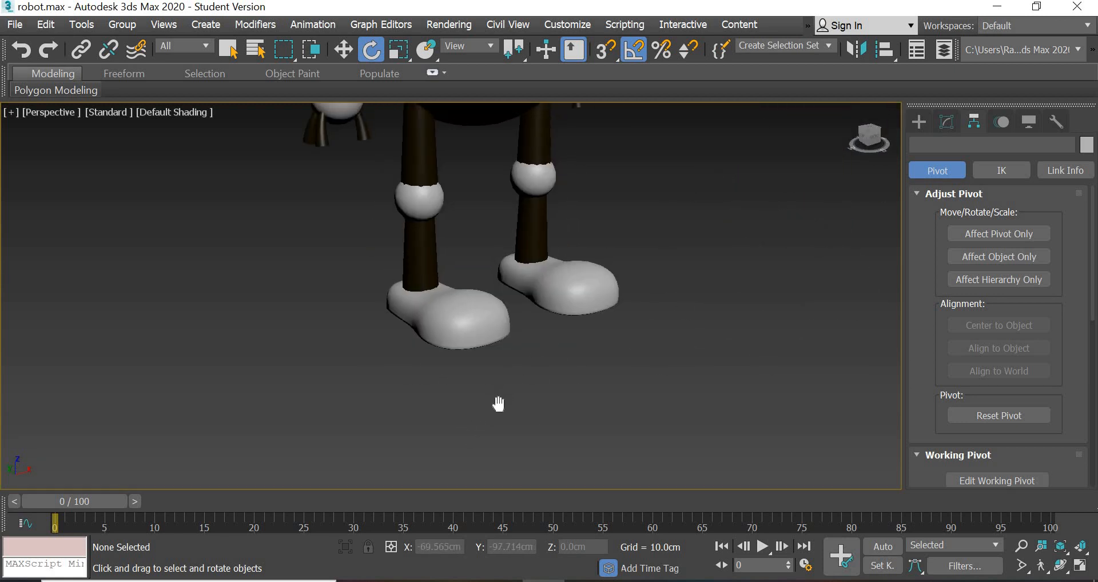
pyautogui.click(81, 53)
pyautogui.moveTo(403, 407); pyautogui.dragTo(355, 225)
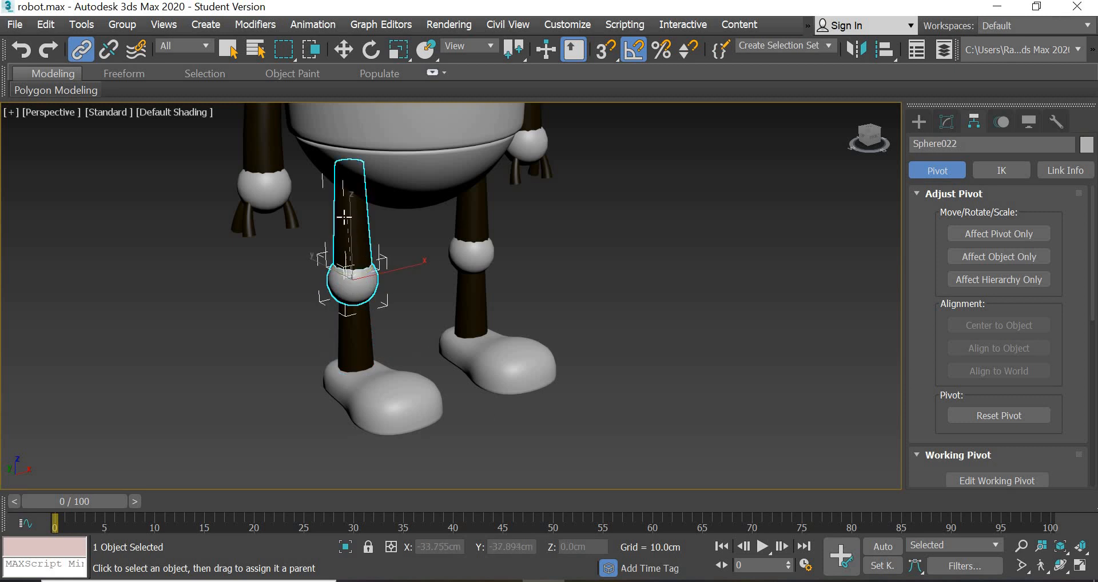
pyautogui.press('w')
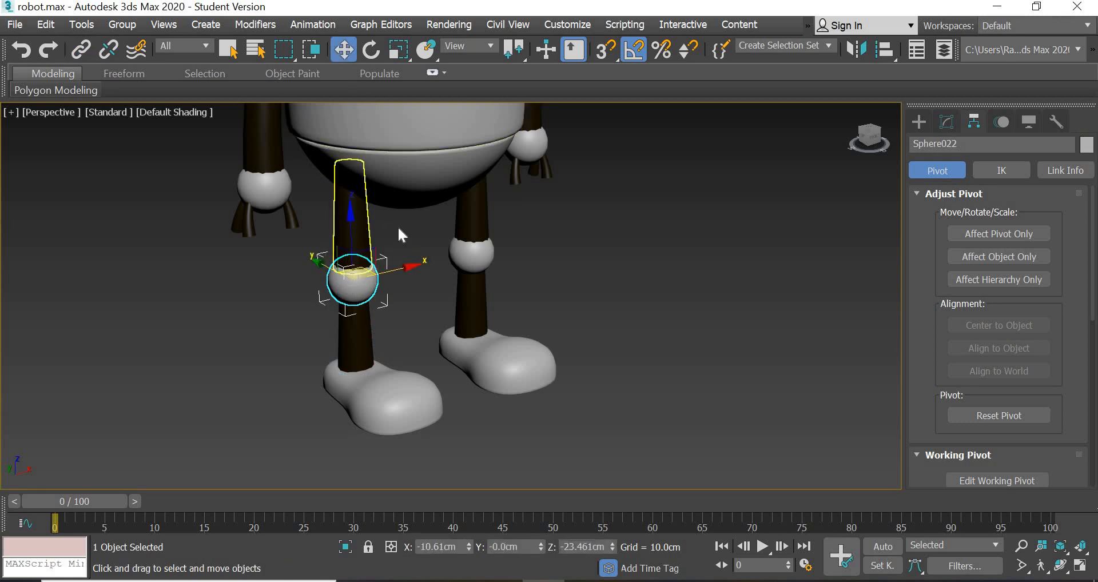
pyautogui.press('pageup')
pyautogui.click(401, 263)
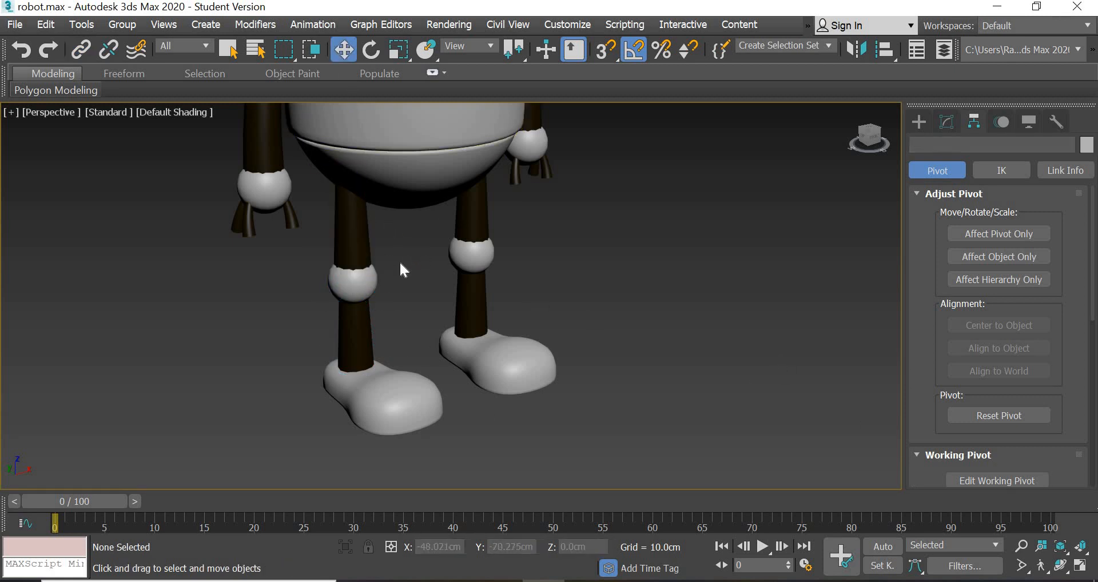
# - Delete the right leg and replace it with one Copy clone of the left leg's four linked parts
pyautogui.doubleClick(323, 423)
pyautogui.press('Delete')
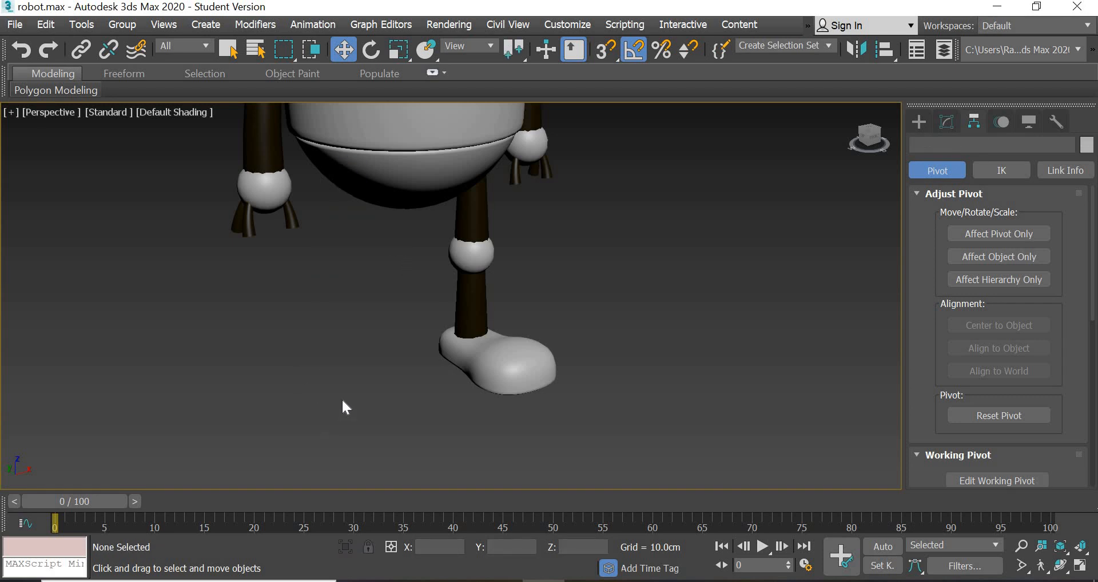
pyautogui.moveTo(506, 393); pyautogui.dragTo(438, 438)
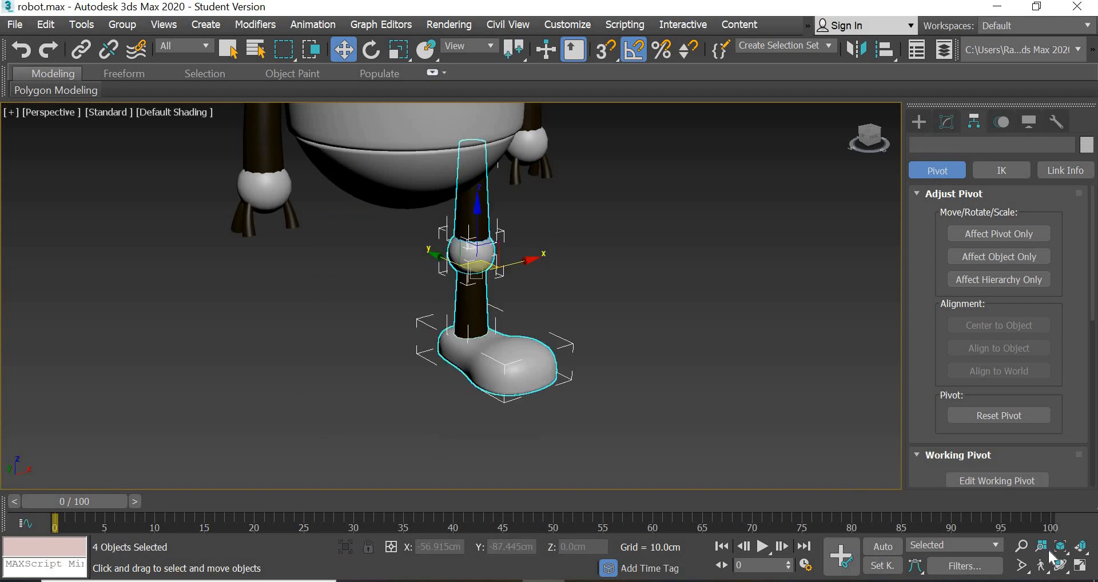
pyautogui.hotkey('alt', 'w')
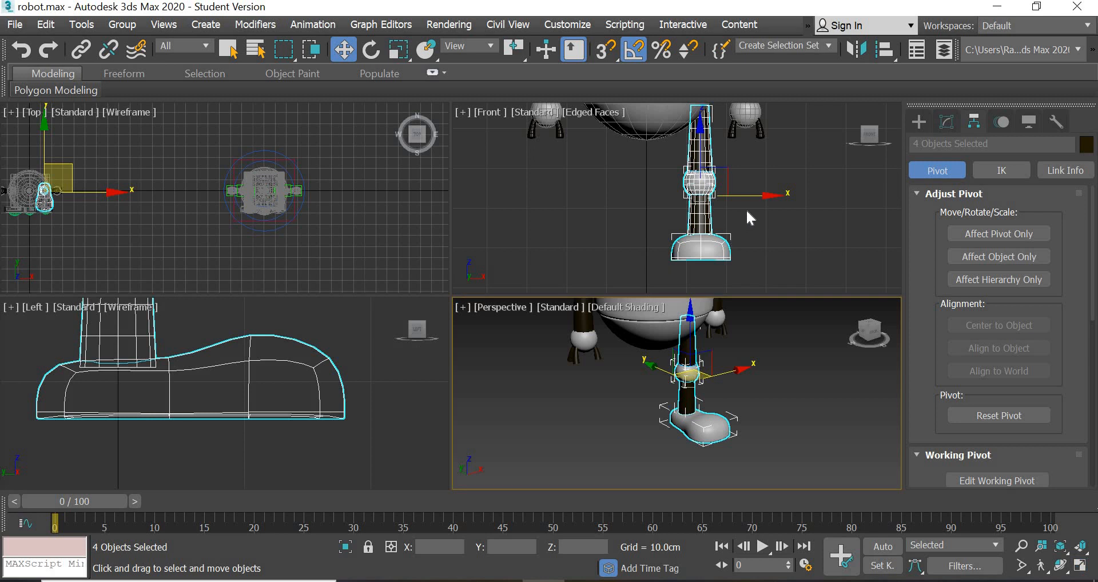
pyautogui.moveTo(767, 200); pyautogui.dragTo(676, 207)
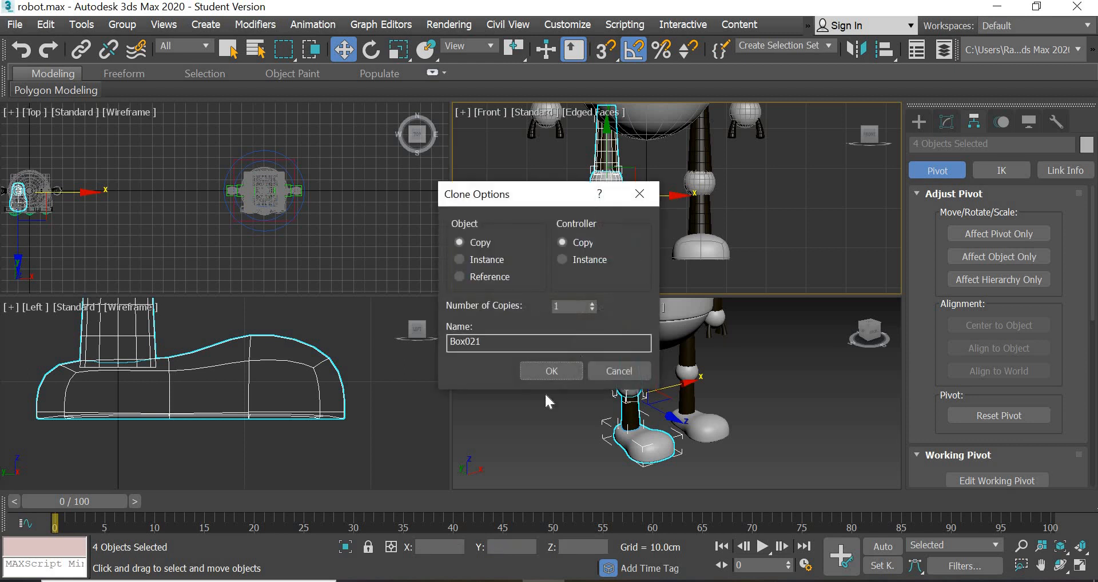
pyautogui.click(551, 372)
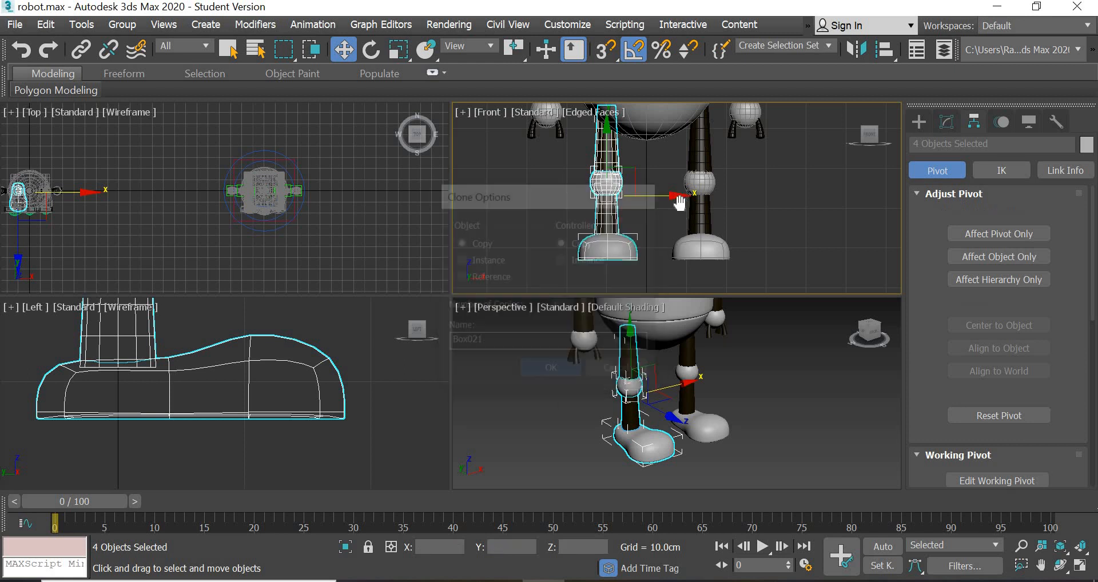
# - Shift the cloned right leg outward about 3.6 cm along X in the front view, under its side of the body
pyautogui.scroll(3, 617, 177)
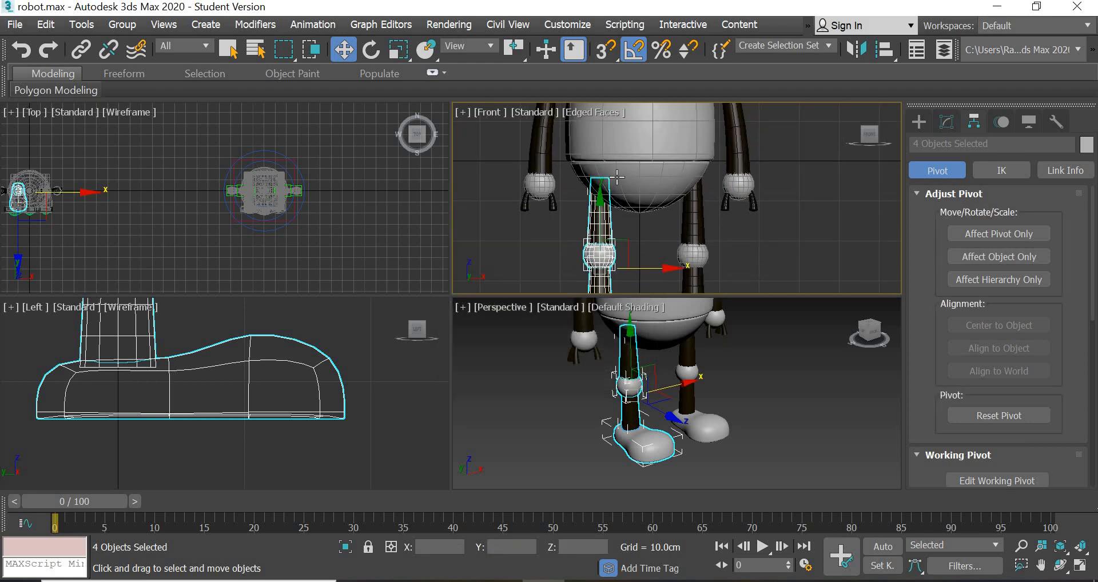
pyautogui.click(1081, 566)
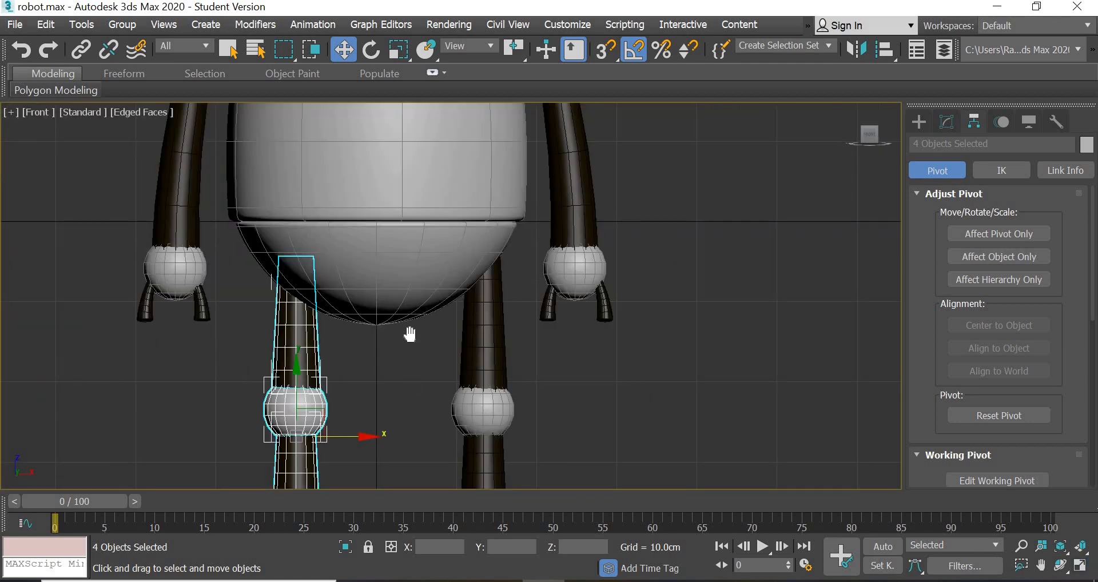
pyautogui.moveTo(409, 334); pyautogui.dragTo(412, 339, button='middle')
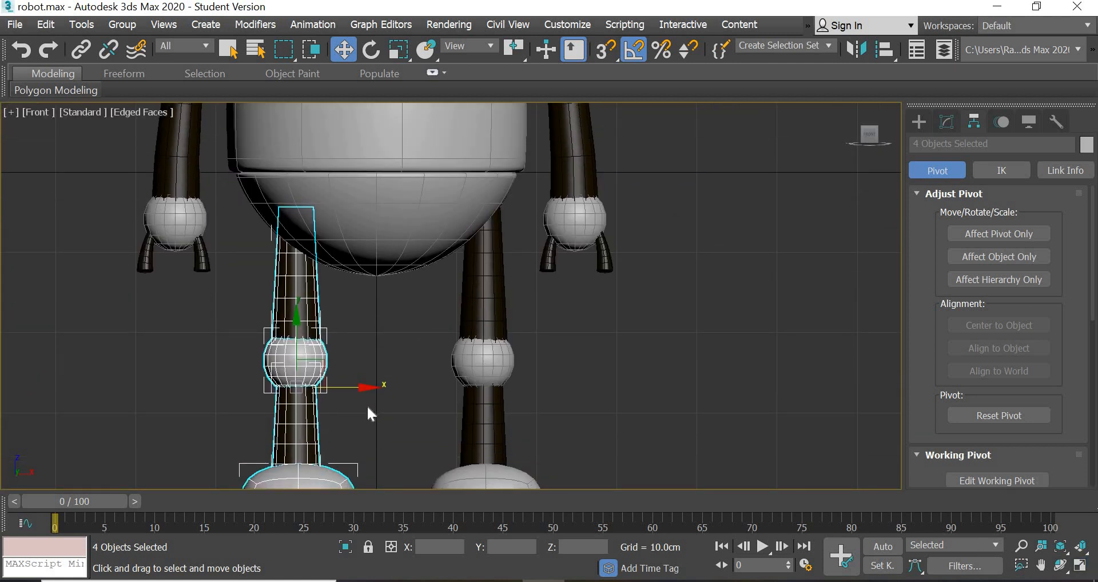
pyautogui.moveTo(435, 307); pyautogui.dragTo(393, 283, button='middle')
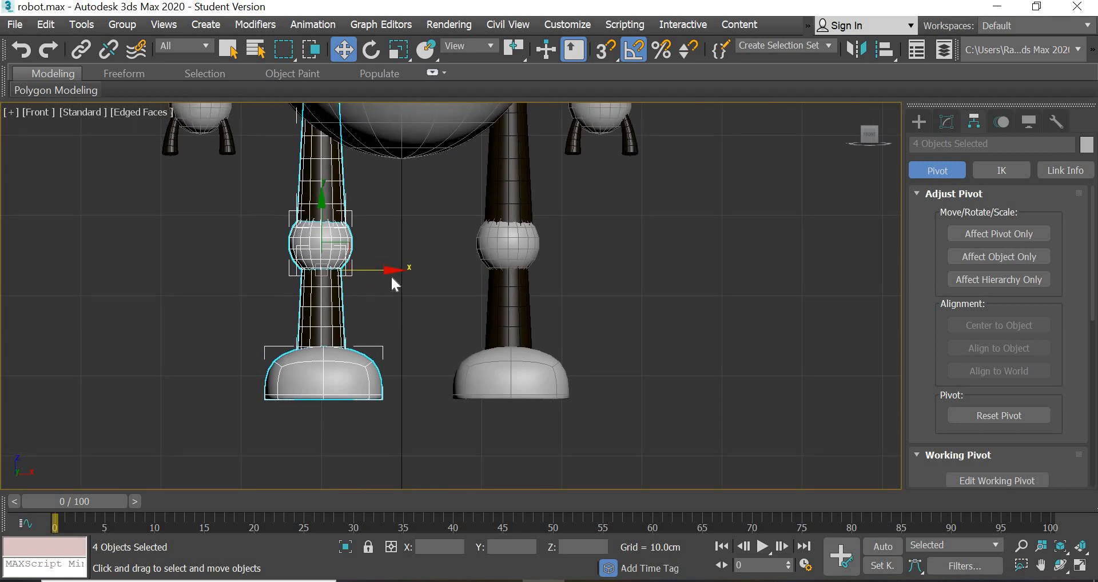
pyautogui.moveTo(378, 273); pyautogui.dragTo(361, 287)
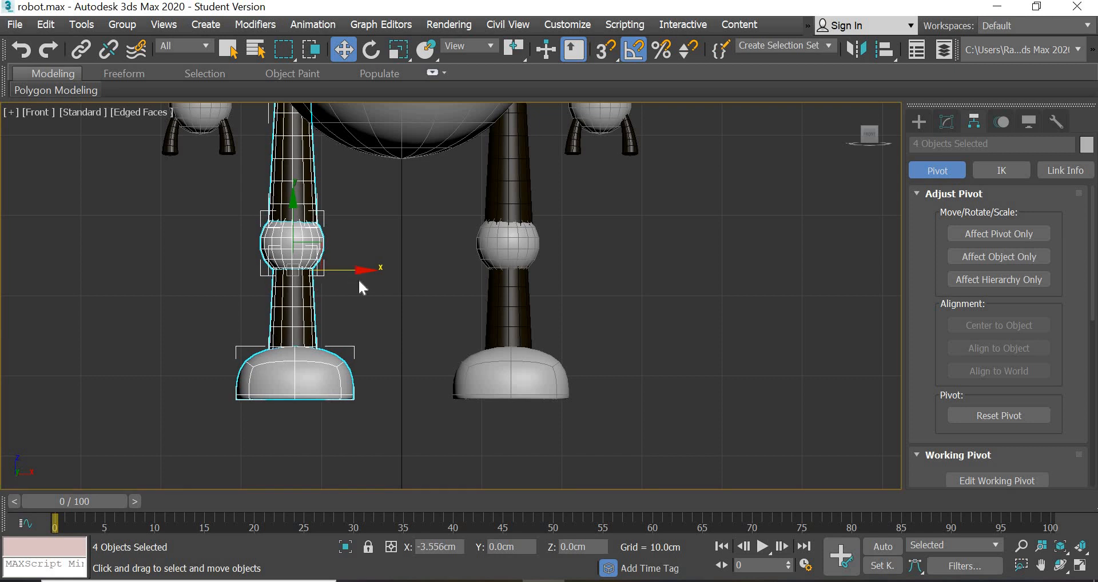
pyautogui.scroll(-5, 455, 358)
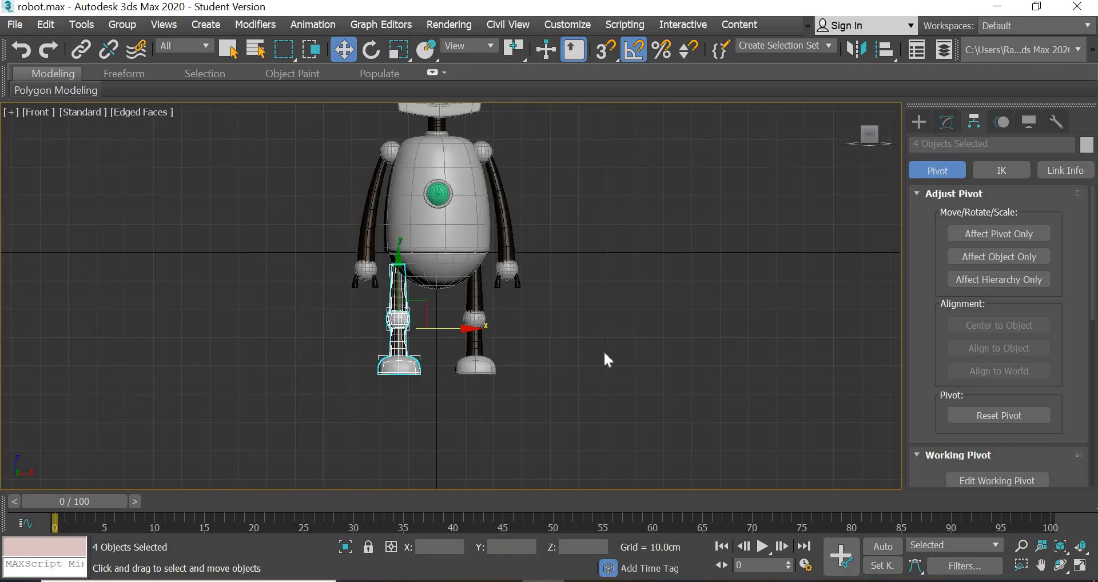
pyautogui.click(628, 416)
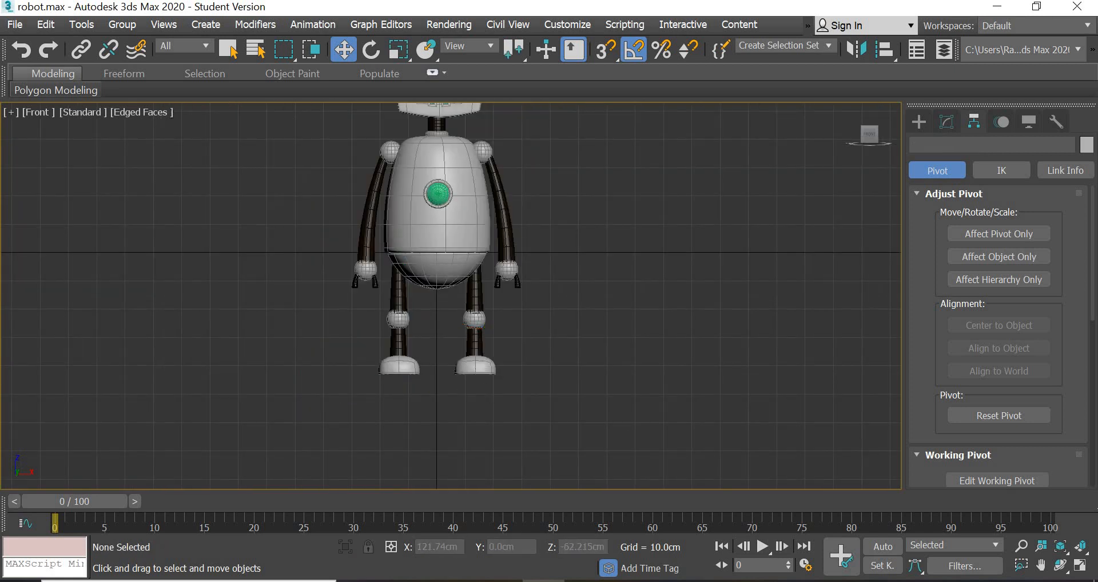
# - Try rotating the cloned right foot about its ankle pivot in the perspective view, then undo the test rotations
pyautogui.click(1081, 567)
pyautogui.click(635, 447)
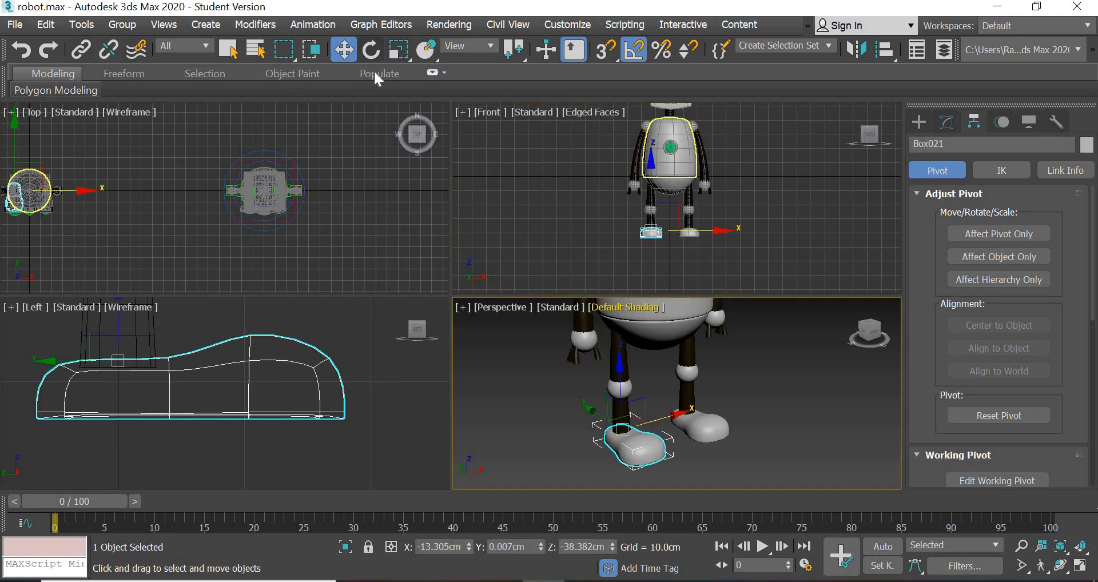
pyautogui.click(372, 49)
pyautogui.moveTo(652, 387); pyautogui.dragTo(645, 424)
pyautogui.hotkey('ctrl', 'z')
pyautogui.moveTo(650, 380)
pyautogui.mouseDown()
pyautogui.moveTo(643, 439)
pyautogui.moveTo(651, 393)
pyautogui.mouseUp()
pyautogui.hotkey('ctrl', 'z')
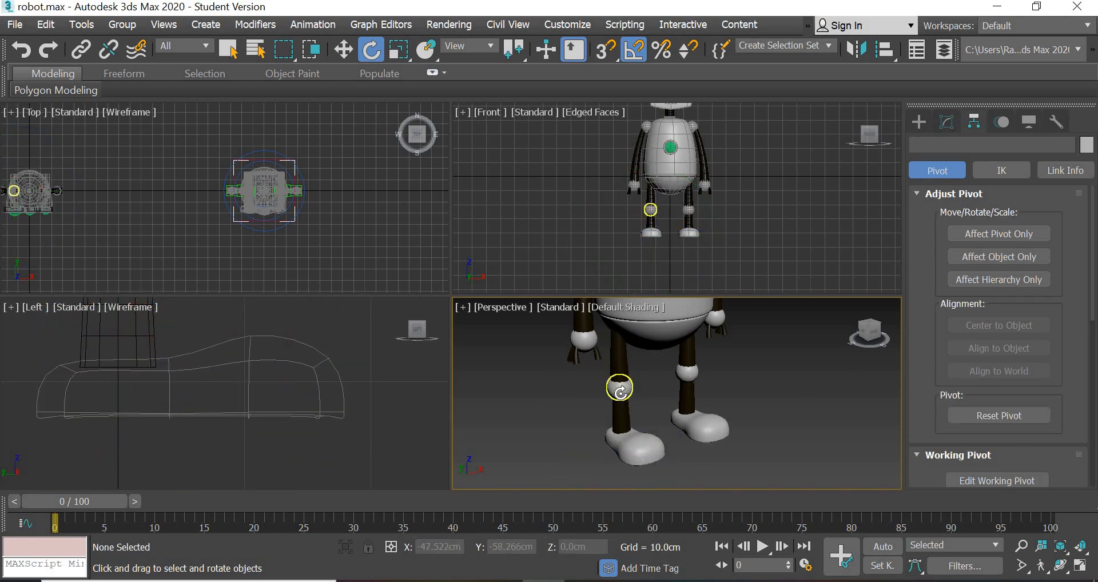
# - Try rotating the cloned right knee sphere and upper leg to test their links, undoing each rotation
pyautogui.click(620, 389)
pyautogui.hotkey('ctrl', 'z')
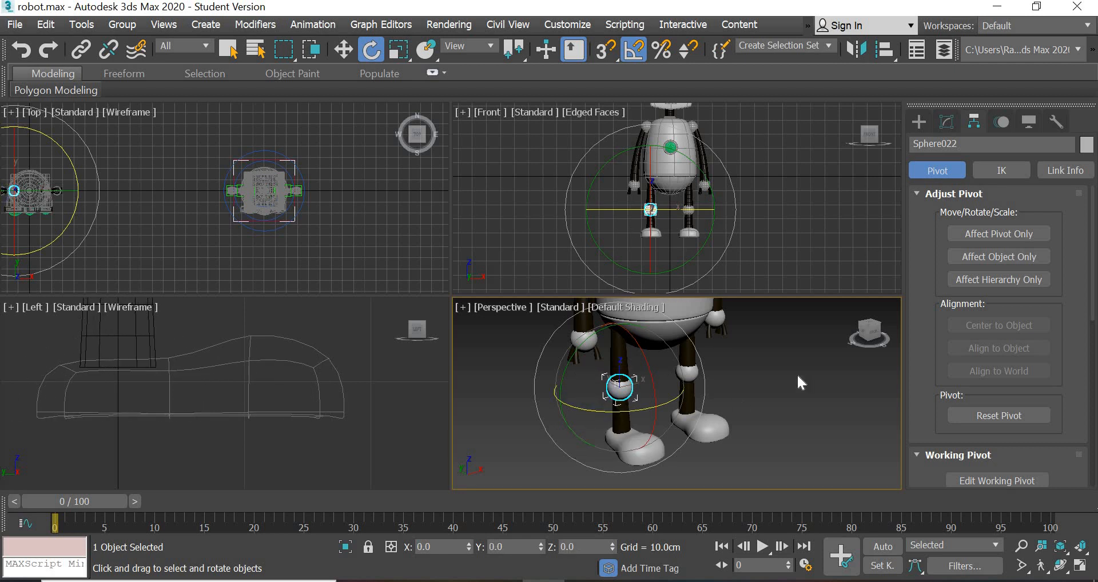
pyautogui.click(627, 362)
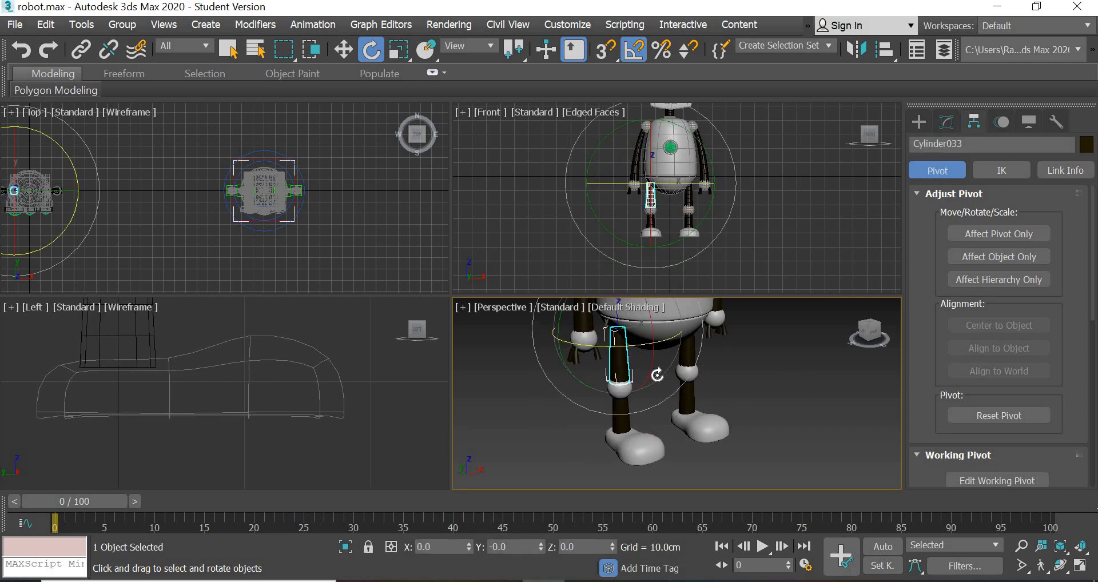
pyautogui.moveTo(652, 343)
pyautogui.mouseDown()
pyautogui.moveTo(648, 380)
pyautogui.moveTo(656, 331)
pyautogui.mouseUp()
pyautogui.hotkey('ctrl', 'z')
pyautogui.click(781, 399)
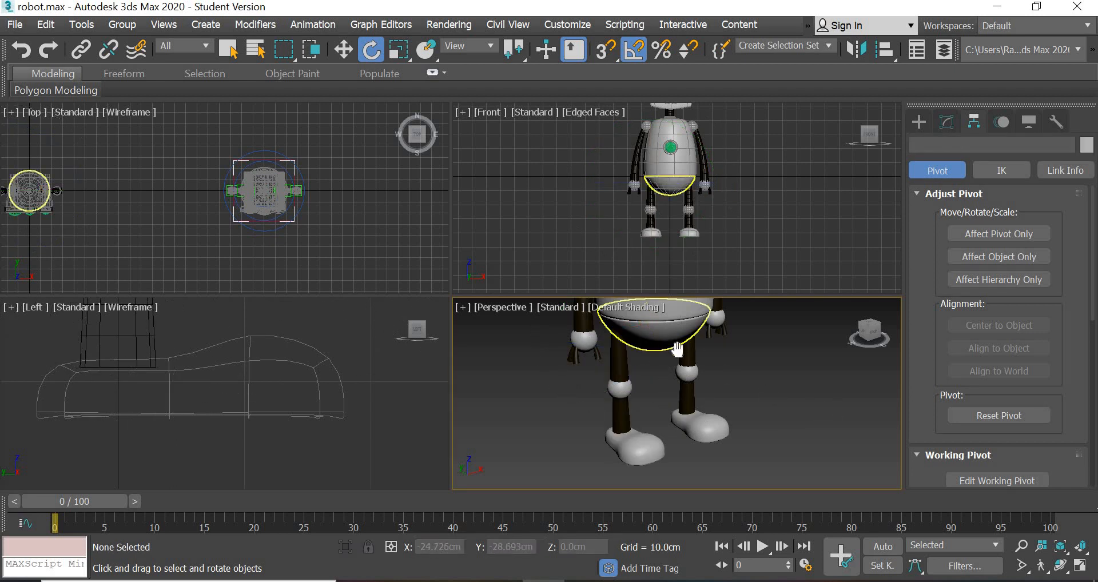
# - Link the three fingers of the left hand to the left hand sphere
pyautogui.scroll(4, 678, 349)
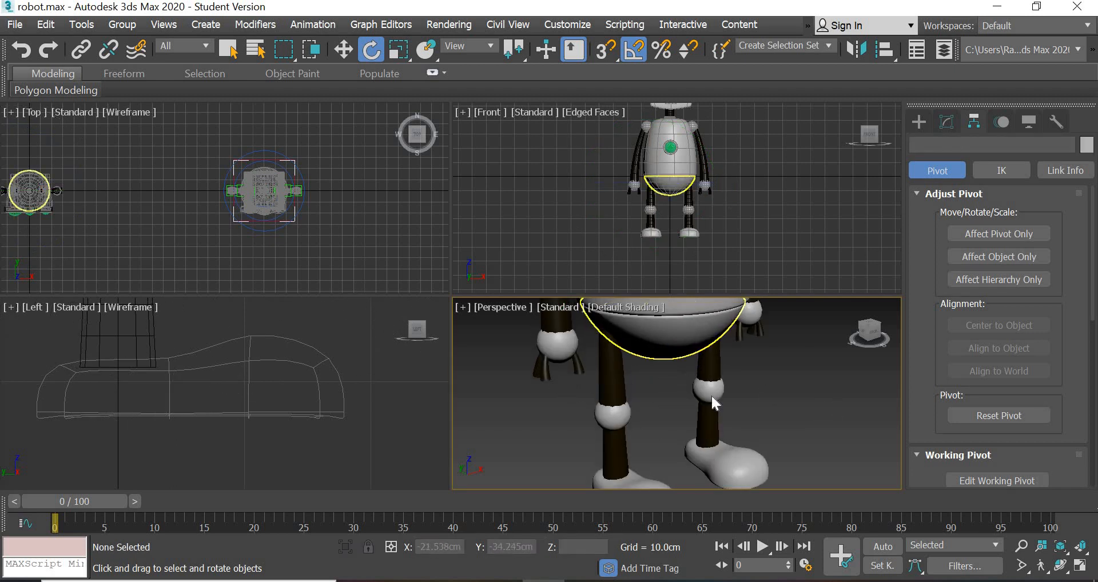
pyautogui.click(1080, 567)
pyautogui.scroll(-3, 704, 349)
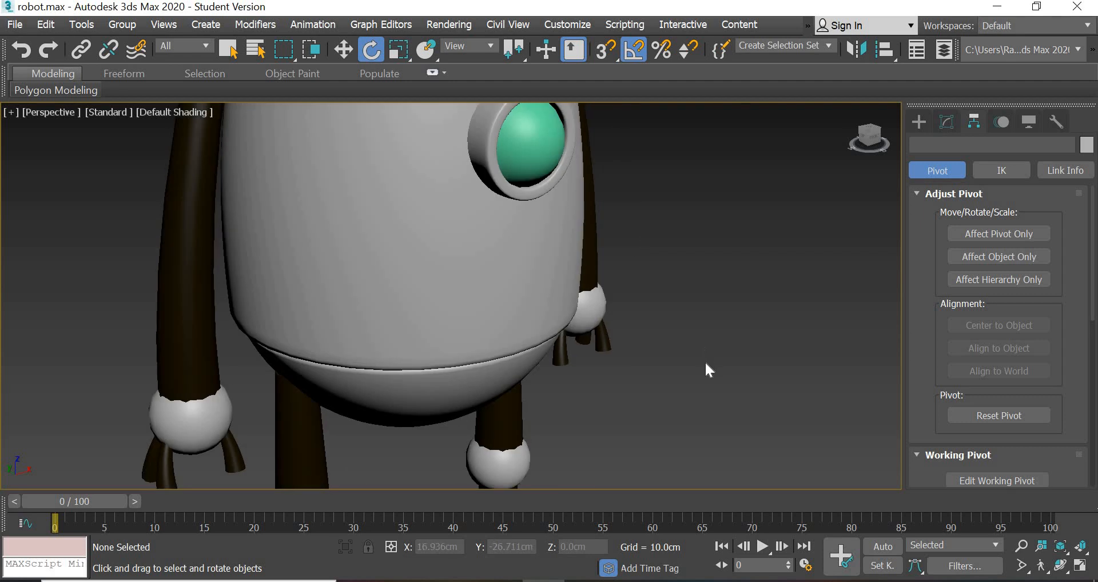
pyautogui.keyDown('alt'); pyautogui.moveTo(658, 398); pyautogui.dragTo(547, 386, button='middle'); pyautogui.keyUp('alt')
pyautogui.scroll(3, 552, 357)
pyautogui.click(80, 49)
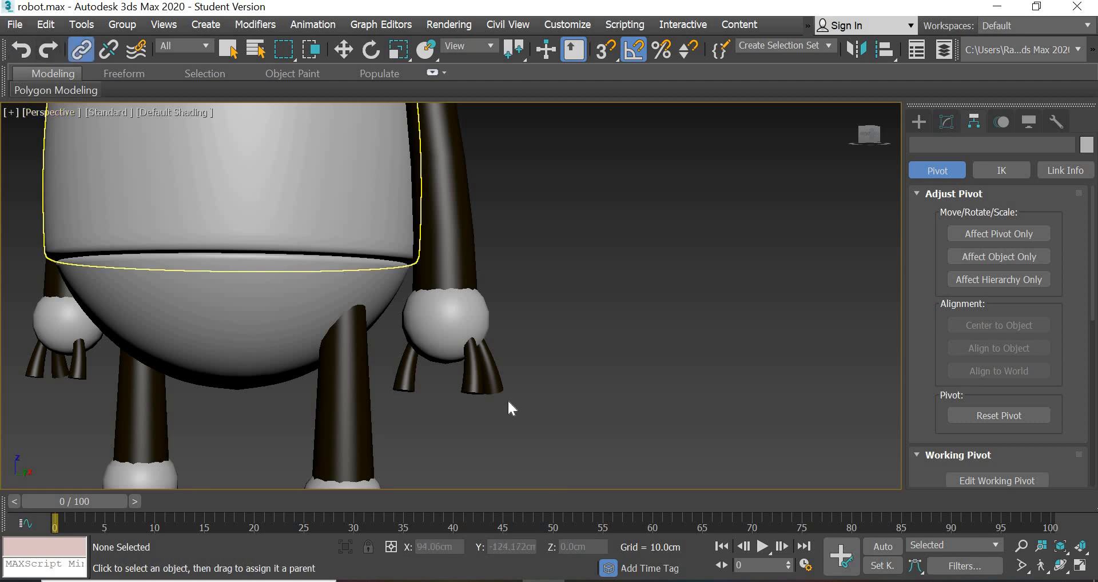
pyautogui.moveTo(479, 402); pyautogui.dragTo(461, 392)
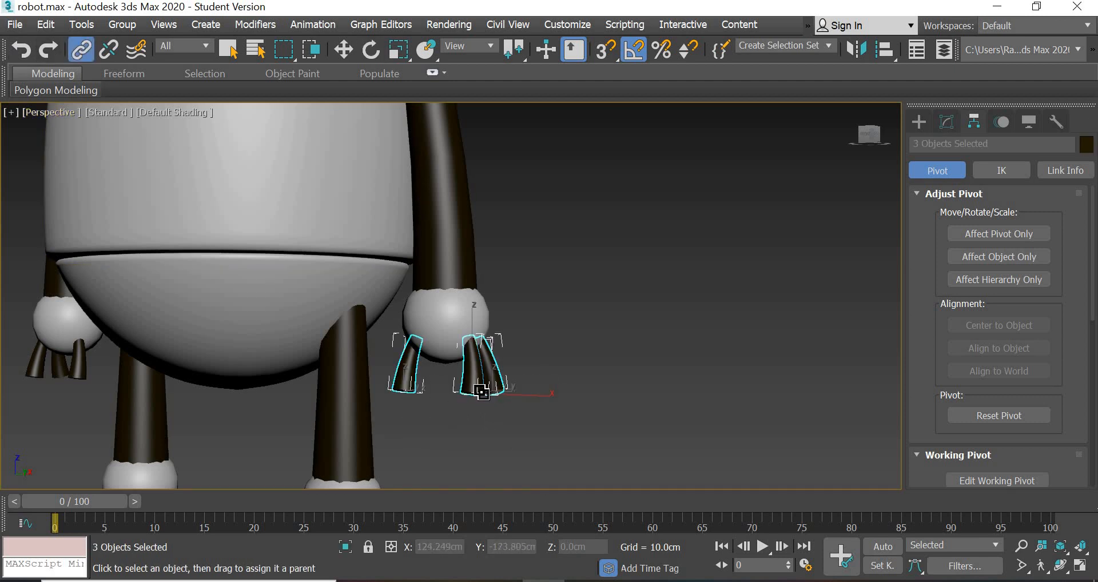
pyautogui.moveTo(449, 340); pyautogui.dragTo(445, 333)
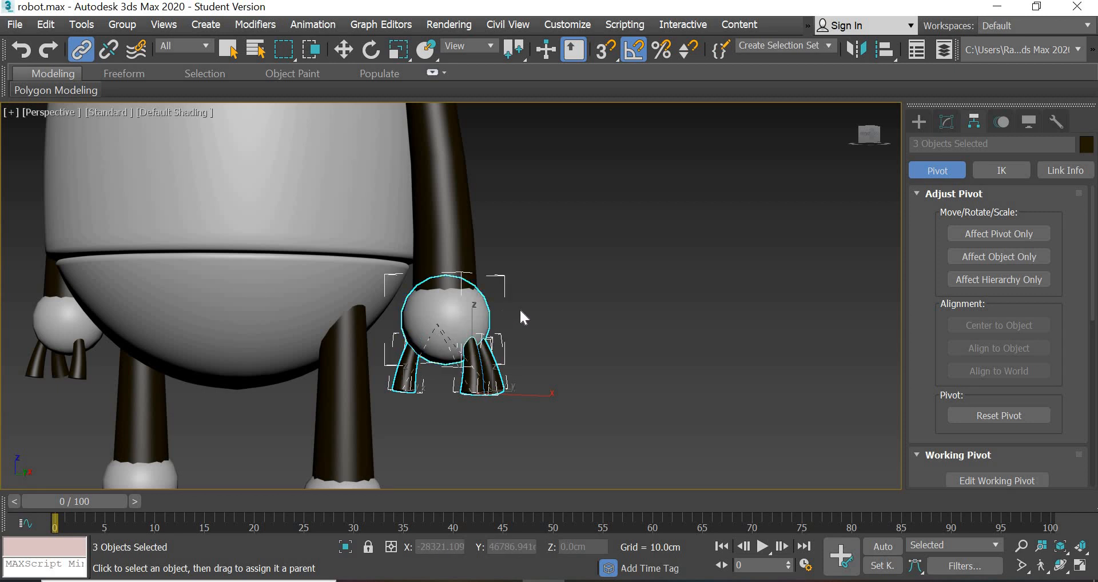
# - Link the left hand sphere to the left arm, and the arm to the left shoulder sphere
pyautogui.moveTo(446, 329); pyautogui.dragTo(487, 410, button='middle')
pyautogui.moveTo(518, 321); pyautogui.dragTo(494, 254)
pyautogui.moveTo(511, 198); pyautogui.dragTo(583, 532, button='middle')
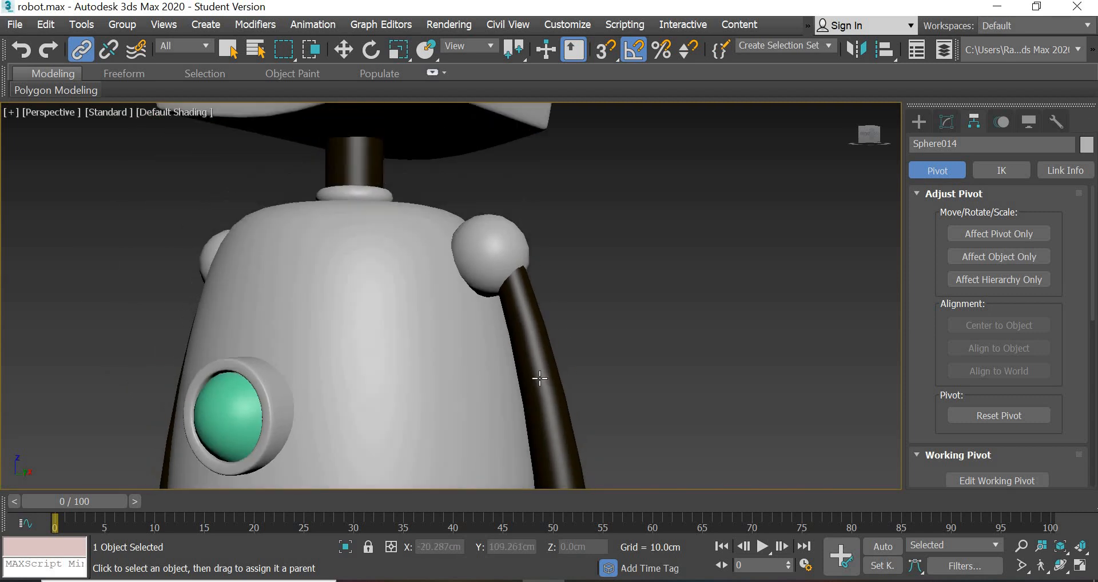
pyautogui.moveTo(551, 347); pyautogui.dragTo(497, 238)
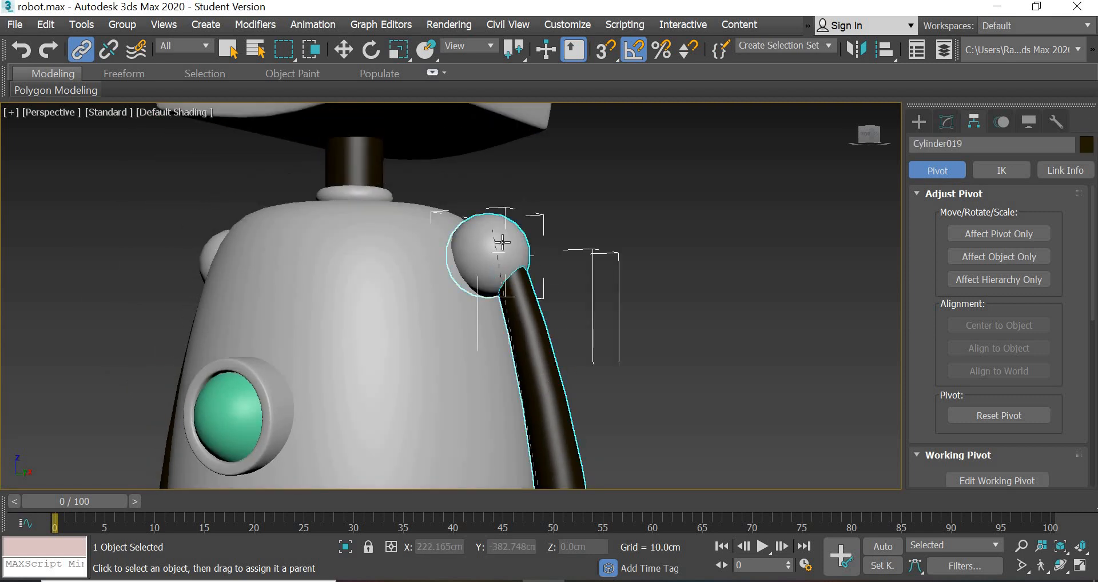
pyautogui.scroll(-5, 498, 238)
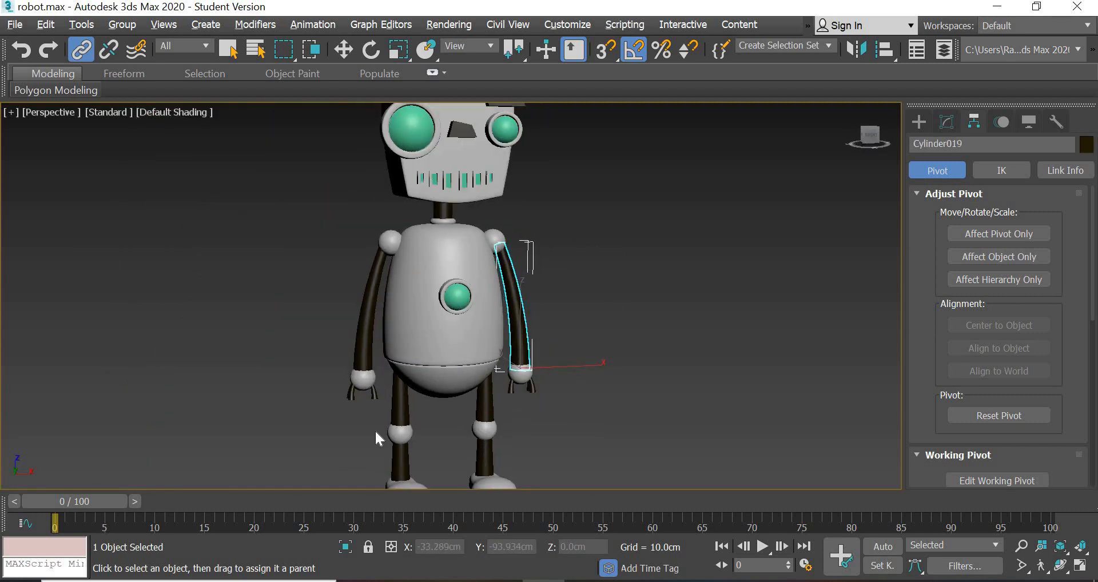
# - Link the three fingers of the right hand to the right hand sphere
pyautogui.scroll(5, 382, 432)
pyautogui.moveTo(264, 379); pyautogui.dragTo(399, 294)
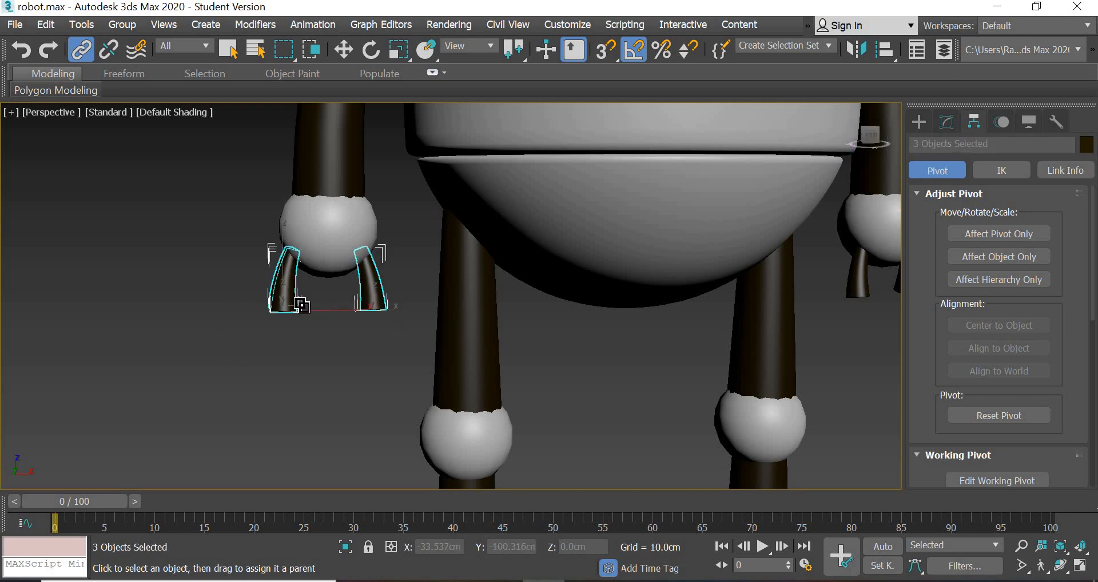
# - Link the right hand sphere to the right arm, and the arm to the right shoulder sphere
pyautogui.moveTo(327, 233); pyautogui.dragTo(341, 133)
pyautogui.moveTo(338, 132); pyautogui.dragTo(294, 470, button='middle')
pyautogui.moveTo(372, 204); pyautogui.dragTo(272, 380, button='middle')
pyautogui.moveTo(272, 380); pyautogui.dragTo(317, 253)
pyautogui.scroll(-4, 721, 217)
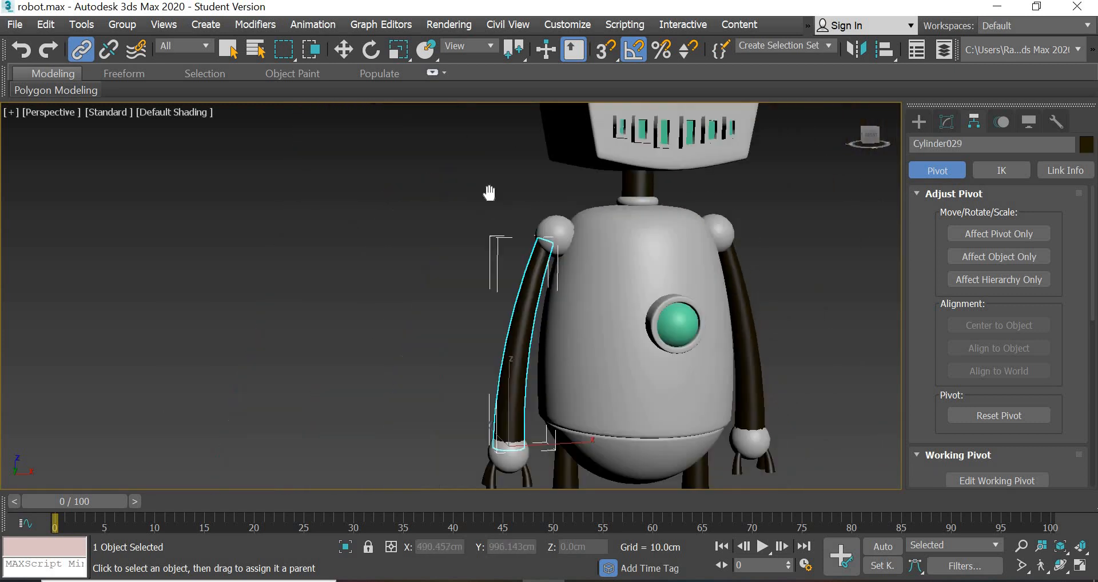
# - Link both upper legs to the rounded pelvis below the torso
pyautogui.moveTo(490, 191); pyautogui.dragTo(297, 93, button='middle')
pyautogui.keyDown('alt'); pyautogui.moveTo(491, 292); pyautogui.dragTo(466, 281, button='middle'); pyautogui.keyUp('alt')
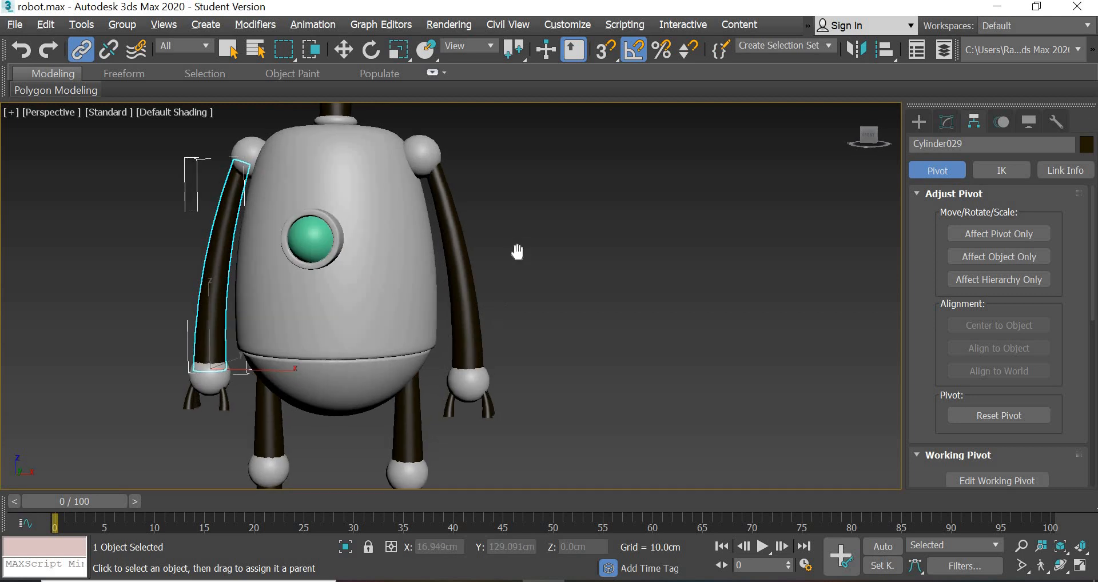
pyautogui.moveTo(517, 252); pyautogui.dragTo(558, 193, button='middle')
pyautogui.moveTo(487, 306); pyautogui.dragTo(376, 266)
pyautogui.moveTo(338, 305); pyautogui.dragTo(413, 247)
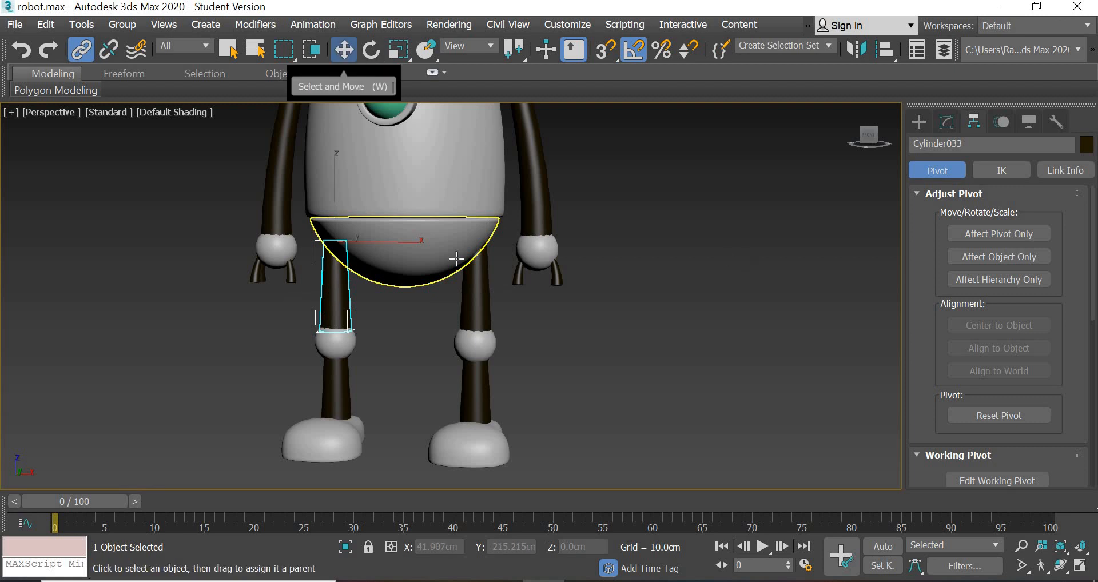
# - Try rotating the pelvis to test its links with the legs, then deselect it
pyautogui.click(343, 50)
pyautogui.click(433, 262)
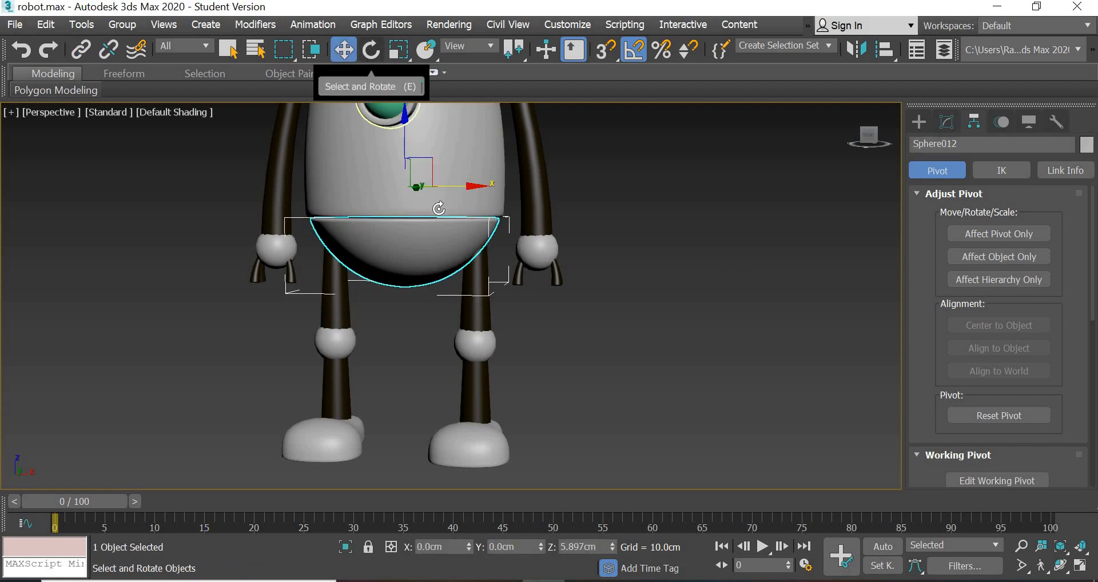
pyautogui.click(372, 49)
pyautogui.moveTo(484, 186); pyautogui.dragTo(671, 233)
pyautogui.click(669, 227)
# - Link the left and right shoulder spheres to the torso
pyautogui.moveTo(666, 195); pyautogui.dragTo(679, 331, button='middle')
pyautogui.moveTo(668, 290); pyautogui.dragTo(668, 350, button='middle')
pyautogui.click(81, 50)
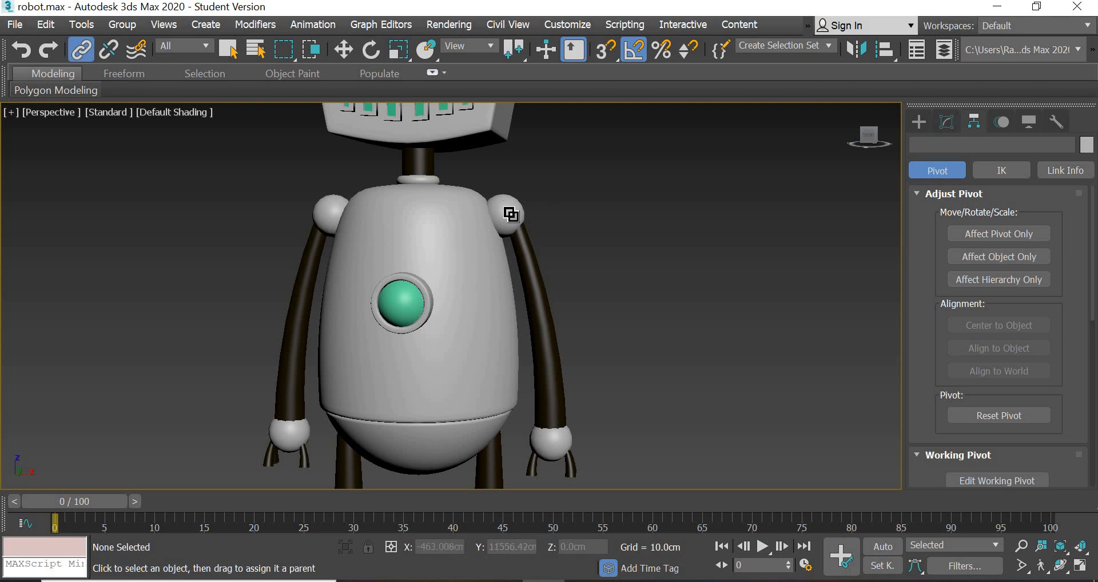
pyautogui.moveTo(506, 213); pyautogui.dragTo(412, 245)
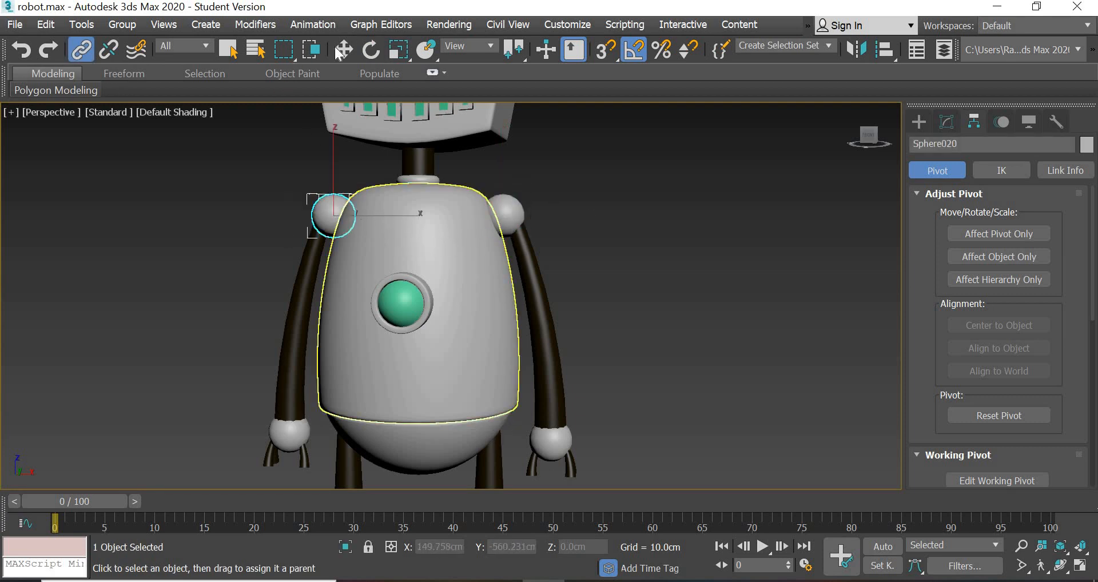
# - Try rotating the torso 15 degrees about Z to test the arm links, then undo the rotation and deselect it
pyautogui.press('w')
pyautogui.click(384, 197)
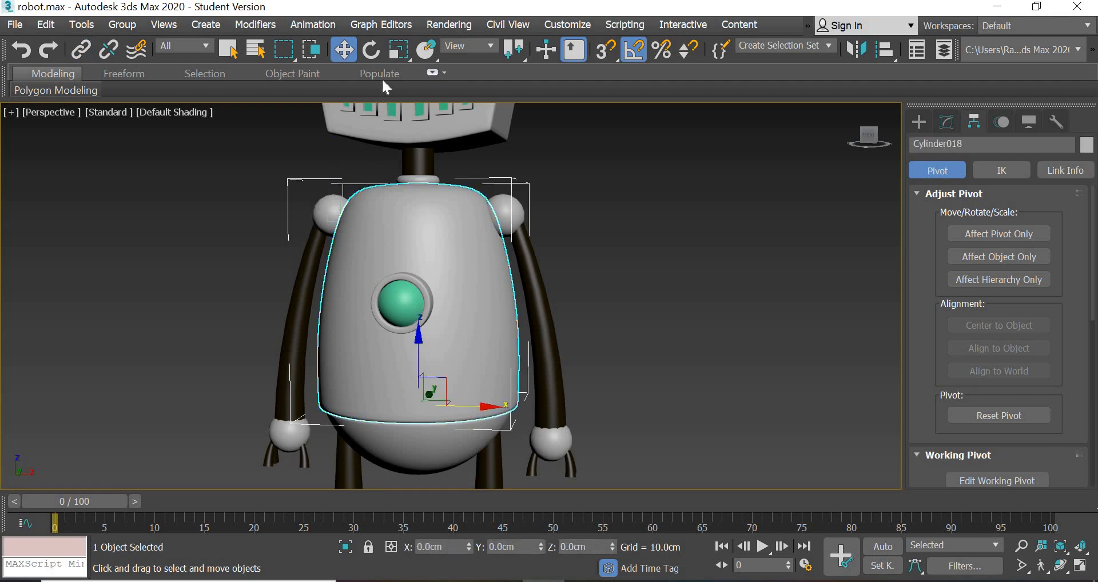
pyautogui.press('e')
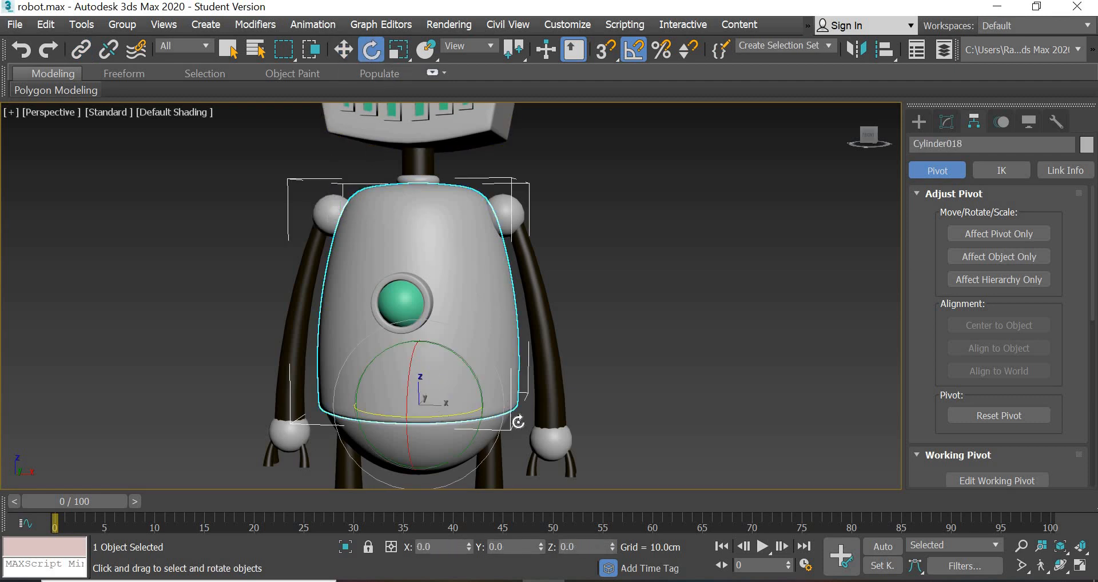
pyautogui.moveTo(519, 422)
pyautogui.mouseDown()
pyautogui.moveTo(444, 429)
pyautogui.moveTo(426, 418)
pyautogui.moveTo(504, 417)
pyautogui.mouseUp()
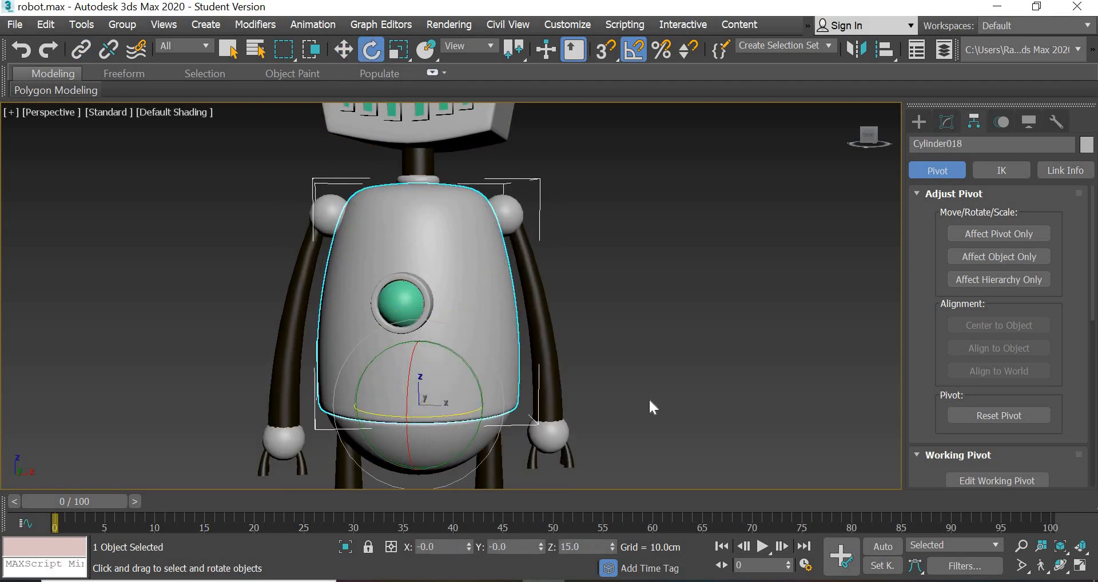
pyautogui.hotkey('ctrl', 'z')
pyautogui.click(710, 335)
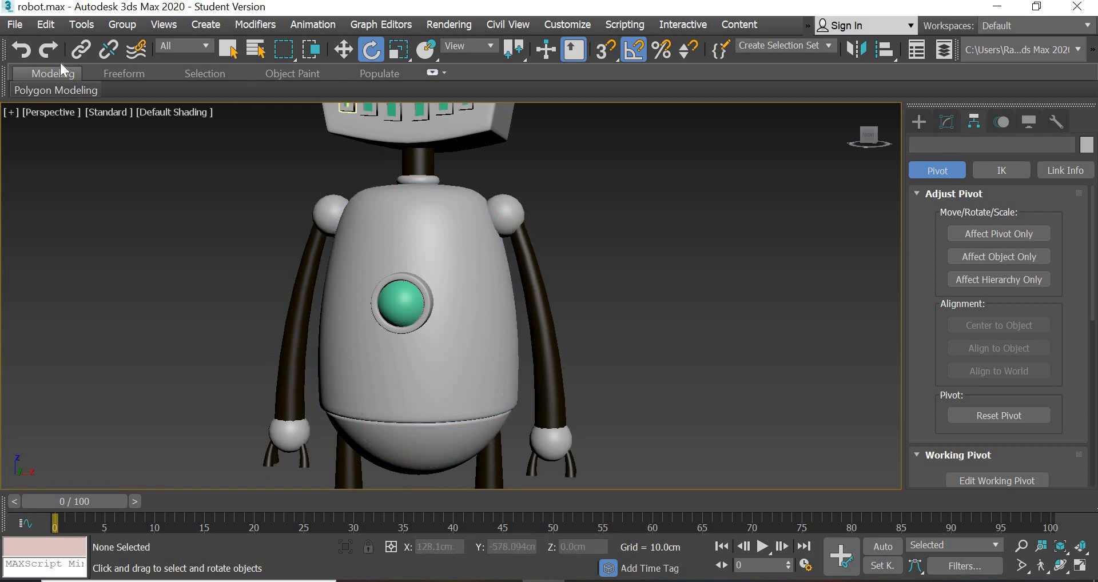
# - Link the green chest sphere and its surrounding ring to the torso
pyautogui.click(79, 52)
pyautogui.moveTo(405, 298); pyautogui.dragTo(475, 282)
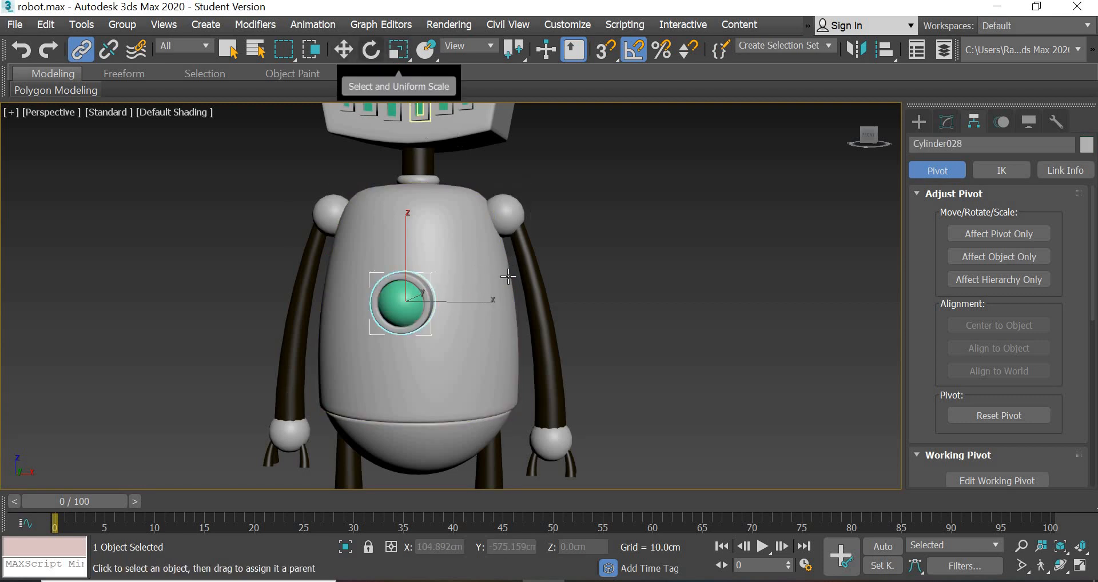
# - Try rotating the torso about 35 degrees around Z to test the chest light's links, then undo the rotation
pyautogui.press('e')
pyautogui.click(445, 395)
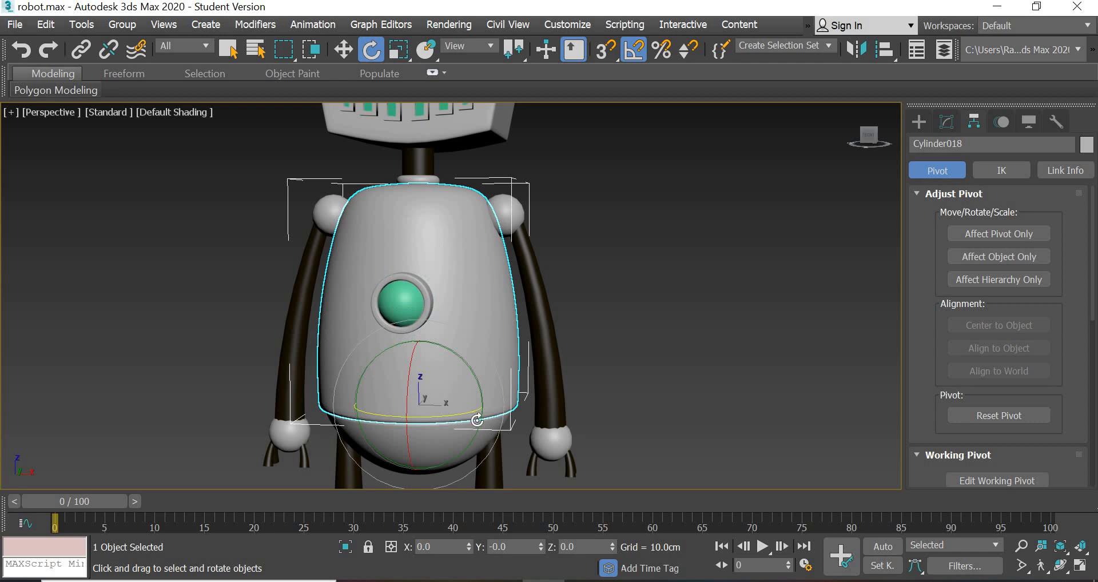
pyautogui.moveTo(477, 420)
pyautogui.mouseDown()
pyautogui.moveTo(421, 418)
pyautogui.moveTo(461, 426)
pyautogui.mouseUp()
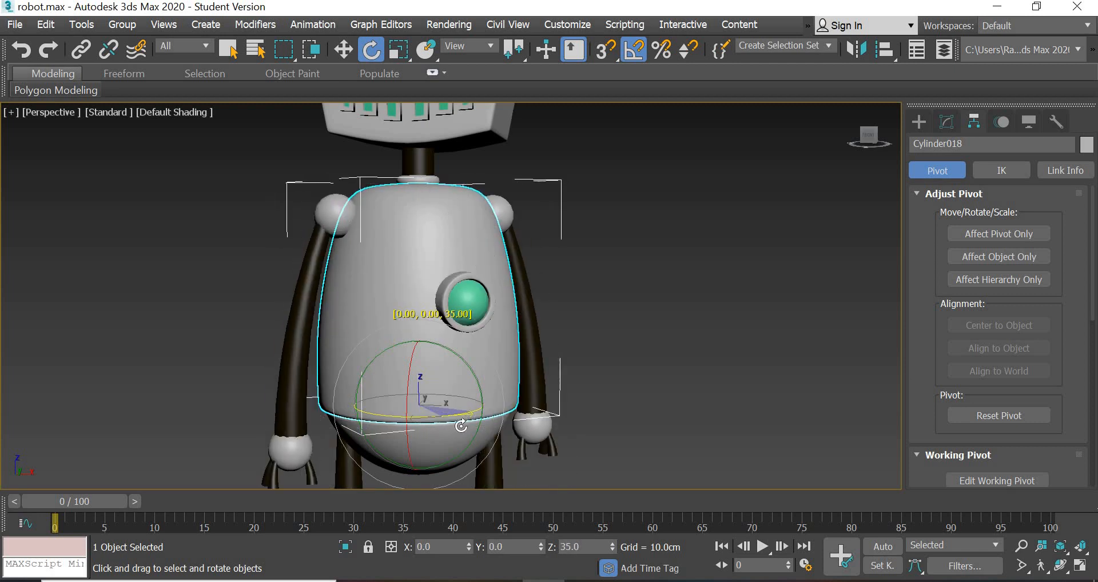
pyautogui.hotkey('ctrl', 'z')
# - Link the neck cylinder to the neck ring, and the neck ring to the torso
pyautogui.moveTo(642, 350); pyautogui.dragTo(675, 486, button='middle')
pyautogui.scroll(3, 641, 350)
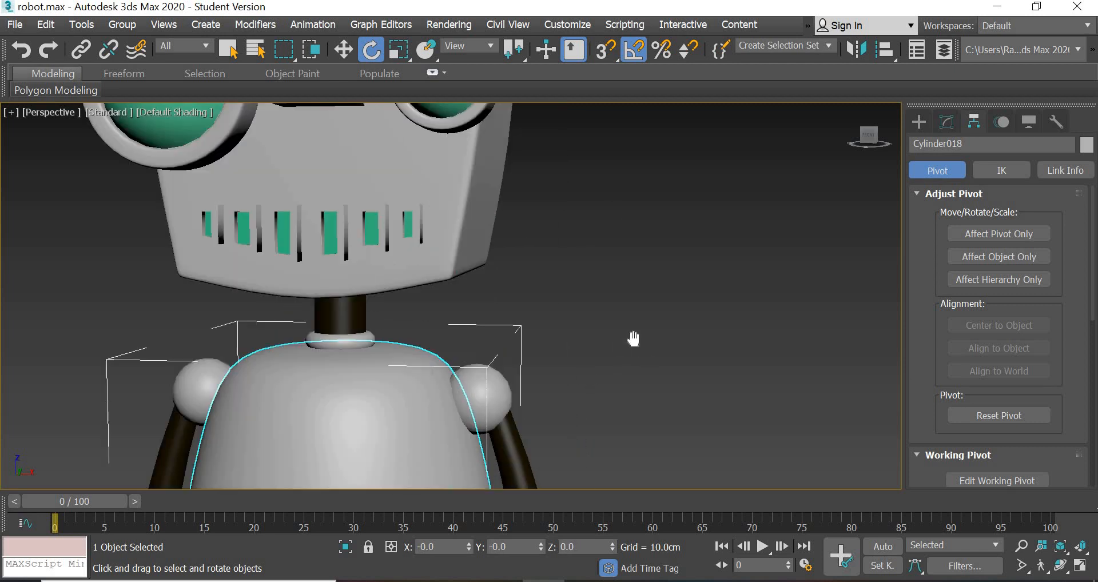
pyautogui.moveTo(633, 338); pyautogui.dragTo(687, 286, button='middle')
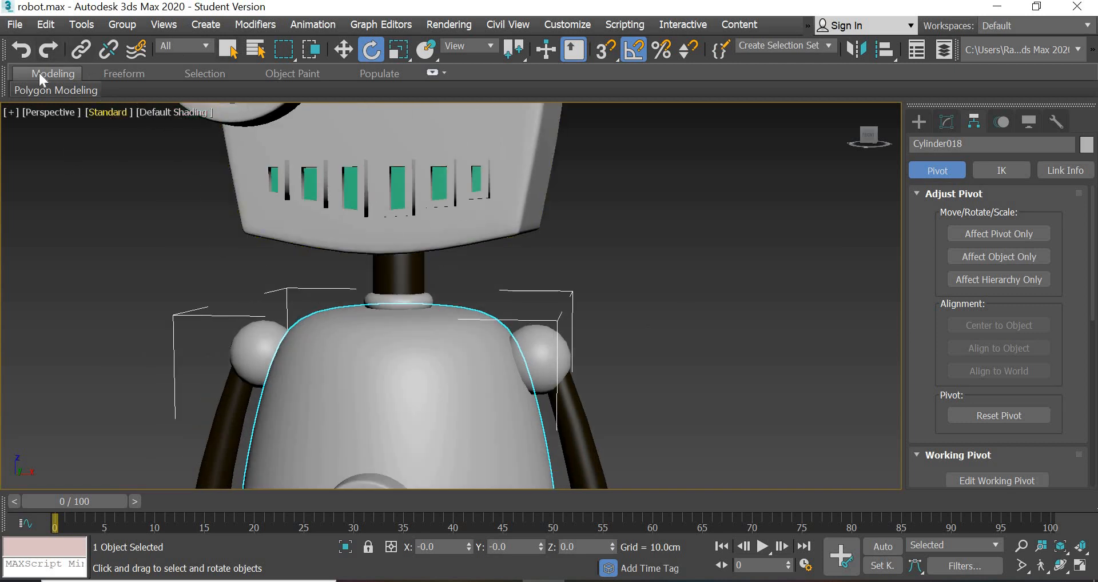
pyautogui.click(62, 138)
pyautogui.click(81, 49)
pyautogui.moveTo(409, 271); pyautogui.dragTo(426, 307)
pyautogui.moveTo(420, 298); pyautogui.dragTo(420, 374)
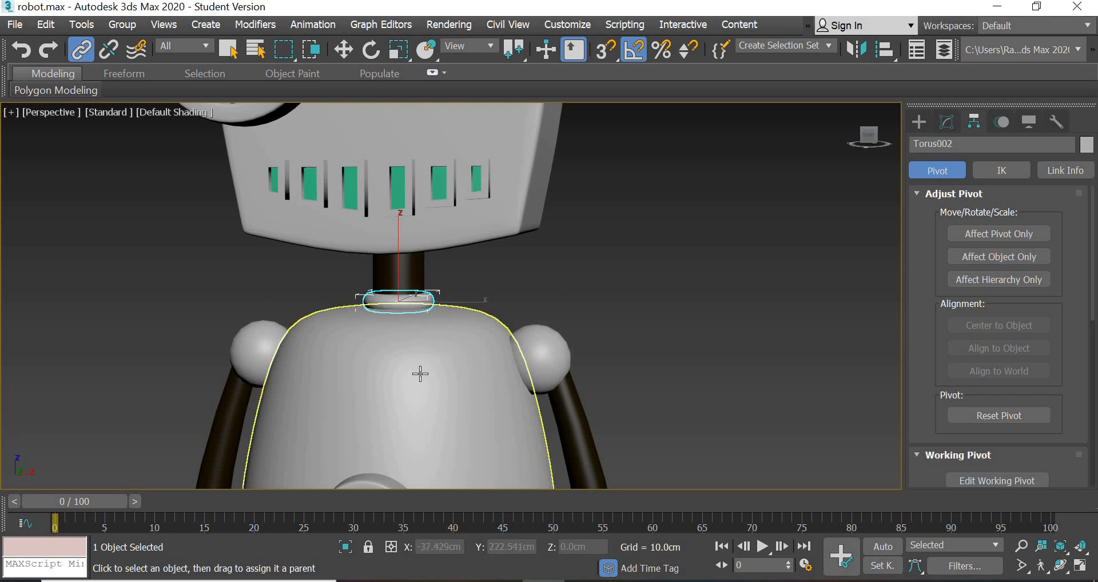
# - Try rotating the neck ring to test its link with the neck
pyautogui.scroll(-3, 420, 374)
pyautogui.press('w')
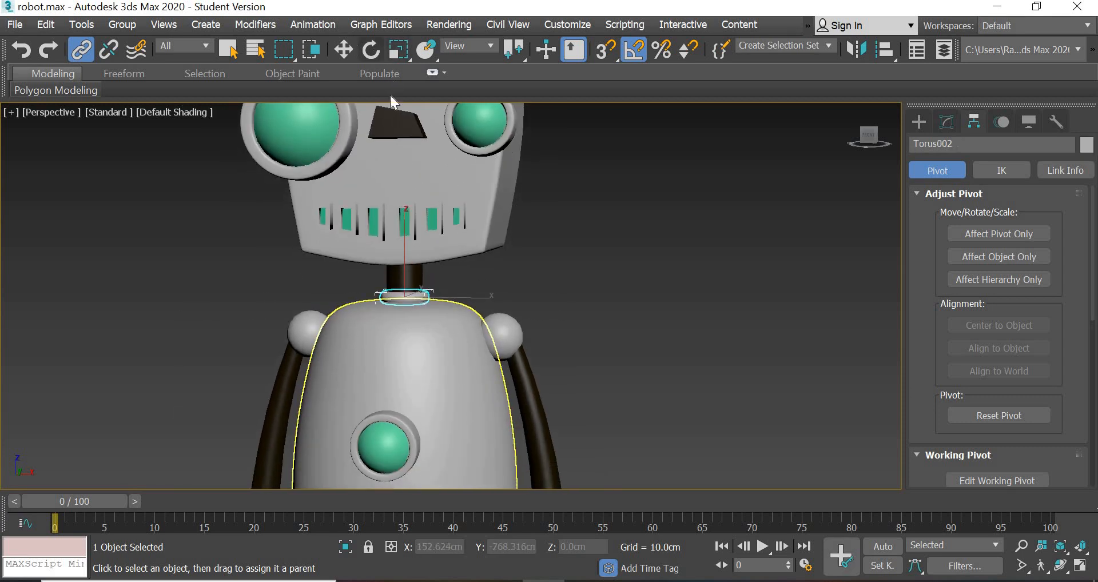
pyautogui.click(498, 313)
pyautogui.click(404, 297)
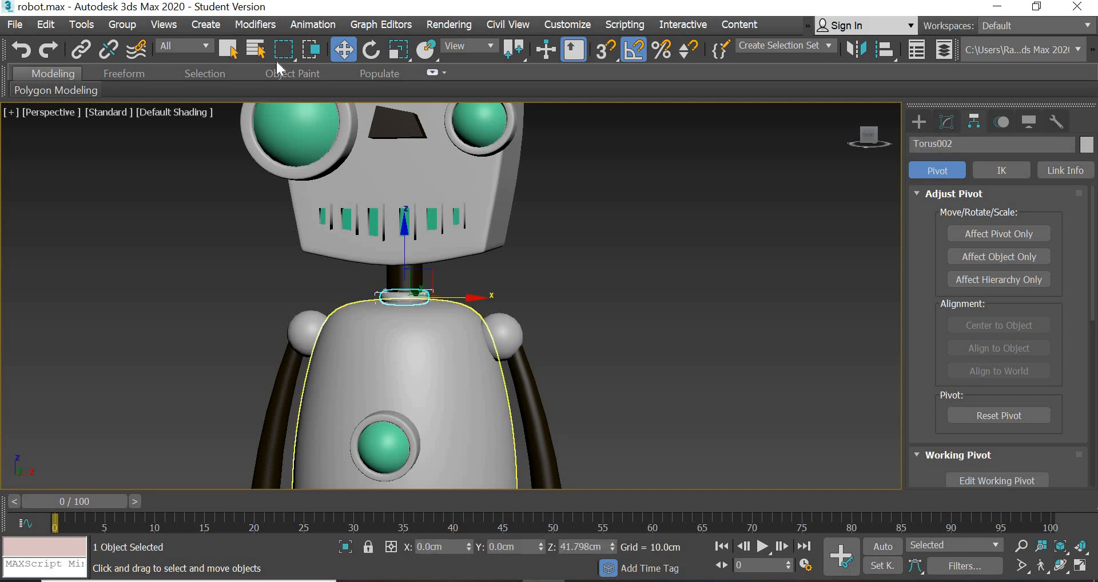
pyautogui.click(371, 50)
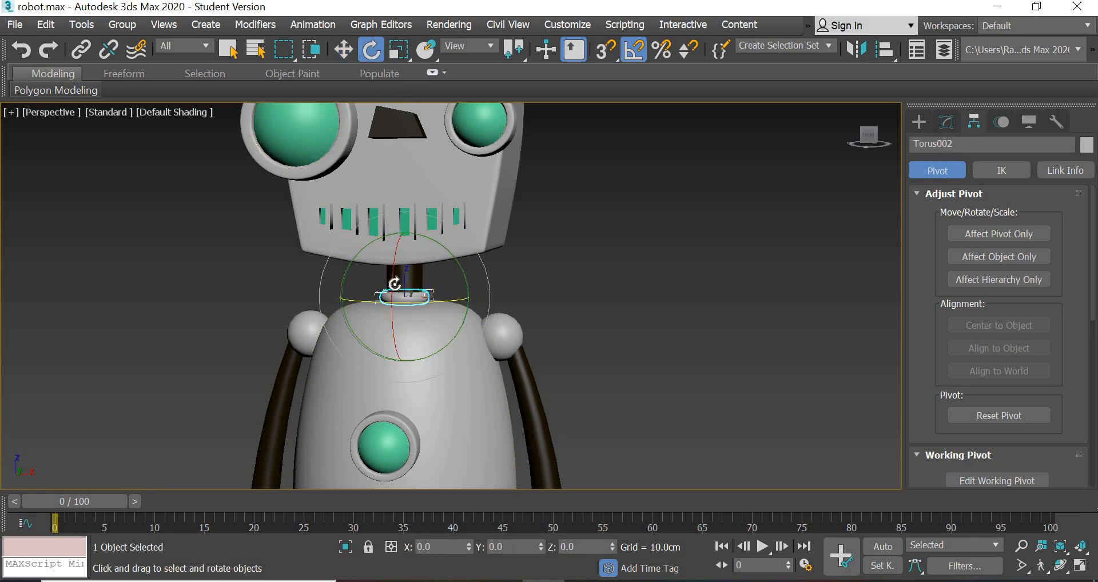
pyautogui.moveTo(395, 250); pyautogui.dragTo(363, 334)
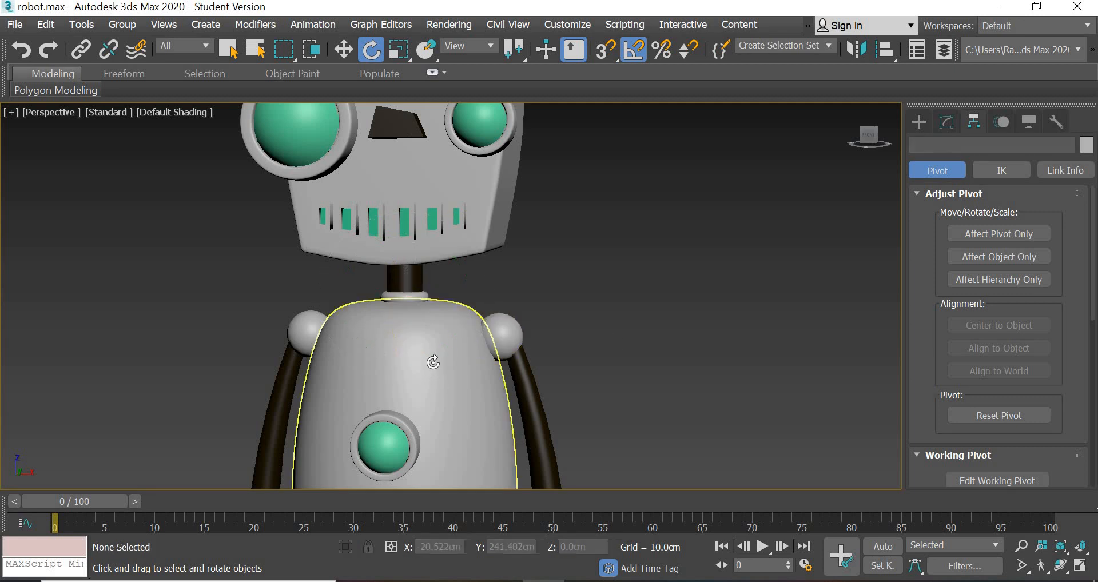
# - Try rotating the torso about its waist pivot to test all attached parts, undo the rotations, and deselect it
pyautogui.click(430, 404)
pyautogui.moveTo(444, 257); pyautogui.dragTo(444, 126, button='middle')
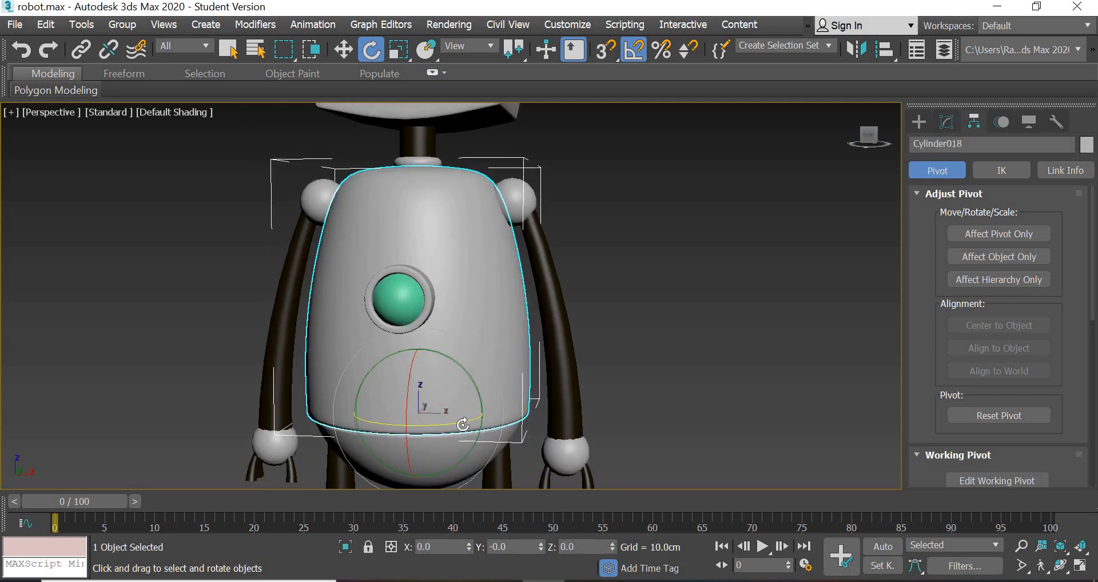
pyautogui.moveTo(426, 425); pyautogui.dragTo(460, 428)
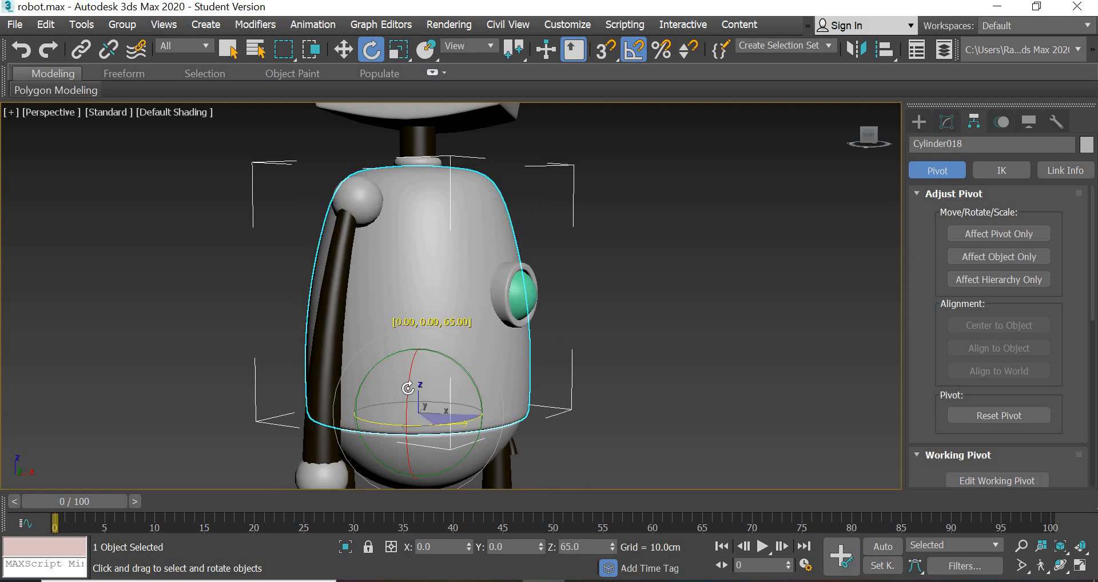
pyautogui.hotkey('ctrl', 'z')
pyautogui.moveTo(408, 389)
pyautogui.mouseDown()
pyautogui.moveTo(413, 372)
pyautogui.moveTo(408, 397)
pyautogui.mouseUp()
pyautogui.hotkey('ctrl', 'z')
pyautogui.click(565, 269)
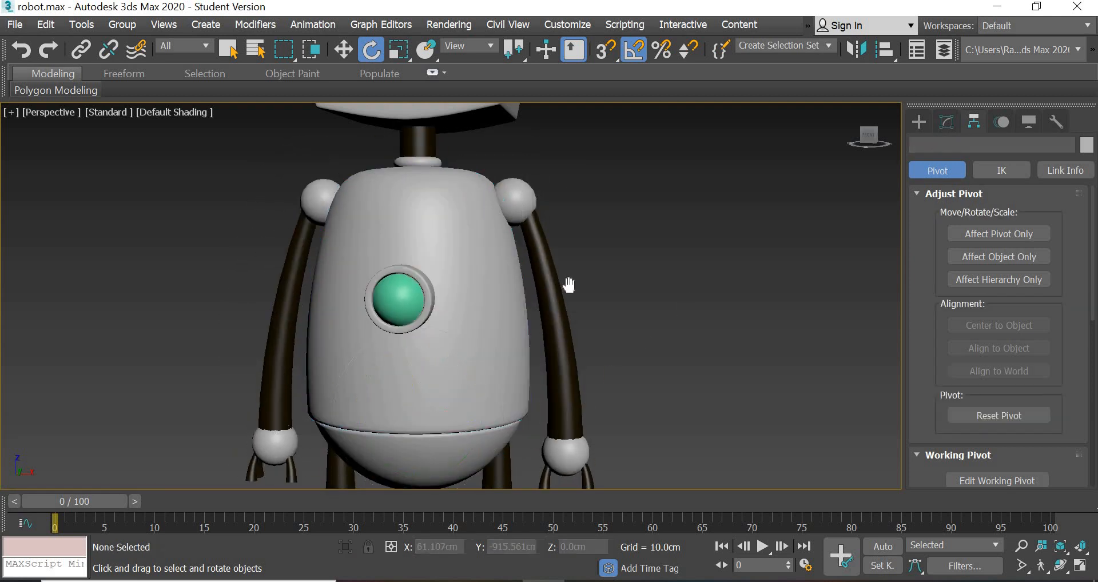
# - Link the antenna ball to the zigzag antenna rod, and the rod to the head
pyautogui.moveTo(564, 284); pyautogui.dragTo(577, 487, button='middle')
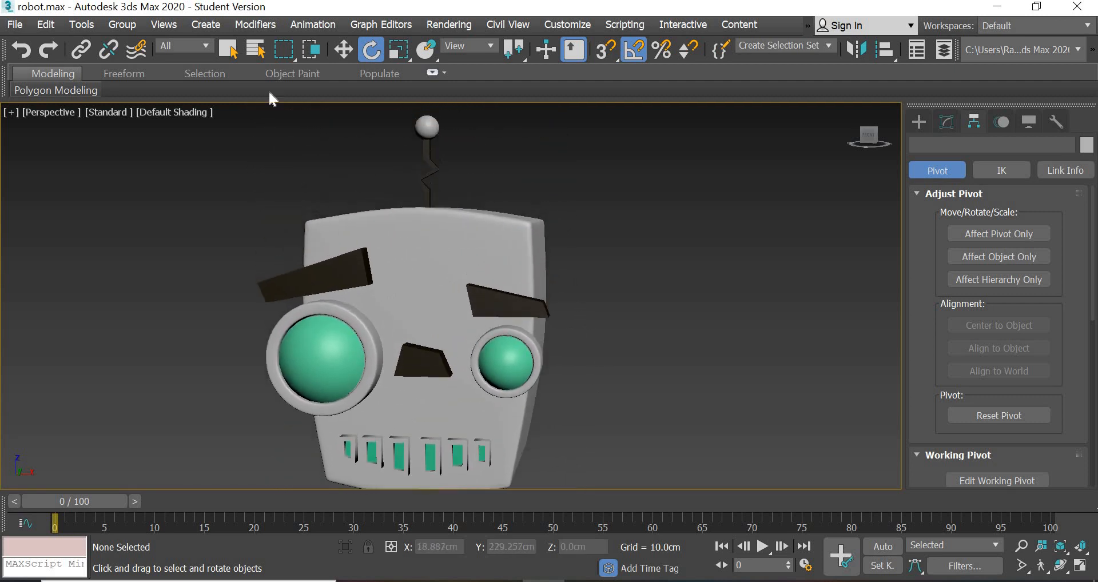
pyautogui.click(83, 51)
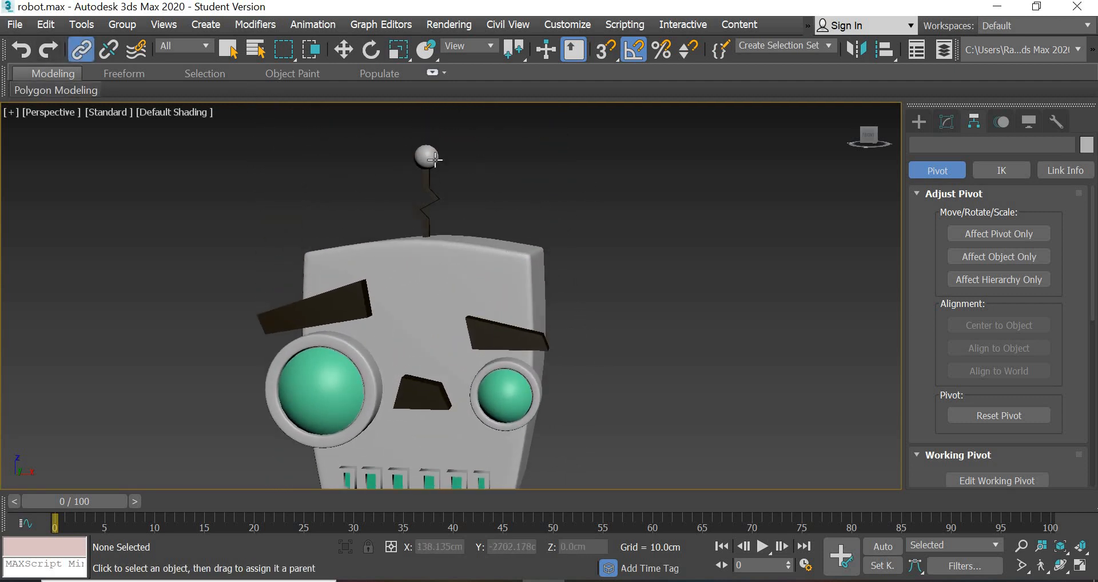
pyautogui.moveTo(431, 160); pyautogui.dragTo(435, 197)
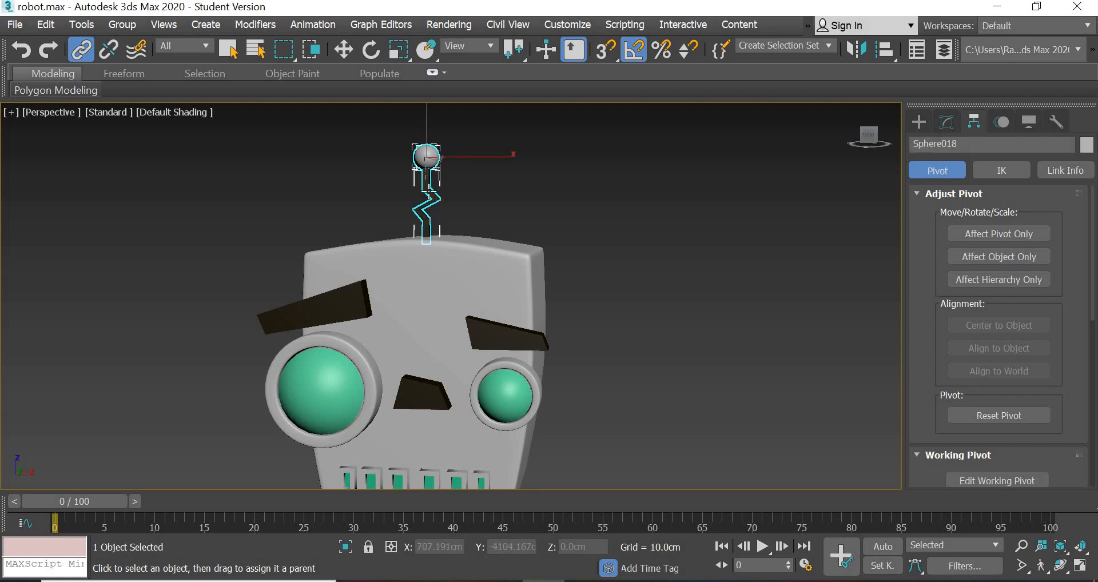
pyautogui.click(425, 283)
# - Link both eyebrows and the nose to the head
pyautogui.moveTo(287, 310); pyautogui.dragTo(413, 258)
pyautogui.moveTo(514, 331); pyautogui.dragTo(418, 278)
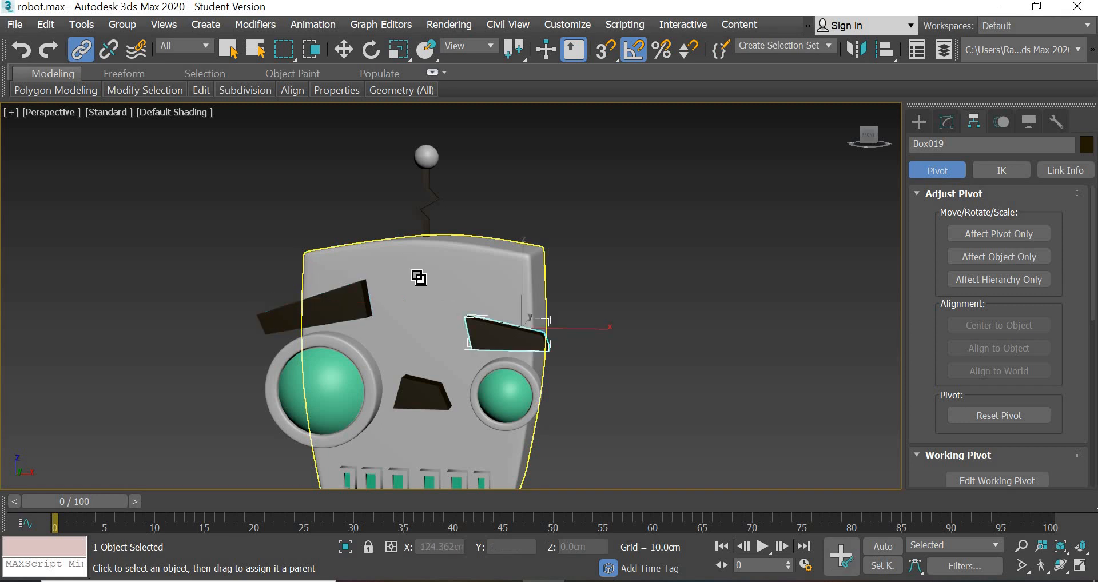
pyautogui.moveTo(411, 394); pyautogui.dragTo(414, 277)
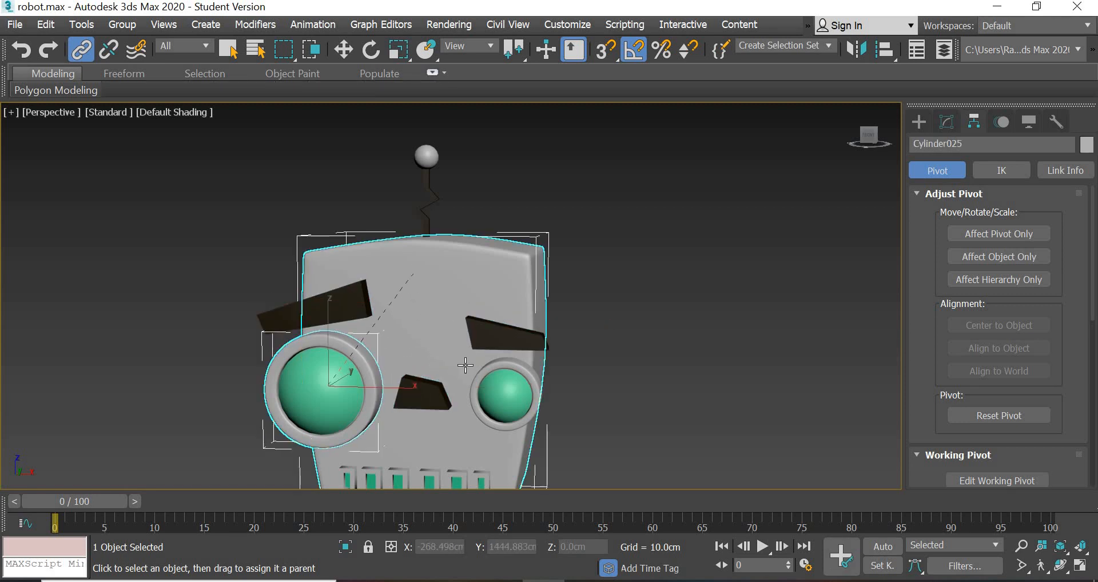
# - Link both eye rings to the head, and each green eyeball to its ring
pyautogui.moveTo(490, 384); pyautogui.dragTo(398, 261)
pyautogui.moveTo(495, 381); pyautogui.dragTo(481, 418)
pyautogui.moveTo(307, 387); pyautogui.dragTo(365, 427)
# - Link the six green mouth panels to their surrounding frames, and the frame at the robot's far left to the head
pyautogui.scroll(5, 354, 362)
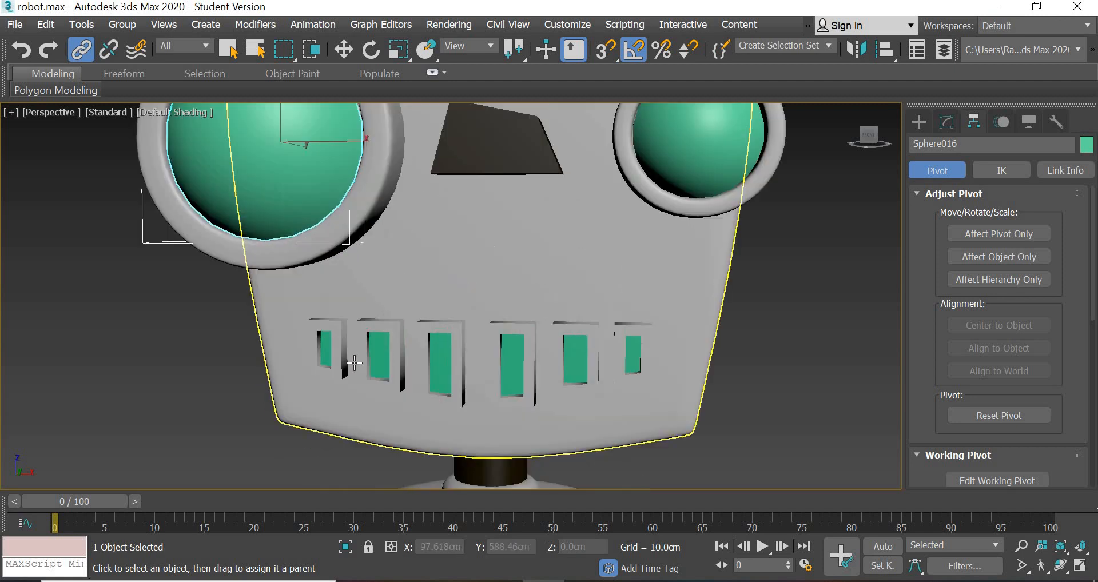
pyautogui.moveTo(326, 352); pyautogui.dragTo(340, 332)
pyautogui.moveTo(383, 366); pyautogui.dragTo(403, 331)
pyautogui.moveTo(442, 366); pyautogui.dragTo(464, 332)
pyautogui.click(501, 361)
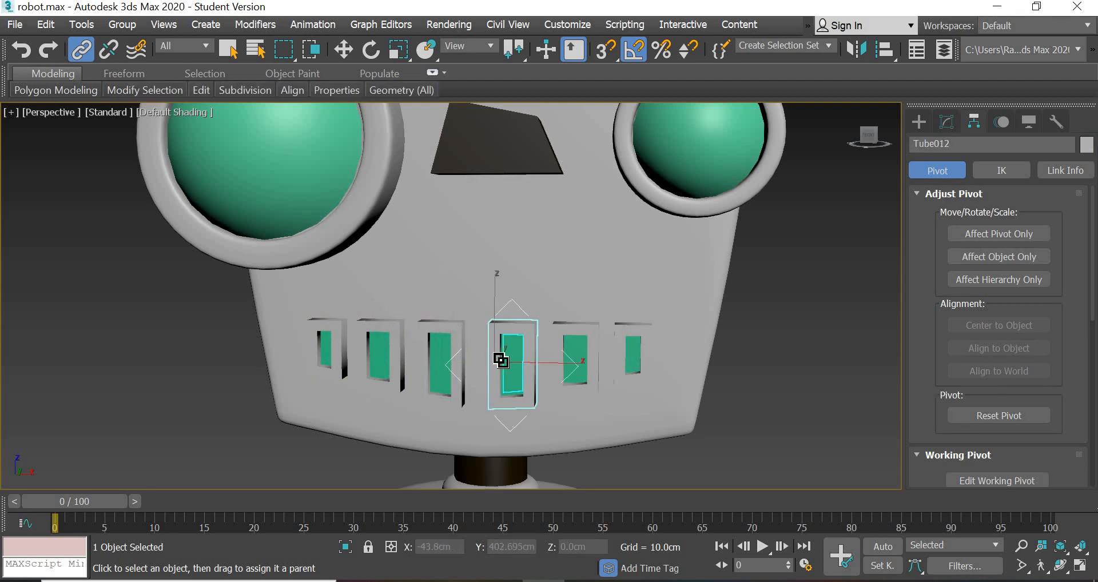
pyautogui.moveTo(534, 329); pyautogui.dragTo(513, 368)
pyautogui.click(521, 373)
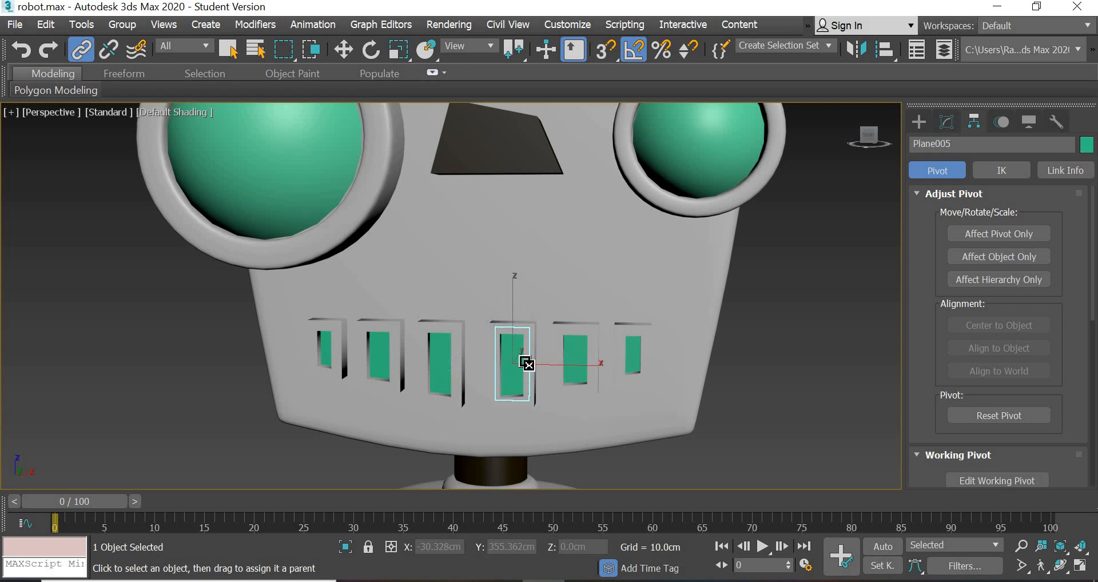
pyautogui.click(572, 359)
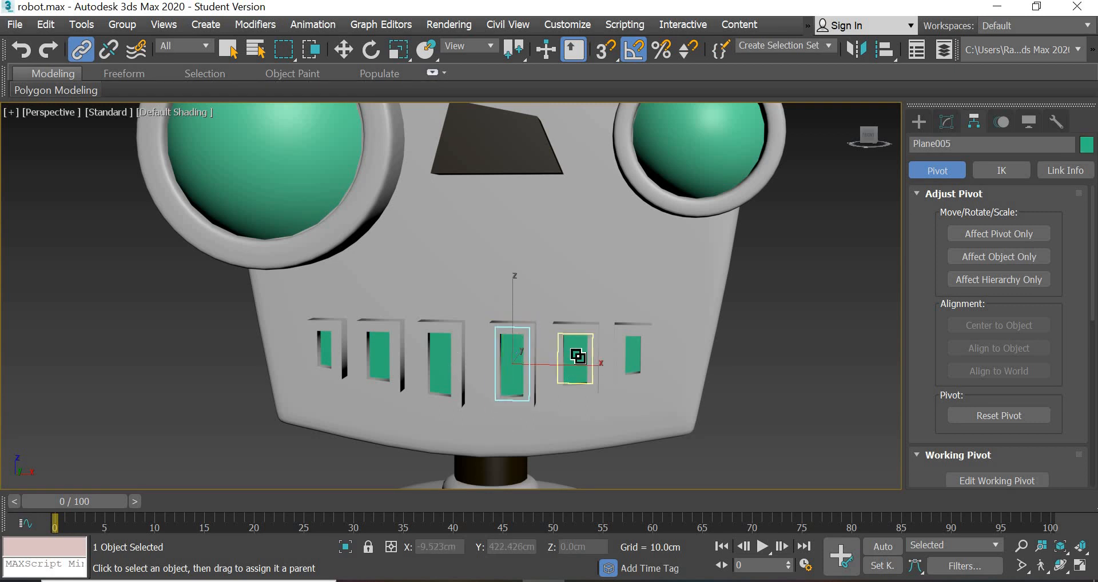
pyautogui.click(632, 354)
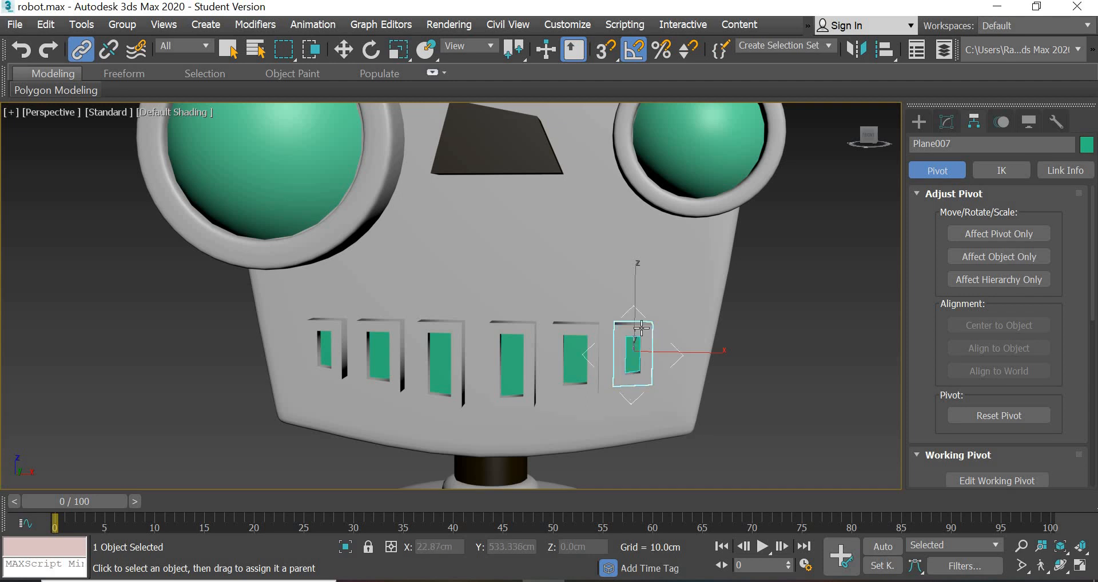
pyautogui.moveTo(643, 336); pyautogui.dragTo(707, 285)
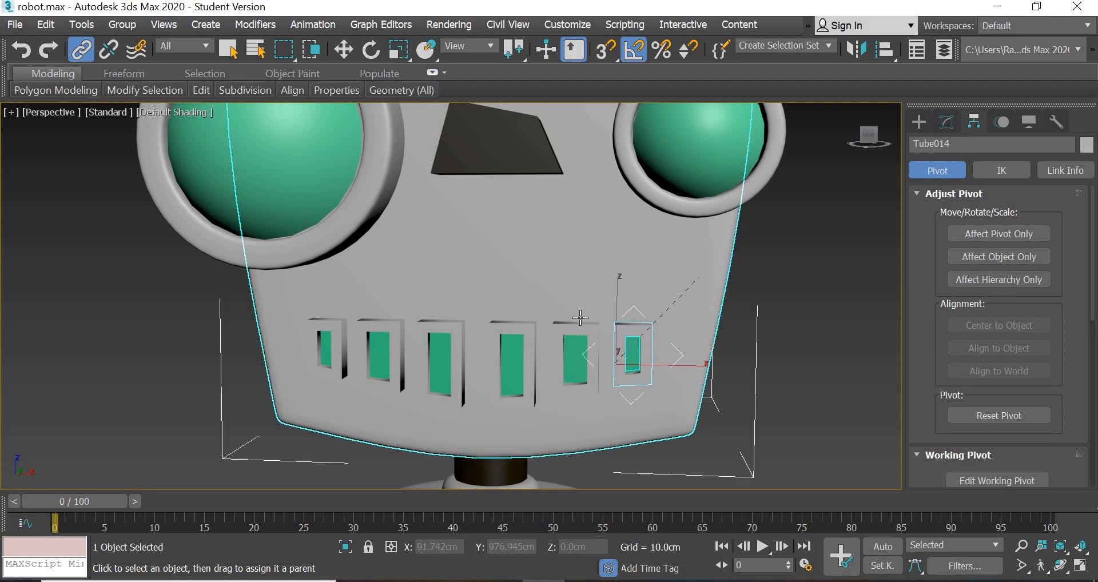
# - Link the remaining mouth frames to the head
pyautogui.moveTo(576, 338); pyautogui.dragTo(494, 258)
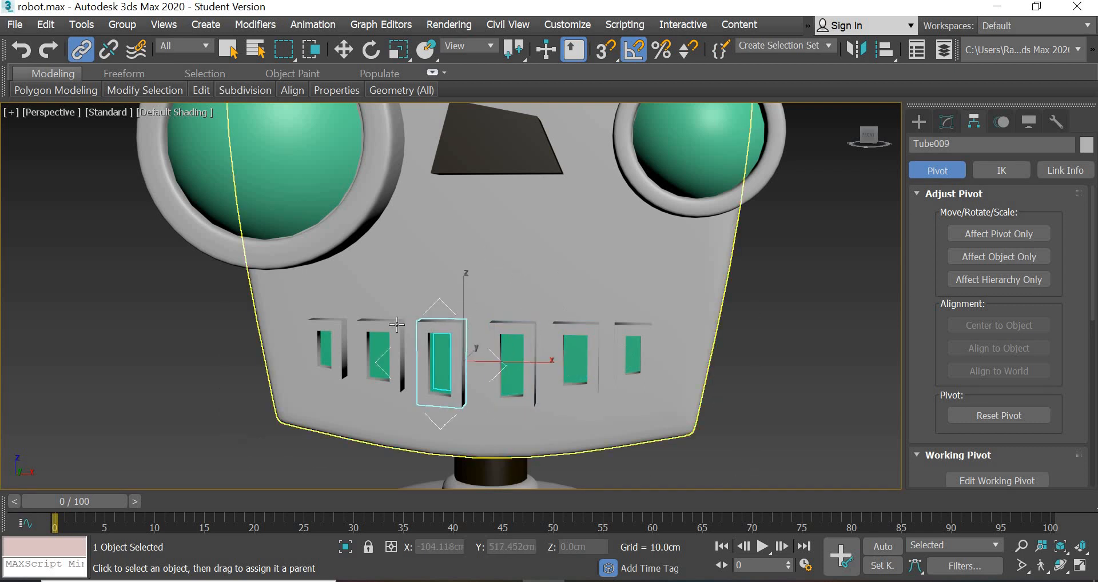
pyautogui.moveTo(395, 329); pyautogui.dragTo(469, 273)
pyautogui.moveTo(332, 324); pyautogui.dragTo(530, 240)
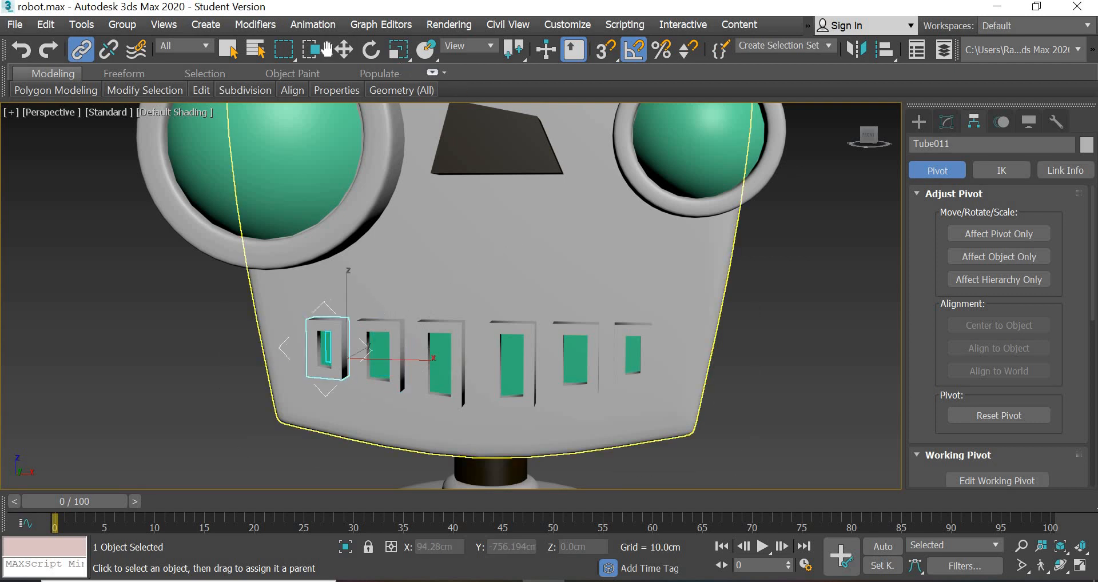
pyautogui.click(343, 50)
pyautogui.scroll(-5, 527, 191)
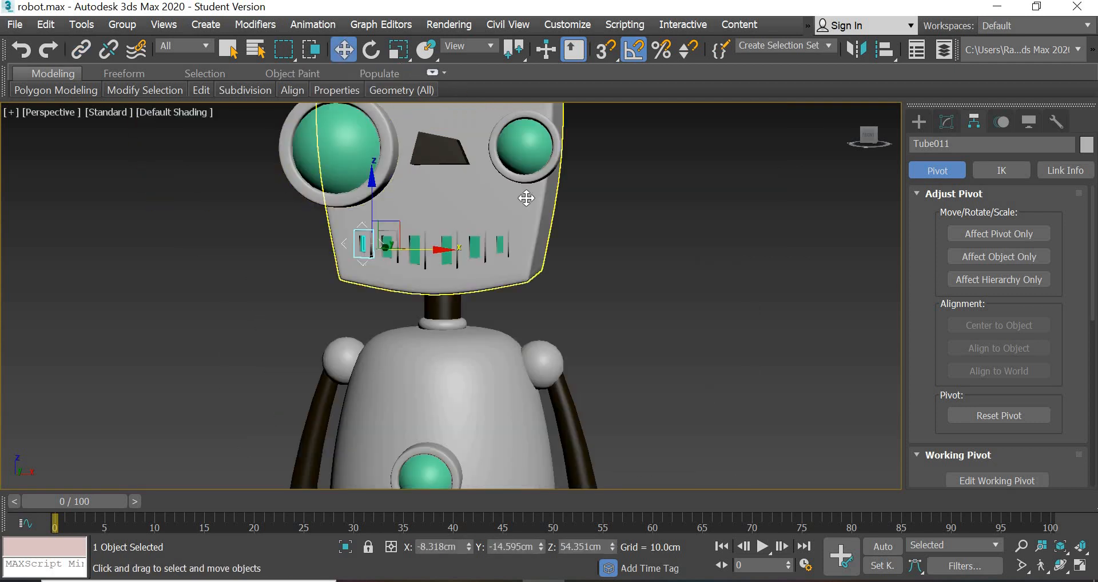
# - Test the face links by rotating the head about its vertical axis, and undo the rotation
pyautogui.click(482, 143)
pyautogui.scroll(-3, 482, 143)
pyautogui.press('e')
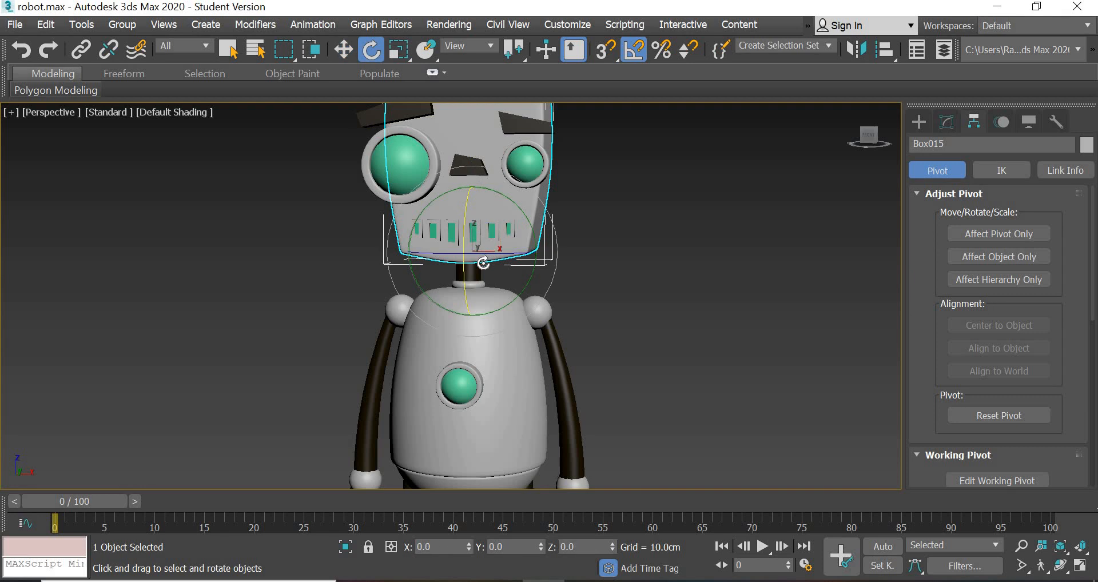
pyautogui.moveTo(491, 257); pyautogui.dragTo(540, 257)
pyautogui.hotkey('ctrl', 'z')
pyautogui.moveTo(624, 309); pyautogui.dragTo(575, 374, button='middle')
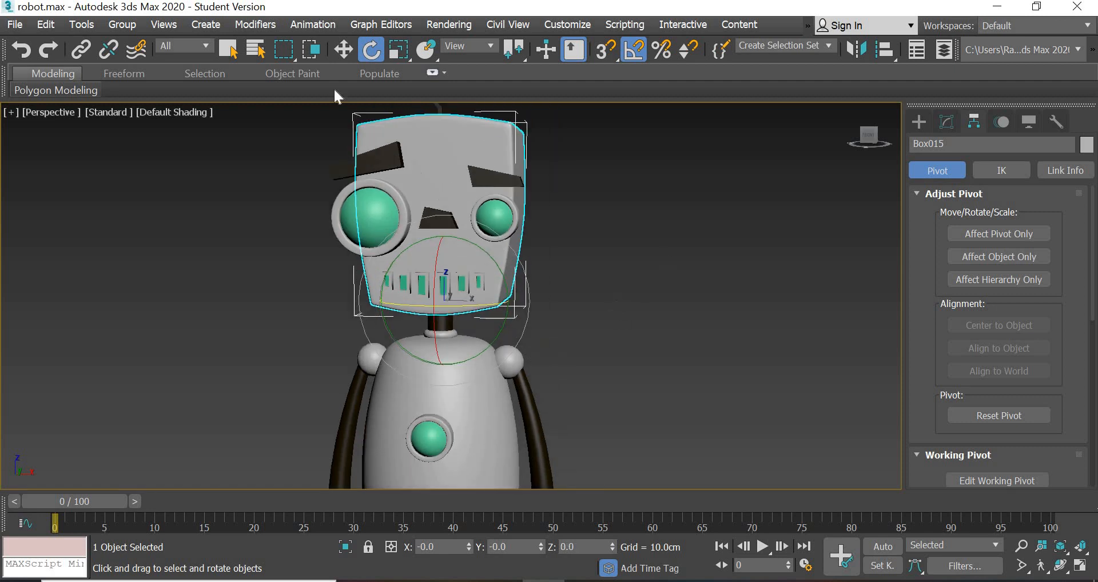
pyautogui.click(87, 46)
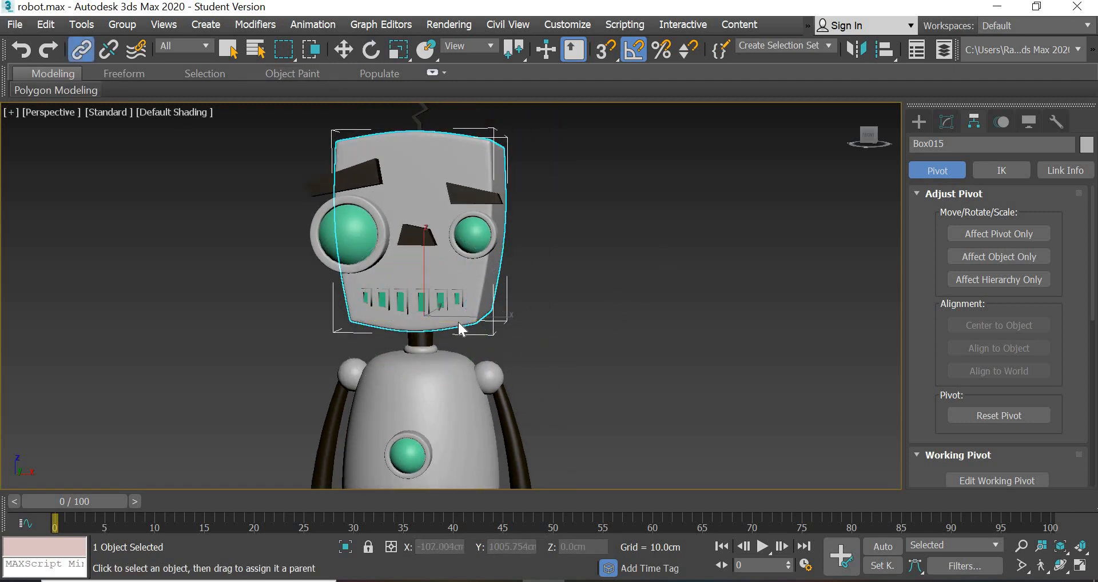
pyautogui.keyDown('alt'); pyautogui.moveTo(488, 318); pyautogui.dragTo(507, 296, button='middle'); pyautogui.keyUp('alt')
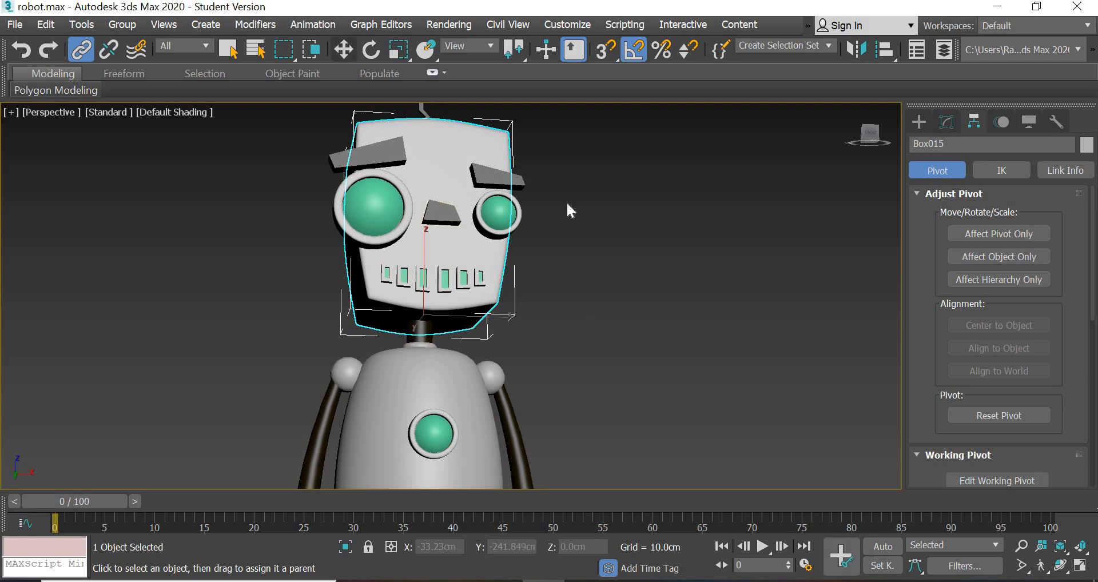
pyautogui.press('w')
pyautogui.click(560, 391)
pyautogui.keyDown('alt'); pyautogui.moveTo(488, 381); pyautogui.dragTo(436, 414, button='middle'); pyautogui.keyUp('alt')
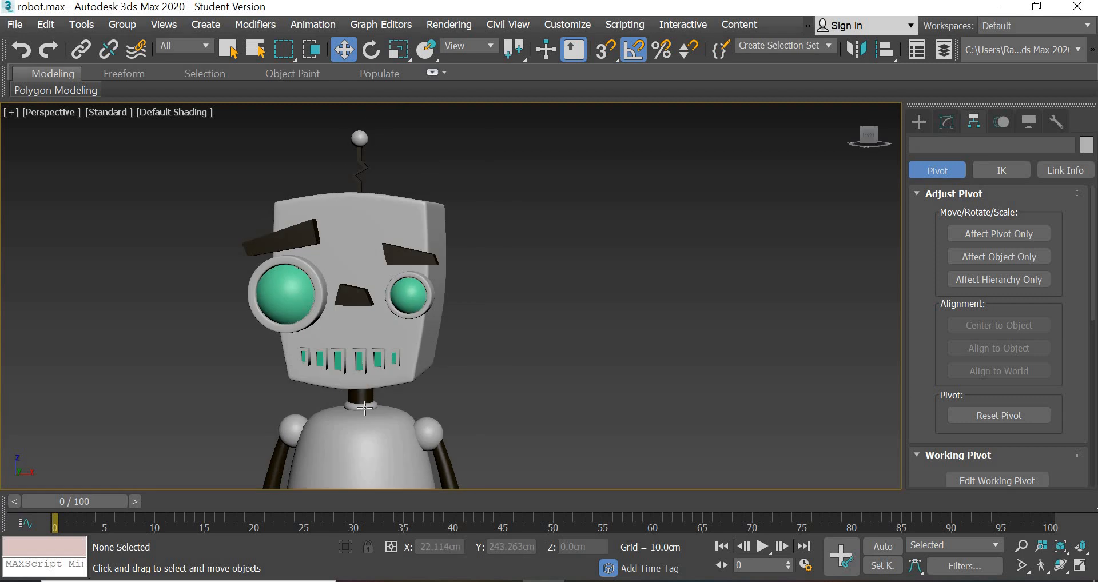
# - Test the neck links by rotating the neck ring 60 degrees about Z and then the head, undoing both rotations
pyautogui.click(364, 407)
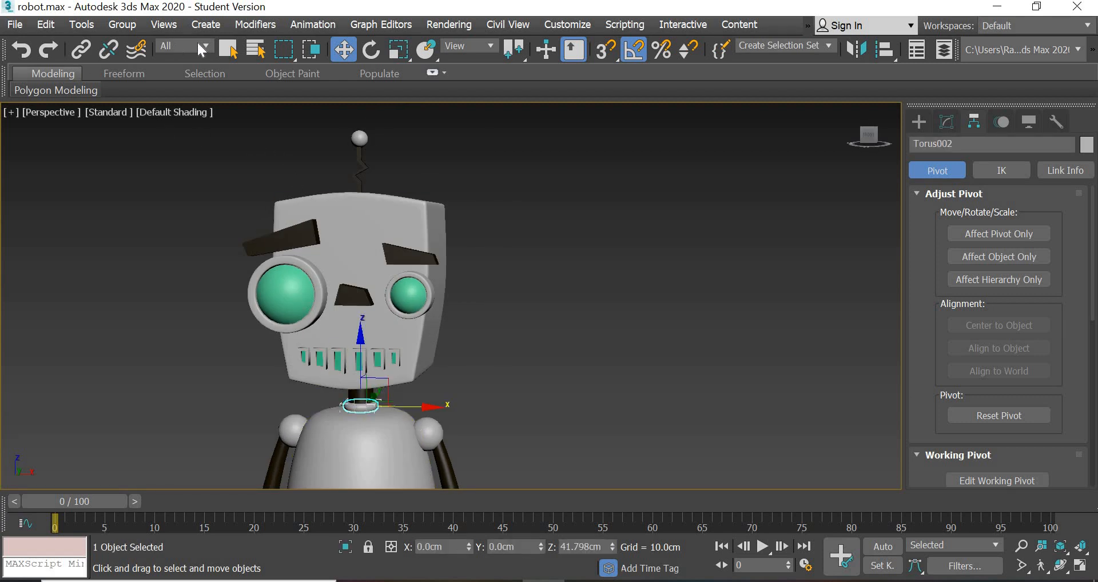
pyautogui.click(372, 50)
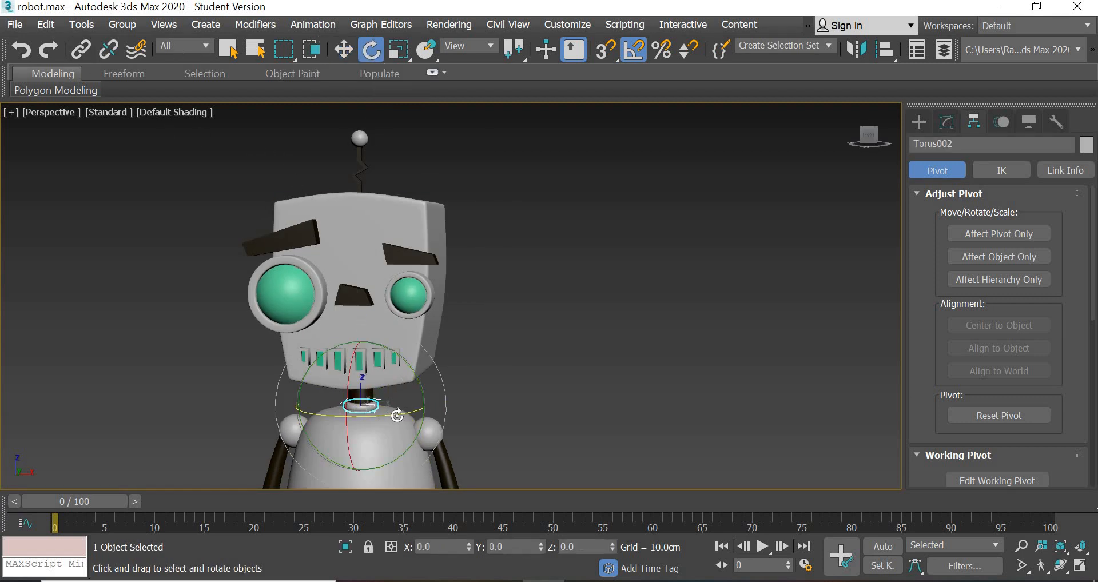
pyautogui.moveTo(418, 417); pyautogui.dragTo(481, 412)
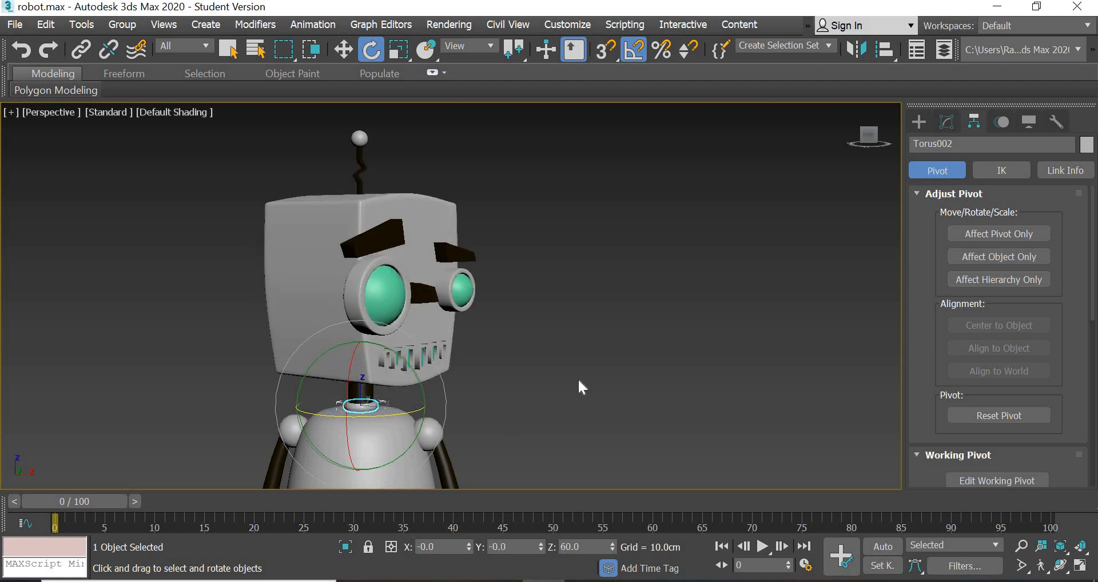
pyautogui.hotkey('ctrl', 'z')
pyautogui.click(391, 387)
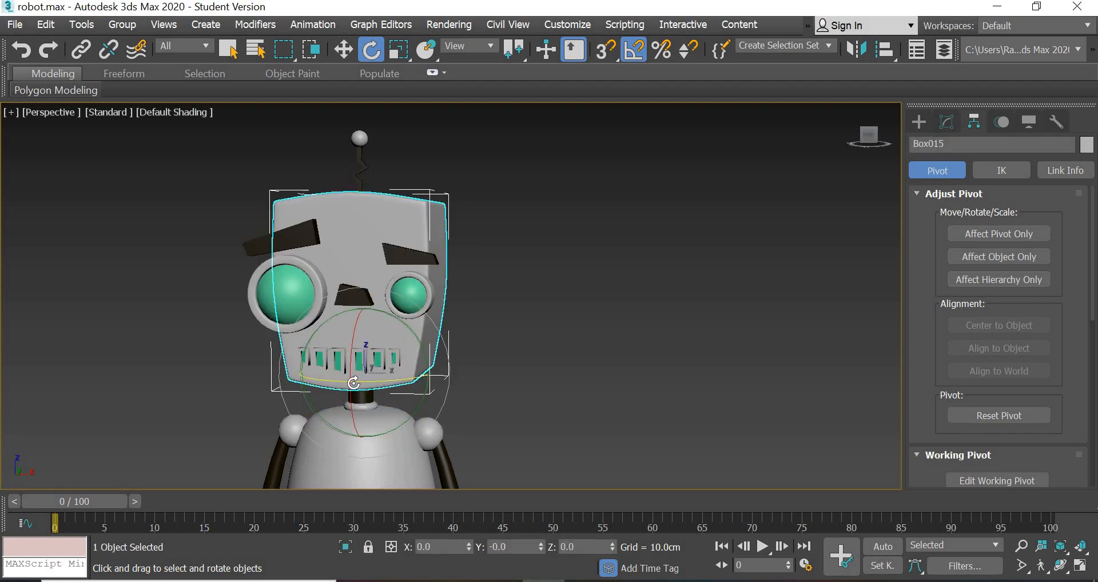
pyautogui.moveTo(353, 383)
pyautogui.mouseDown()
pyautogui.moveTo(321, 383)
pyautogui.moveTo(438, 392)
pyautogui.moveTo(358, 392)
pyautogui.mouseUp()
pyautogui.hotkey('ctrl', 'z')
# - Link the upper torso to the rounded lower body
pyautogui.scroll(-4, 633, 269)
pyautogui.moveTo(625, 417); pyautogui.dragTo(524, 293, button='middle')
pyautogui.scroll(-3, 633, 326)
pyautogui.scroll(3, 523, 292)
pyautogui.scroll(5, 512, 337)
pyautogui.moveTo(512, 337); pyautogui.dragTo(621, 330, button='middle')
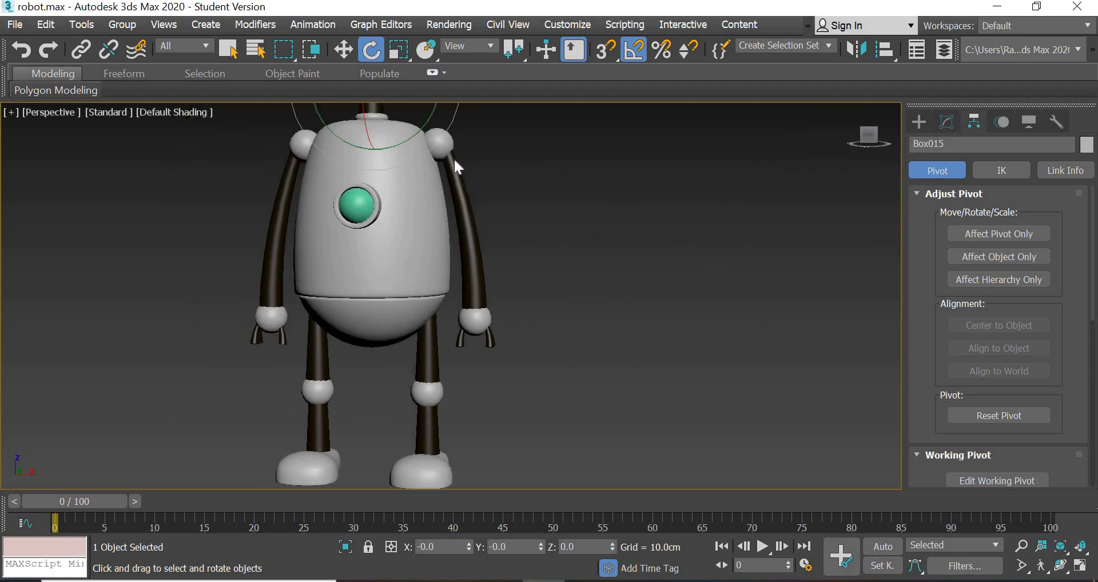
pyautogui.click(456, 164)
pyautogui.click(81, 49)
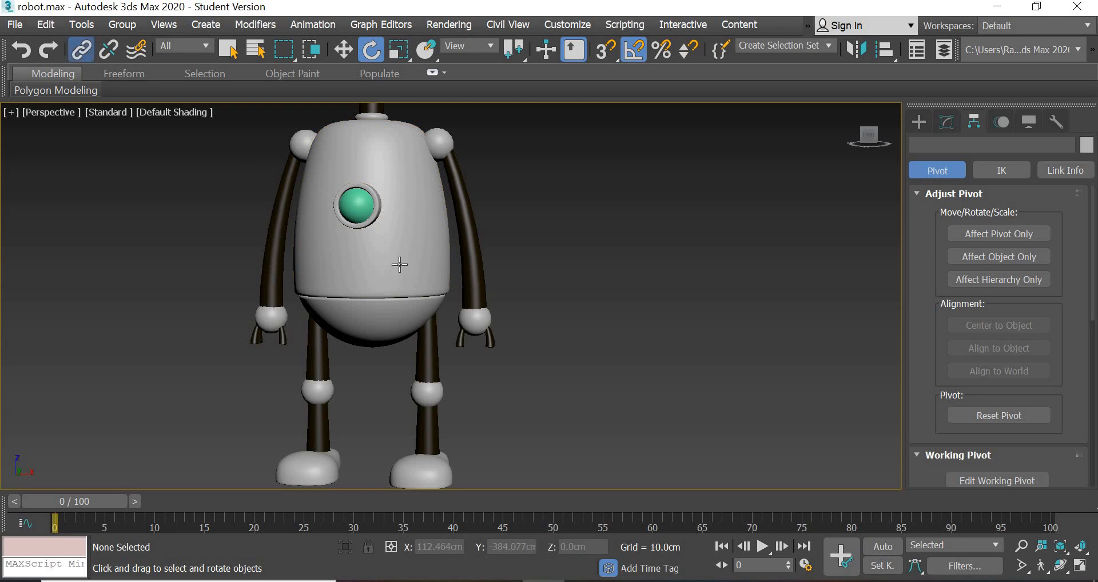
pyautogui.click(383, 311)
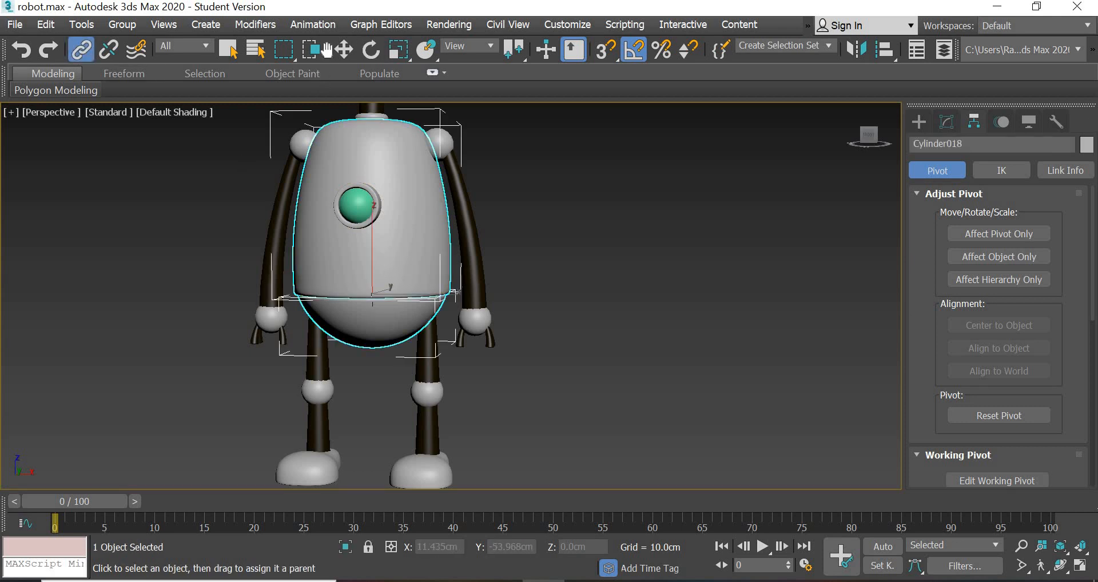
# - Test the body hierarchy by rotating the rounded lower body several times, and undo the rotations
pyautogui.click(400, 350)
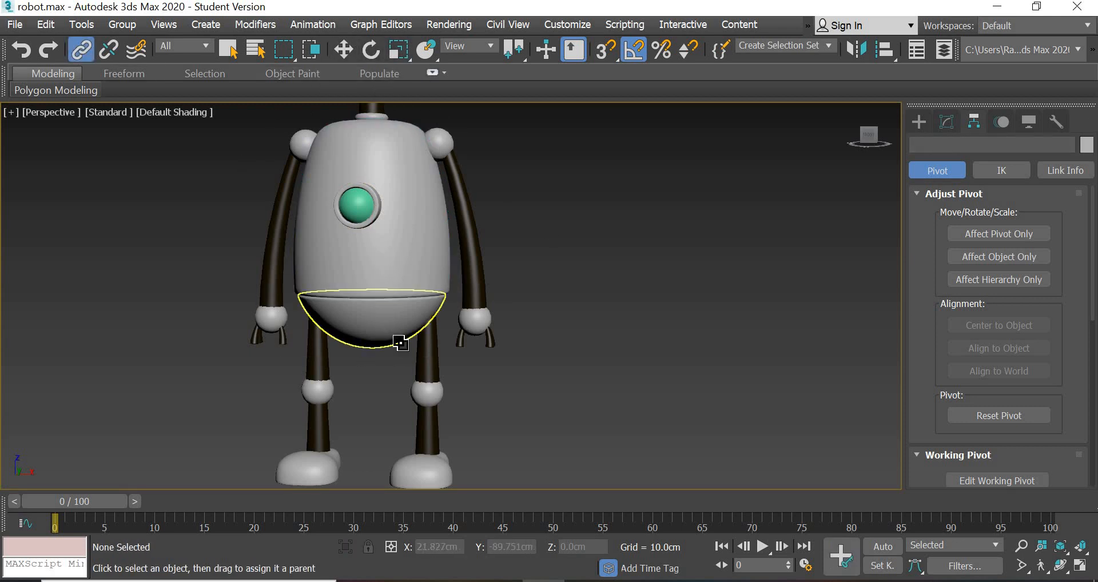
pyautogui.click(400, 344)
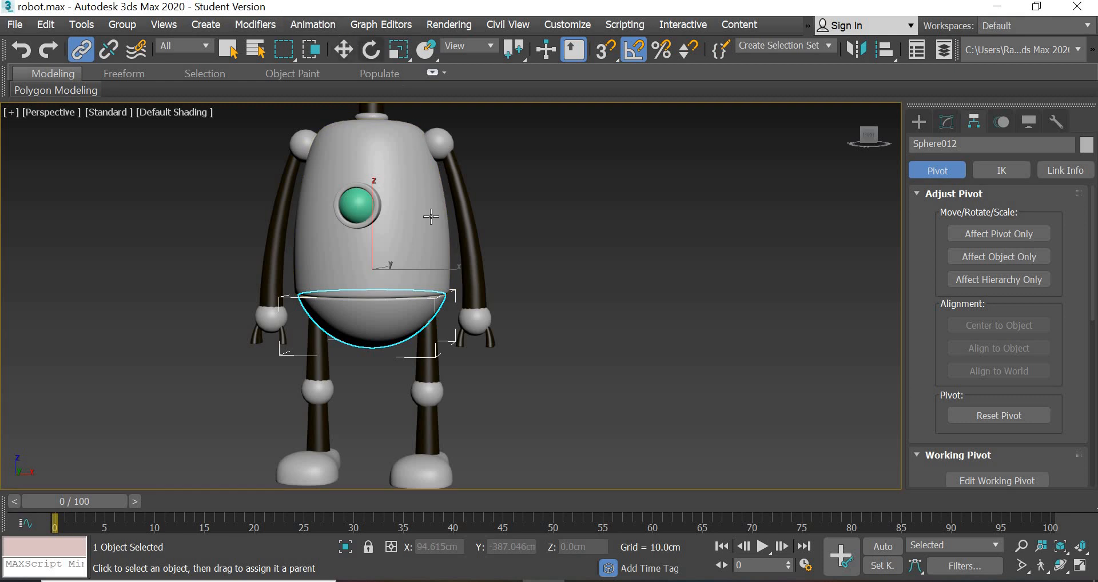
pyautogui.click(371, 49)
pyautogui.moveTo(424, 277); pyautogui.dragTo(296, 284)
pyautogui.hotkey('ctrl', 'z')
pyautogui.scroll(-5, 382, 285)
pyautogui.moveTo(380, 282); pyautogui.dragTo(372, 341, button='middle')
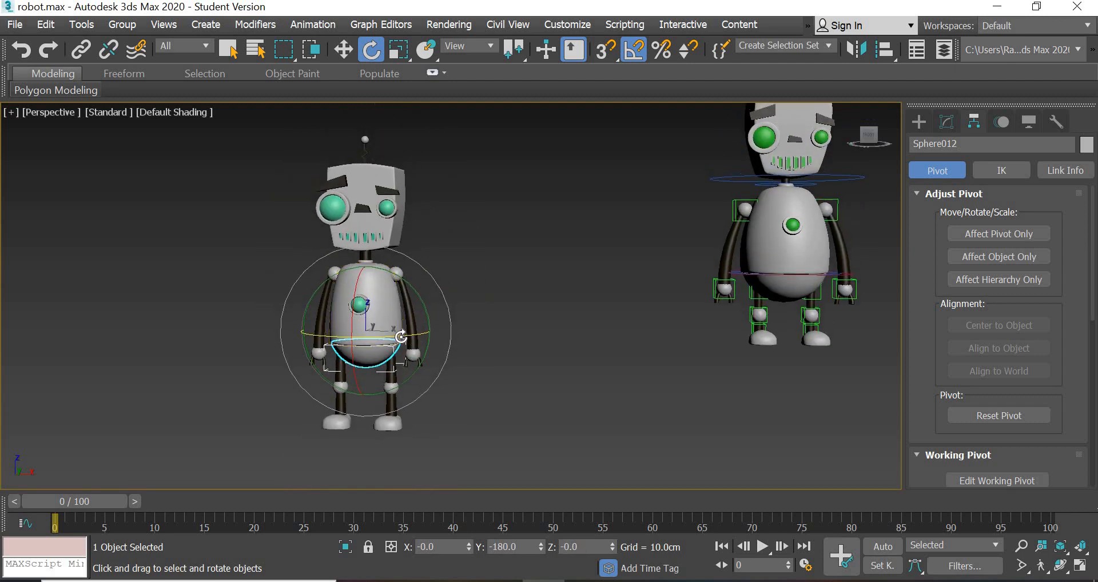
pyautogui.moveTo(444, 336); pyautogui.dragTo(516, 343)
pyautogui.hotkey('ctrl', 'z')
pyautogui.moveTo(421, 305); pyautogui.dragTo(549, 315)
pyautogui.hotkey('ctrl', 'z')
pyautogui.hotkey('ctrl', 'z')
# - Try rotating the upper torso about its vertical axis and restore its original orientation
pyautogui.click(388, 320)
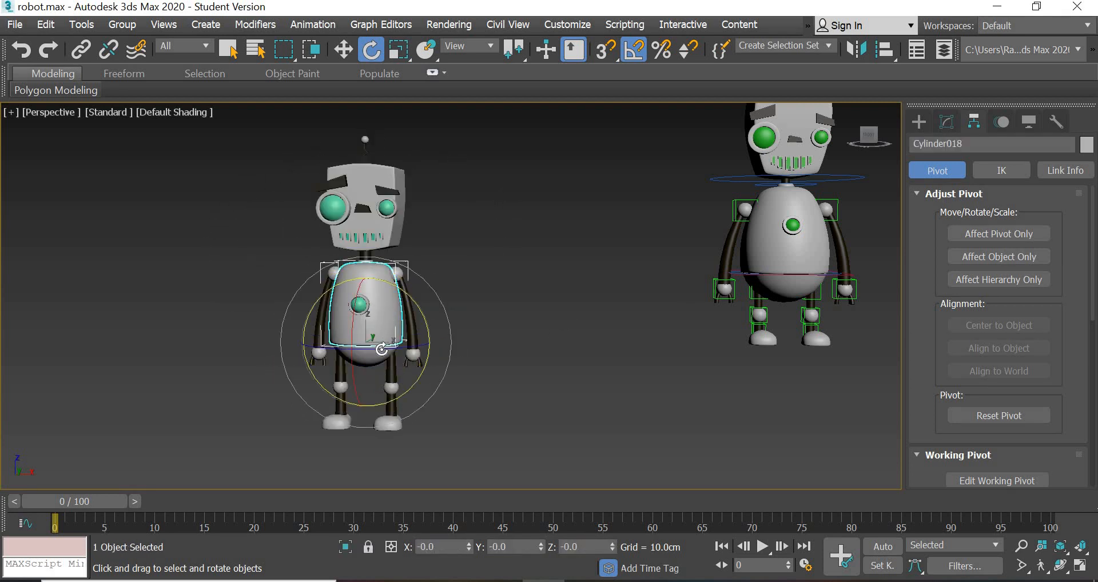
pyautogui.moveTo(403, 345); pyautogui.dragTo(548, 376)
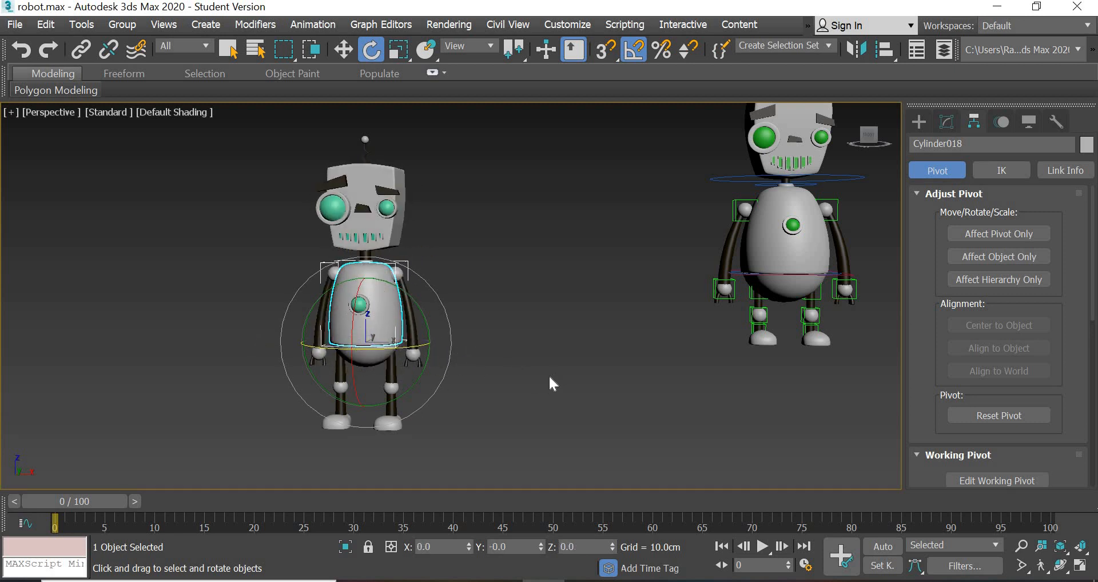
pyautogui.click(515, 348)
# - Test-rotate the shoulder ball and wrist ball of the robot's left arm, restoring the arm's original pose
pyautogui.scroll(3, 378, 253)
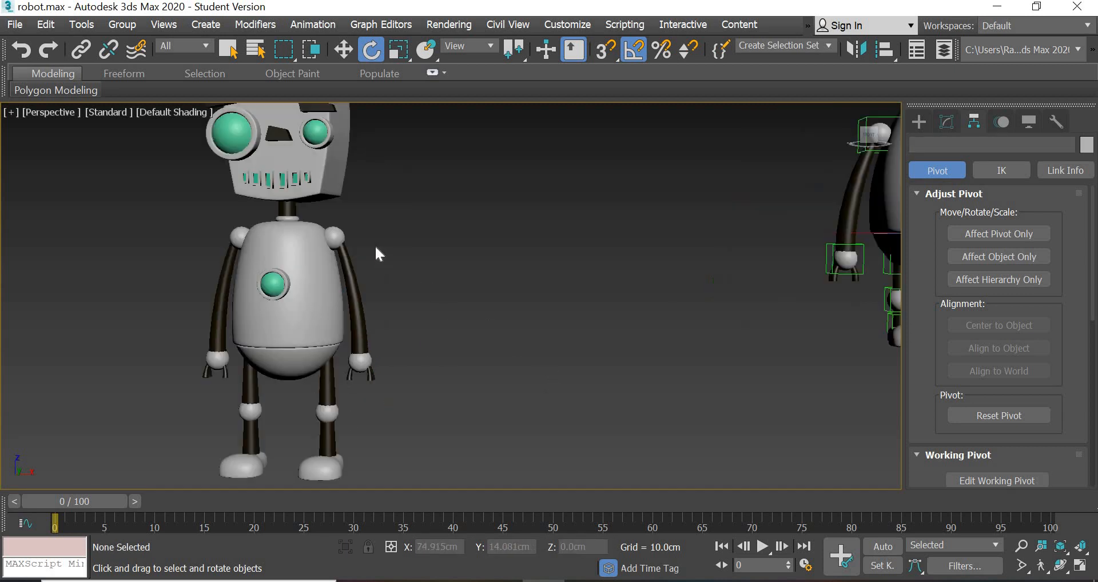
pyautogui.click(338, 232)
pyautogui.moveTo(390, 177)
pyautogui.mouseDown()
pyautogui.moveTo(376, 135)
pyautogui.moveTo(375, 188)
pyautogui.mouseUp()
pyautogui.hotkey('ctrl', 'z')
pyautogui.hotkey('ctrl', 'z')
pyautogui.click(372, 363)
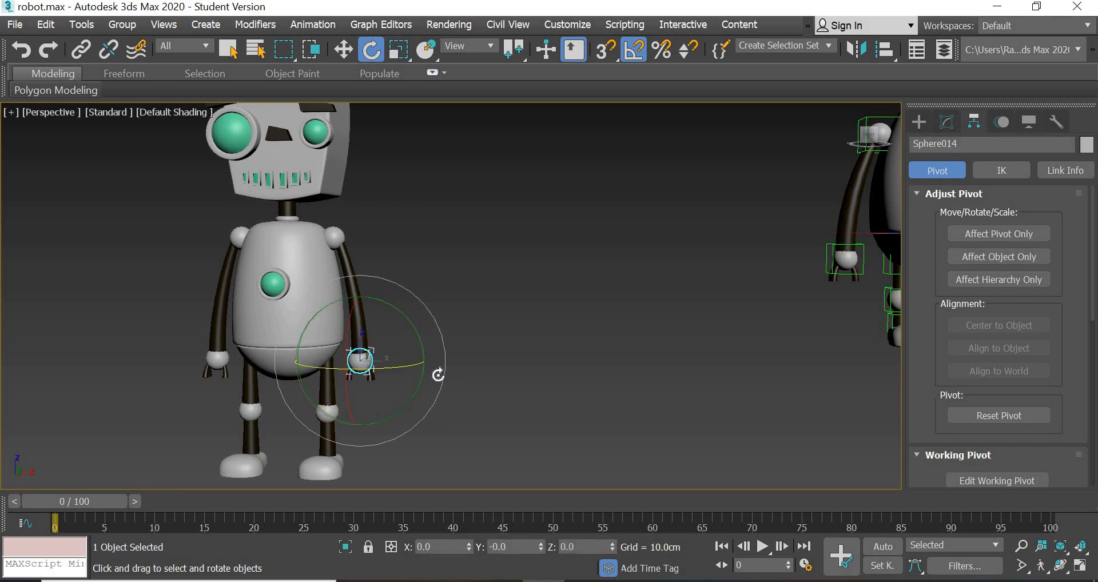
pyautogui.moveTo(436, 375); pyautogui.dragTo(401, 378)
pyautogui.click(355, 399)
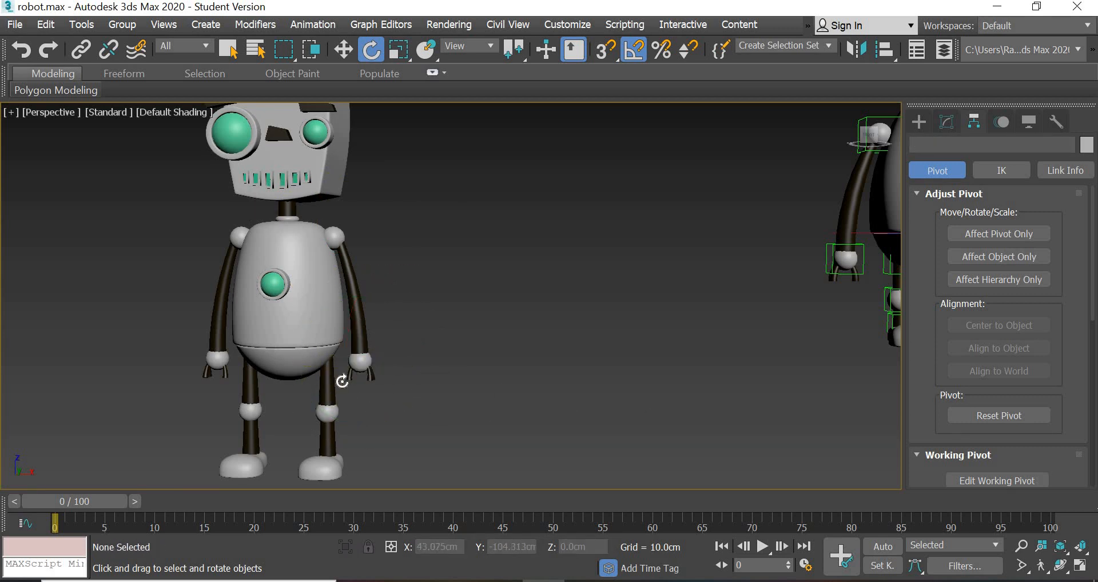
# - Test-rotate the upper part of the robot's left leg and undo the rotation
pyautogui.click(328, 384)
pyautogui.moveTo(309, 342); pyautogui.dragTo(614, 365)
pyautogui.hotkey('ctrl', 'z')
pyautogui.click(549, 338)
# - Test-rotate the head and then the upper torso about their vertical axes, undoing each rotation
pyautogui.click(320, 189)
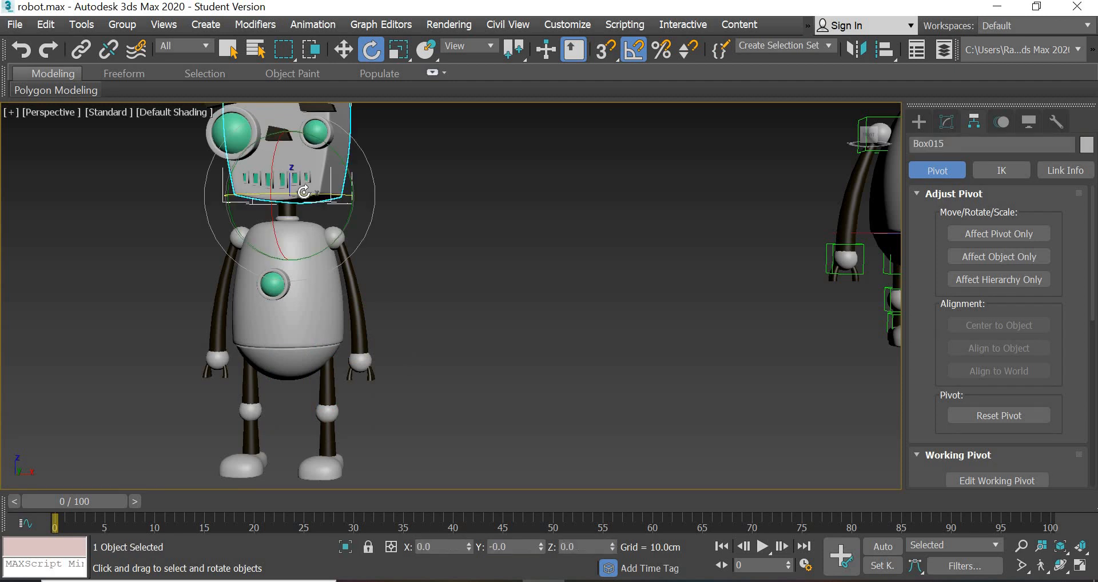
pyautogui.moveTo(452, 200); pyautogui.dragTo(586, 271)
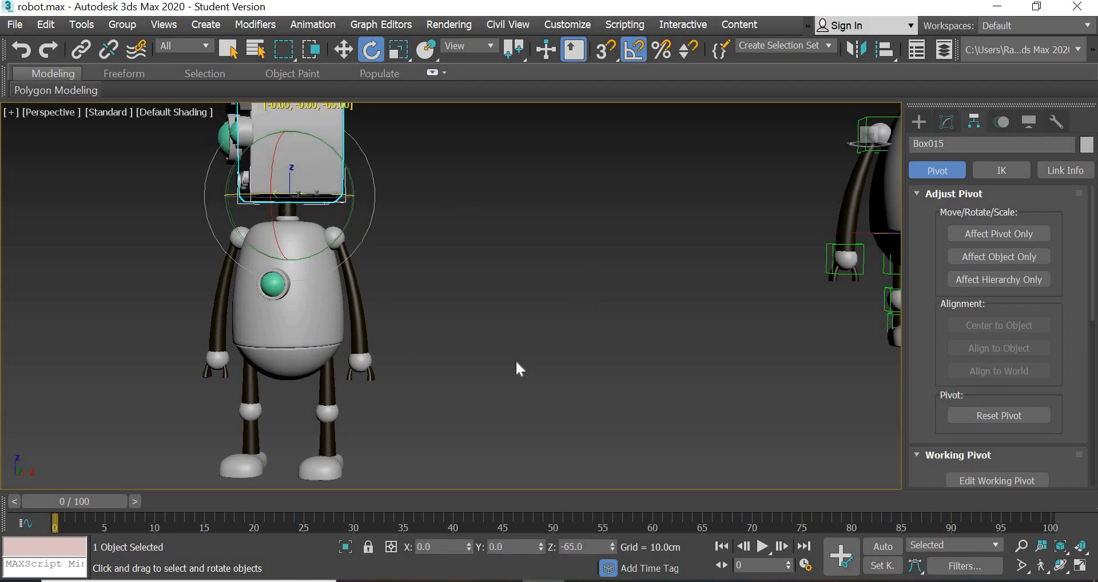
pyautogui.hotkey('ctrl', 'z')
pyautogui.click(311, 333)
pyautogui.moveTo(325, 343); pyautogui.dragTo(242, 350)
pyautogui.hotkey('ctrl', 'z')
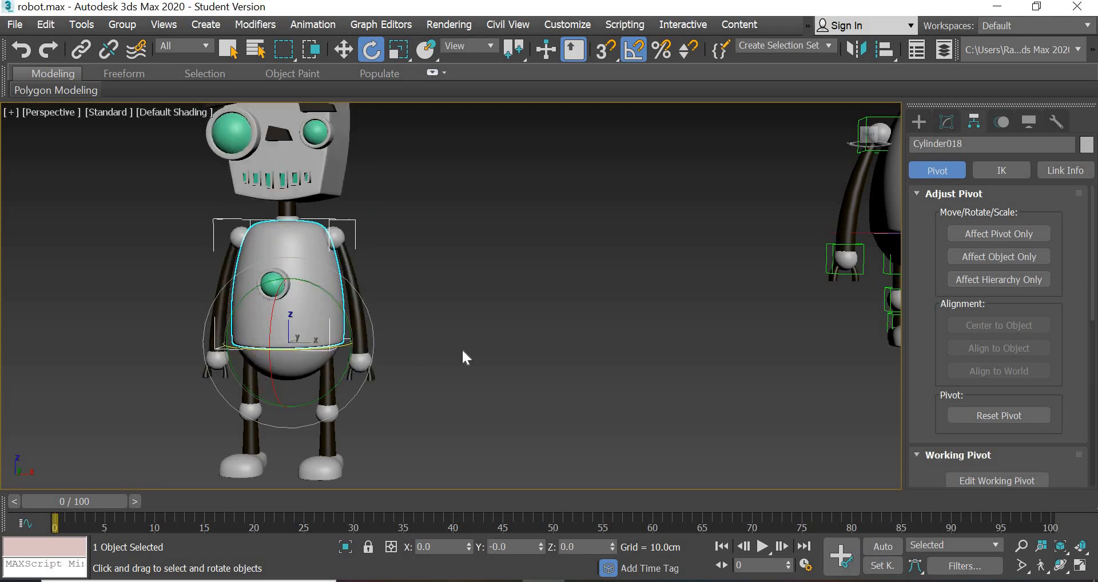
pyautogui.click(463, 351)
# - Rotate the circular head controller of the green-eyed rigged robot about its vertical axis
pyautogui.scroll(-2, 463, 352)
pyautogui.moveTo(604, 363); pyautogui.dragTo(393, 388, button='middle')
pyautogui.moveTo(469, 365); pyautogui.dragTo(462, 392, button='middle')
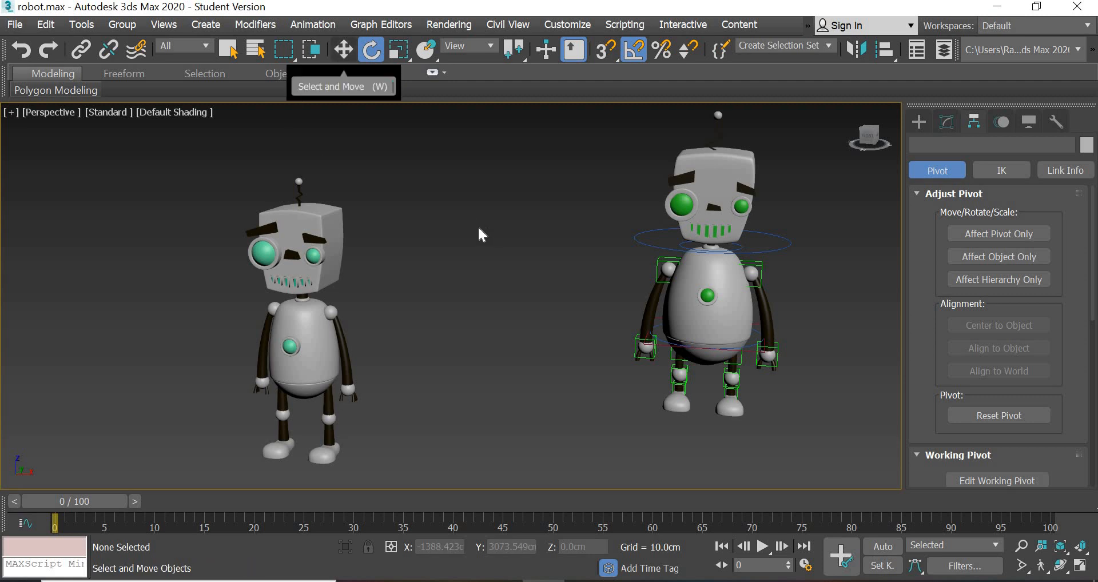
pyautogui.moveTo(743, 303); pyautogui.dragTo(515, 331, button='middle')
pyautogui.scroll(3, 370, 337)
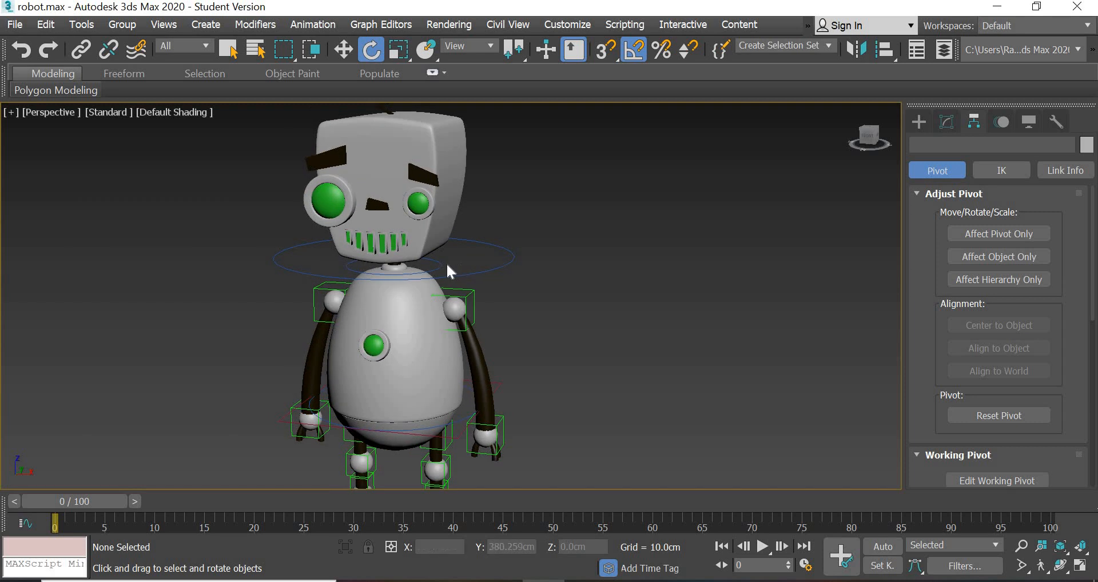
pyautogui.click(496, 268)
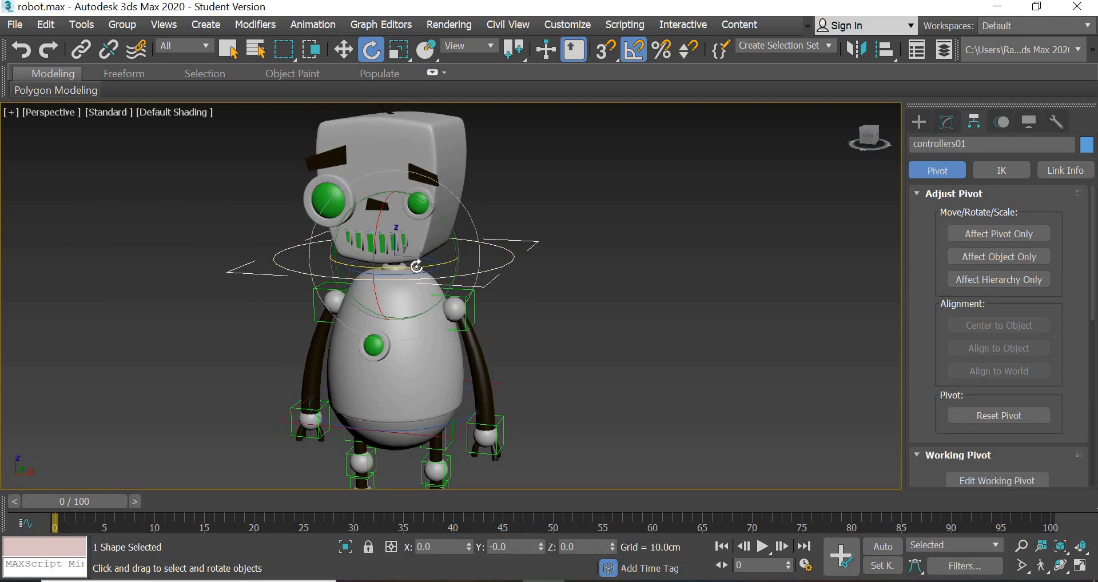
pyautogui.moveTo(417, 265); pyautogui.dragTo(561, 252)
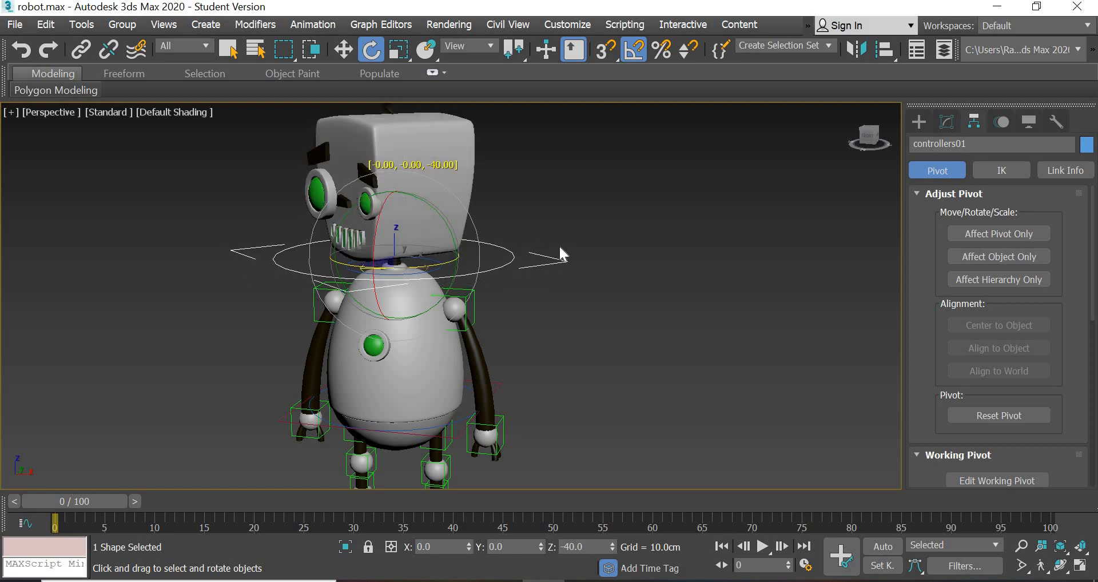
pyautogui.click(579, 213)
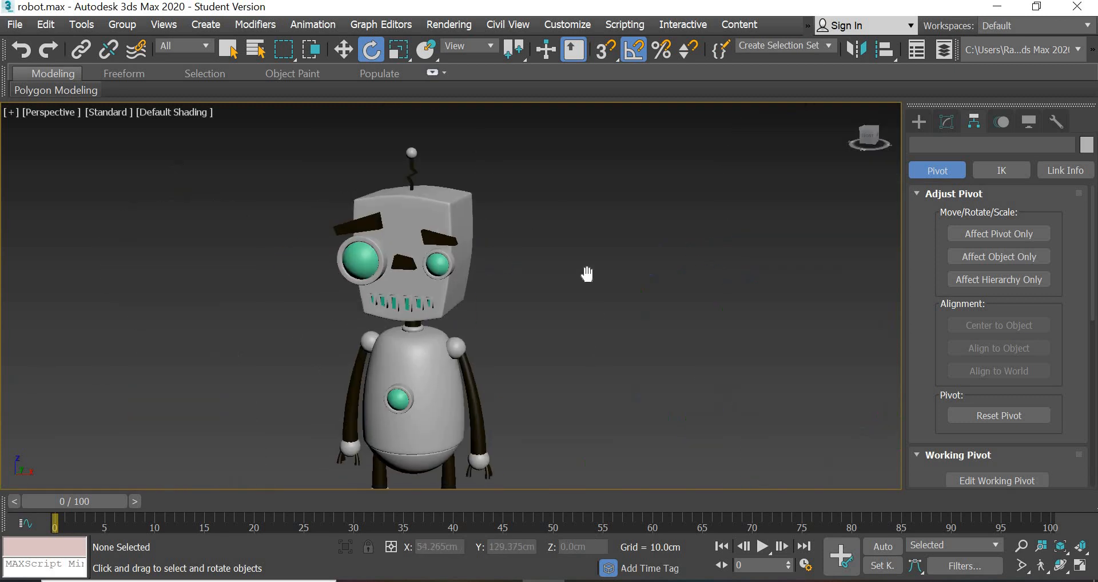
# - Select all 48 objects of the teal-eyed robot and clone them along the X axis to the robot's right side
pyautogui.moveTo(587, 275); pyautogui.dragTo(588, 280, button='middle')
pyautogui.scroll(-5, 588, 280)
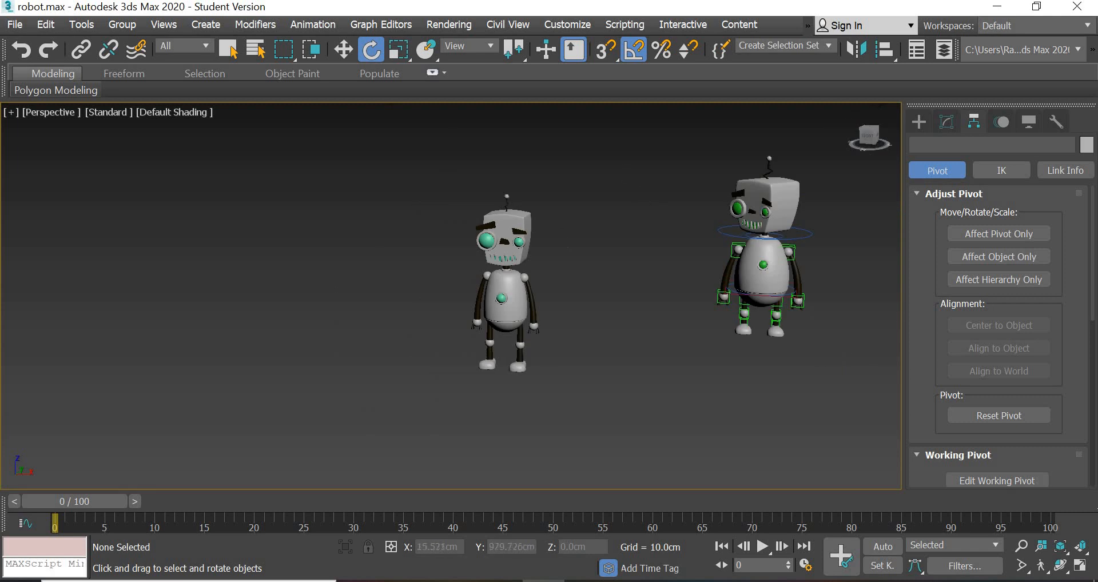
pyautogui.moveTo(239, 485); pyautogui.dragTo(240, 414)
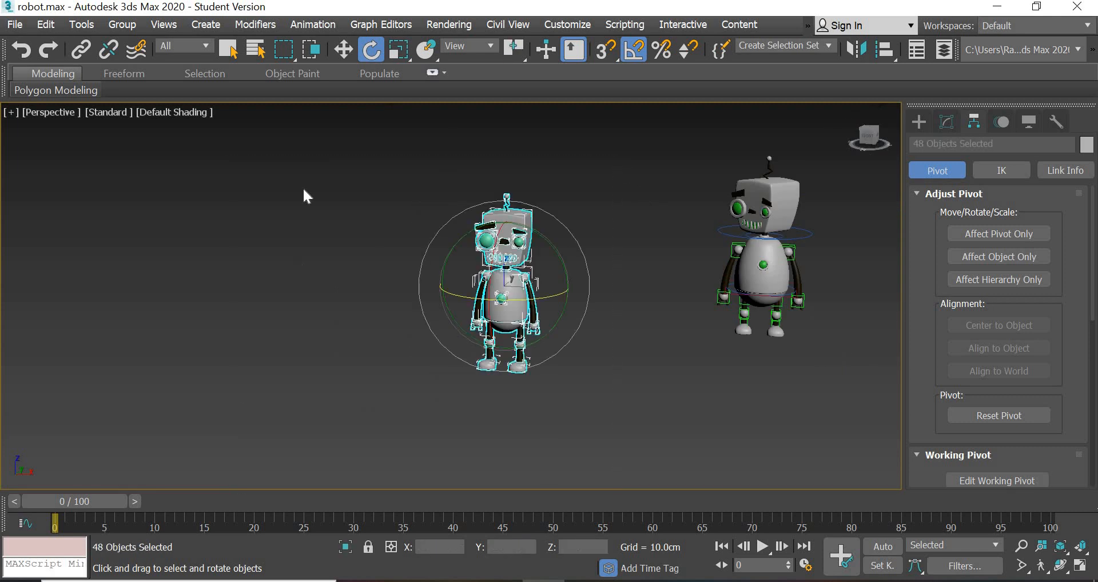
pyautogui.click(353, 49)
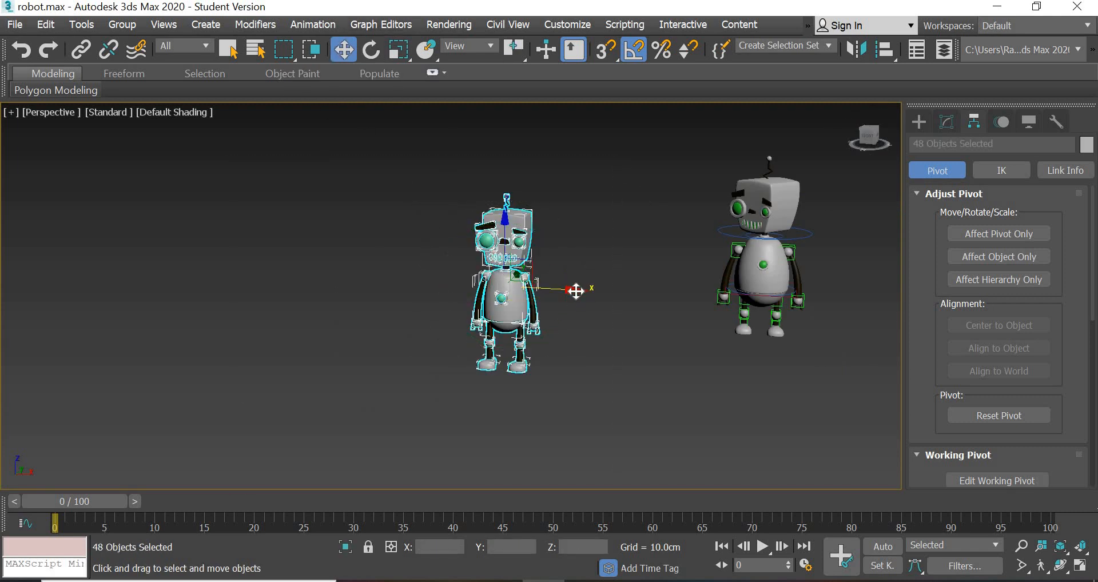
pyautogui.keyDown('shift'); pyautogui.moveTo(575, 290); pyautogui.dragTo(400, 284); pyautogui.keyUp('shift')
pyautogui.click(553, 367)
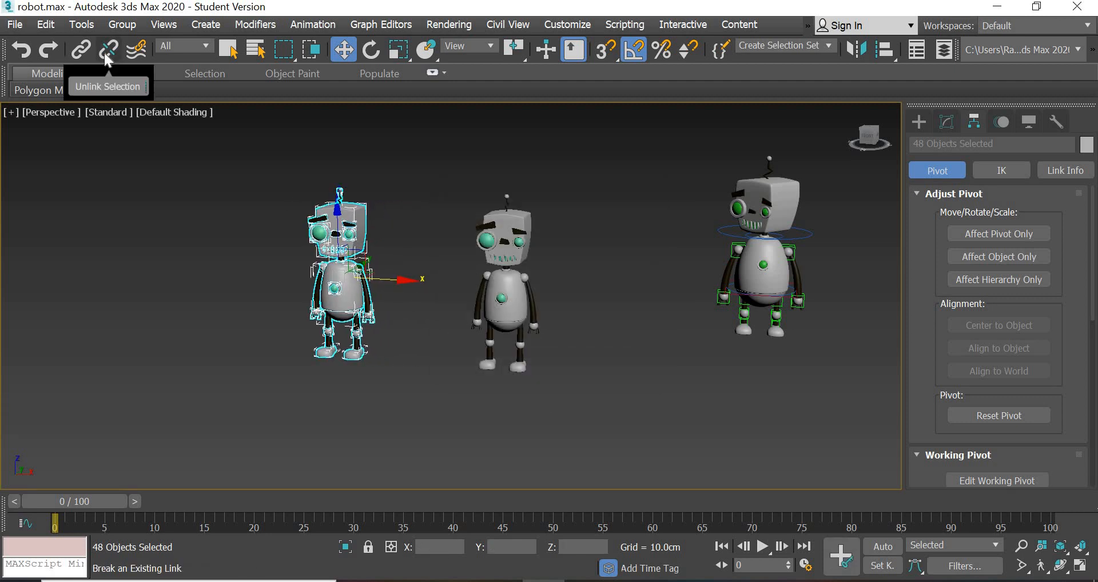
# - Unlink all 48 selected objects of the copied robot from their parents
pyautogui.click(105, 54)
pyautogui.click(420, 365)
pyautogui.scroll(5, 365, 300)
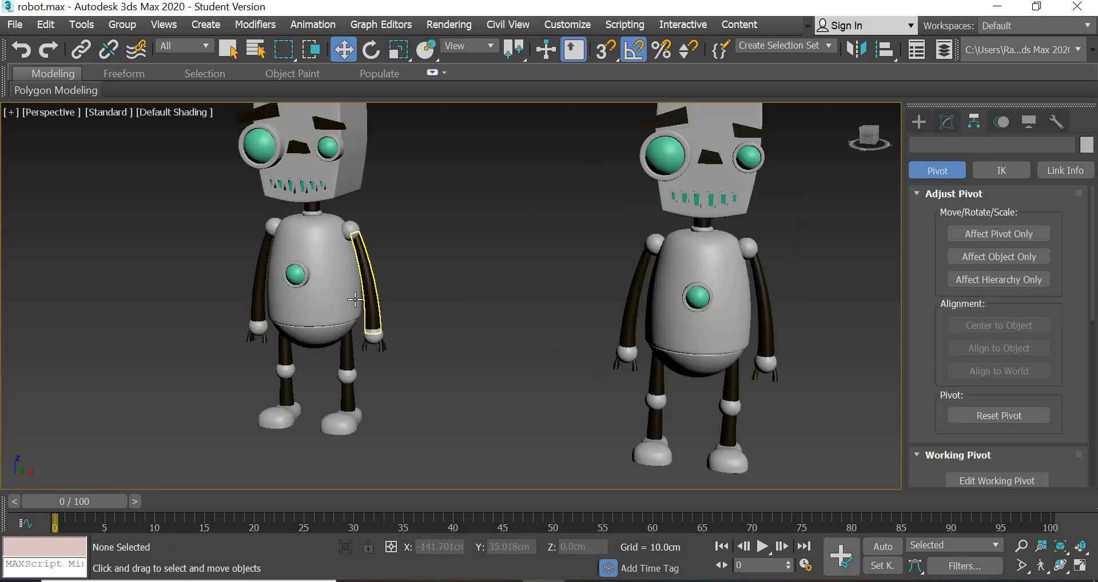
# - Test-move the upper torso of the unlinked copy and of the linked robot to compare their hierarchies, undoing each move
pyautogui.click(356, 298)
pyautogui.moveTo(376, 322); pyautogui.dragTo(556, 357)
pyautogui.hotkey('ctrl', 'z')
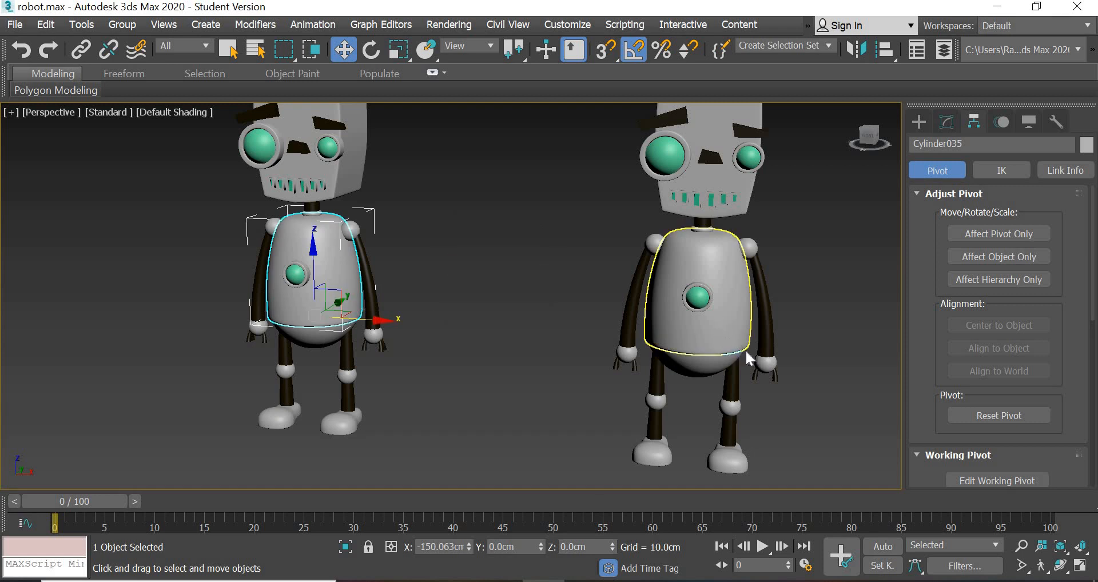
pyautogui.click(749, 336)
pyautogui.moveTo(980, 402); pyautogui.dragTo(971, 407)
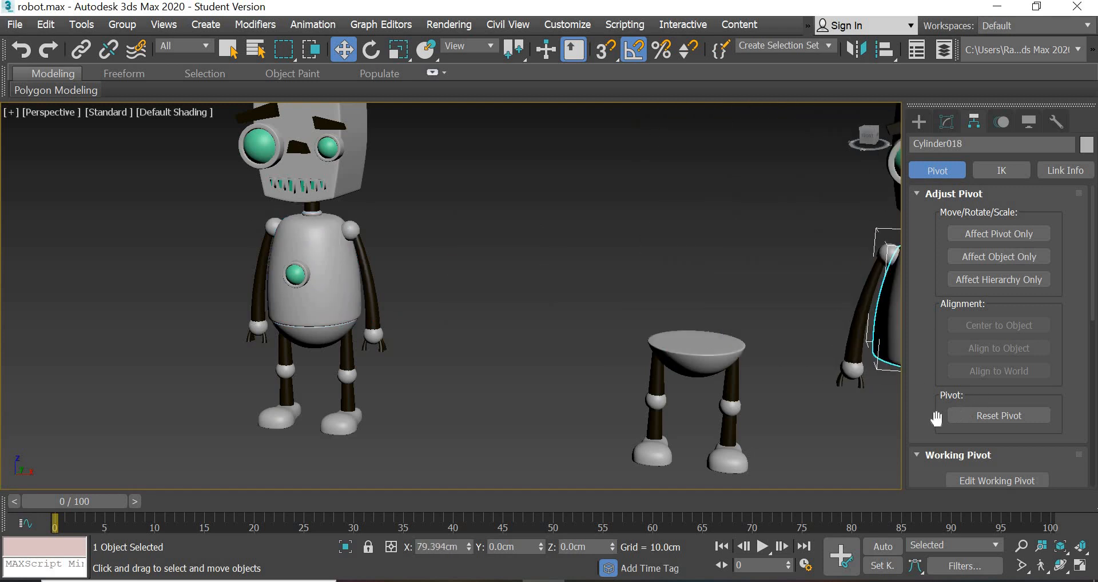
pyautogui.hotkey('ctrl', 'z')
pyautogui.moveTo(379, 318); pyautogui.dragTo(568, 399)
pyautogui.hotkey('ctrl', 'z')
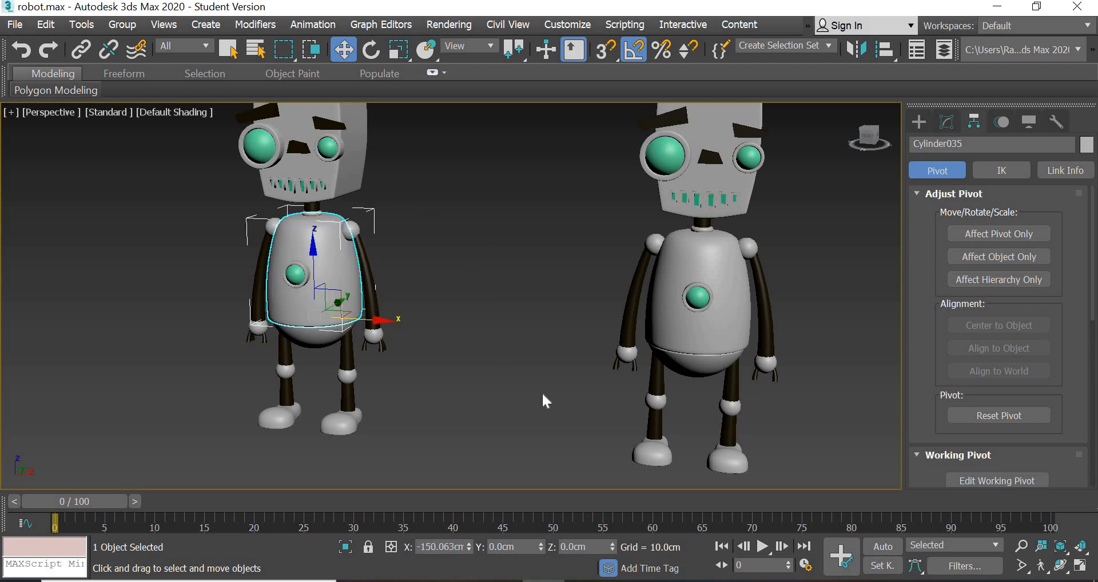
pyautogui.click(542, 395)
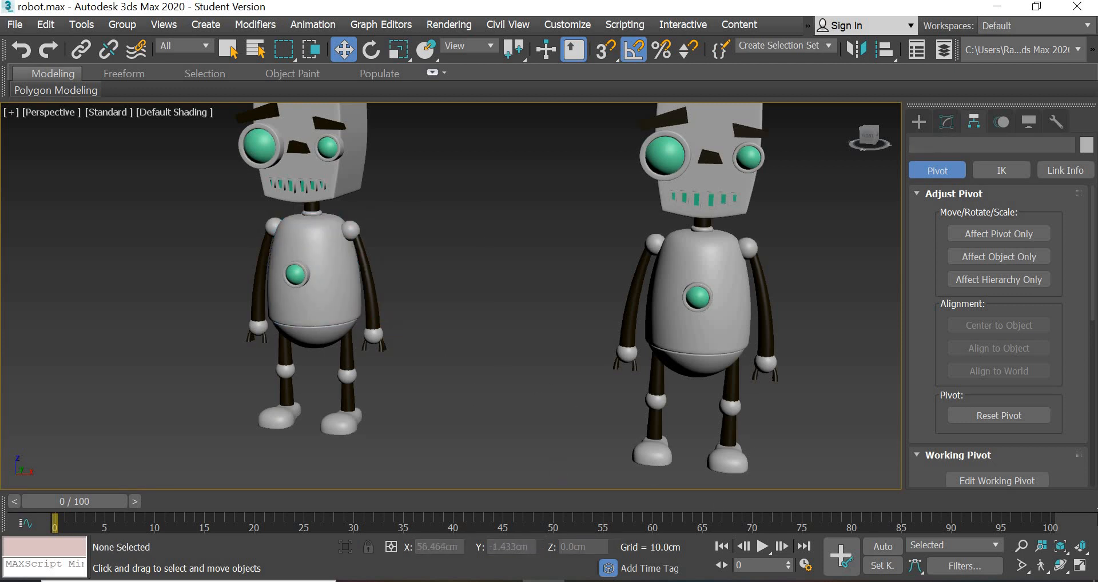
# - Maximize the Front viewport and frame the unlinked copy together with the linked robot
pyautogui.click(1061, 565)
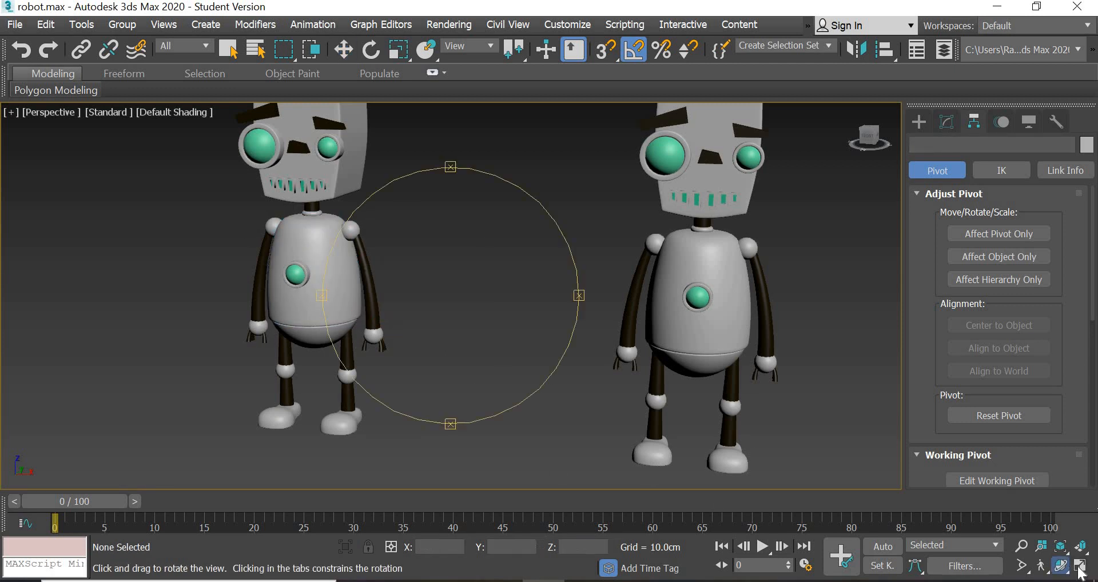
pyautogui.hotkey('alt', 'w')
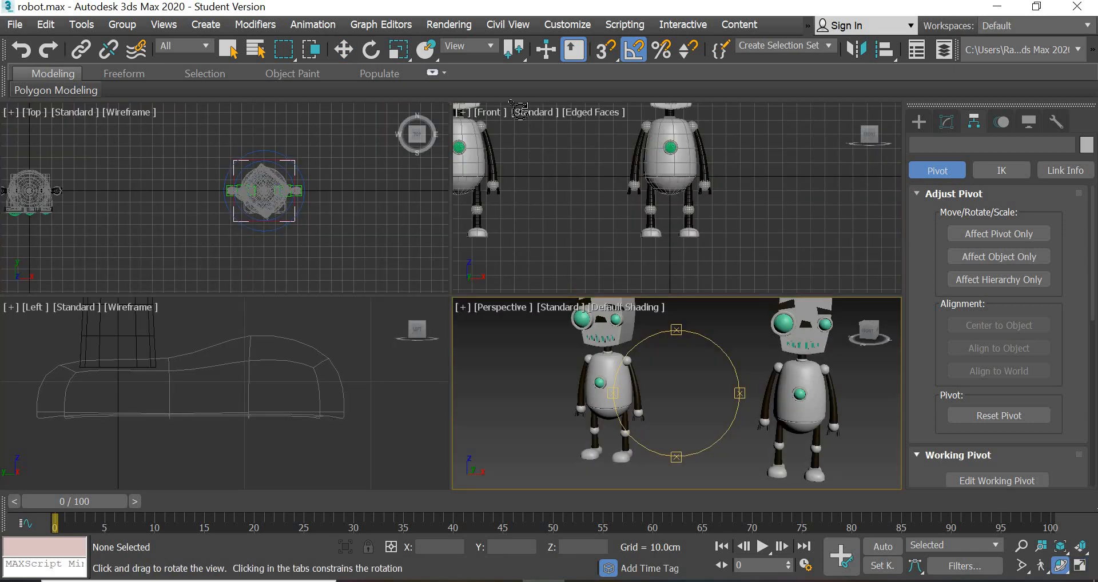
pyautogui.click(341, 52)
pyautogui.moveTo(535, 201); pyautogui.dragTo(733, 237, button='middle')
pyautogui.scroll(-3, 875, 238)
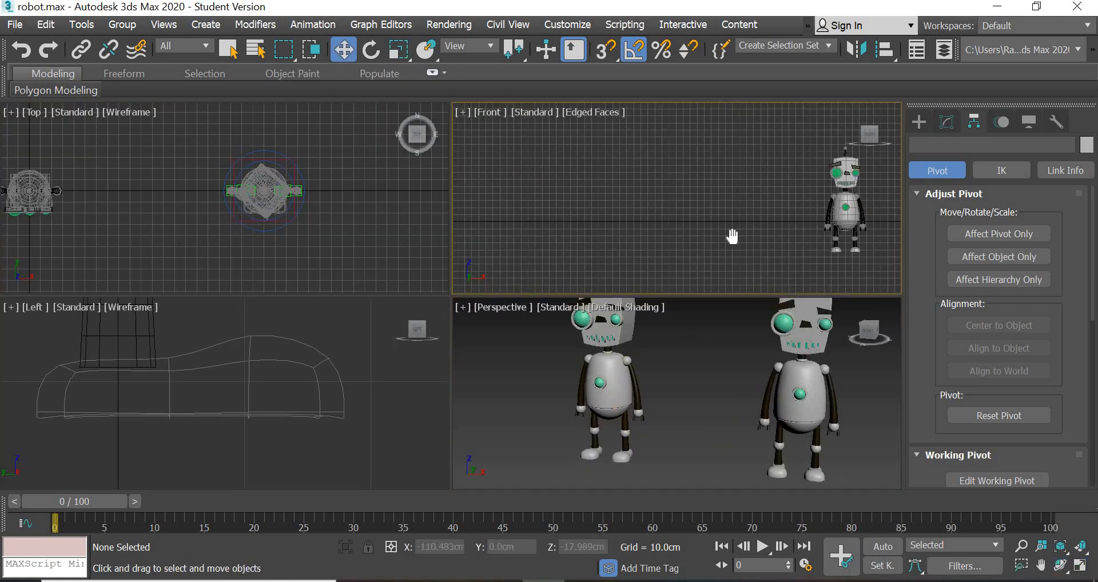
pyautogui.scroll(2, 721, 245)
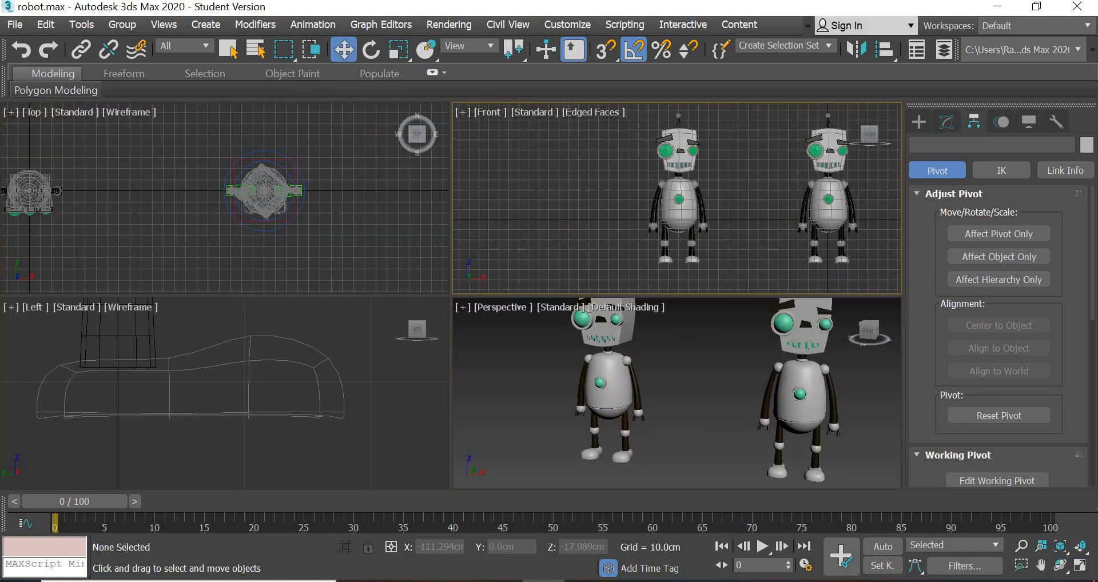
pyautogui.click(1081, 566)
pyautogui.moveTo(583, 337); pyautogui.dragTo(420, 338, button='middle')
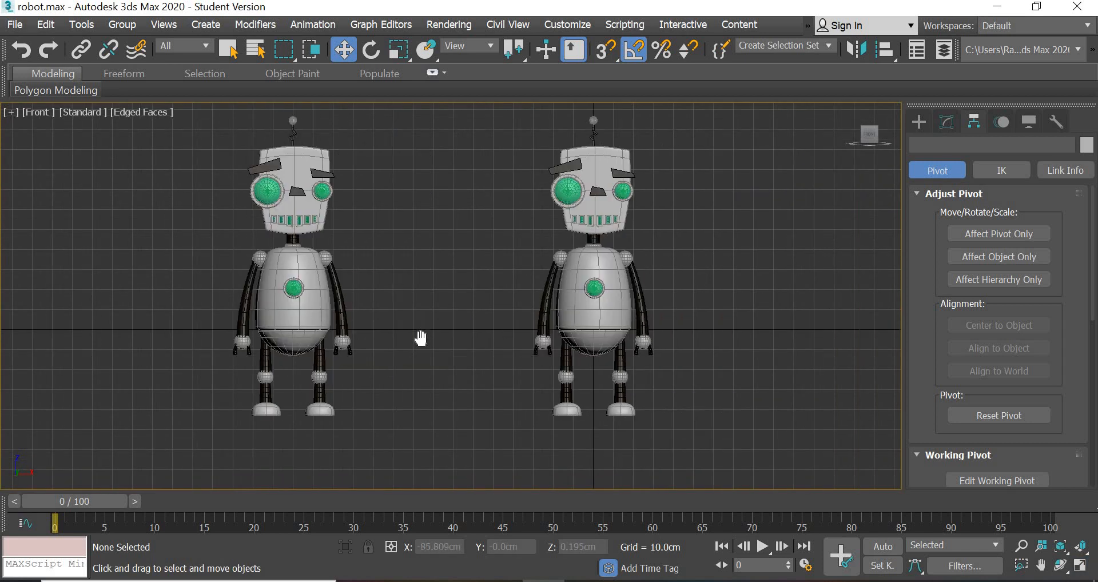
# - Create a Dummy helper around the unlinked robot's left shoulder sphere, centred at about X -134.3 cm, Z 35.5 cm
pyautogui.click(918, 121)
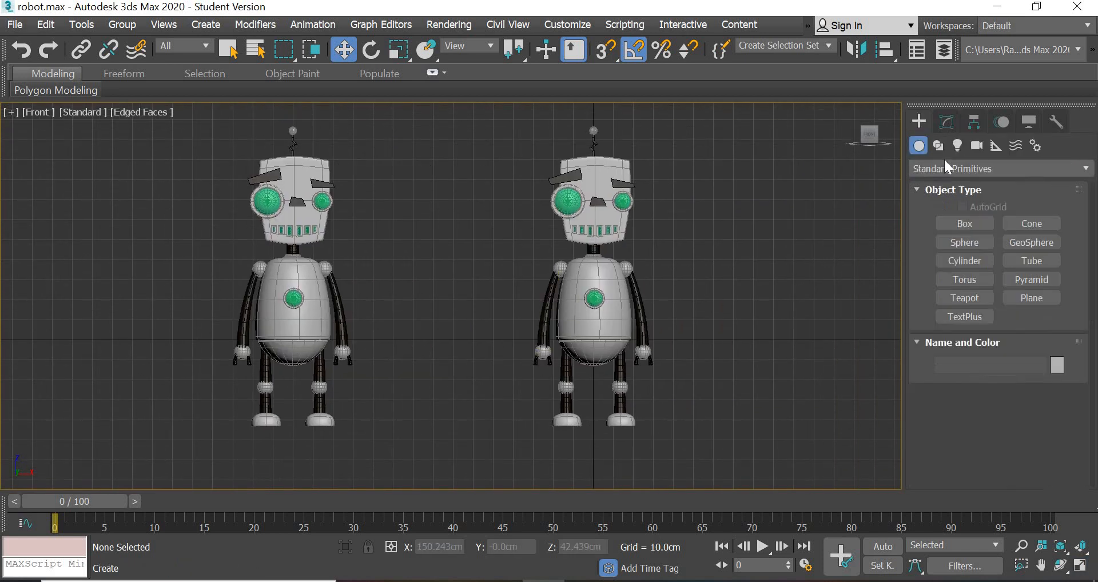
pyautogui.click(993, 148)
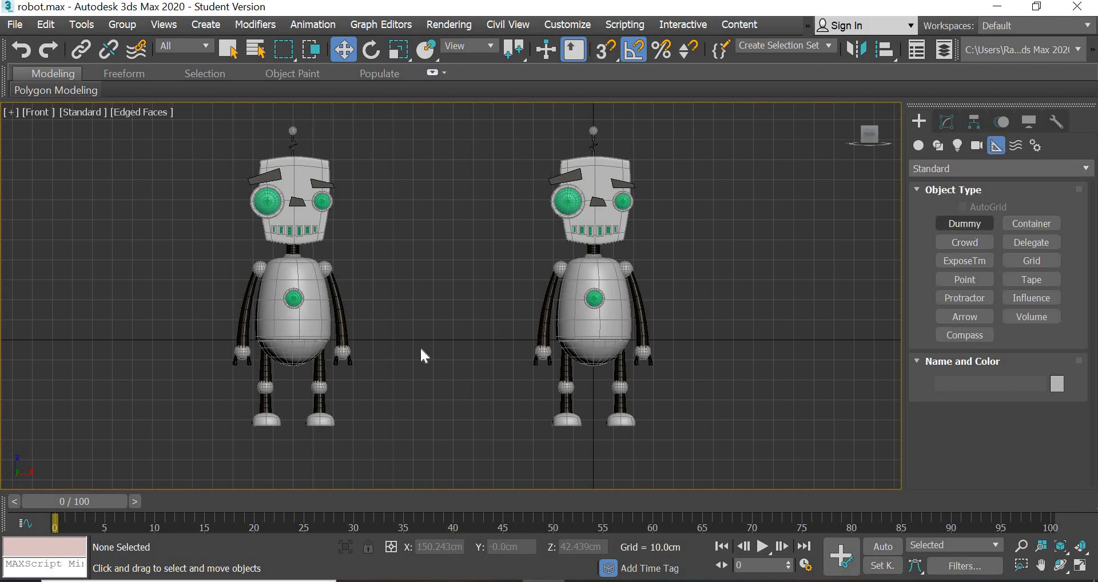
pyautogui.scroll(2, 356, 253)
pyautogui.scroll(5, 246, 277)
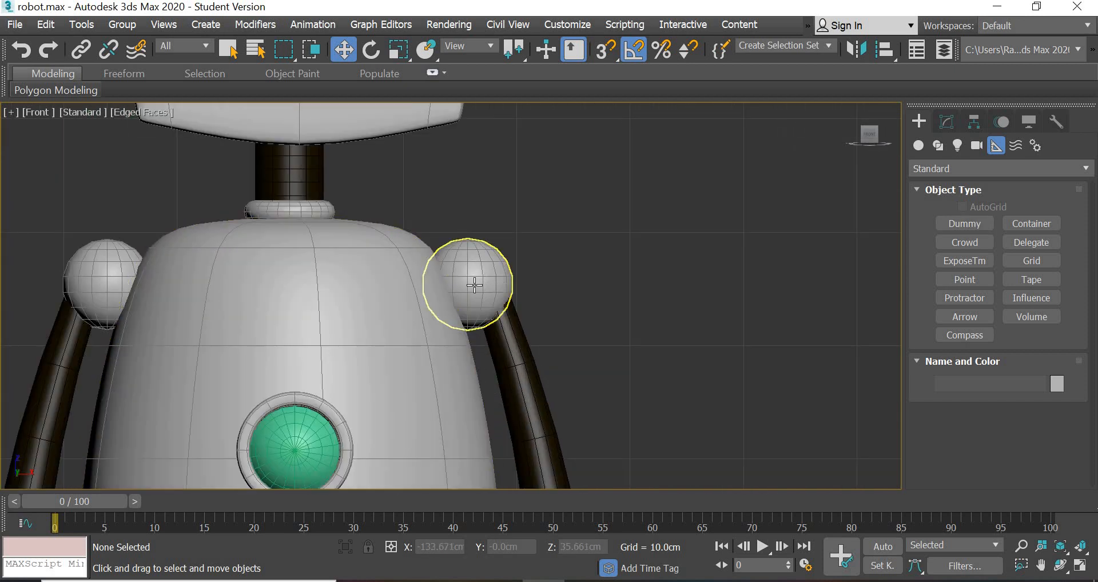
pyautogui.scroll(3, 475, 285)
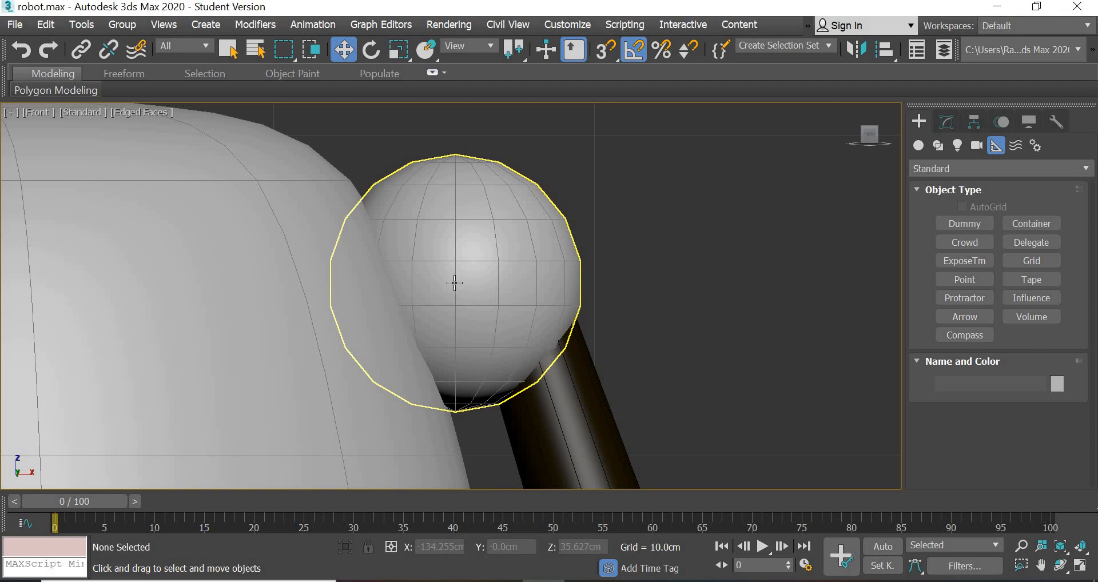
pyautogui.moveTo(455, 283); pyautogui.dragTo(479, 303)
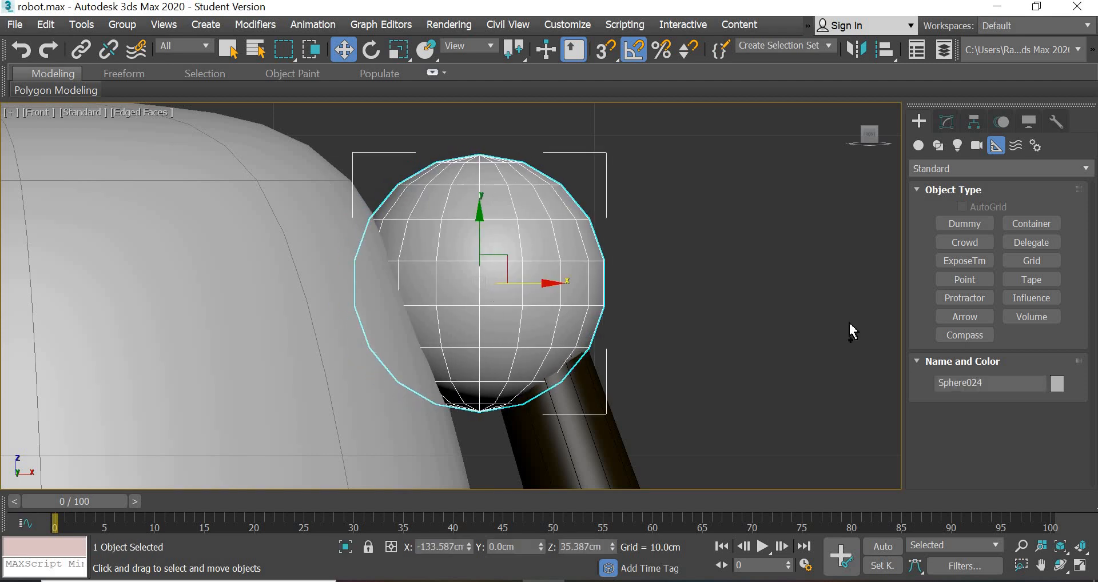
pyautogui.hotkey('ctrl', 'z')
pyautogui.click(968, 223)
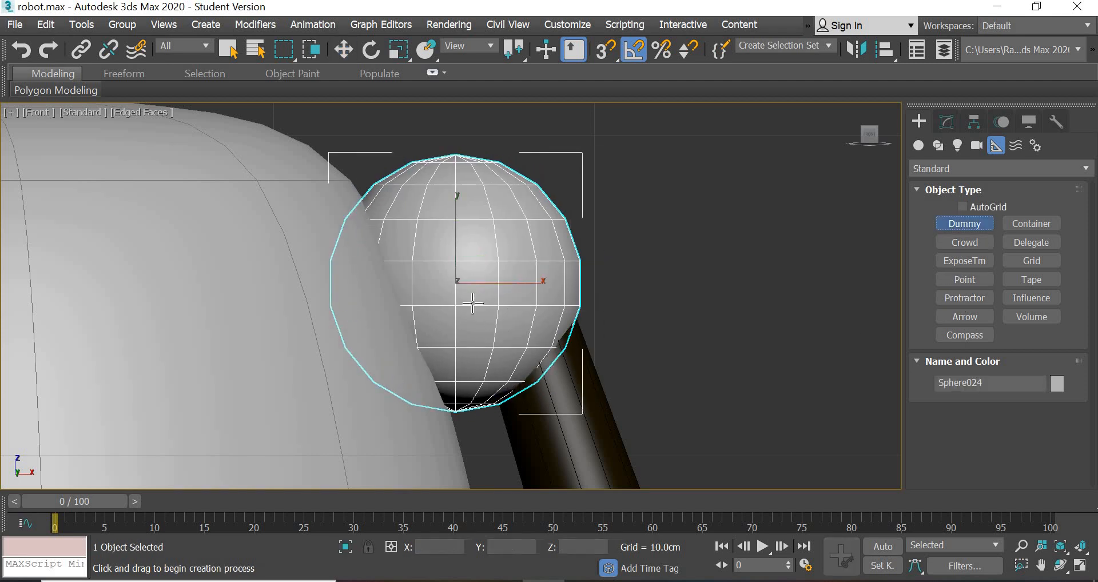
pyautogui.moveTo(481, 304); pyautogui.dragTo(571, 426)
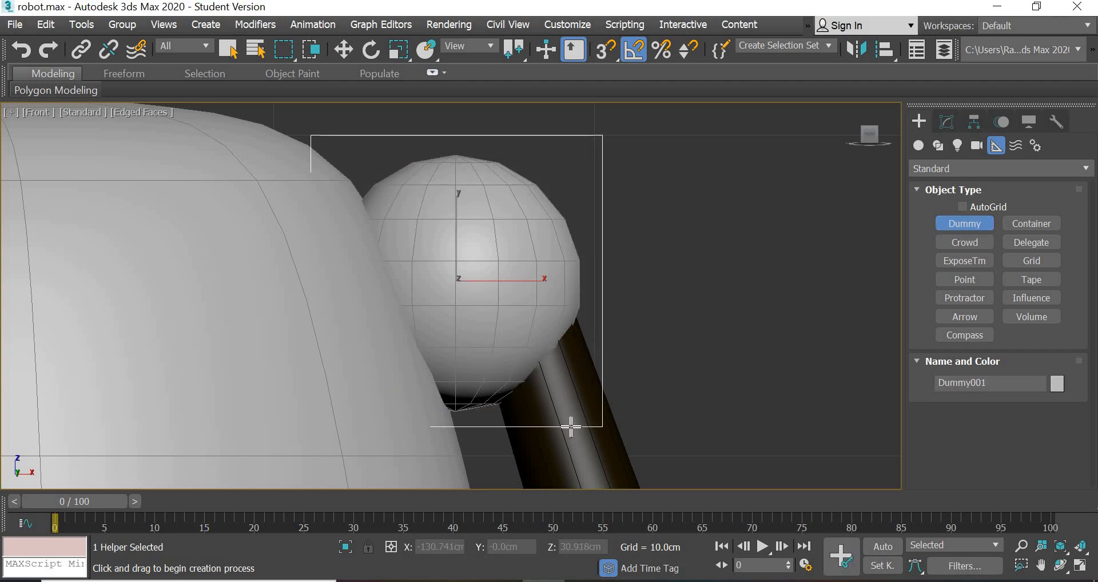
pyautogui.rightClick(710, 283)
pyautogui.click(755, 324)
pyautogui.scroll(-5, 754, 325)
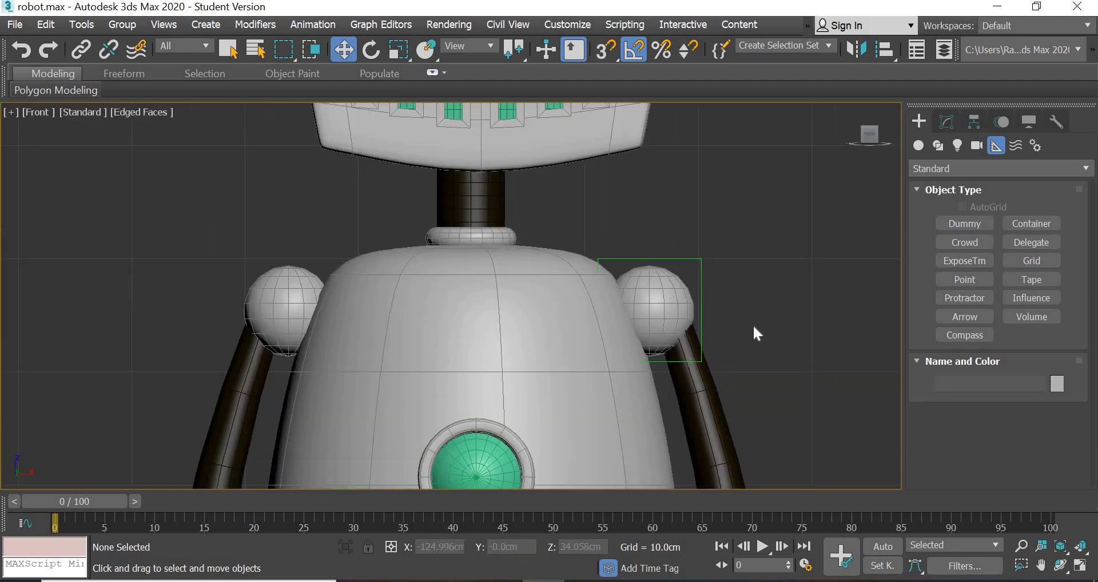
pyautogui.scroll(4, 754, 325)
pyautogui.click(648, 265)
# - Create a Dummy helper centred on the unlinked robot's left wrist sphere, slightly larger than the sphere
pyautogui.moveTo(14, 288); pyautogui.dragTo(459, 306, button='middle')
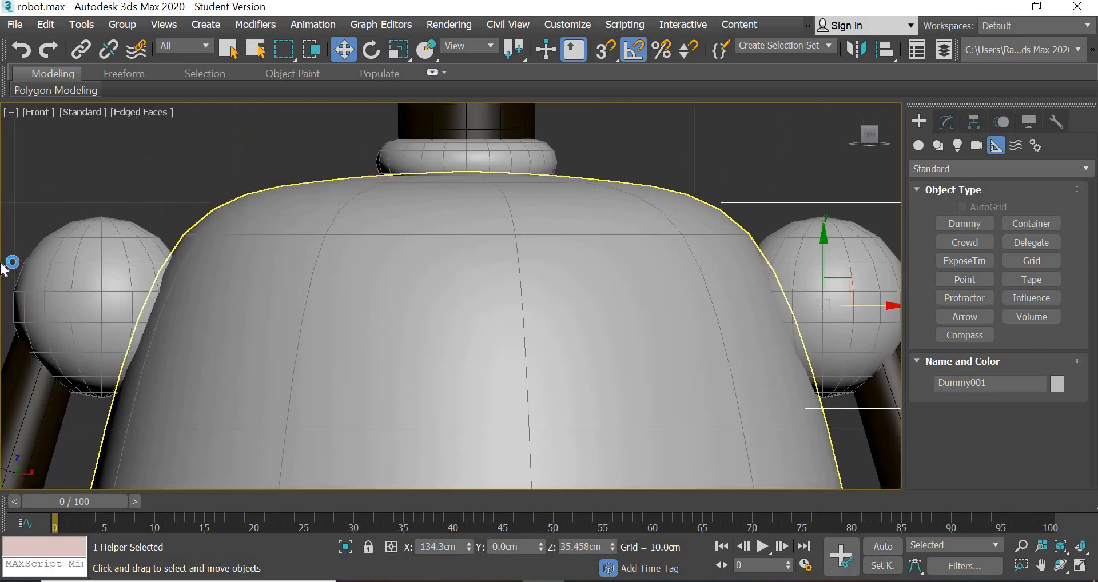
pyautogui.moveTo(788, 432); pyautogui.dragTo(450, 222, button='middle')
pyautogui.scroll(-3, 436, 233)
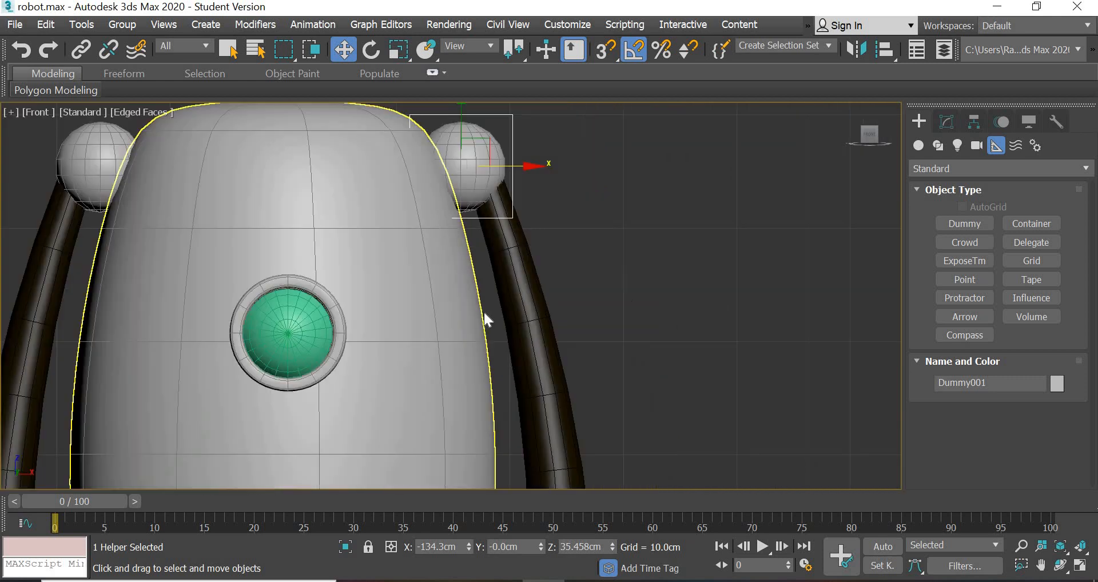
pyautogui.moveTo(415, 79); pyautogui.dragTo(309, 11, button='middle')
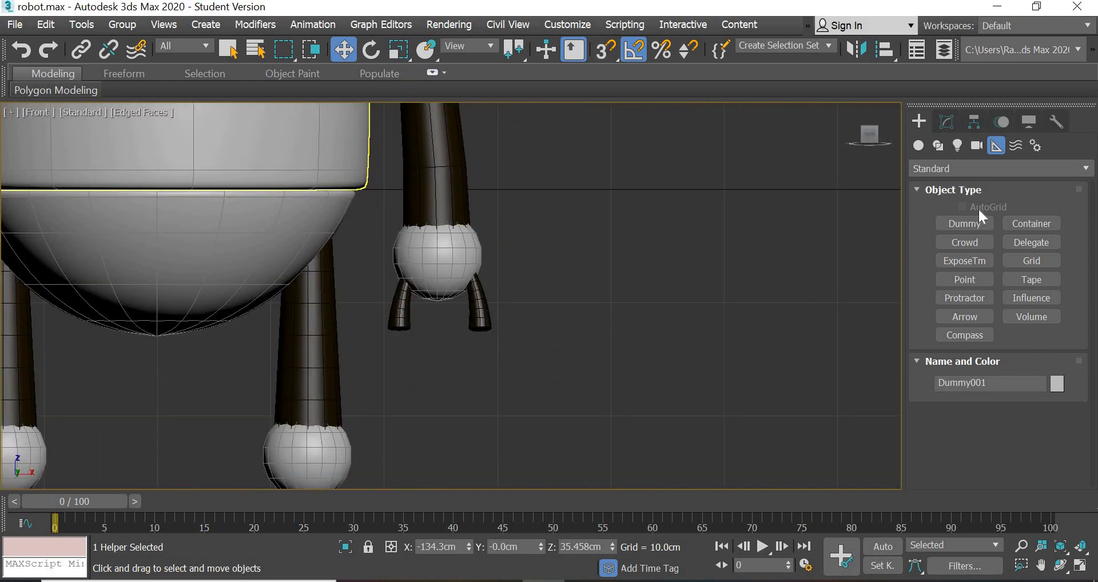
pyautogui.click(976, 224)
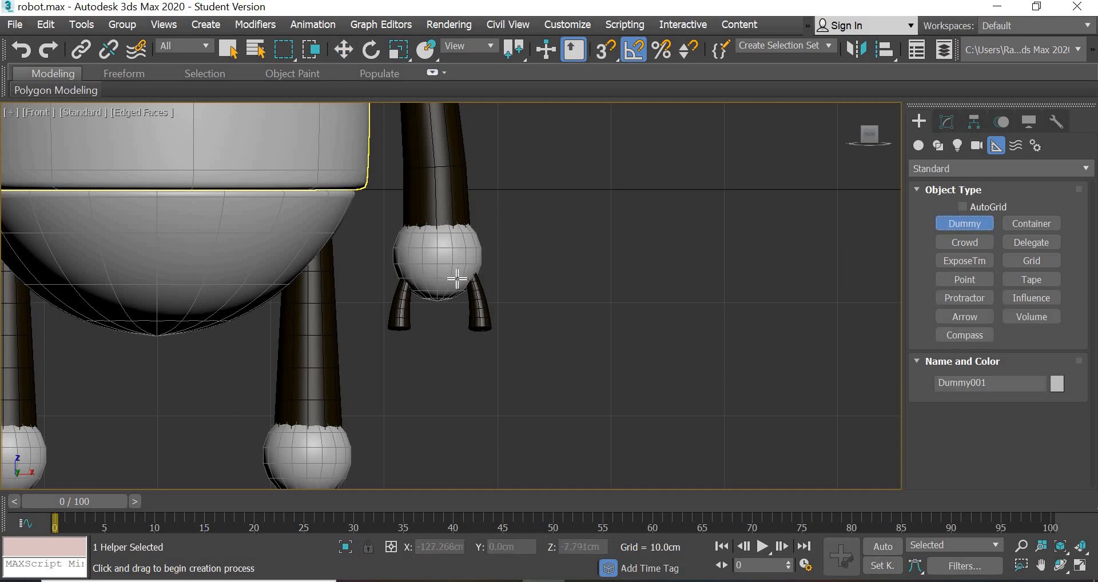
pyautogui.scroll(3, 457, 279)
pyautogui.moveTo(460, 235); pyautogui.dragTo(506, 337)
pyautogui.scroll(-3, 506, 337)
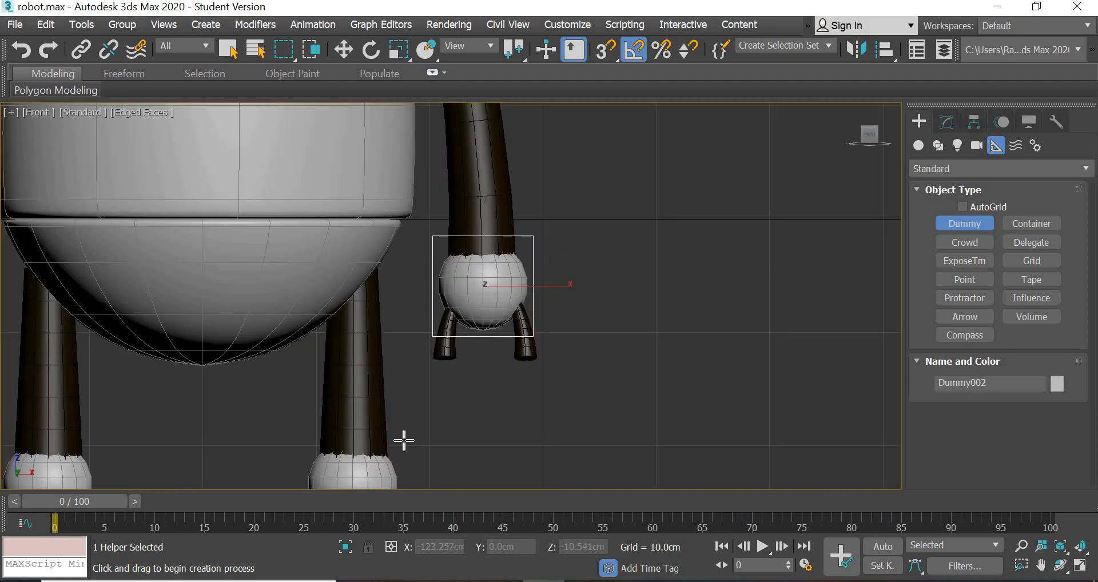
# - Show the Front viewport in wireframe and create a Dummy helper at the top of the left thigh, about X -136.7 cm, Z -4.5 cm
pyautogui.scroll(-2, 375, 299)
pyautogui.scroll(1, 430, 319)
pyautogui.scroll(4, 429, 319)
pyautogui.scroll(2, 430, 319)
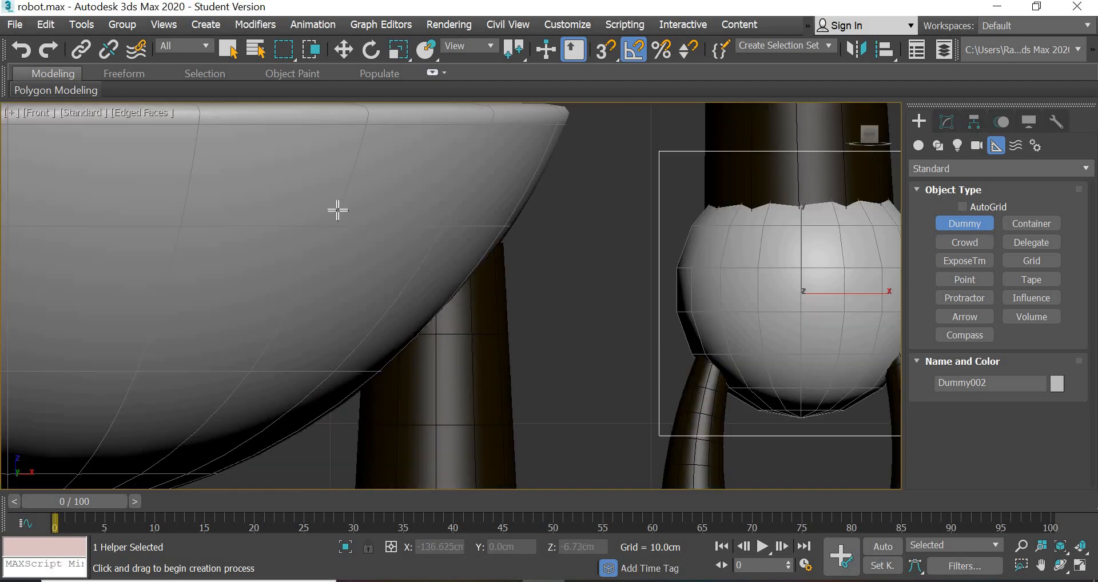
pyautogui.click(132, 117)
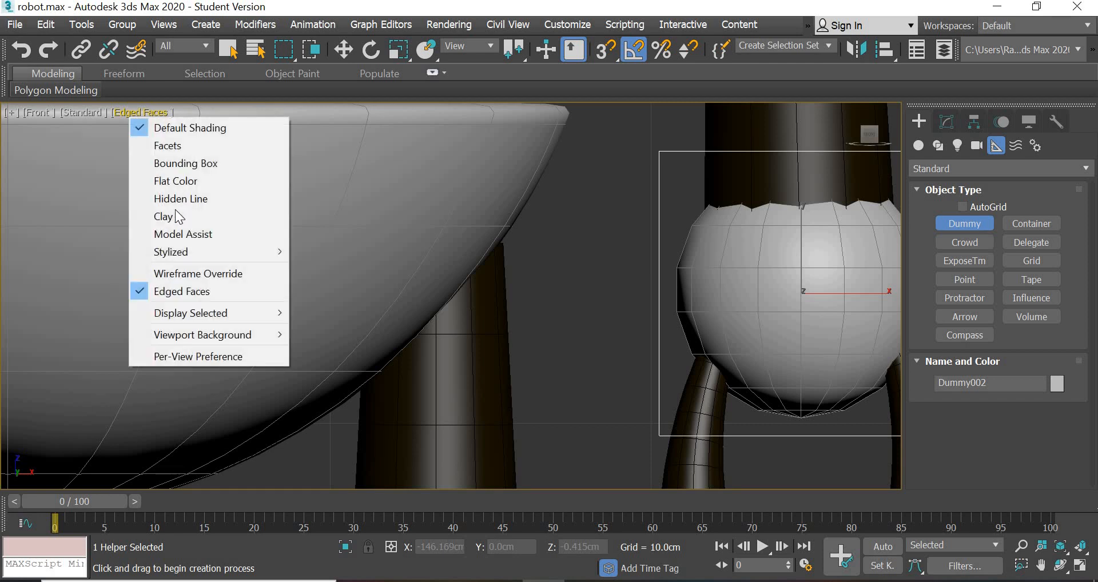
pyautogui.press('F3')
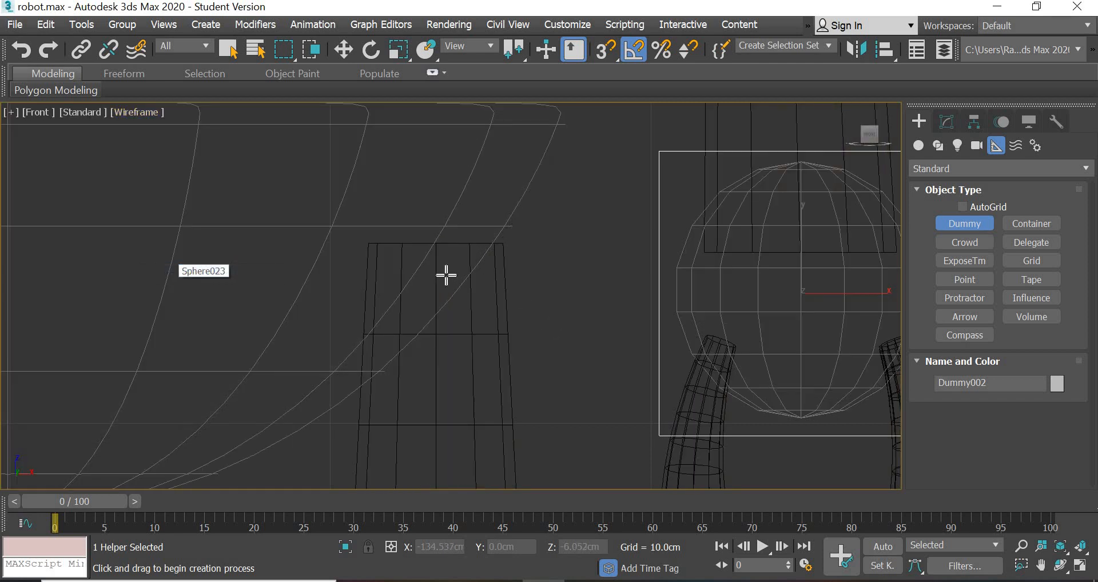
pyautogui.moveTo(437, 246); pyautogui.dragTo(556, 373)
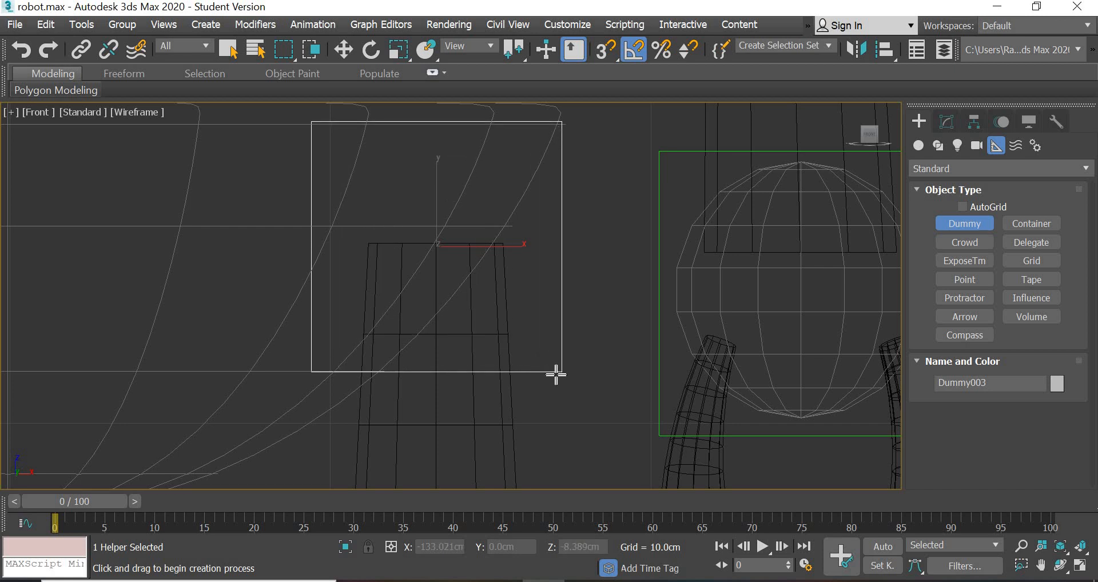
# - Restore Default Shading in the Front viewport, end dummy creation and clear the selection
pyautogui.click(147, 110)
pyautogui.click(173, 132)
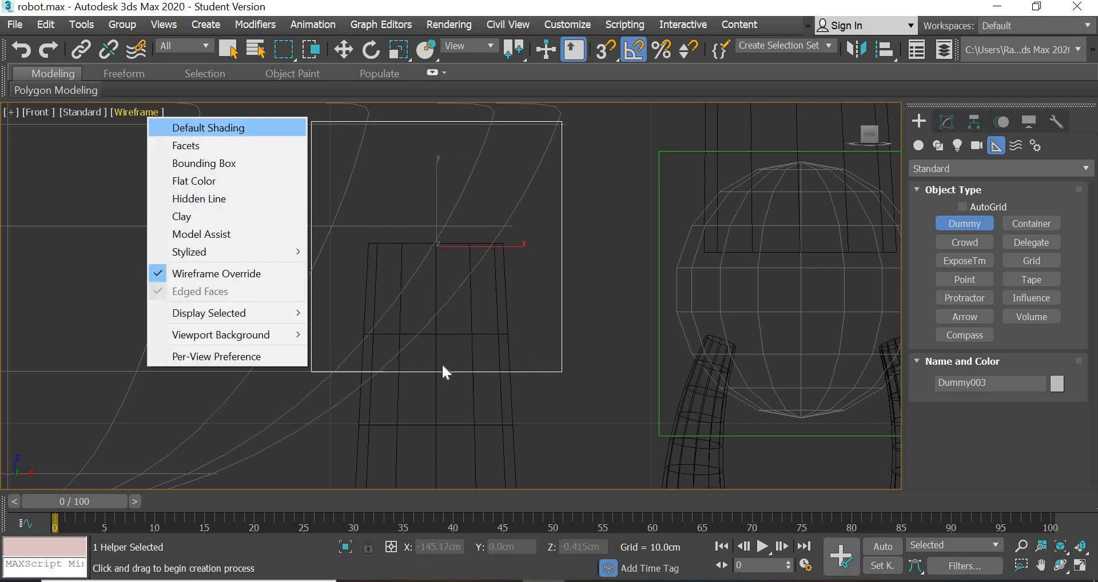
pyautogui.scroll(-5, 442, 364)
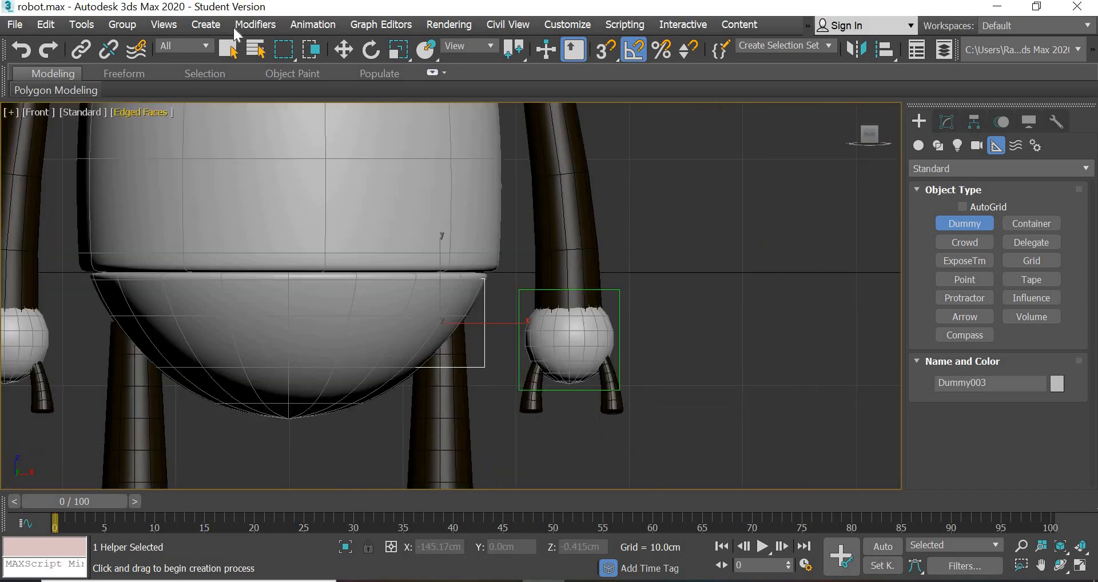
pyautogui.click(339, 54)
pyautogui.click(499, 465)
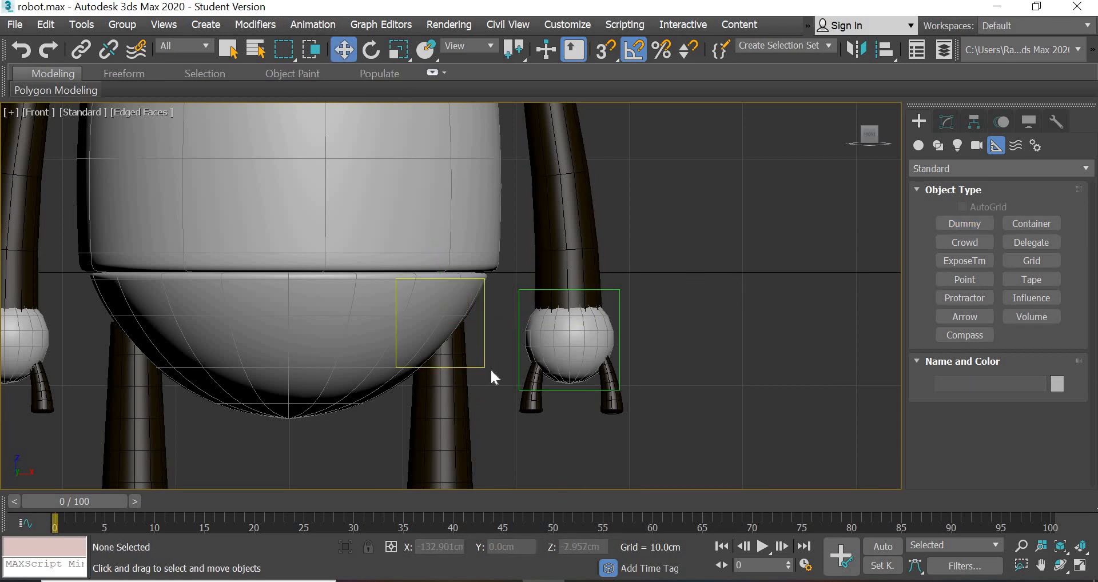
# - Check the placement of the hip and wrist dummies and examine the left knee joint in the Front view
pyautogui.click(485, 363)
pyautogui.scroll(-5, 698, 442)
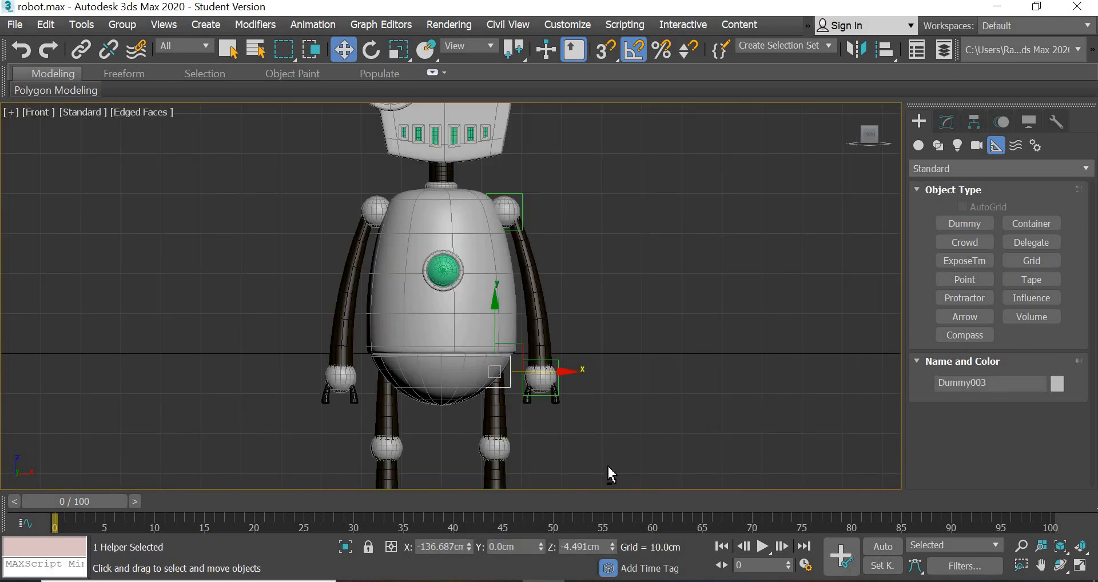
pyautogui.keyDown('alt'); pyautogui.moveTo(589, 470); pyautogui.dragTo(586, 471, button='middle'); pyautogui.keyUp('alt')
pyautogui.press('f')
pyautogui.scroll(8, 589, 348)
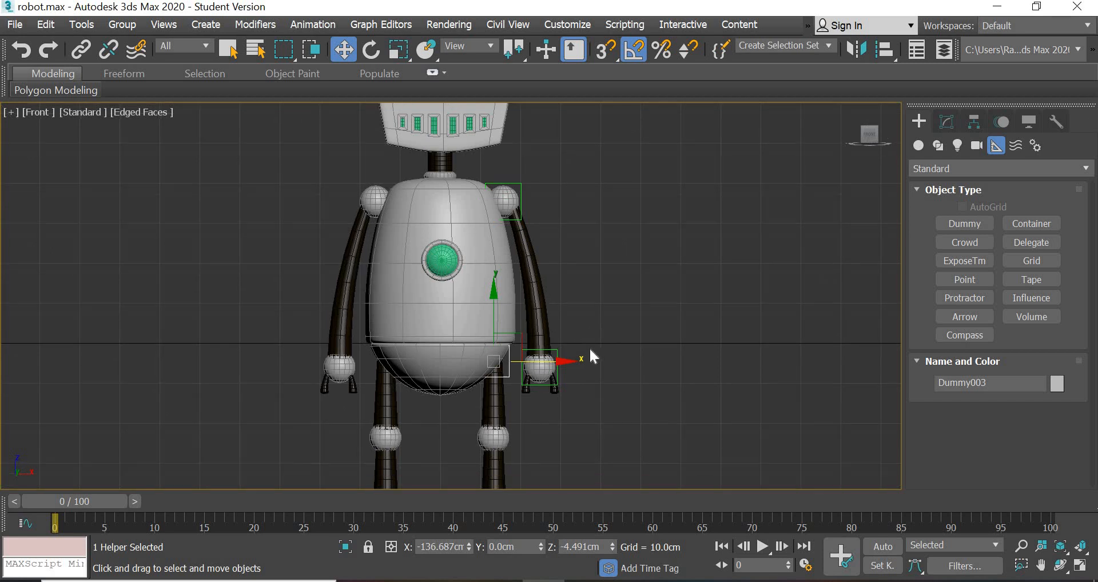
pyautogui.click(671, 330)
pyautogui.moveTo(606, 293); pyautogui.dragTo(672, 397, button='middle')
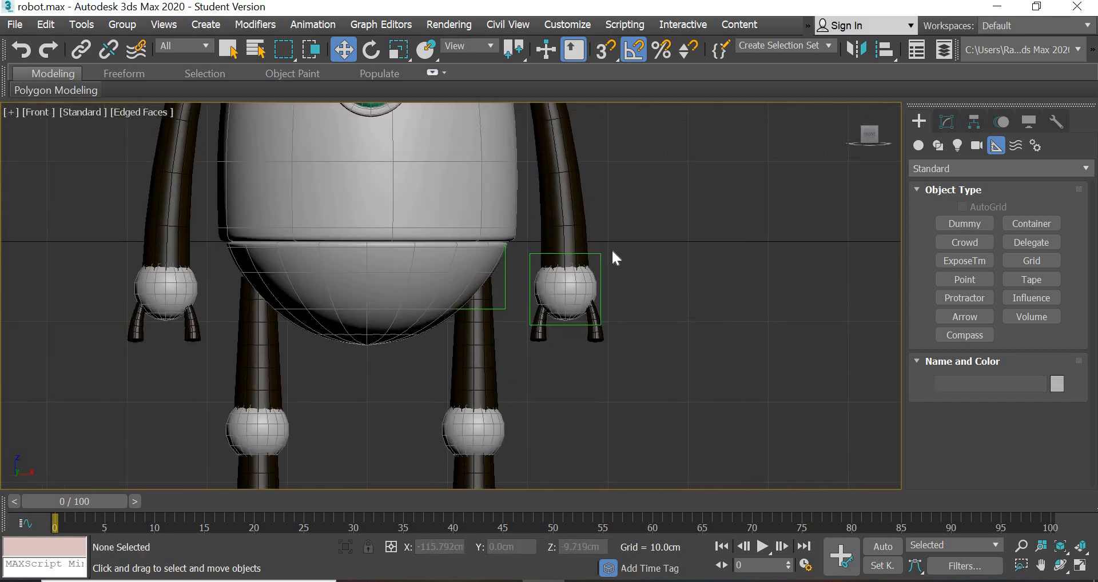
pyautogui.click(598, 262)
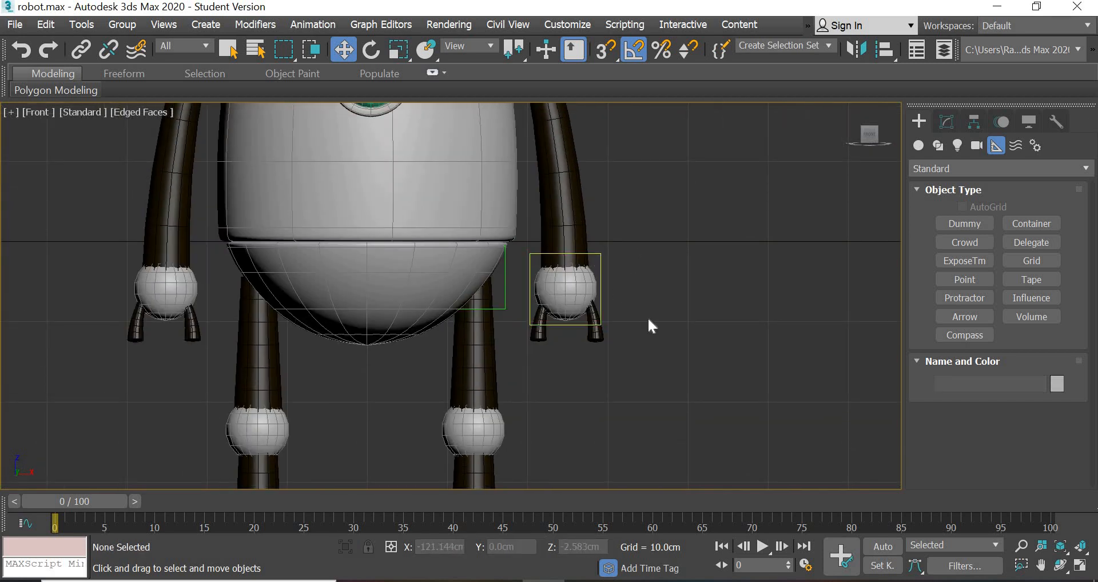
pyautogui.click(523, 454)
pyautogui.moveTo(514, 355); pyautogui.dragTo(513, 342, button='middle')
pyautogui.scroll(5, 513, 342)
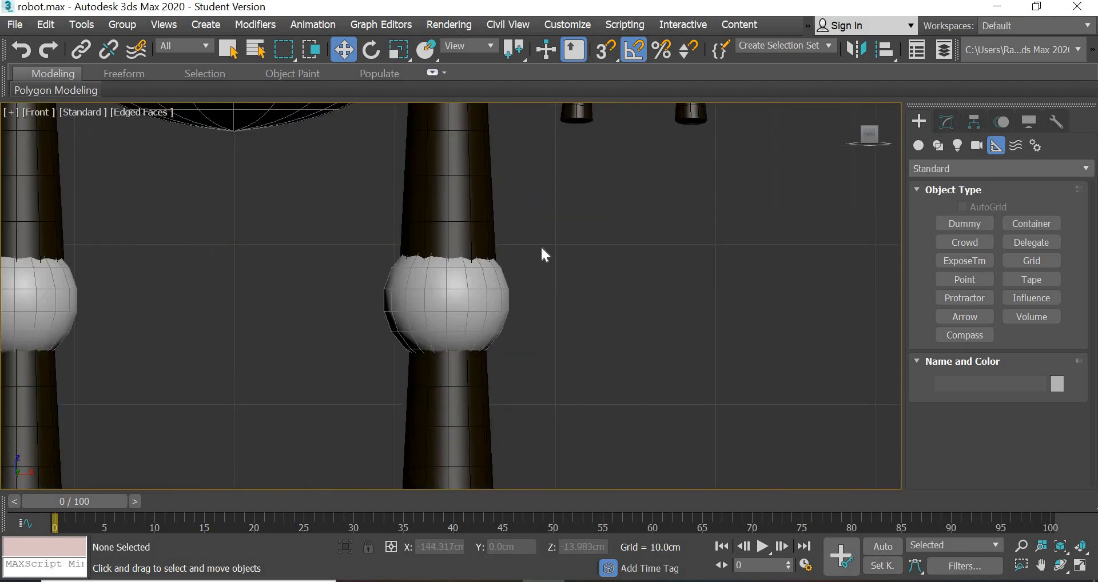
# - Create a Dummy helper centred on the unlinked robot's left knee sphere in the Front view, slightly larger than the sphere
pyautogui.scroll(-4, 610, 319)
pyautogui.moveTo(677, 307); pyautogui.dragTo(619, 490, button='middle')
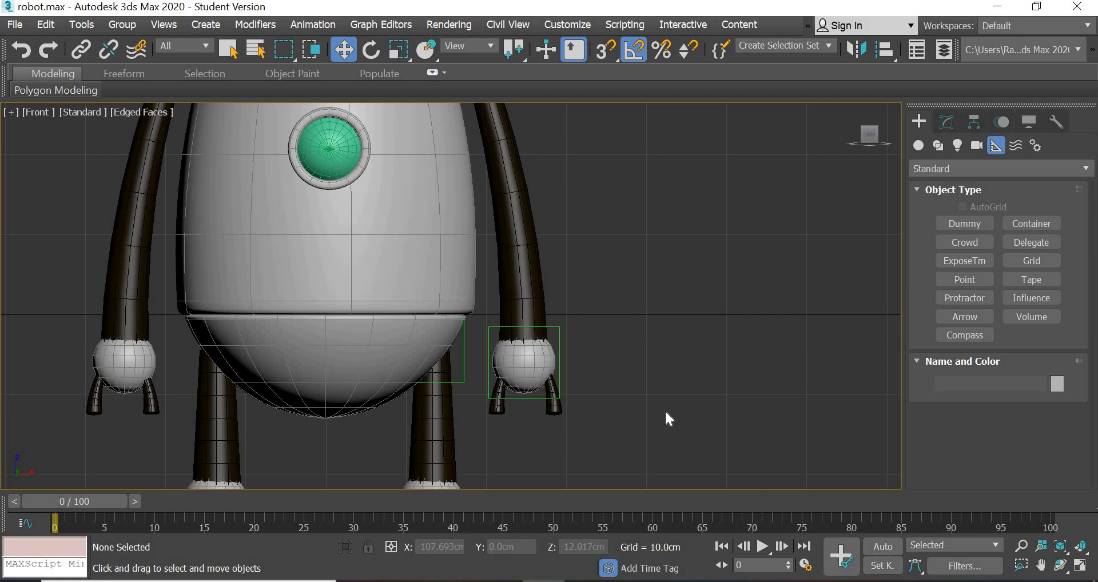
pyautogui.scroll(-4, 666, 413)
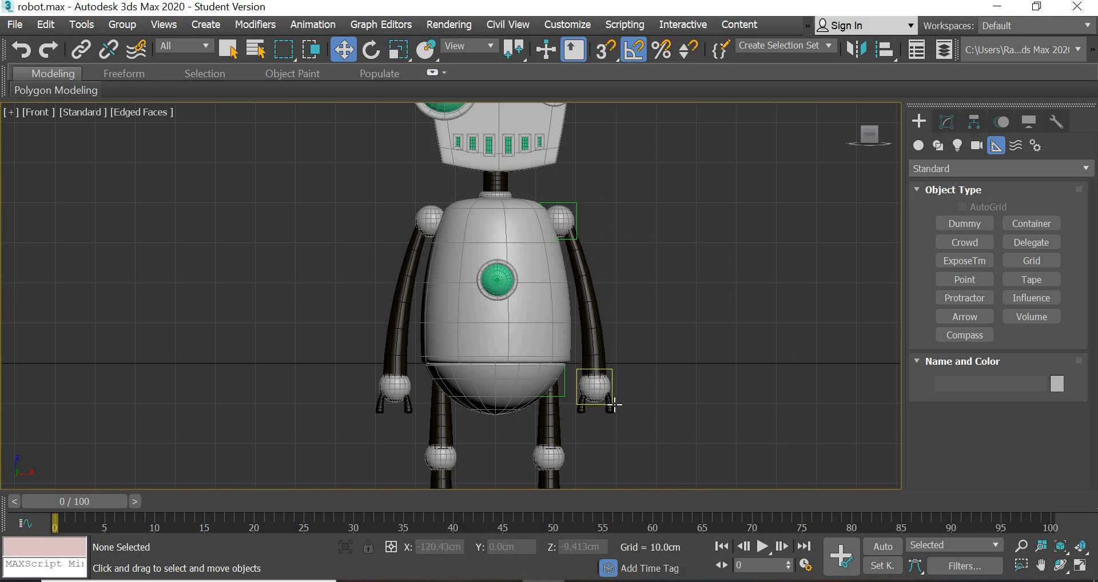
pyautogui.scroll(2, 565, 451)
pyautogui.moveTo(564, 451); pyautogui.dragTo(524, 304, button='middle')
pyautogui.scroll(3, 564, 428)
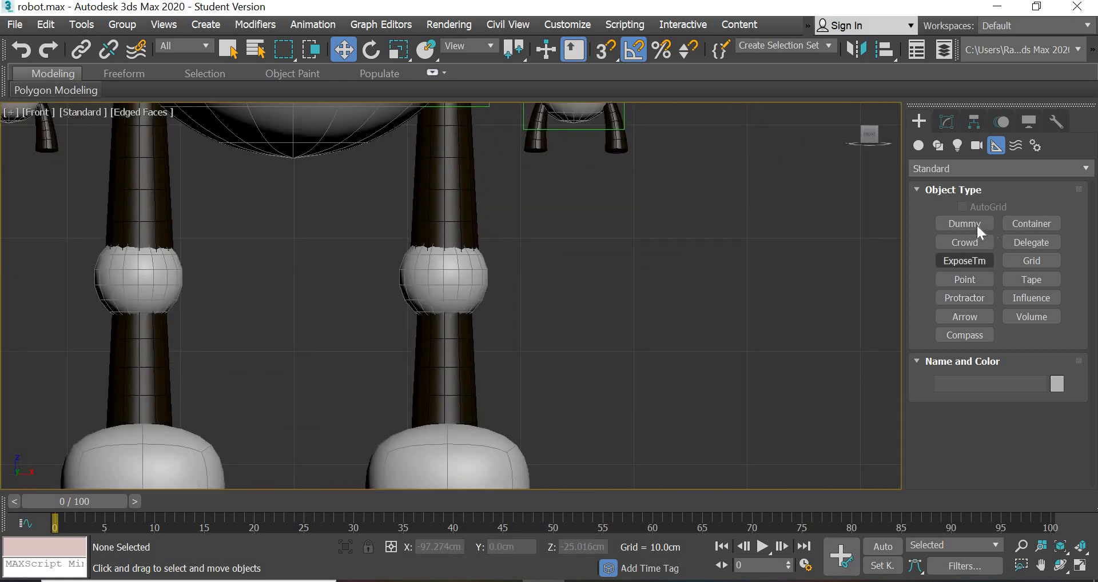
pyautogui.click(965, 224)
pyautogui.scroll(4, 408, 301)
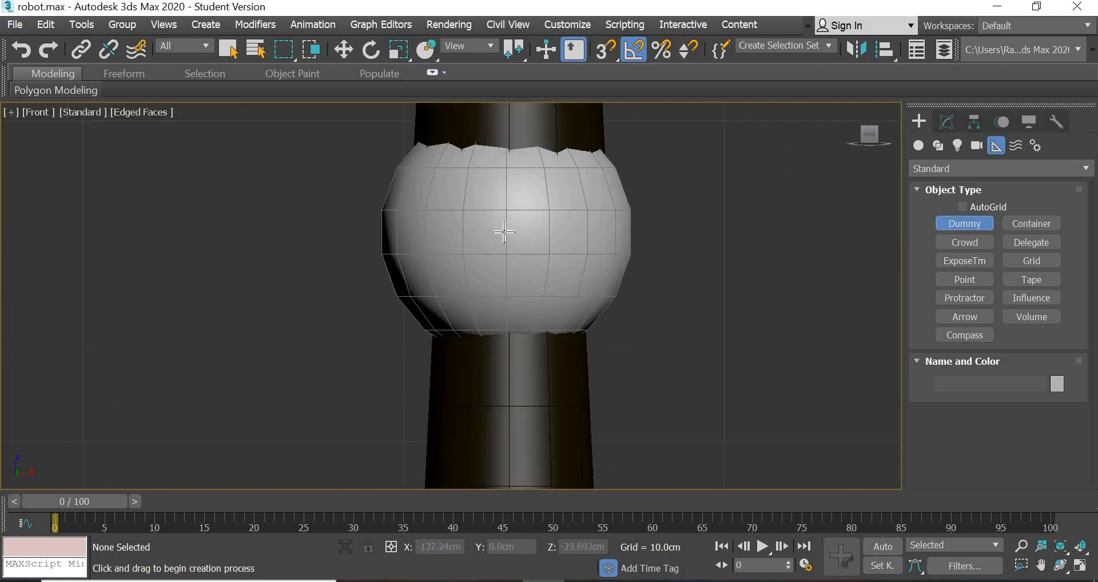
pyautogui.moveTo(504, 231); pyautogui.dragTo(610, 378)
# - Show the Front viewport in wireframe and create a Dummy helper at the left ankle, about X -136.7 cm, Z -37.5 cm
pyautogui.scroll(-4, 673, 387)
pyautogui.moveTo(644, 225); pyautogui.dragTo(628, 53, button='middle')
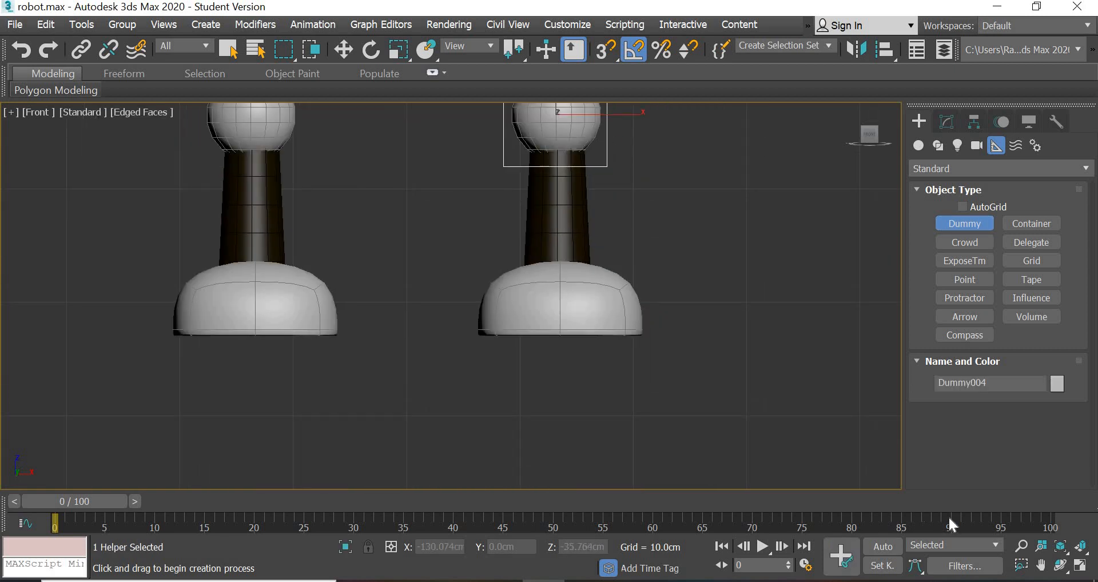
pyautogui.scroll(2, 538, 266)
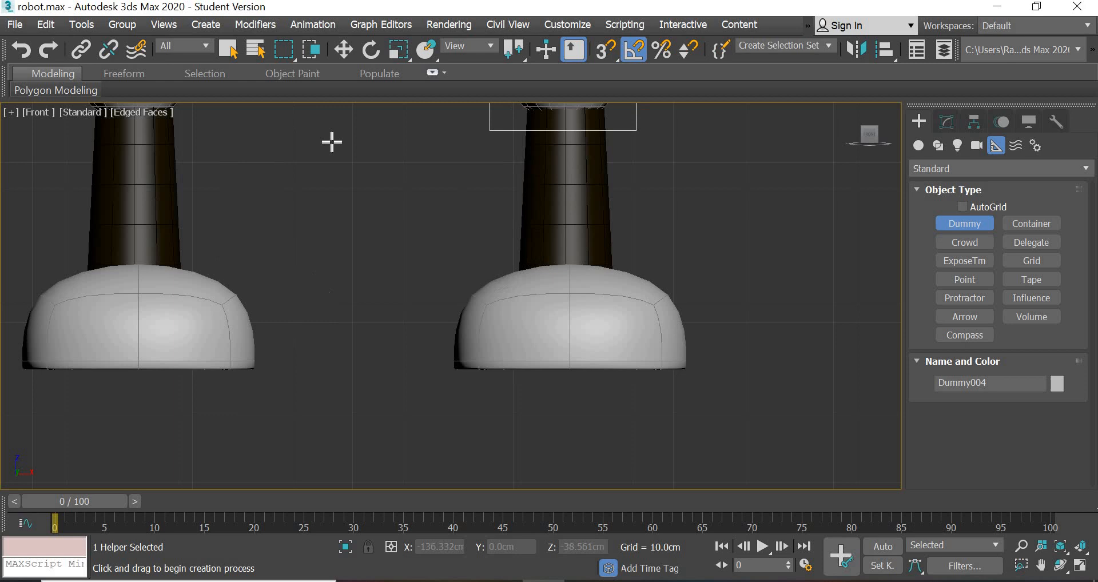
pyautogui.click(131, 114)
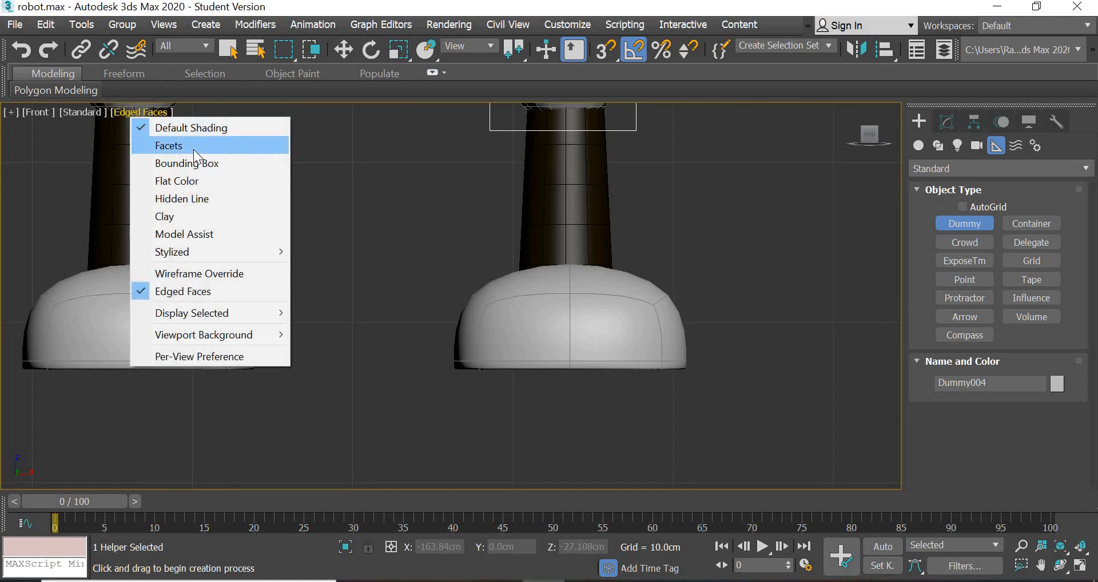
pyautogui.click(200, 273)
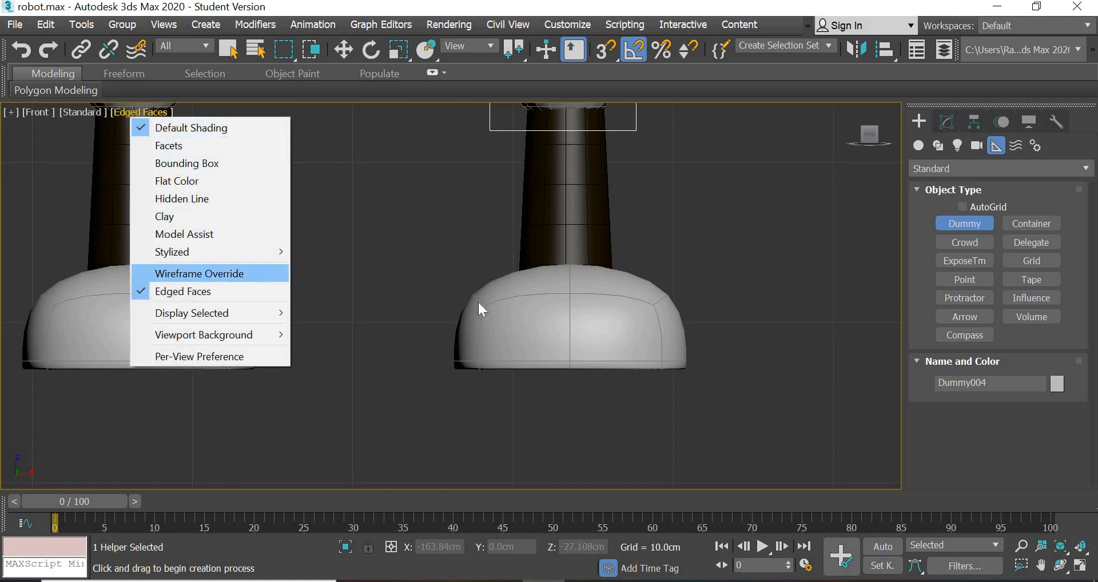
pyautogui.scroll(2, 567, 303)
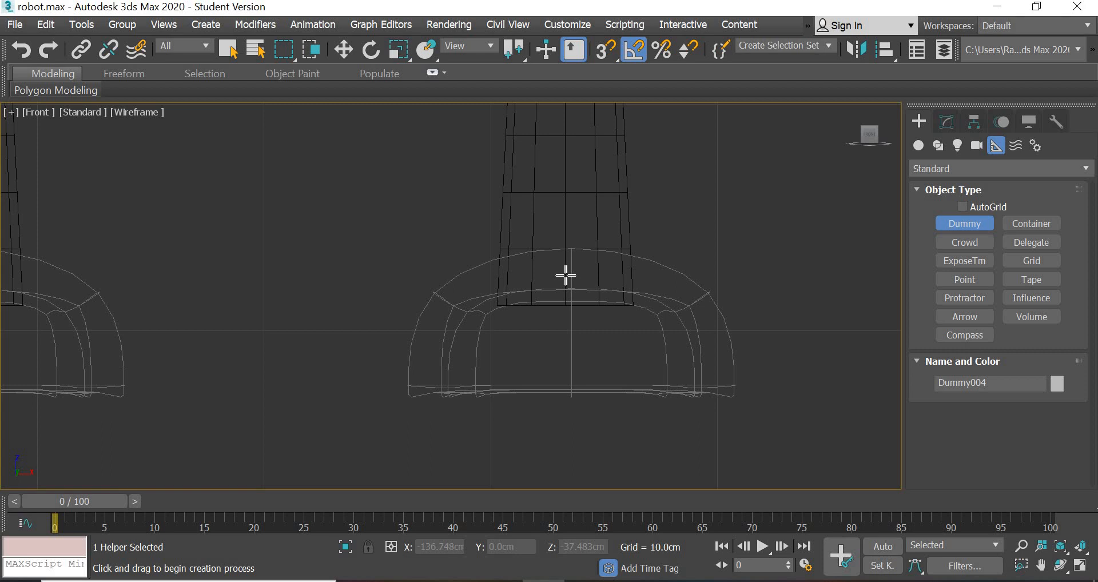
pyautogui.moveTo(566, 275); pyautogui.dragTo(632, 375)
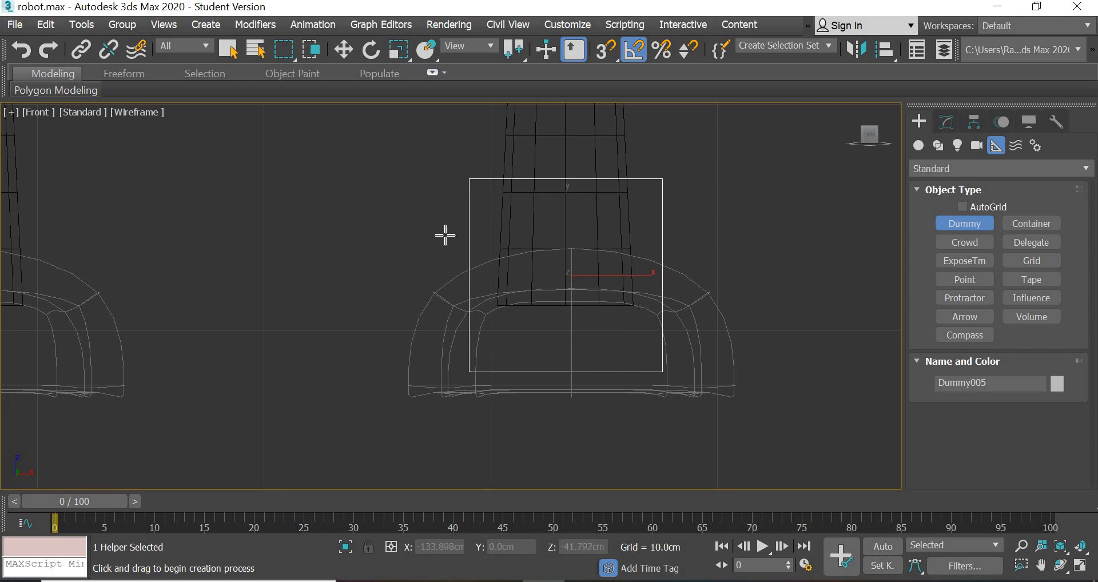
pyautogui.click(343, 49)
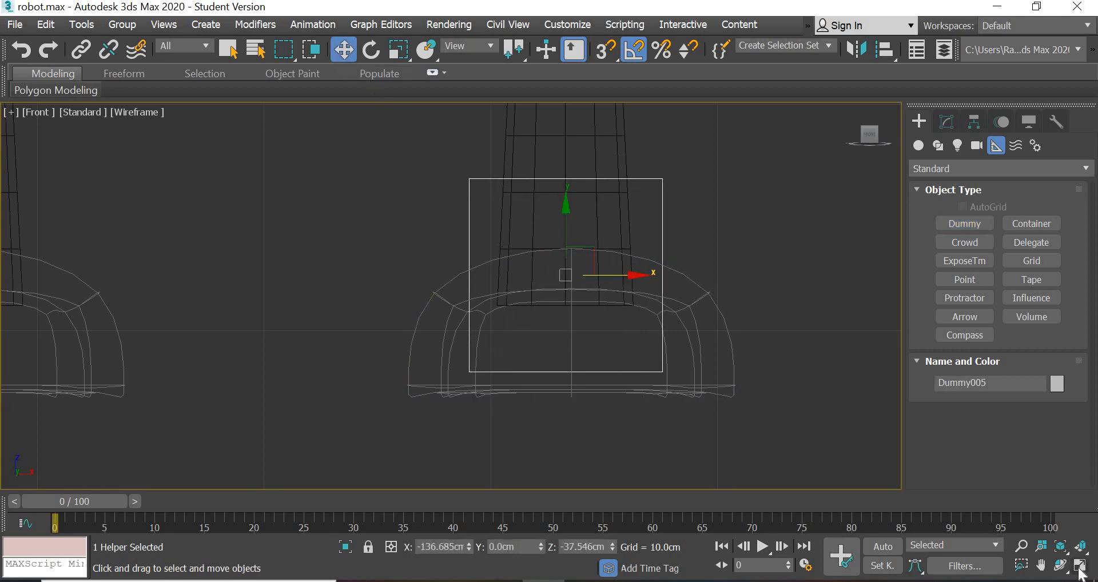
# - Check the alignment of the leg and arm dummies in the Left and Perspective views, with the selection cleared
pyautogui.click(1080, 567)
pyautogui.rightClick(385, 435)
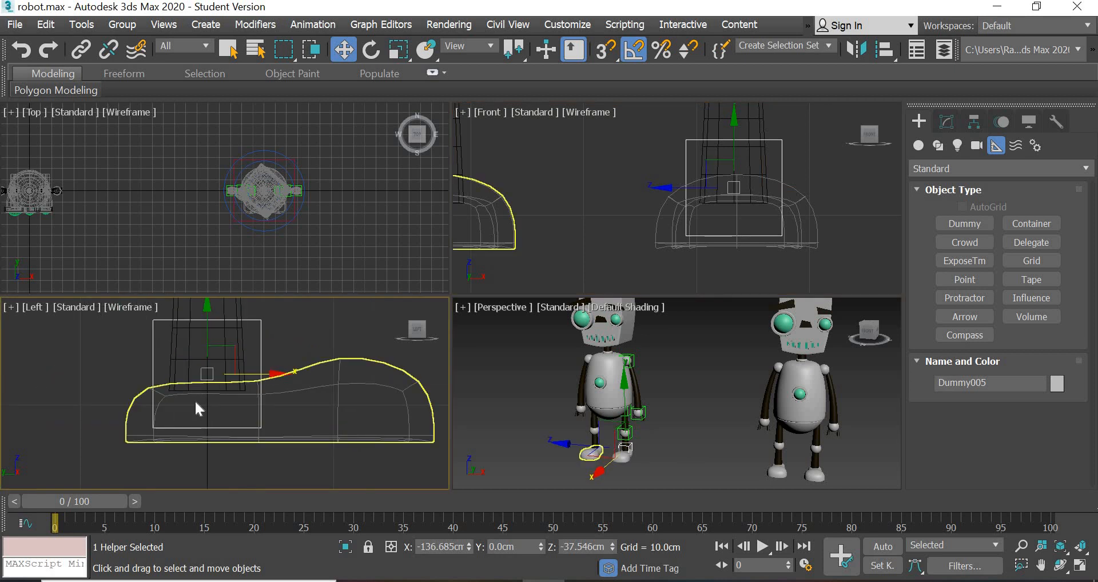
pyautogui.scroll(-4, 257, 417)
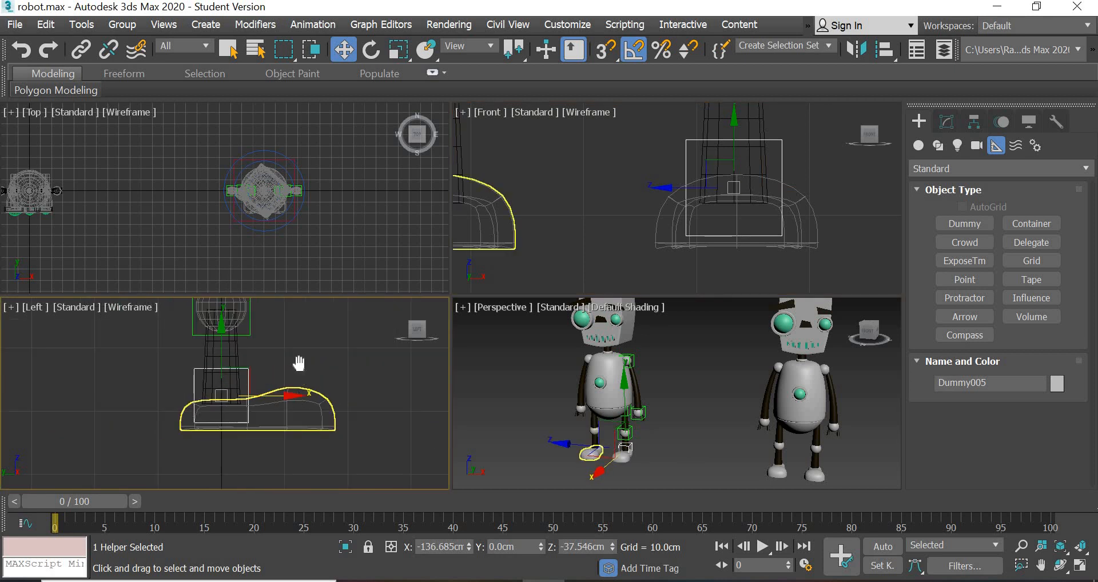
pyautogui.moveTo(299, 364); pyautogui.dragTo(301, 488, button='middle')
pyautogui.moveTo(288, 343); pyautogui.dragTo(279, 409, button='middle')
pyautogui.moveTo(714, 436); pyautogui.dragTo(716, 431, button='middle')
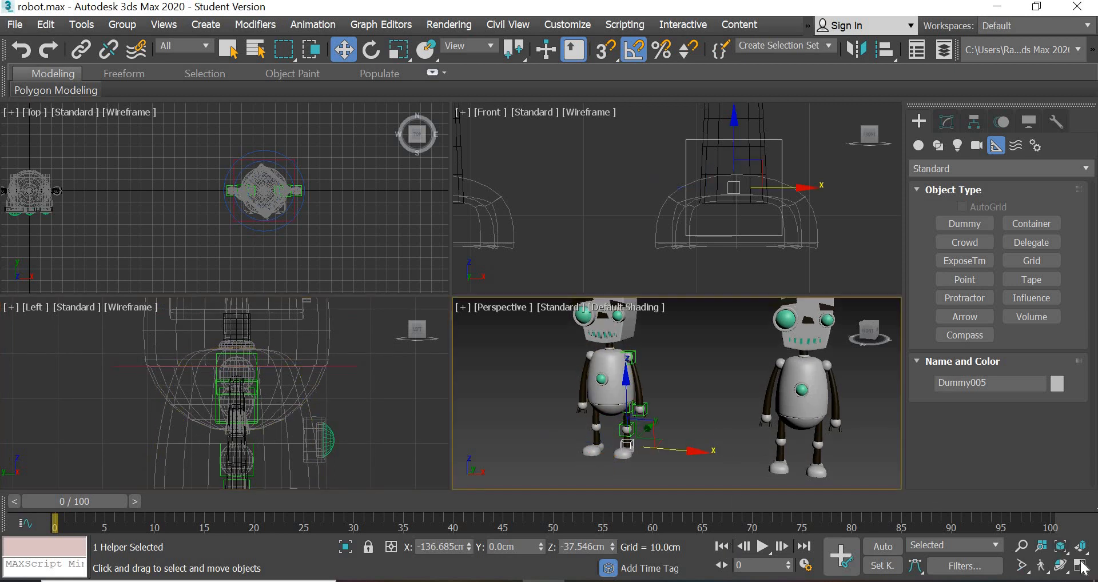
pyautogui.hotkey('alt', 'w')
pyautogui.click(430, 379)
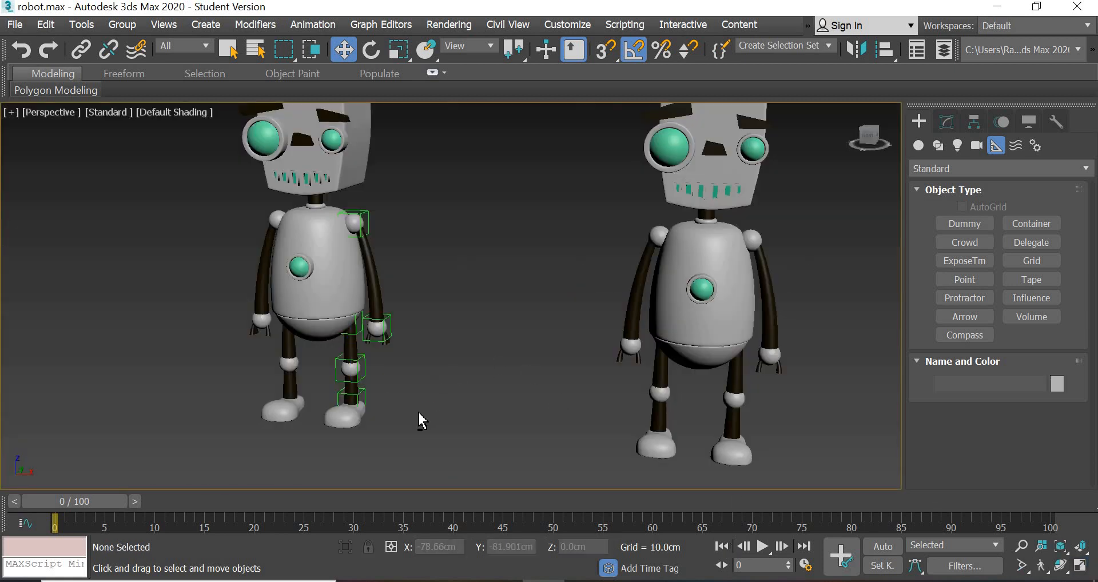
pyautogui.keyDown('alt'); pyautogui.moveTo(410, 421); pyautogui.dragTo(610, 452, button='middle'); pyautogui.keyUp('alt')
pyautogui.moveTo(622, 399); pyautogui.dragTo(670, 304, button='middle')
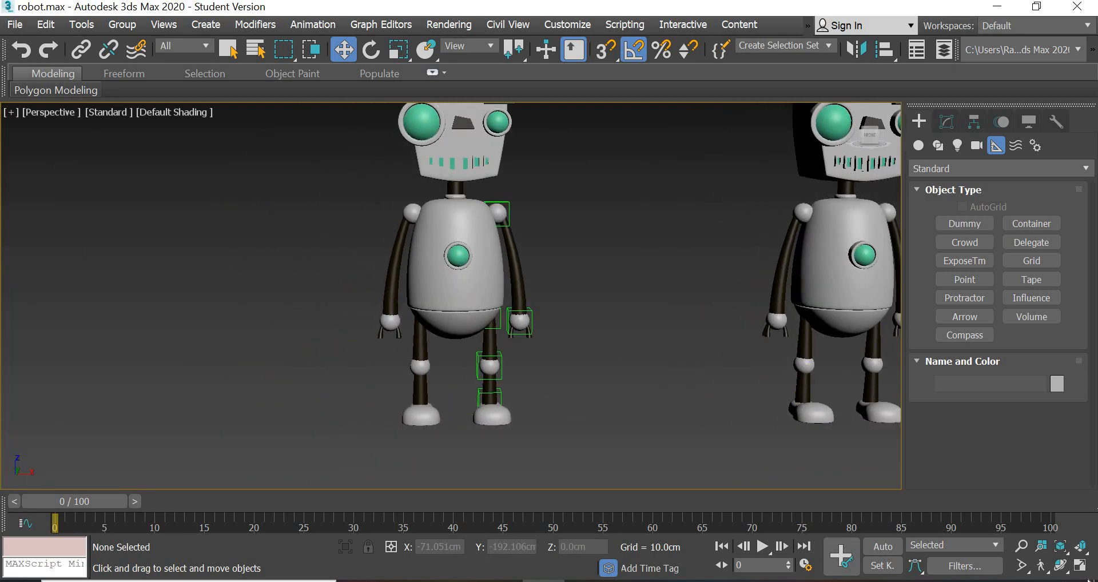
# - Return to a maximised Front viewport and select the Dummy helper at the unlinked robot's left ankle
pyautogui.click(1081, 569)
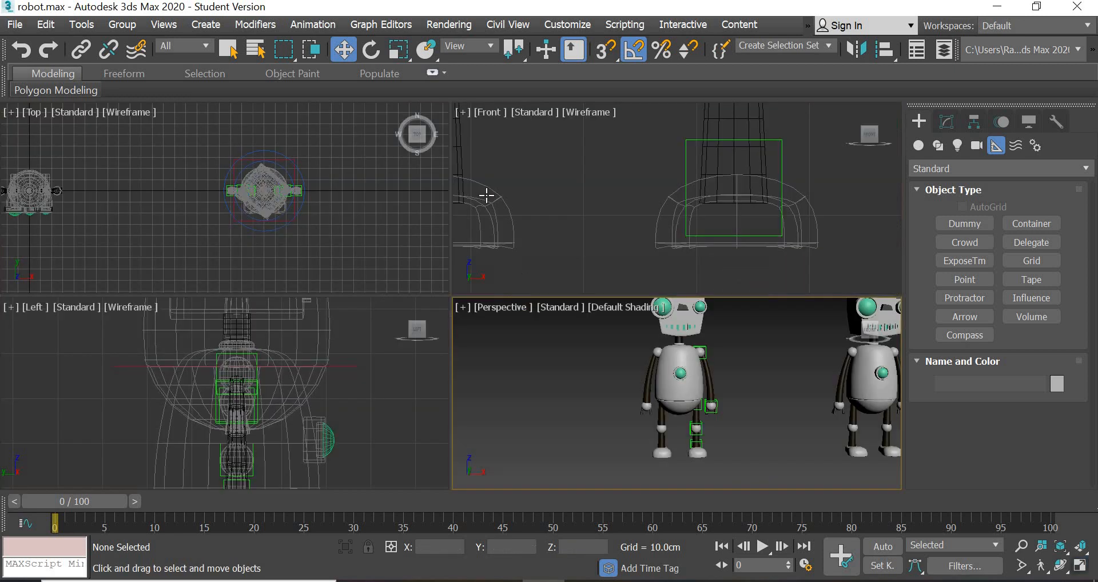
pyautogui.click(582, 227)
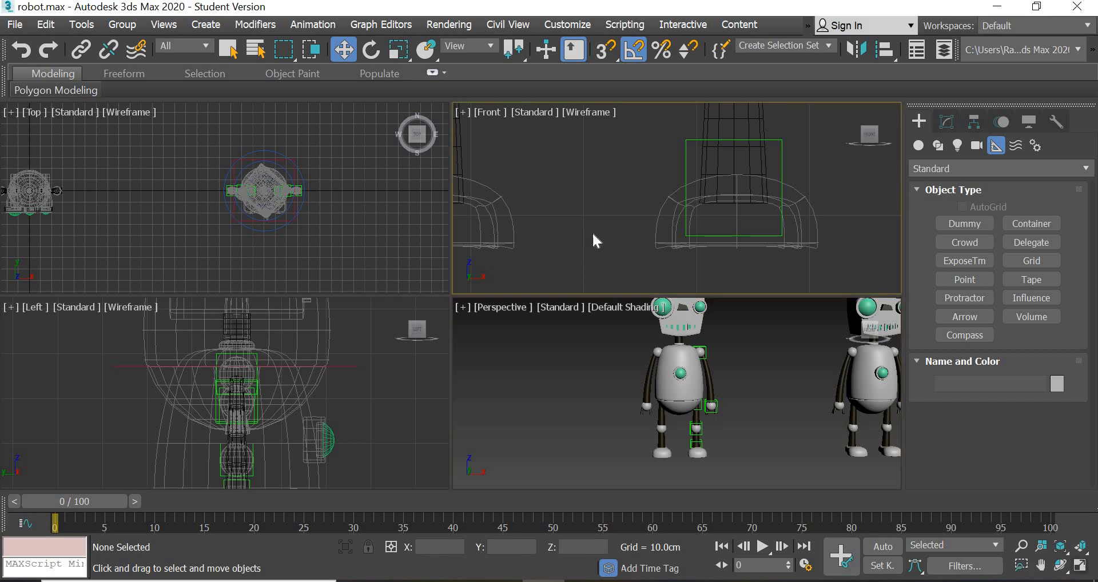
pyautogui.hotkey('alt', 'w')
pyautogui.scroll(5, 555, 346)
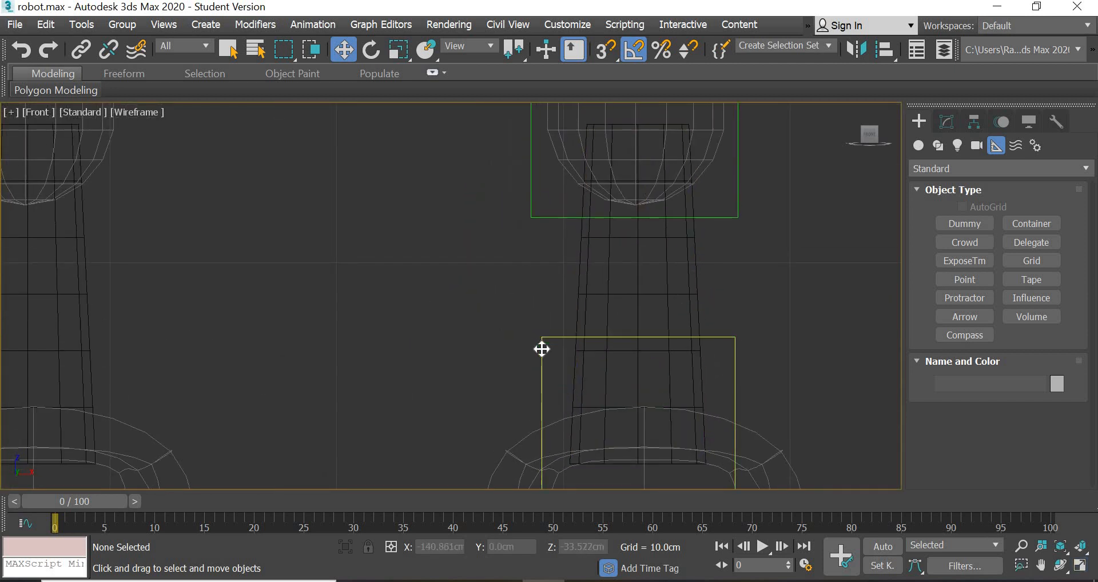
pyautogui.click(542, 349)
pyautogui.scroll(-3, 529, 312)
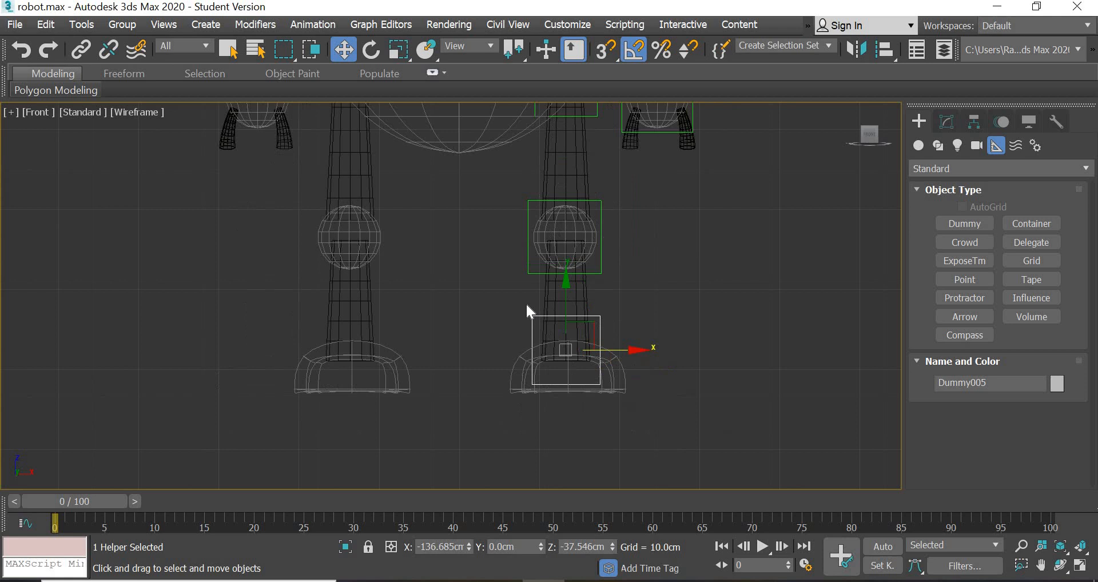
# - Mirror the selected ankle, knee, hip, wrist and shoulder dummies along the X axis as clones
pyautogui.keyDown('ctrl'); pyautogui.click(527, 270); pyautogui.keyUp('ctrl')
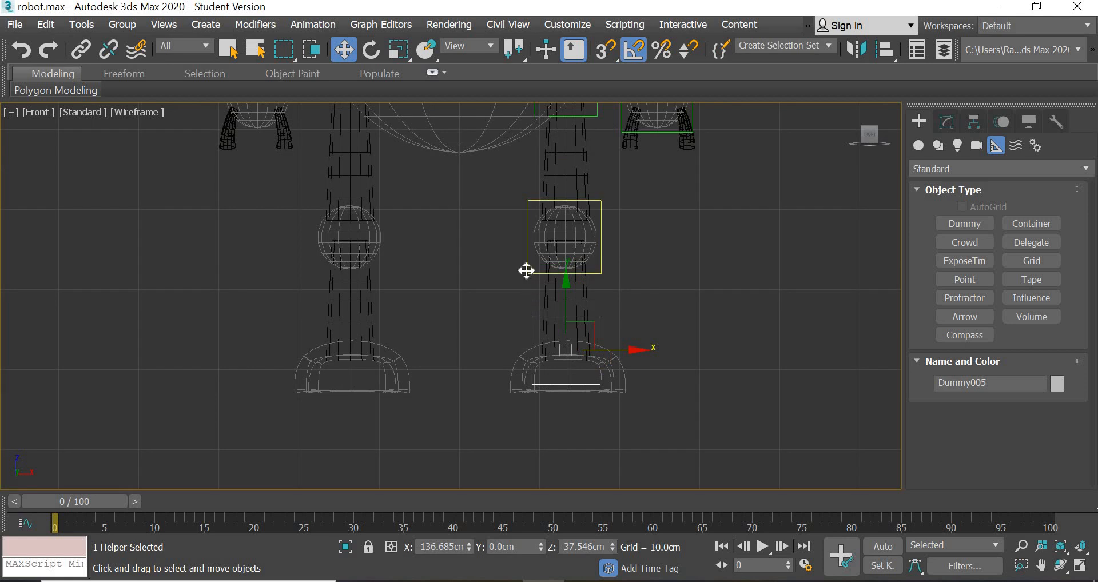
pyautogui.keyDown('ctrl'); pyautogui.click(597, 117); pyautogui.keyUp('ctrl')
pyautogui.moveTo(744, 200); pyautogui.dragTo(656, 367, button='middle')
pyautogui.keyDown('ctrl'); pyautogui.click(652, 321); pyautogui.keyUp('ctrl')
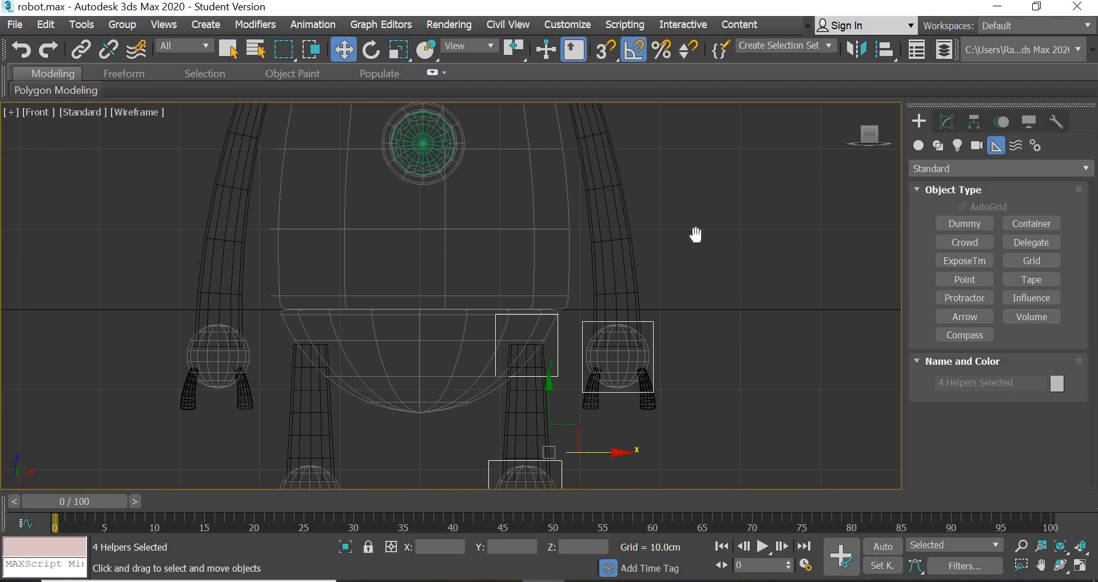
pyautogui.moveTo(699, 233); pyautogui.dragTo(625, 280, button='middle')
pyautogui.keyDown('ctrl'); pyautogui.click(626, 279); pyautogui.keyUp('ctrl')
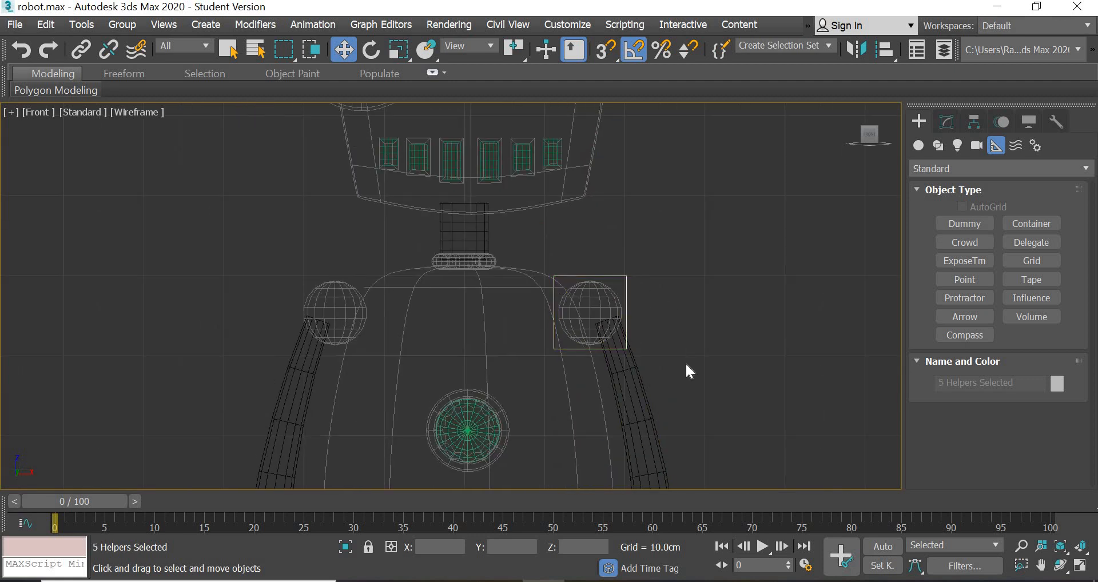
pyautogui.click(855, 49)
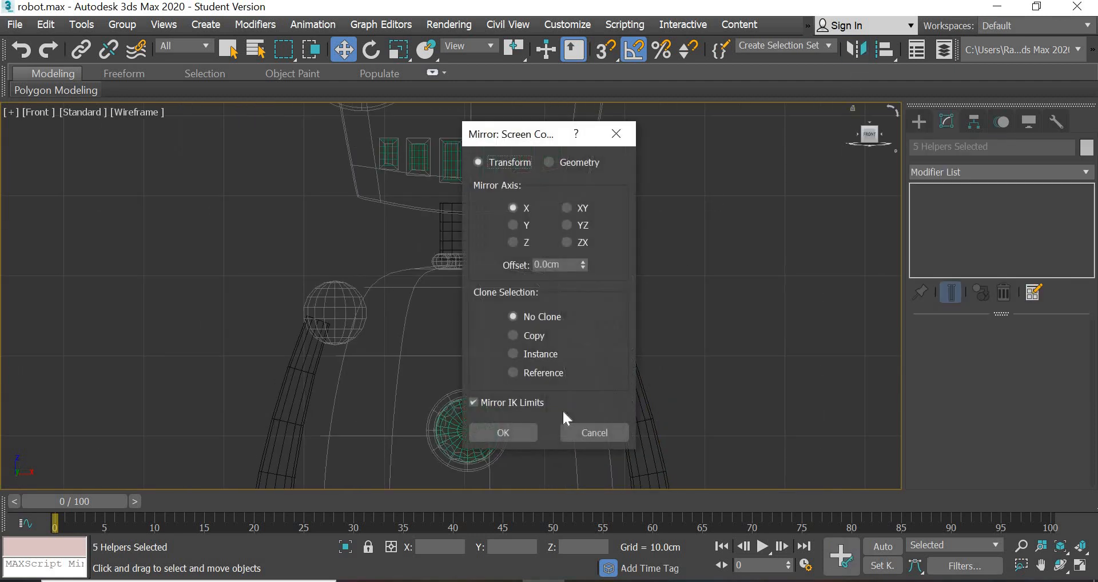
pyautogui.click(499, 428)
# - Move the mirrored dummies along X onto the joints of the robot's opposite arm and leg
pyautogui.moveTo(626, 410); pyautogui.dragTo(657, 155, button='middle')
pyautogui.scroll(-2, 657, 155)
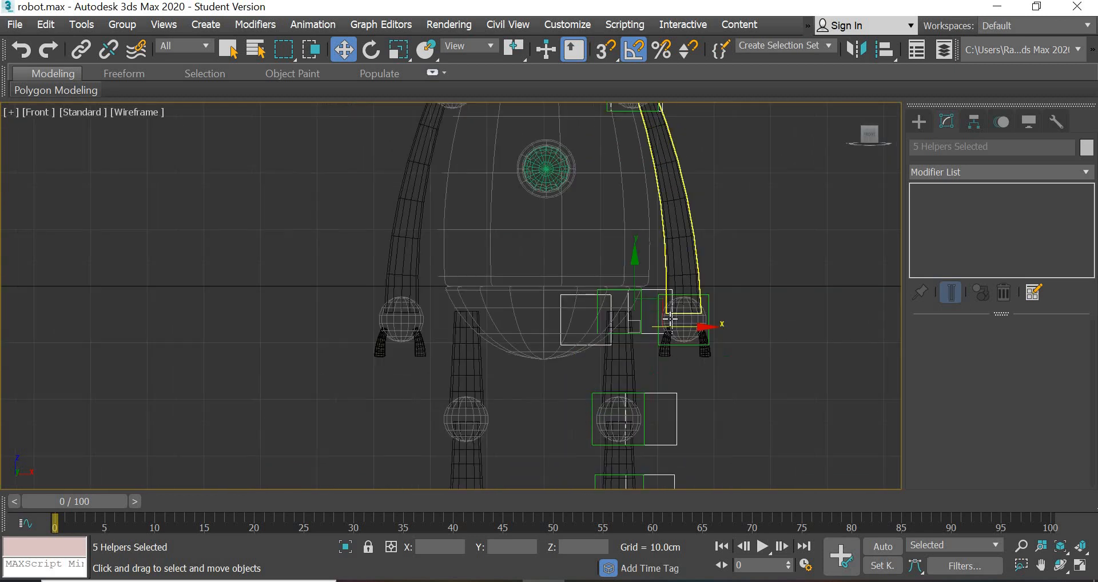
pyautogui.moveTo(690, 330); pyautogui.dragTo(504, 339)
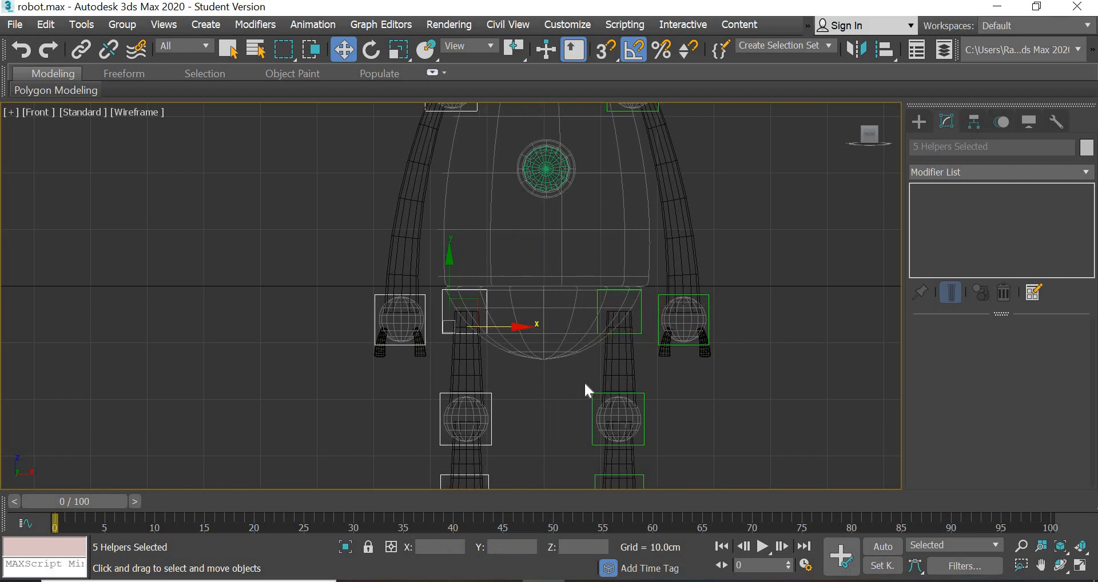
pyautogui.scroll(-5, 652, 378)
pyautogui.click(649, 379)
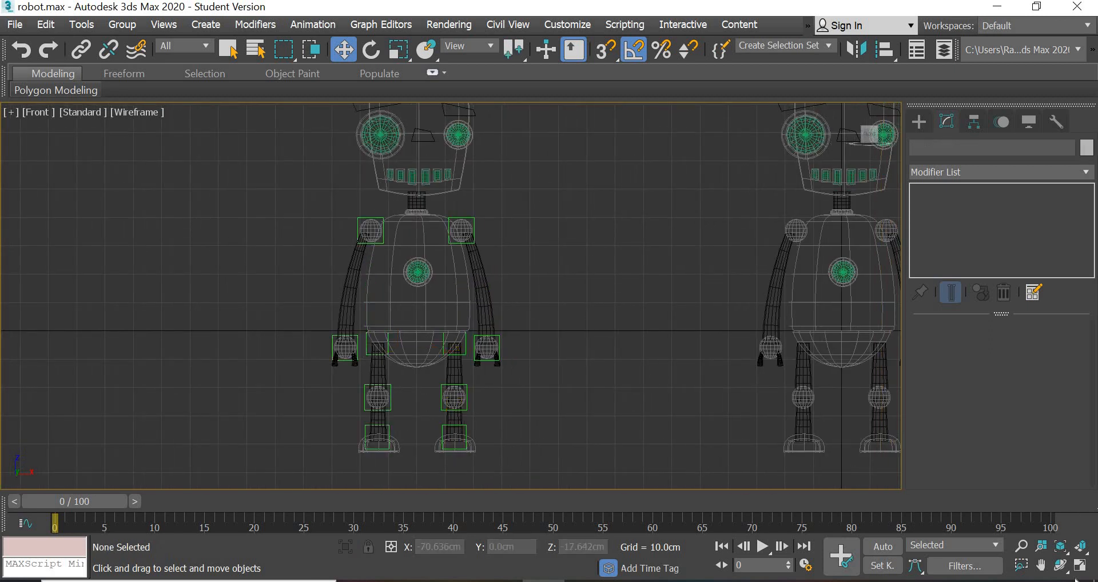
# - In an enlarged Perspective view, link the robot's left foot to its ankle dummy
pyautogui.click(1087, 568)
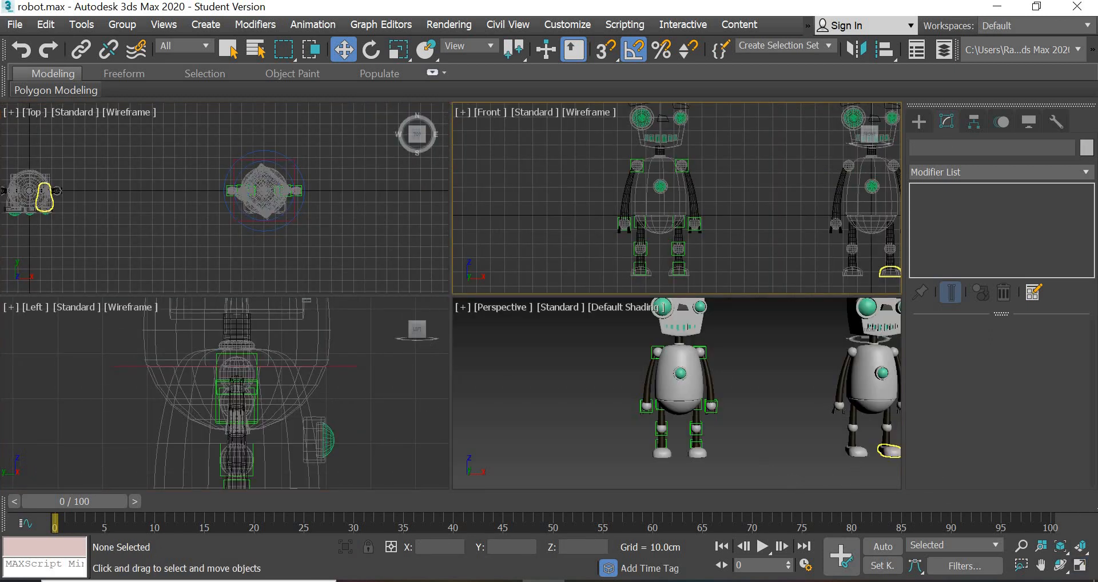
pyautogui.click(765, 463)
pyautogui.click(1080, 567)
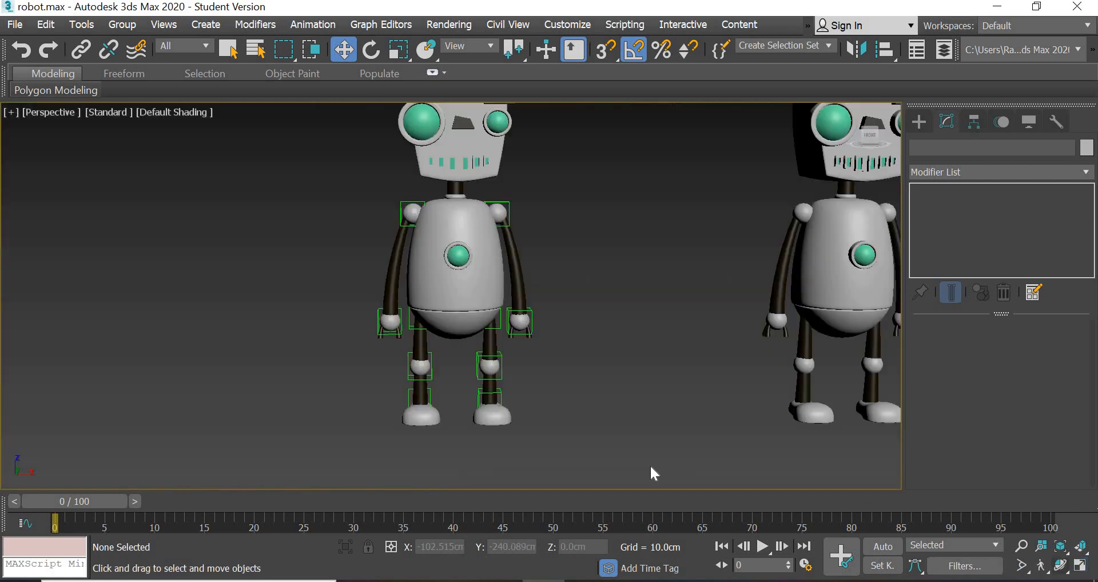
pyautogui.keyDown('alt'); pyautogui.moveTo(744, 452); pyautogui.dragTo(550, 360, button='middle'); pyautogui.keyUp('alt')
pyautogui.moveTo(537, 429); pyautogui.dragTo(448, 357, button='middle')
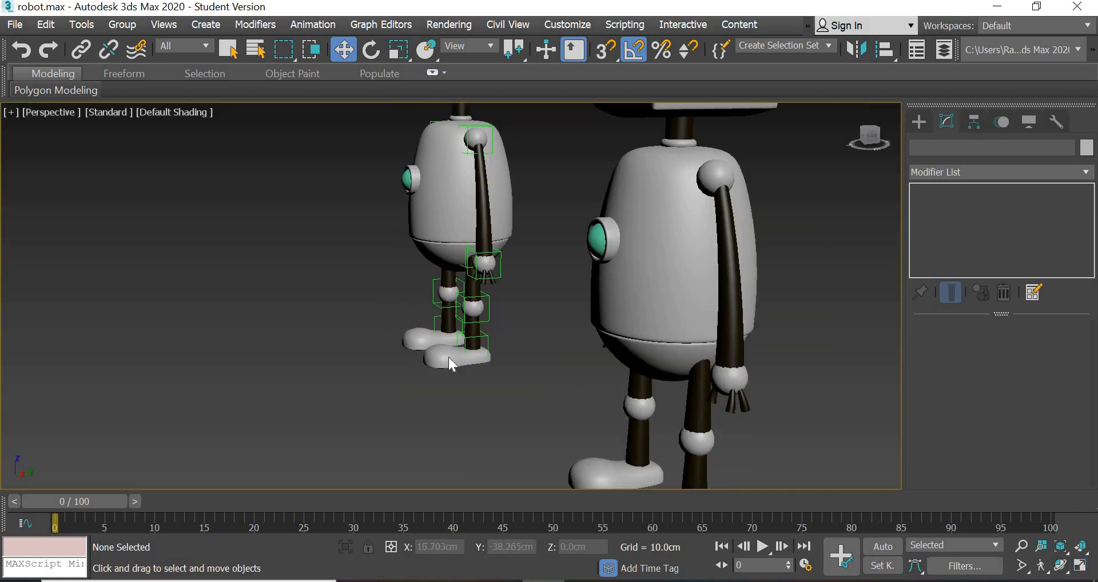
pyautogui.scroll(5, 444, 358)
pyautogui.scroll(3, 392, 319)
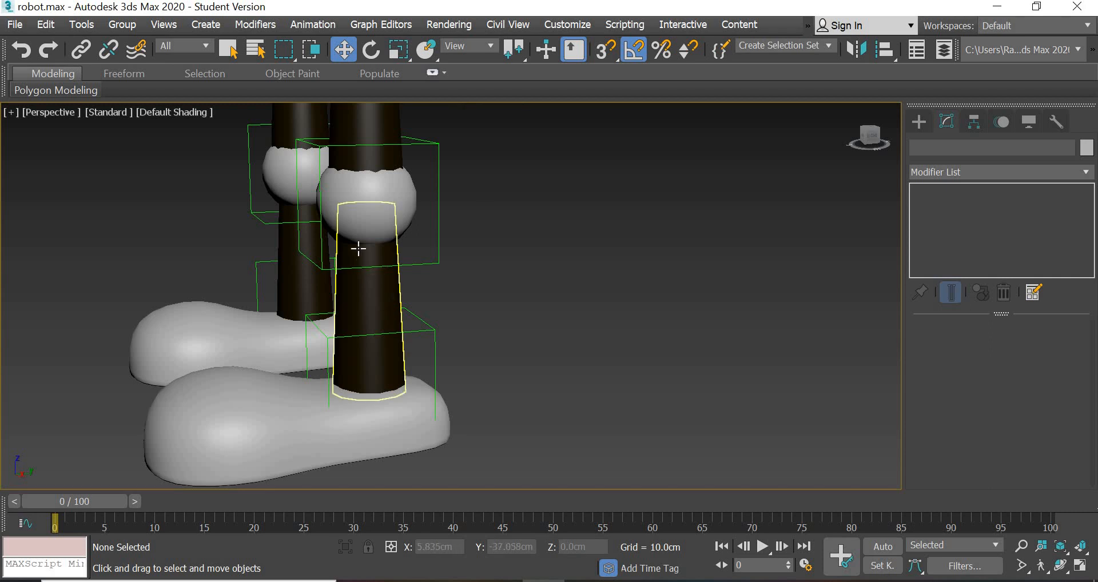
pyautogui.moveTo(367, 223); pyautogui.dragTo(373, 199, button='middle')
pyautogui.click(81, 50)
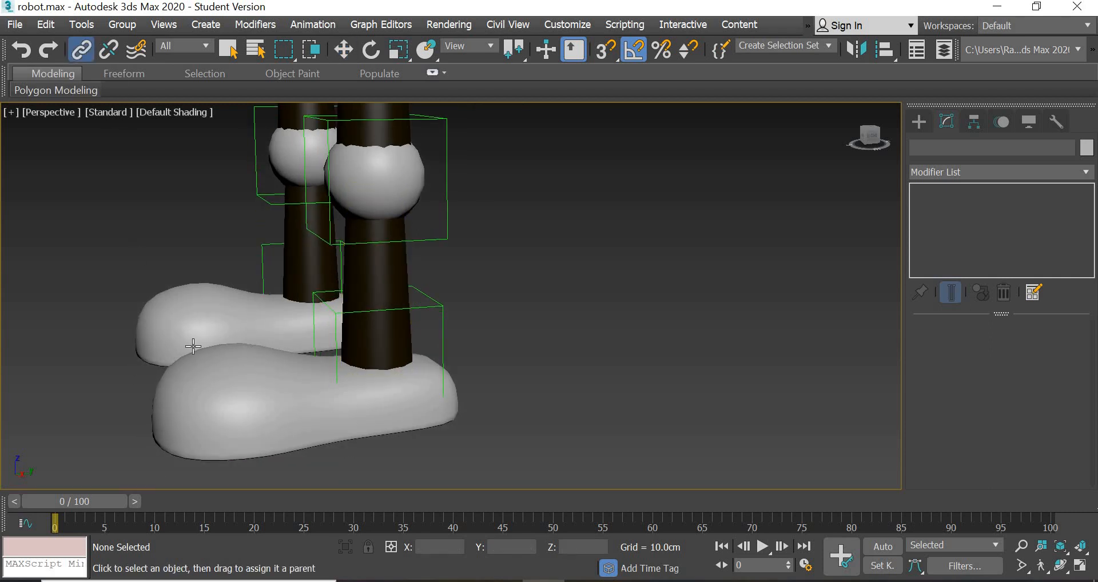
pyautogui.moveTo(436, 360); pyautogui.dragTo(451, 309)
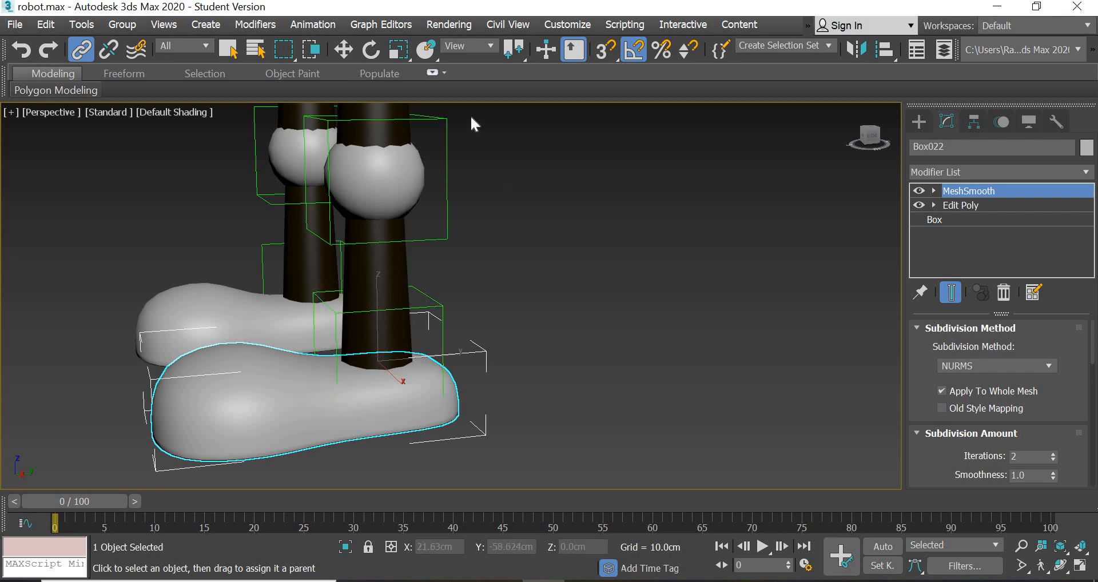
pyautogui.click(501, 136)
# - Rotate the left ankle dummy 70 degrees about Z to test the foot link, and undo the rotation
pyautogui.click(372, 50)
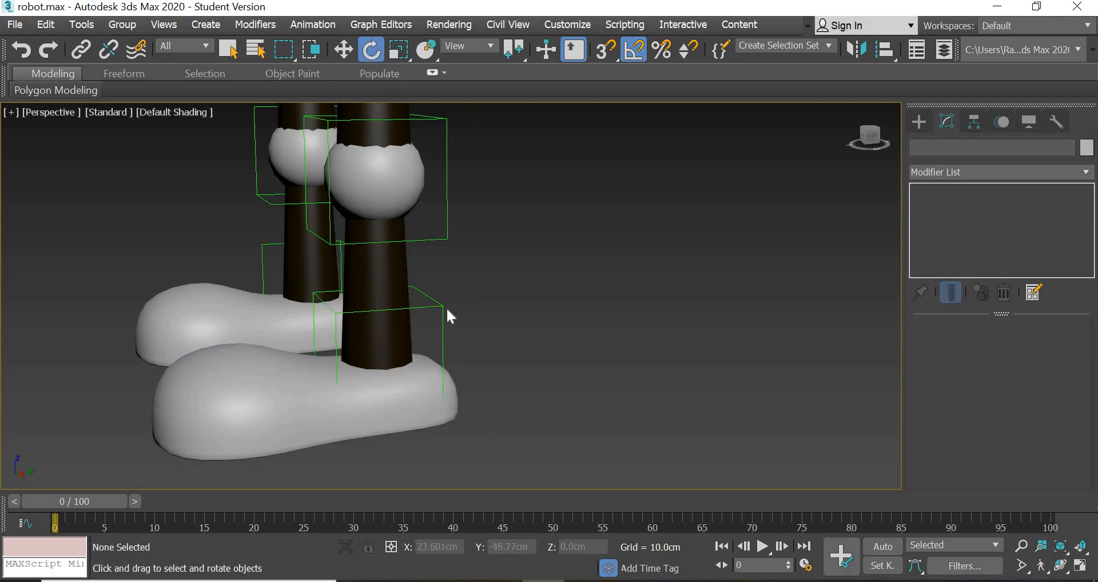
pyautogui.click(438, 306)
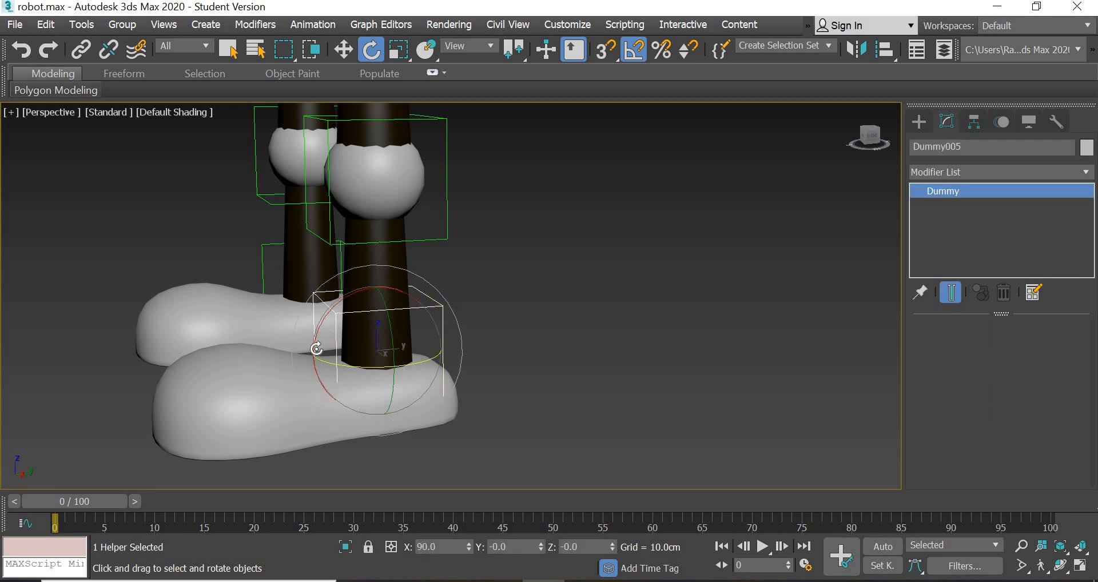
pyautogui.moveTo(316, 348); pyautogui.dragTo(533, 392)
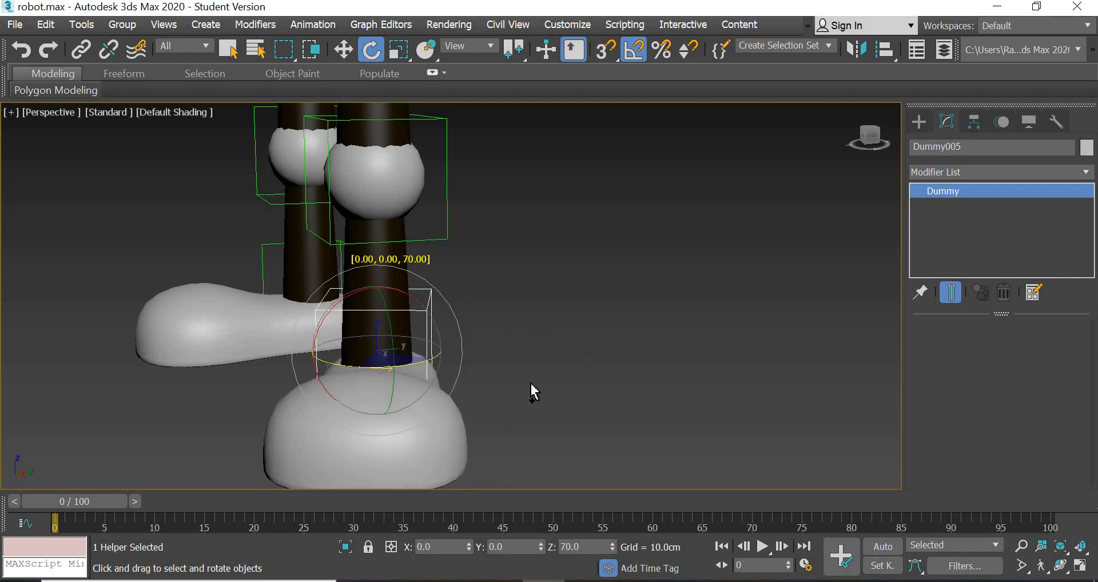
pyautogui.hotkey('ctrl', 'z')
# - Link the left lower-leg cylinder and the knee sphere together to the knee dummy
pyautogui.click(82, 50)
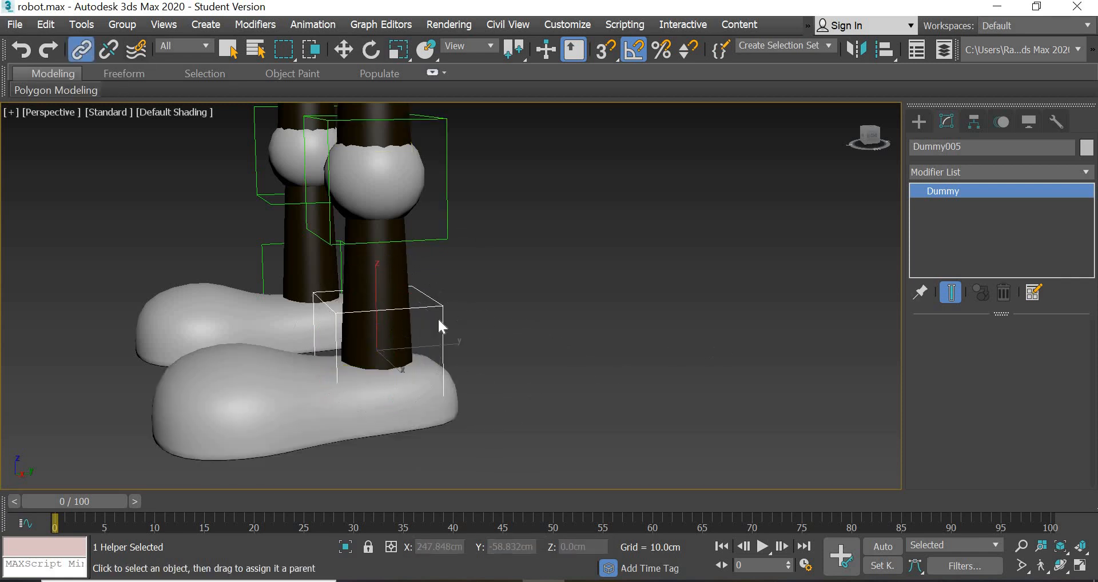
pyautogui.click(393, 271)
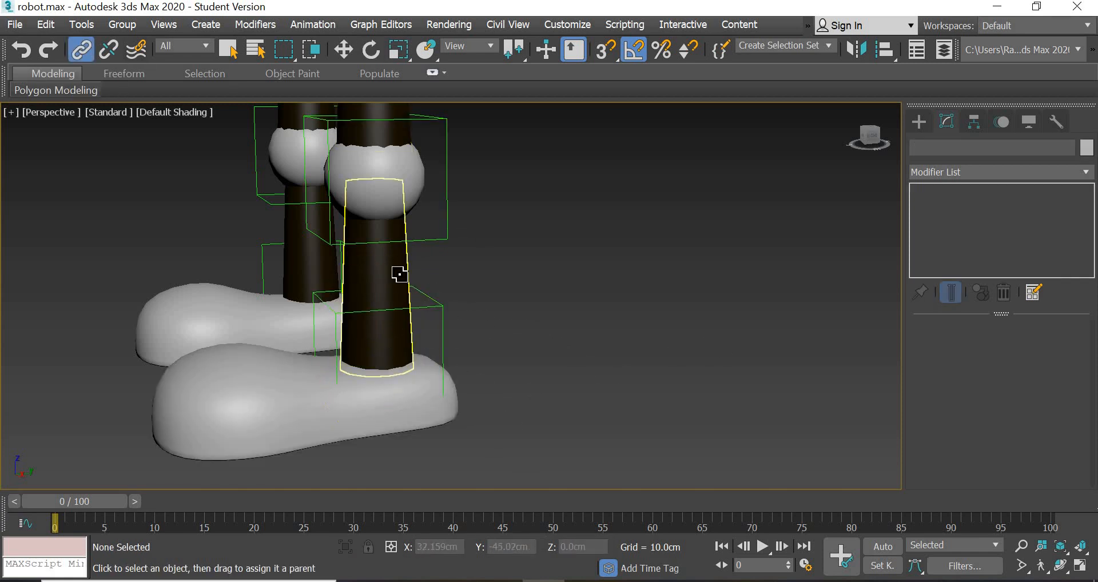
pyautogui.keyDown('ctrl'); pyautogui.click(418, 168); pyautogui.keyUp('ctrl')
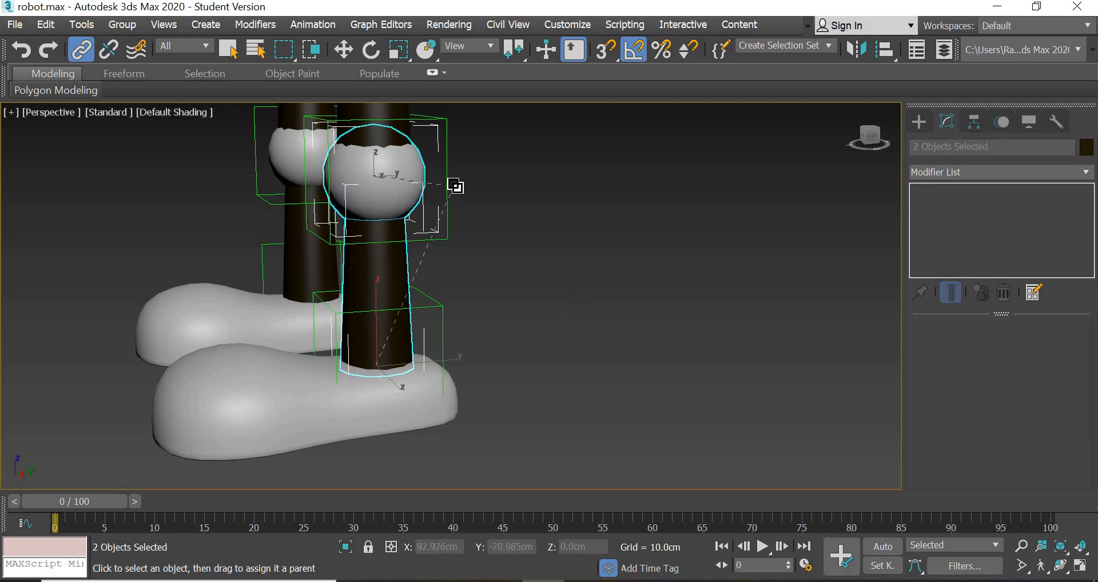
pyautogui.moveTo(455, 187); pyautogui.dragTo(446, 181)
pyautogui.click(345, 49)
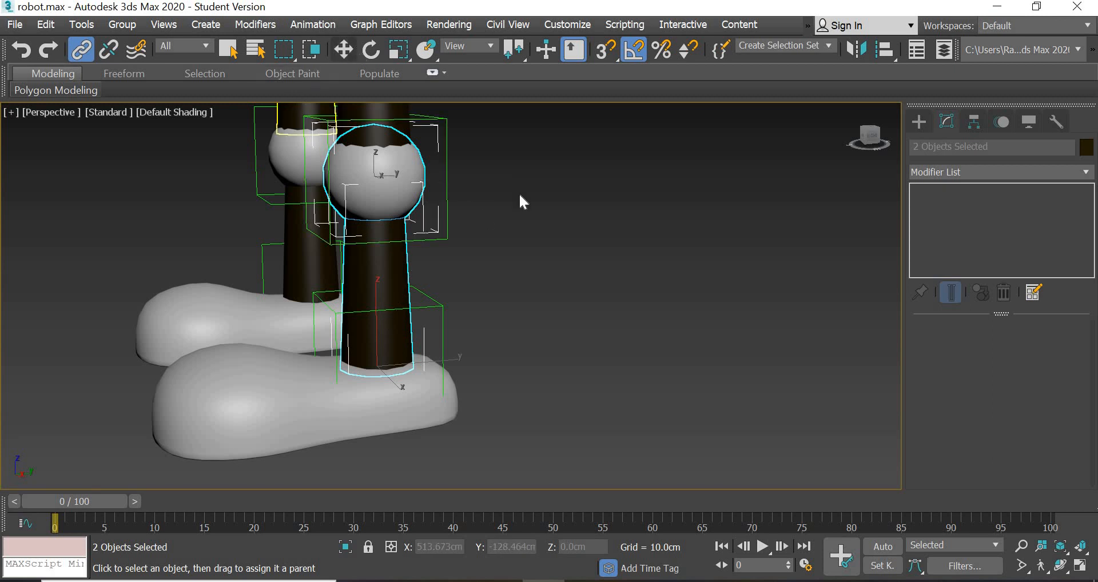
pyautogui.moveTo(706, 286); pyautogui.dragTo(742, 347, button='middle')
pyautogui.click(738, 344)
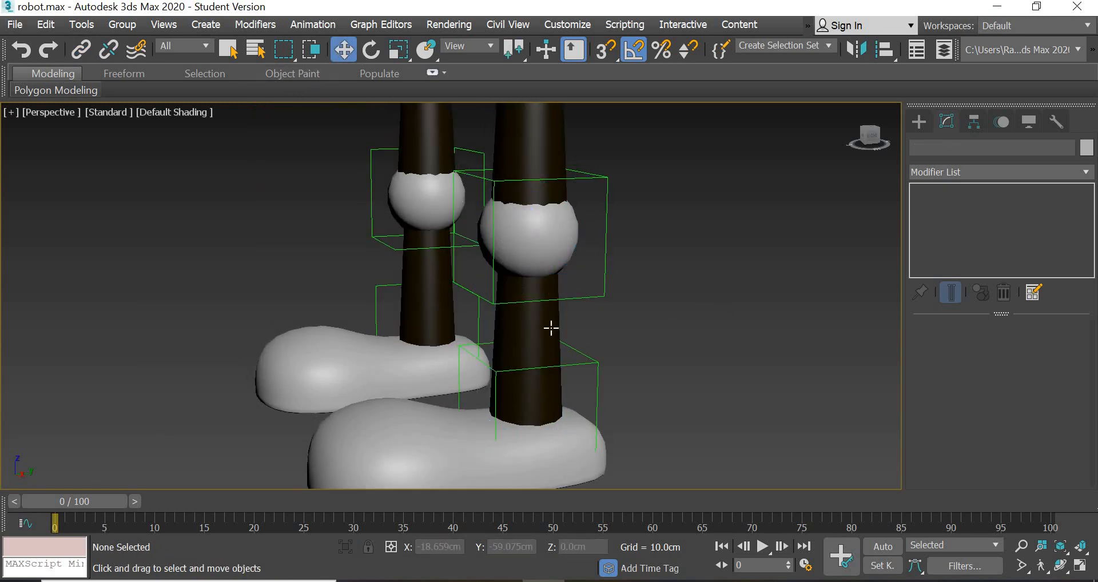
# - Try rotating the knee sphere of the robot without dummies, and undo the rotation
pyautogui.click(543, 325)
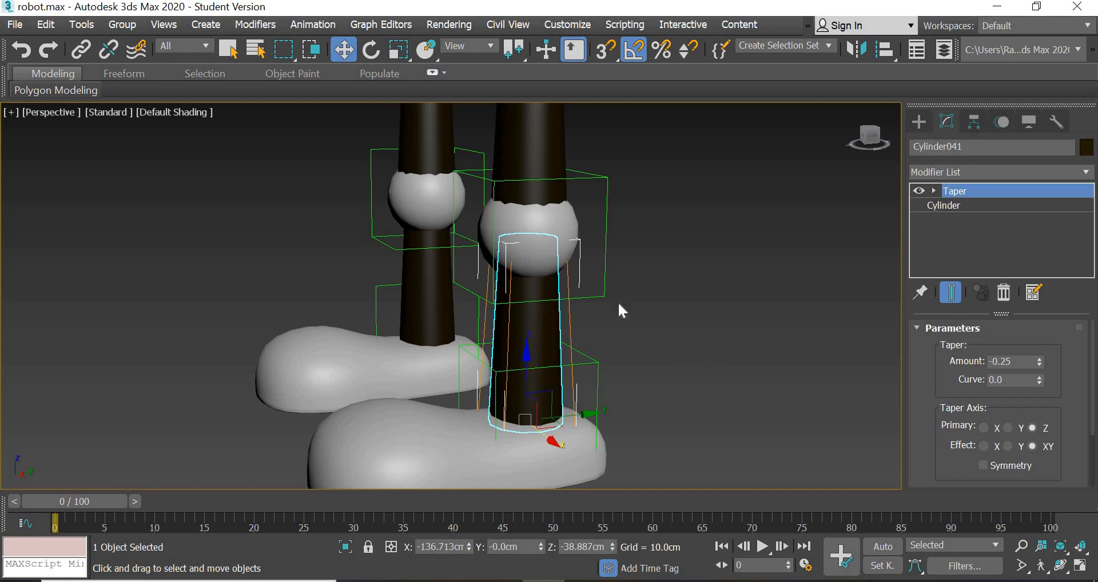
pyautogui.click(553, 236)
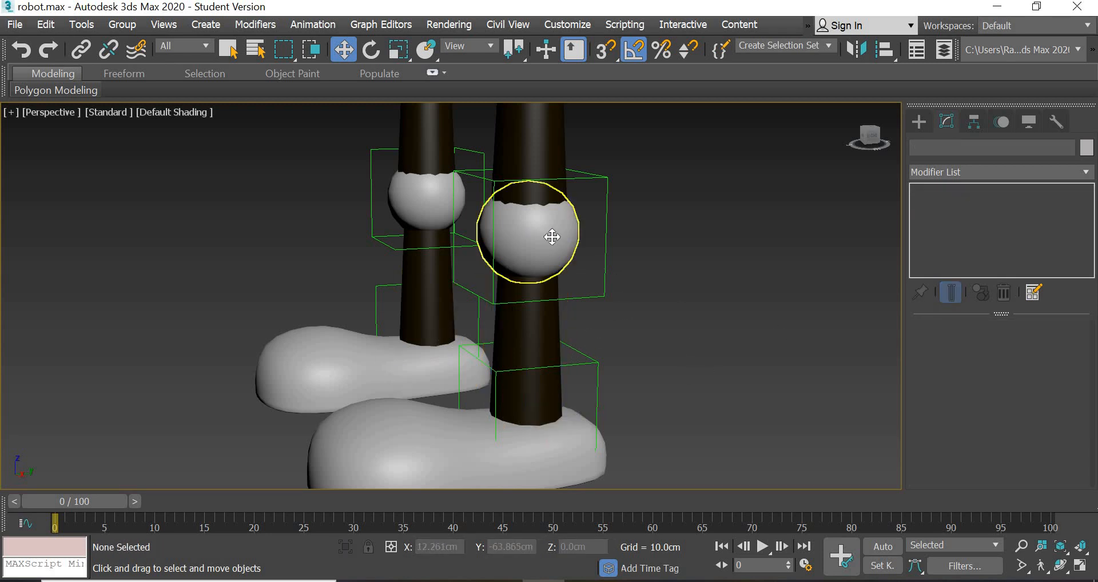
pyautogui.moveTo(365, 273); pyautogui.dragTo(361, 273, button='middle')
pyautogui.scroll(-5, 362, 274)
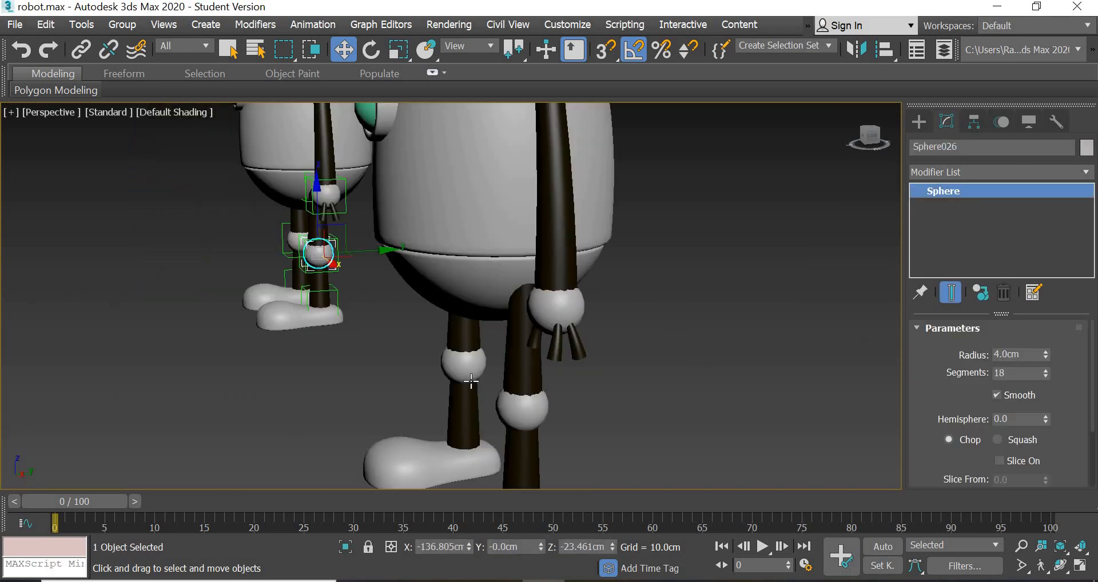
pyautogui.click(521, 406)
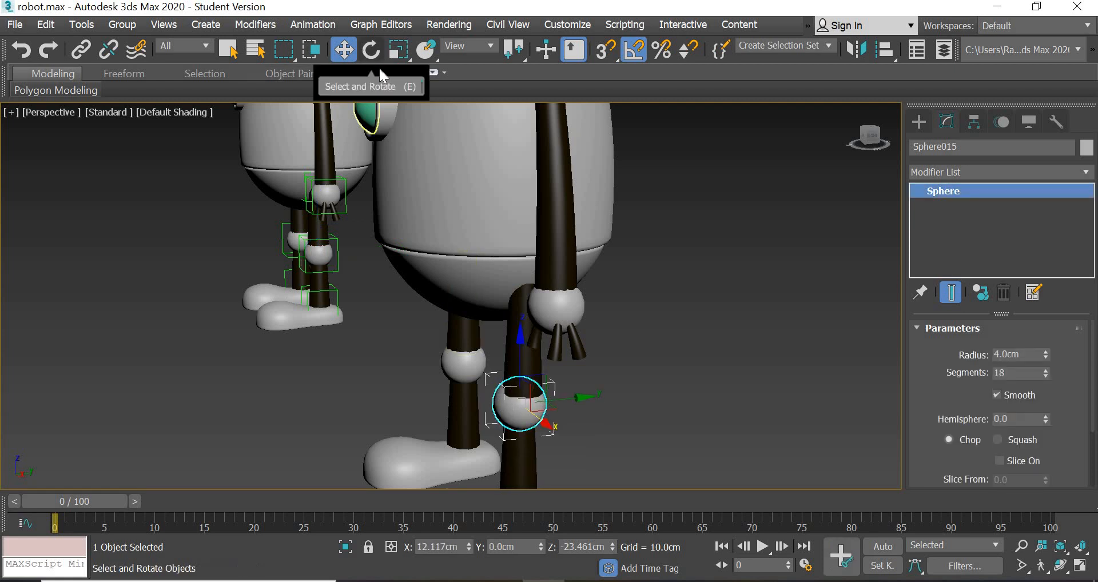
pyautogui.click(371, 49)
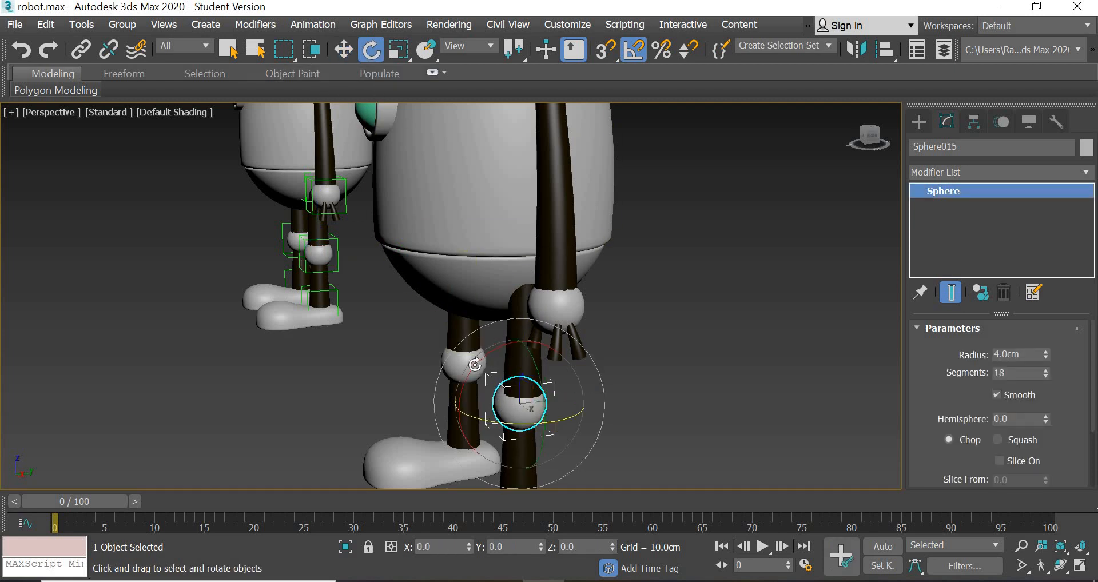
pyautogui.moveTo(475, 364)
pyautogui.mouseDown()
pyautogui.moveTo(474, 312)
pyautogui.moveTo(478, 353)
pyautogui.mouseUp()
pyautogui.hotkey('ctrl', 'z')
pyautogui.click(376, 284)
# - Rotate the dummy-equipped robot's left knee dummy to test its links, and undo the rotation
pyautogui.scroll(5, 374, 282)
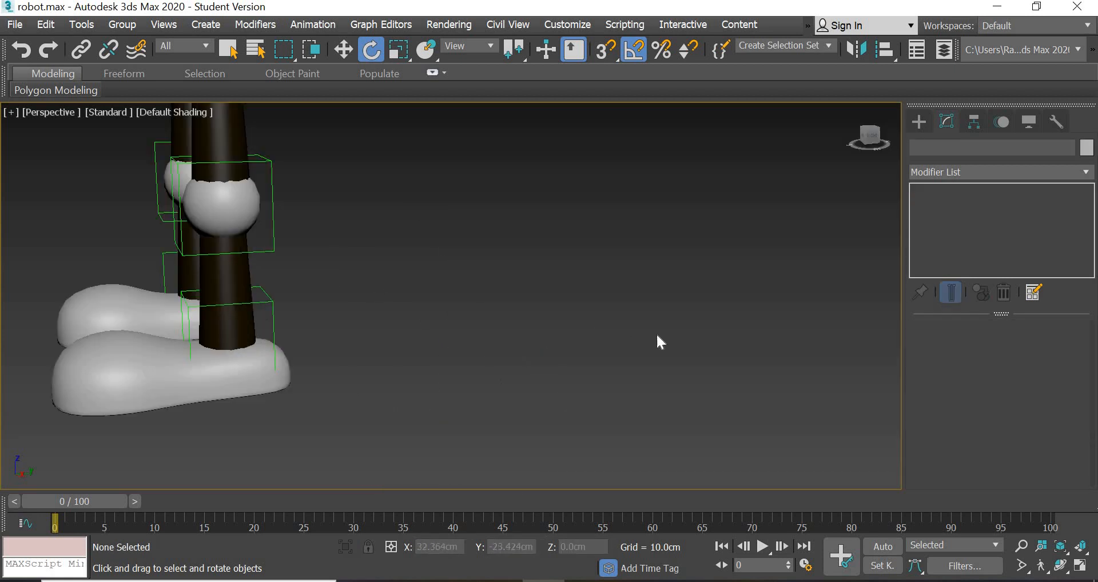
pyautogui.moveTo(375, 282); pyautogui.dragTo(658, 336, button='middle')
pyautogui.click(662, 327)
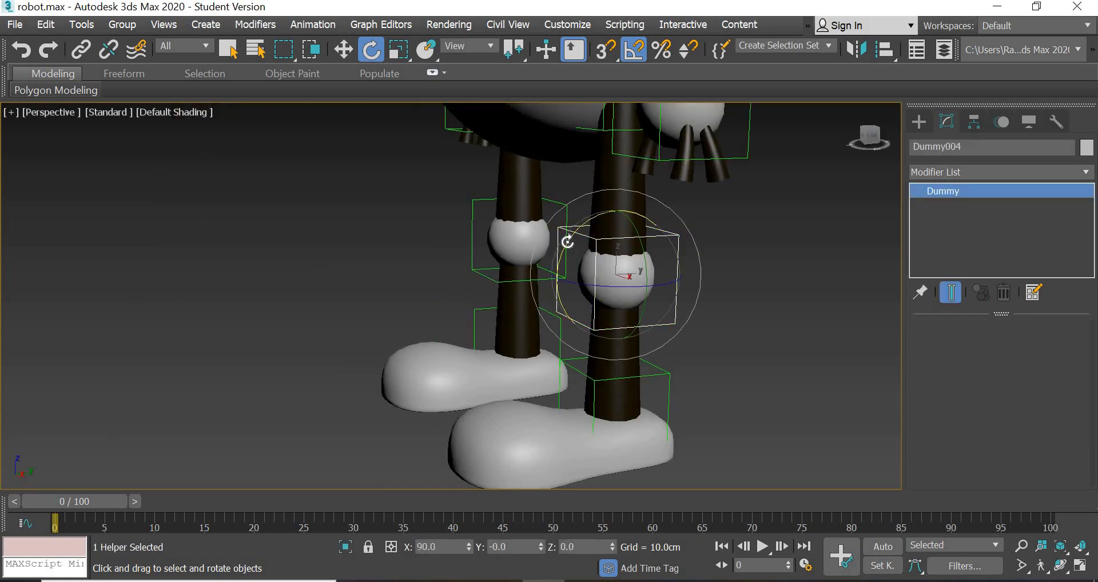
pyautogui.moveTo(608, 202); pyautogui.dragTo(775, 378)
pyautogui.hotkey('ctrl', 'z')
pyautogui.click(755, 242)
# - Link the left upper-leg cylinder to the hip dummy
pyautogui.moveTo(756, 242); pyautogui.dragTo(692, 379, button='middle')
pyautogui.scroll(-5, 741, 384)
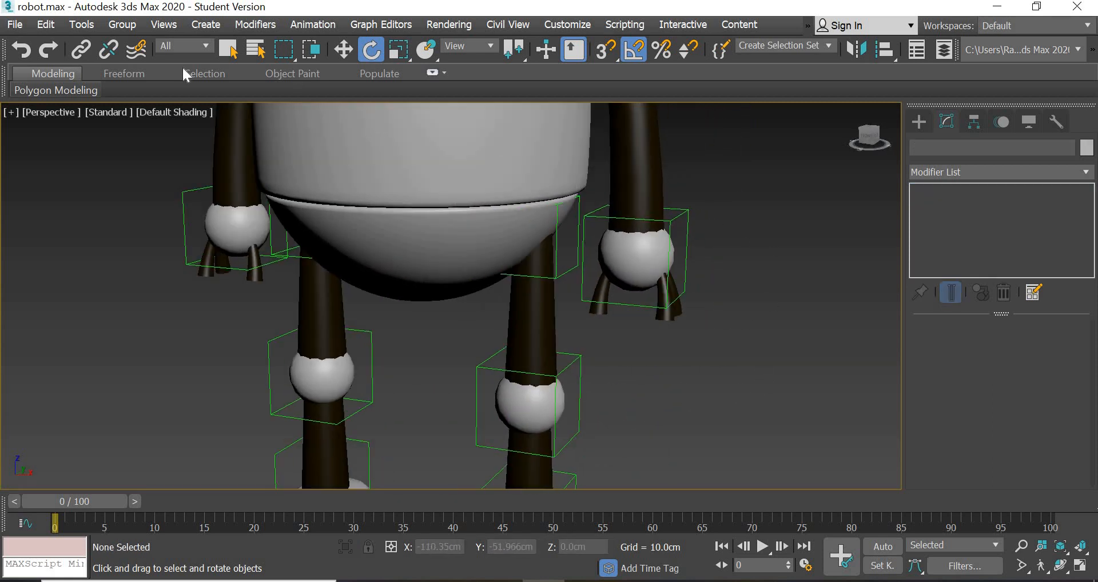
pyautogui.click(82, 52)
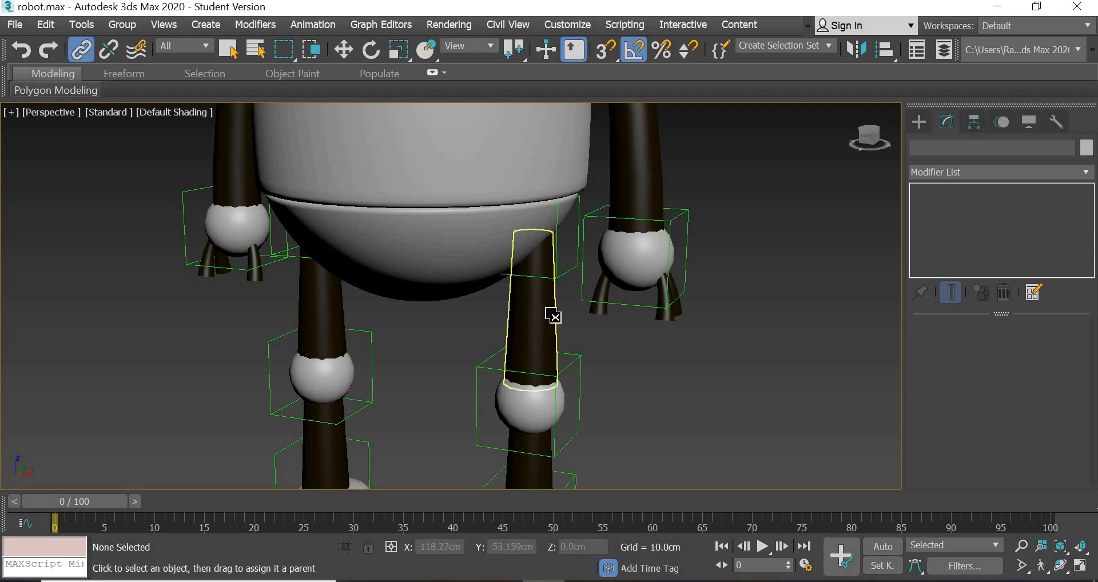
pyautogui.moveTo(546, 311); pyautogui.dragTo(580, 275)
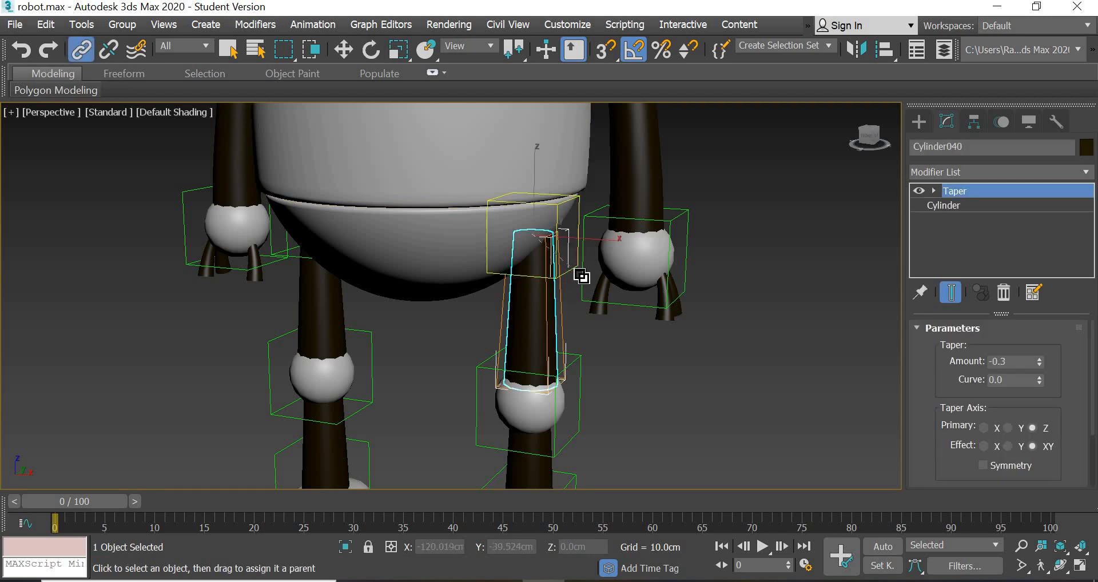
pyautogui.click(345, 53)
# - Link the left ankle dummy to the knee dummy, and the knee dummy to the hip dummy
pyautogui.moveTo(697, 279); pyautogui.dragTo(679, 183, button='middle')
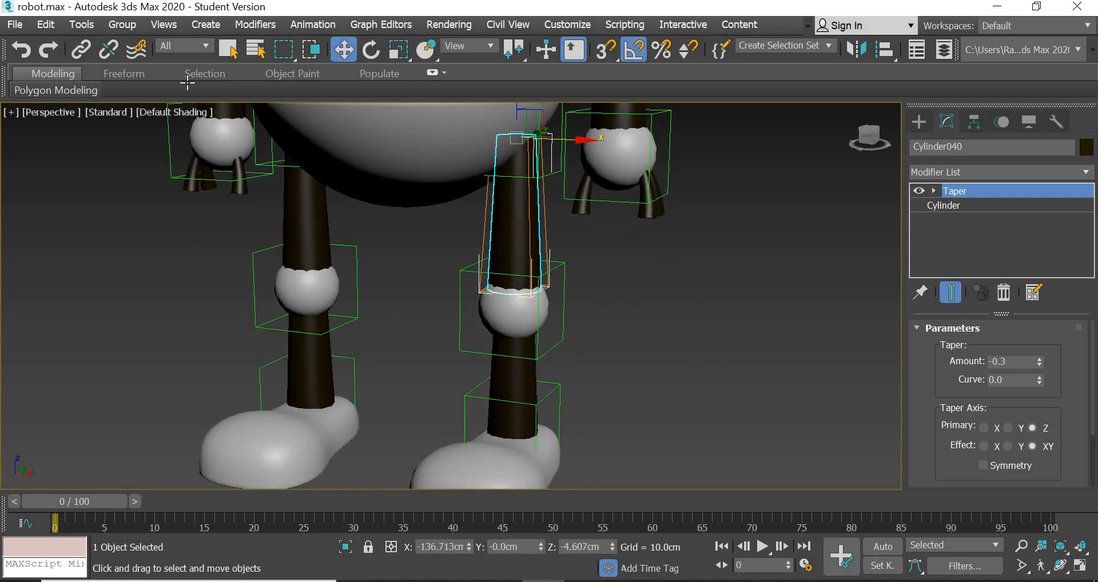
pyautogui.click(81, 50)
pyautogui.moveTo(570, 361); pyautogui.dragTo(527, 283)
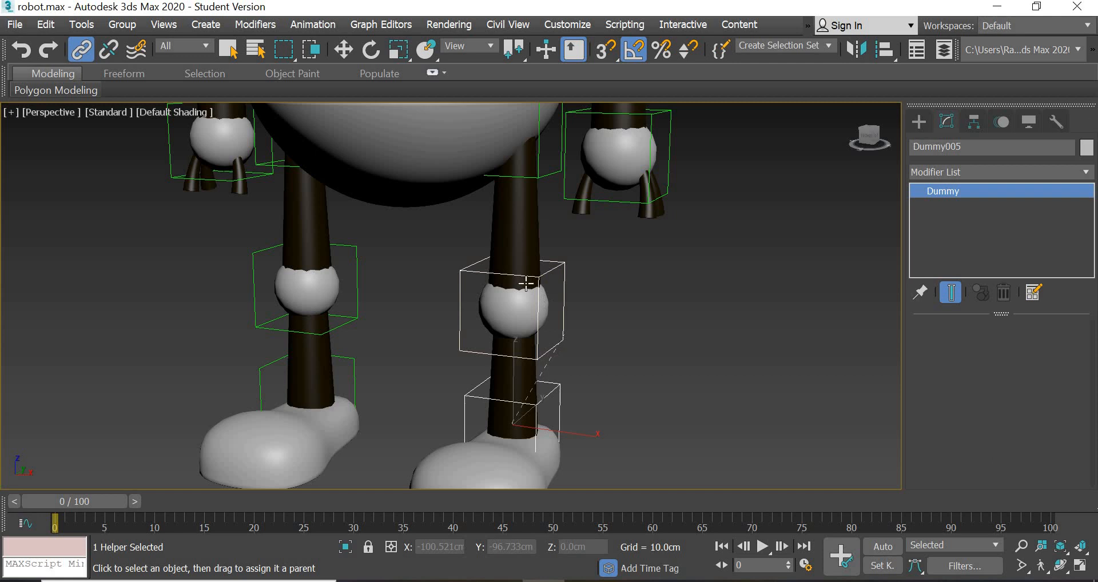
pyautogui.click(564, 269)
pyautogui.moveTo(555, 182); pyautogui.dragTo(553, 175)
pyautogui.moveTo(465, 275); pyautogui.dragTo(548, 178)
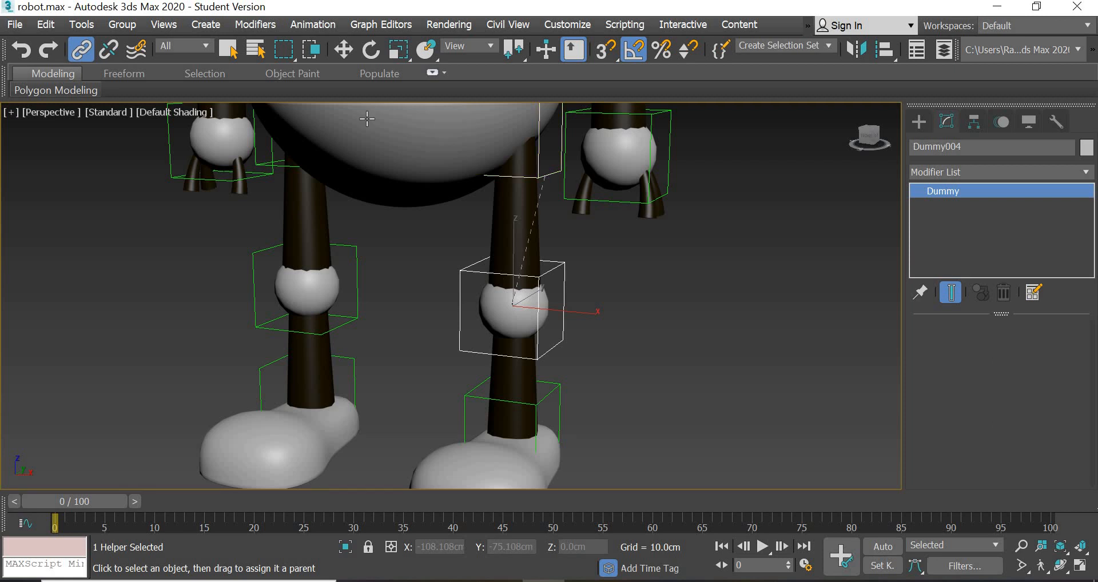
pyautogui.moveTo(367, 119); pyautogui.dragTo(366, 112)
pyautogui.press('w')
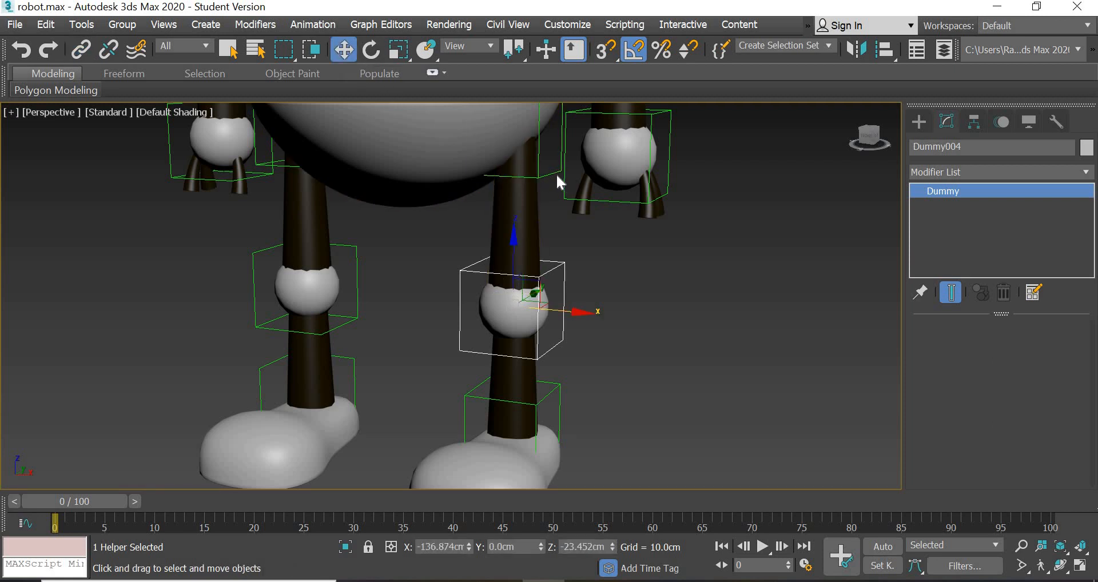
# - Rotate the robot's left hip dummy to test how the linked leg follows, and undo the rotation
pyautogui.click(556, 171)
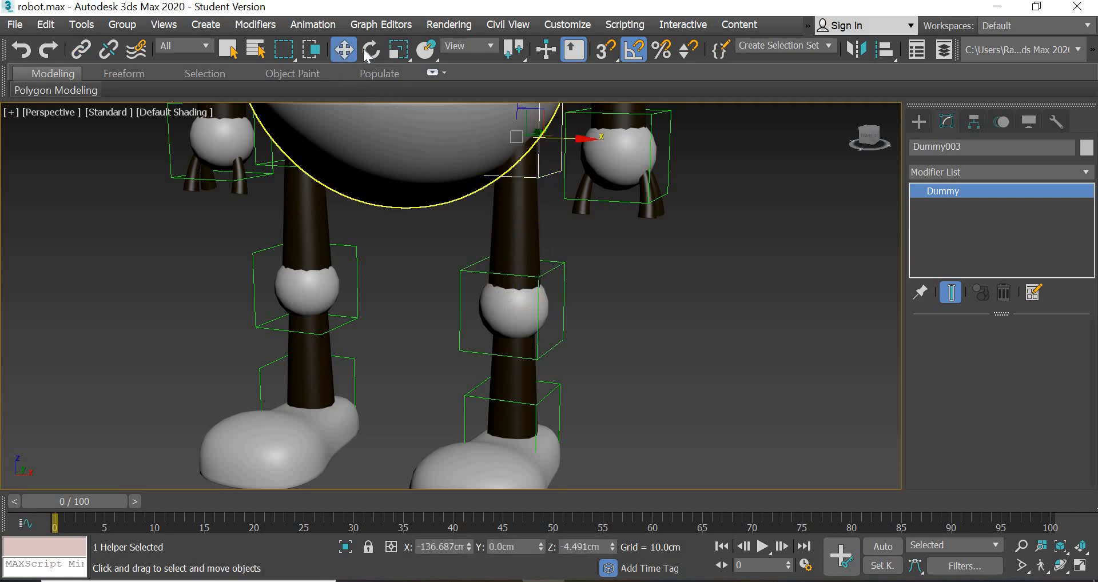
pyautogui.click(371, 50)
pyautogui.moveTo(498, 143); pyautogui.dragTo(618, 277)
pyautogui.hotkey('ctrl', 'z')
# - Rotate the left knee dummy to test how the lower leg follows, and undo the rotation
pyautogui.click(571, 295)
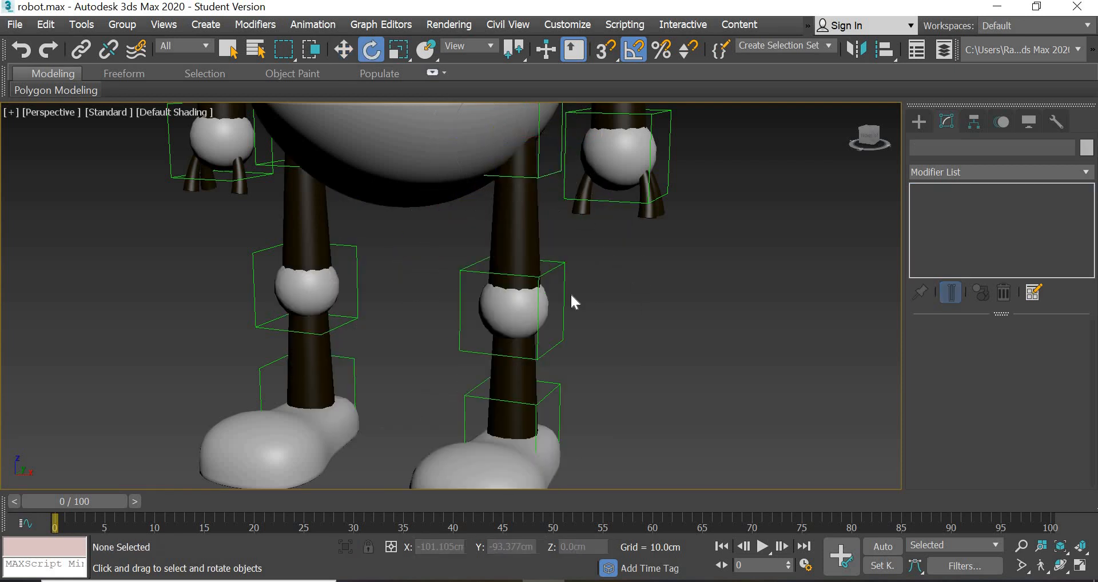
pyautogui.click(564, 306)
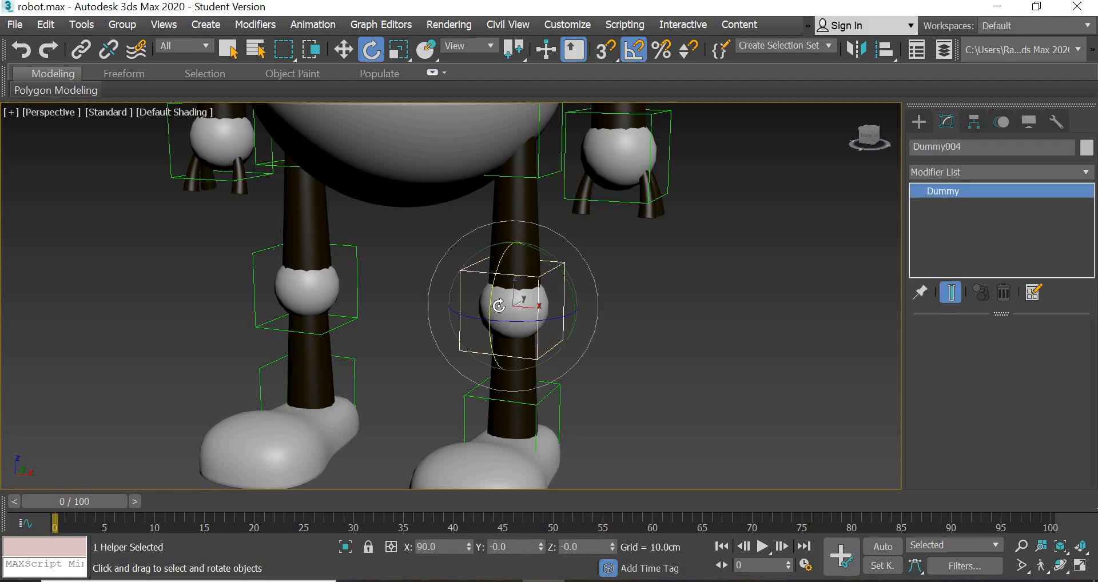
pyautogui.moveTo(505, 236); pyautogui.dragTo(653, 367)
pyautogui.hotkey('ctrl', 'z')
# - Rotate the left ankle dummy to test how the foot follows, and undo the rotation
pyautogui.click(551, 387)
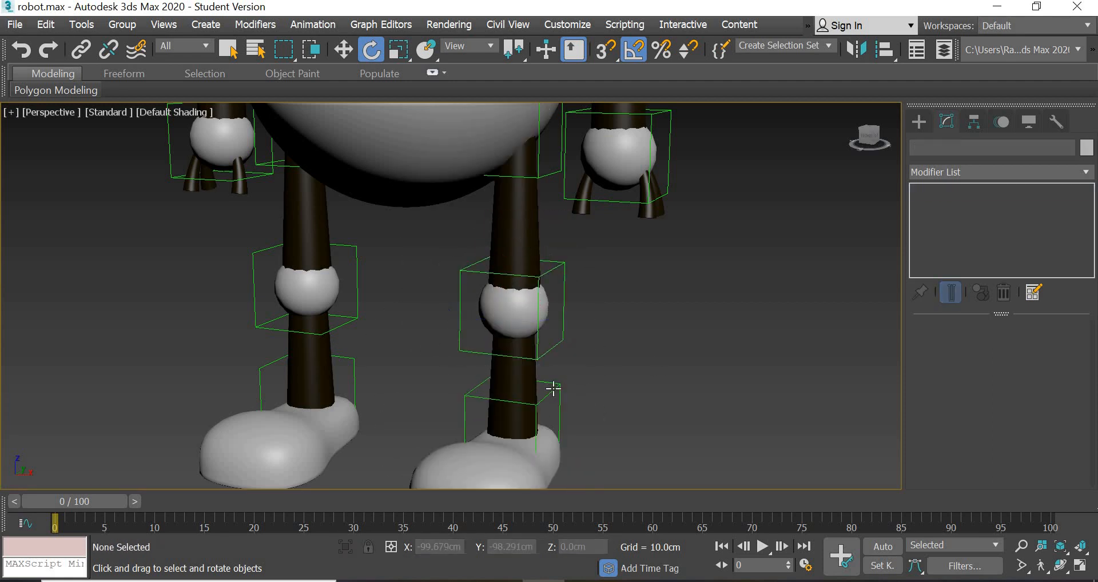
pyautogui.click(549, 442)
pyautogui.moveTo(506, 447); pyautogui.dragTo(733, 440)
pyautogui.hotkey('ctrl', 'z')
# - Select the robot's left hand sphere with its three finger cylinders and link them to the wrist dummy
pyautogui.moveTo(634, 387)
pyautogui.mouseDown(button='middle')
pyautogui.moveTo(654, 375)
pyautogui.moveTo(662, 387)
pyautogui.moveTo(627, 387)
pyautogui.moveTo(616, 410)
pyautogui.moveTo(620, 400)
pyautogui.mouseUp(button='middle')
pyautogui.click(543, 292)
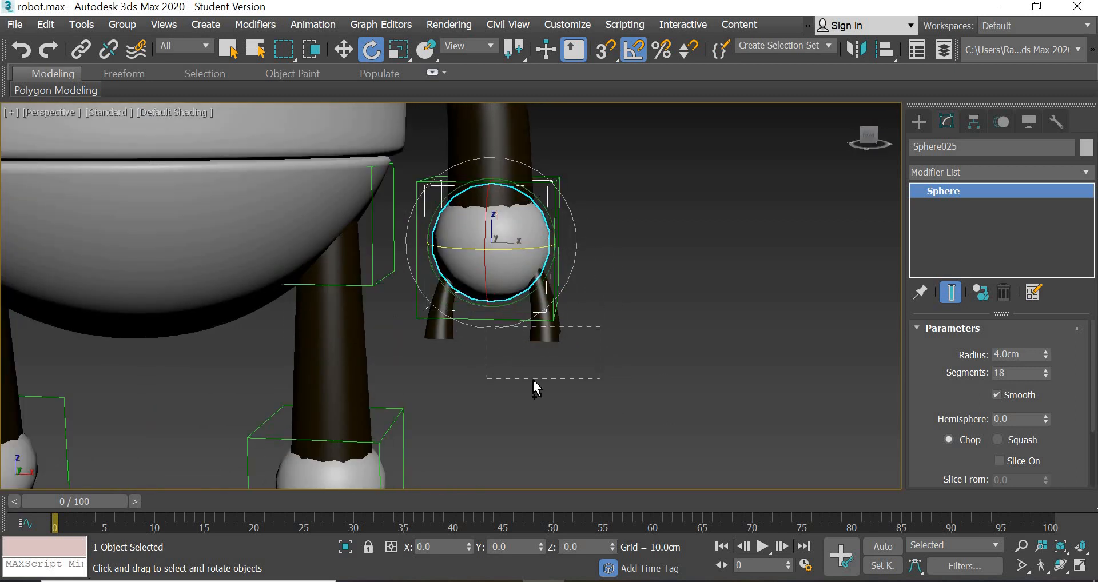
pyautogui.moveTo(479, 369); pyautogui.dragTo(434, 352)
pyautogui.keyDown('ctrl'); pyautogui.click(436, 327); pyautogui.keyUp('ctrl')
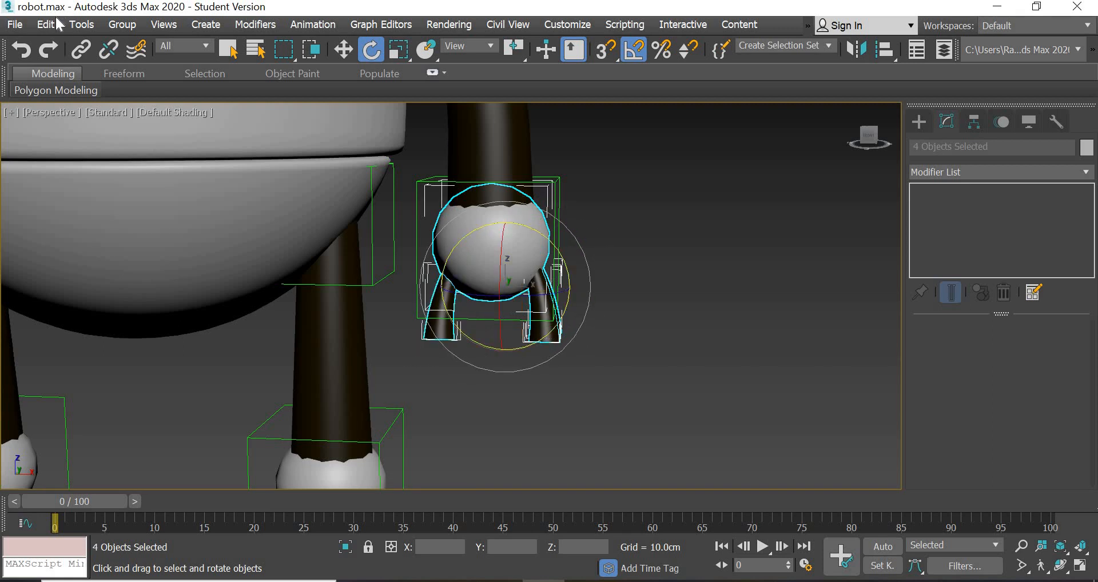
pyautogui.click(80, 50)
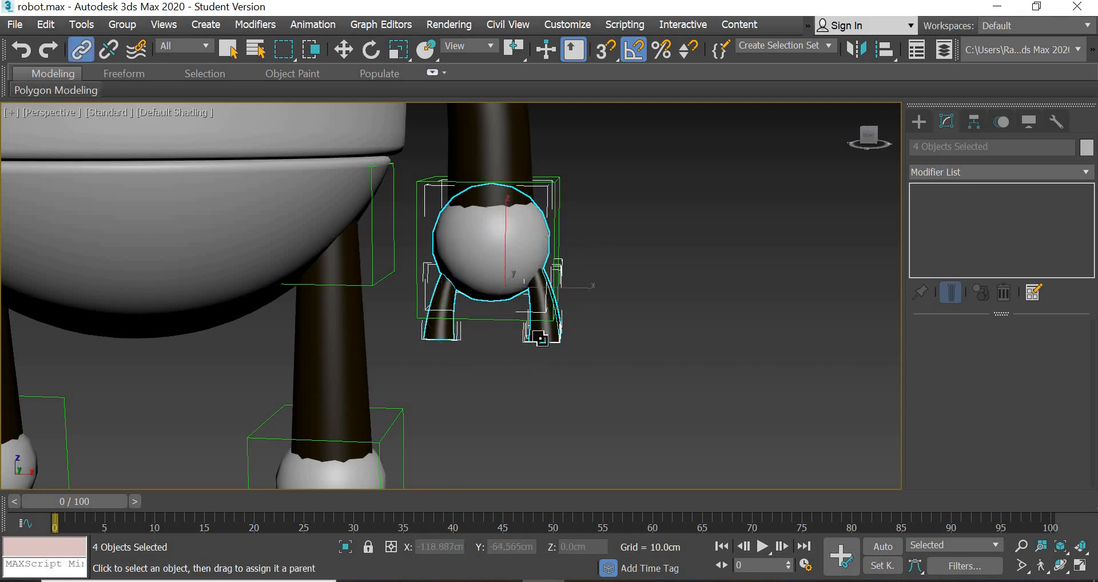
pyautogui.moveTo(466, 239); pyautogui.dragTo(429, 192)
# - Link the left arm cylinder and the shoulder sphere to the left shoulder dummy
pyautogui.moveTo(642, 202); pyautogui.dragTo(678, 385, button='middle')
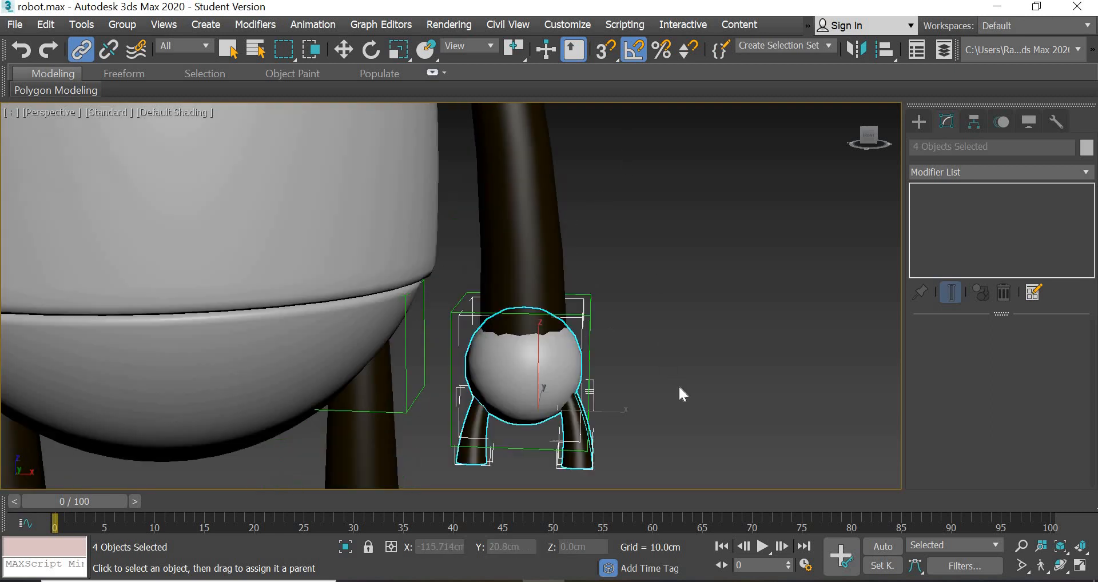
pyautogui.scroll(-4, 637, 277)
pyautogui.moveTo(614, 281); pyautogui.dragTo(597, 365, button='middle')
pyautogui.click(599, 366)
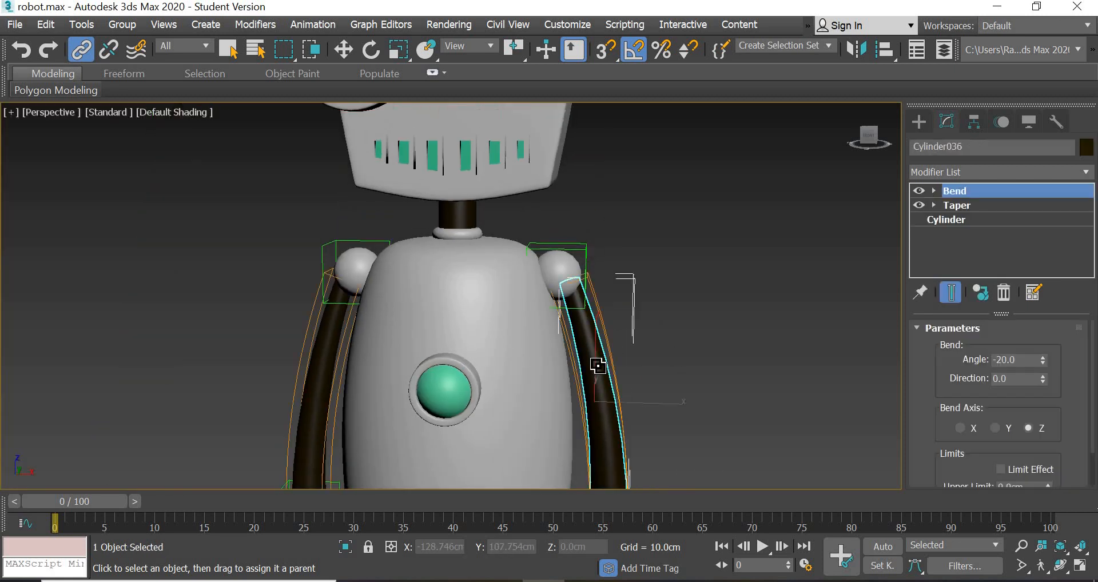
pyautogui.keyDown('ctrl'); pyautogui.click(563, 268); pyautogui.keyUp('ctrl')
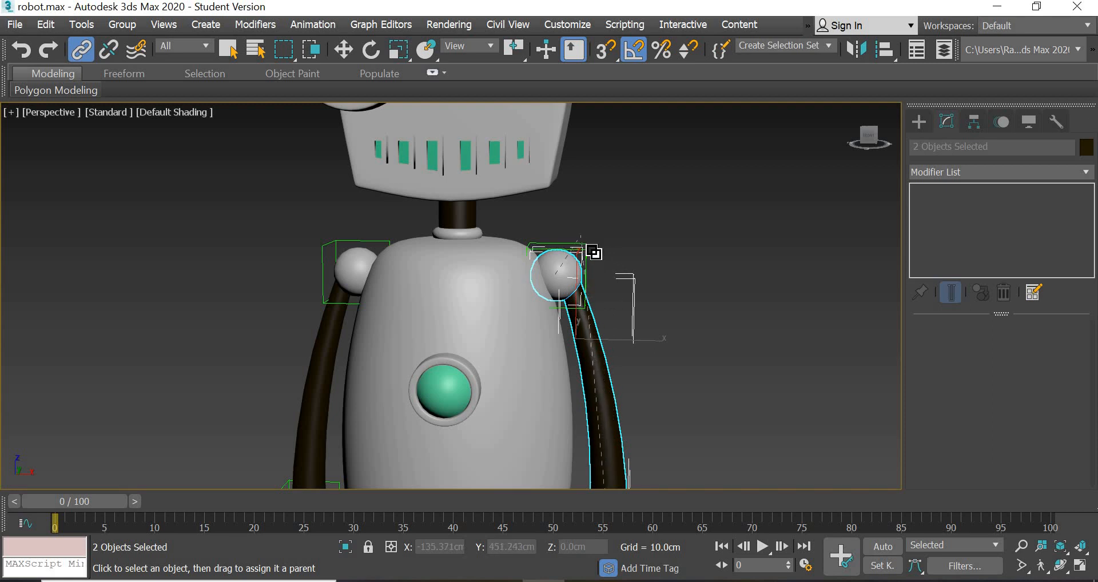
pyautogui.click(344, 50)
# - Rotate the left shoulder dummy to test how the arm follows, and cancel the rotation
pyautogui.click(595, 255)
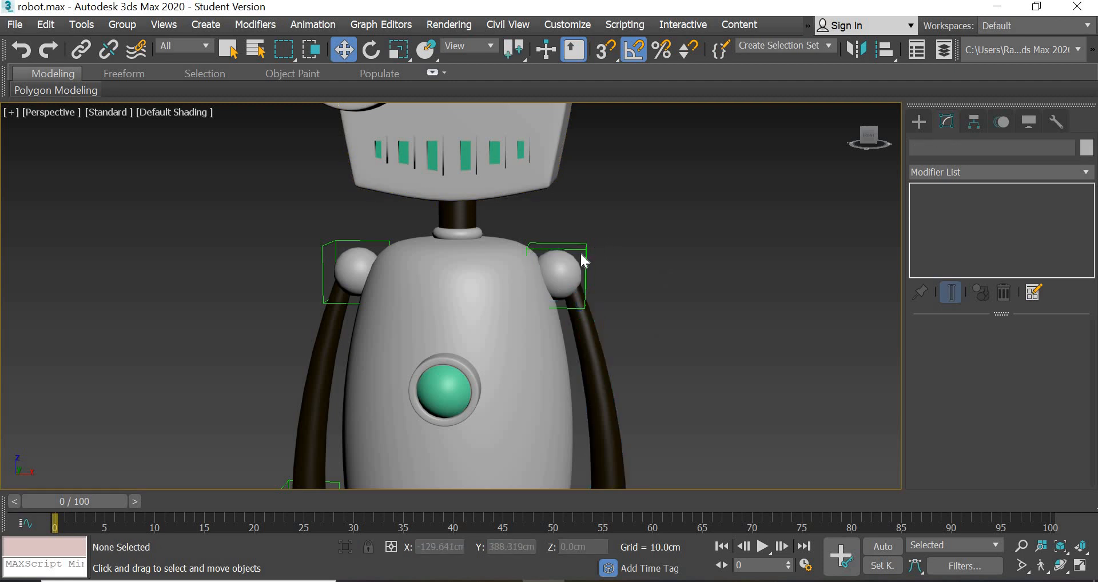
pyautogui.click(583, 252)
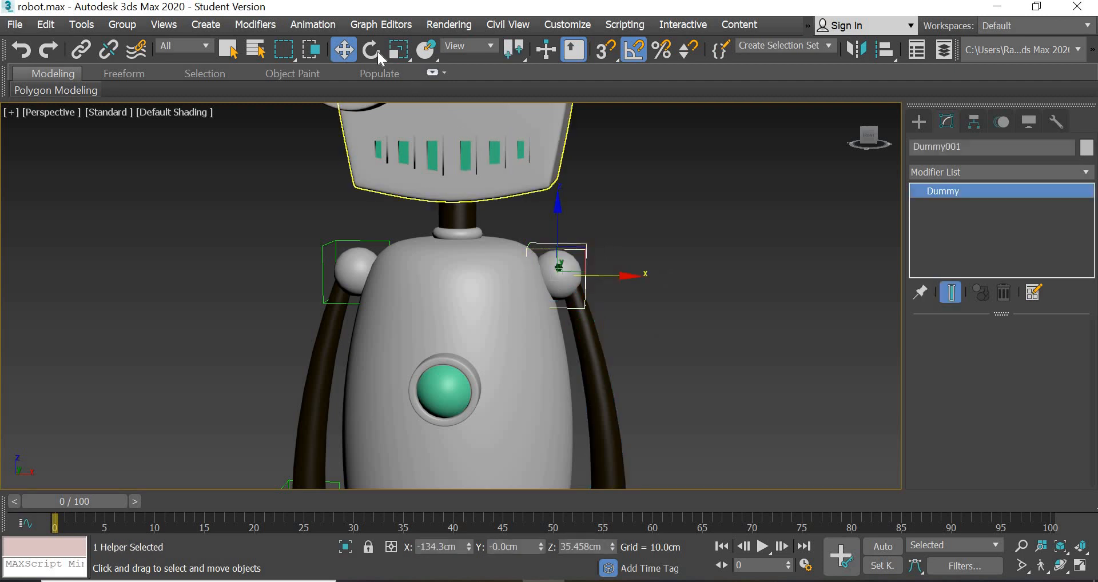
pyautogui.press('e')
pyautogui.moveTo(612, 221); pyautogui.dragTo(635, 198)
pyautogui.moveTo(763, 423); pyautogui.dragTo(763, 453)
pyautogui.rightClick(763, 453)
# - Rotate the left wrist dummy to test how the hand follows, and cancel the rotation
pyautogui.moveTo(763, 453); pyautogui.dragTo(750, 262, button='middle')
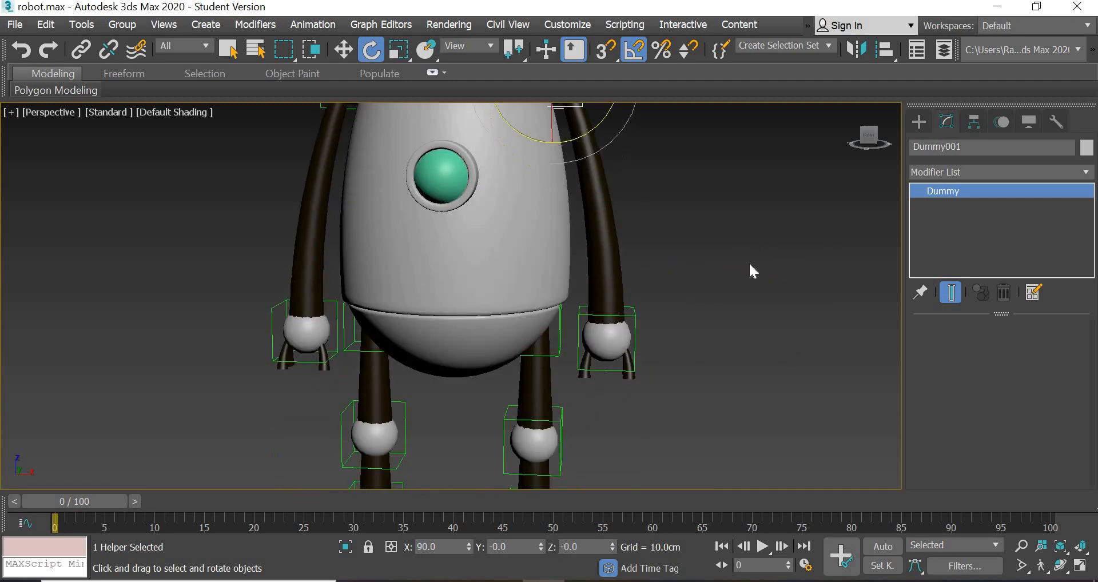
pyautogui.scroll(3, 625, 363)
pyautogui.click(613, 340)
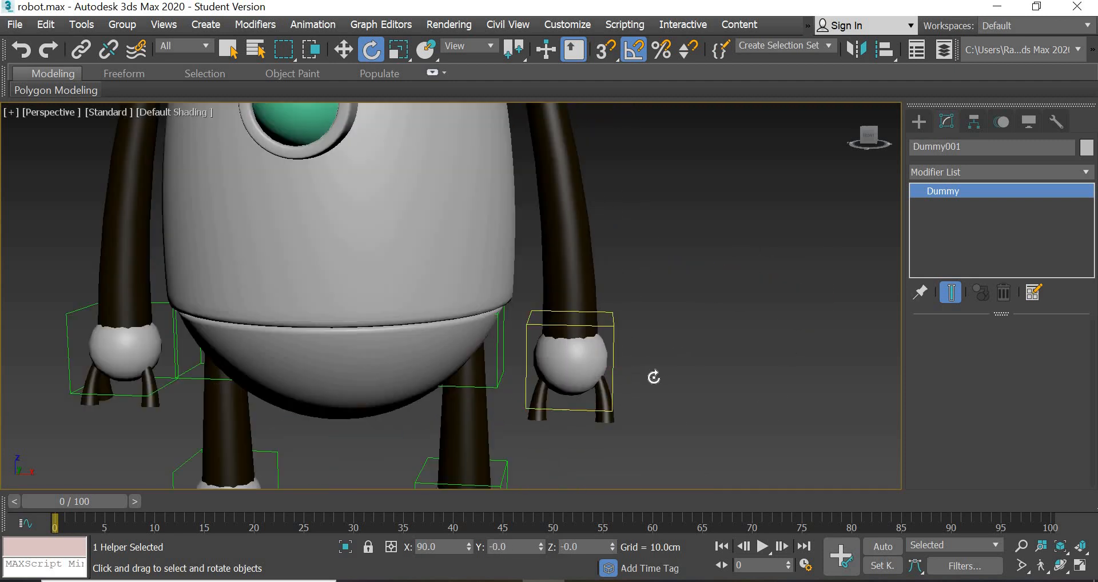
pyautogui.moveTo(524, 372); pyautogui.dragTo(741, 328)
pyautogui.rightClick(741, 327)
pyautogui.moveTo(741, 328); pyautogui.dragTo(742, 327, button='middle')
# - Link the left wrist dummy to the left shoulder dummy
pyautogui.scroll(-5, 740, 328)
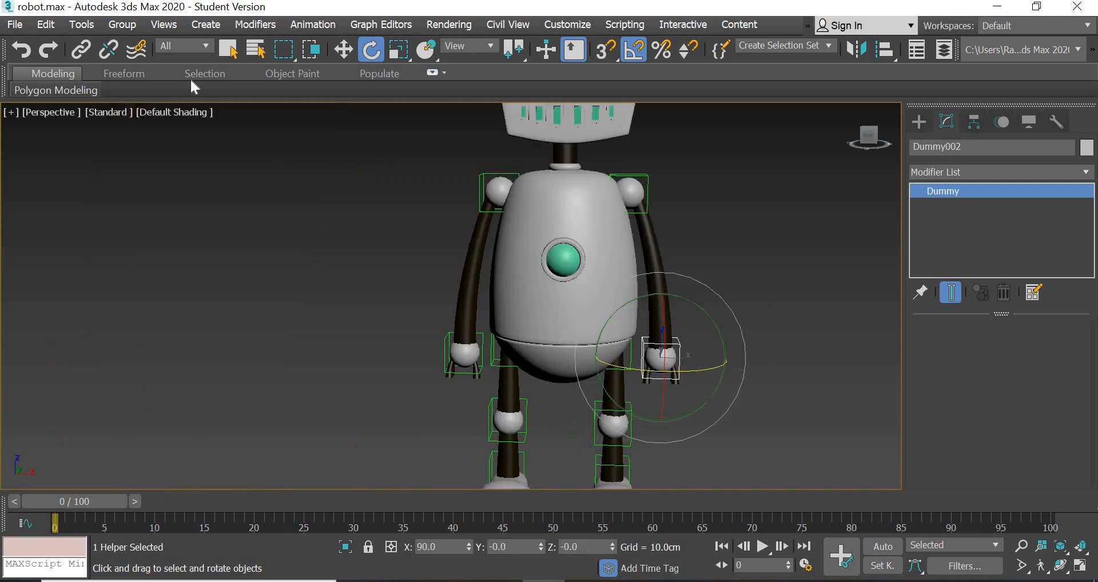
pyautogui.click(741, 363)
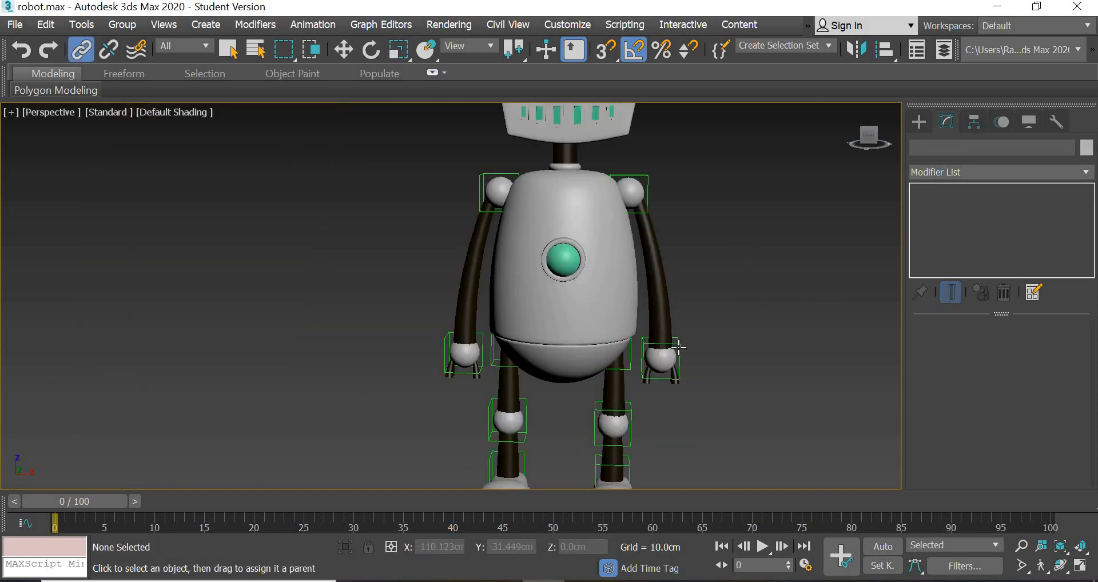
pyautogui.click(663, 356)
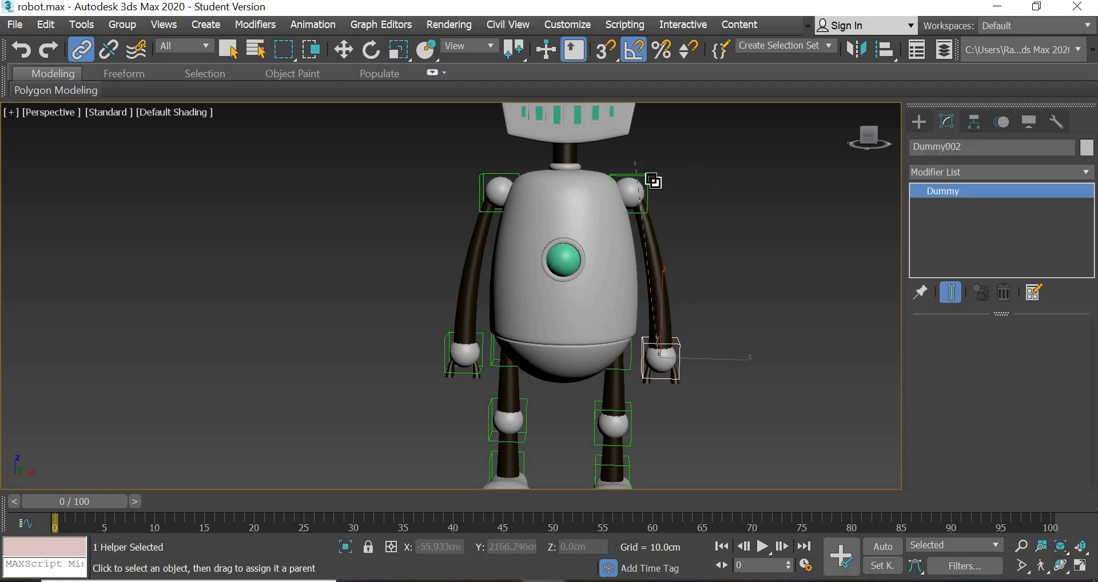
pyautogui.moveTo(650, 177); pyautogui.dragTo(651, 178)
pyautogui.click(344, 50)
# - Start a Rectangle spline with the Center creation method and show all four viewports
pyautogui.moveTo(662, 308); pyautogui.dragTo(565, 296, button='middle')
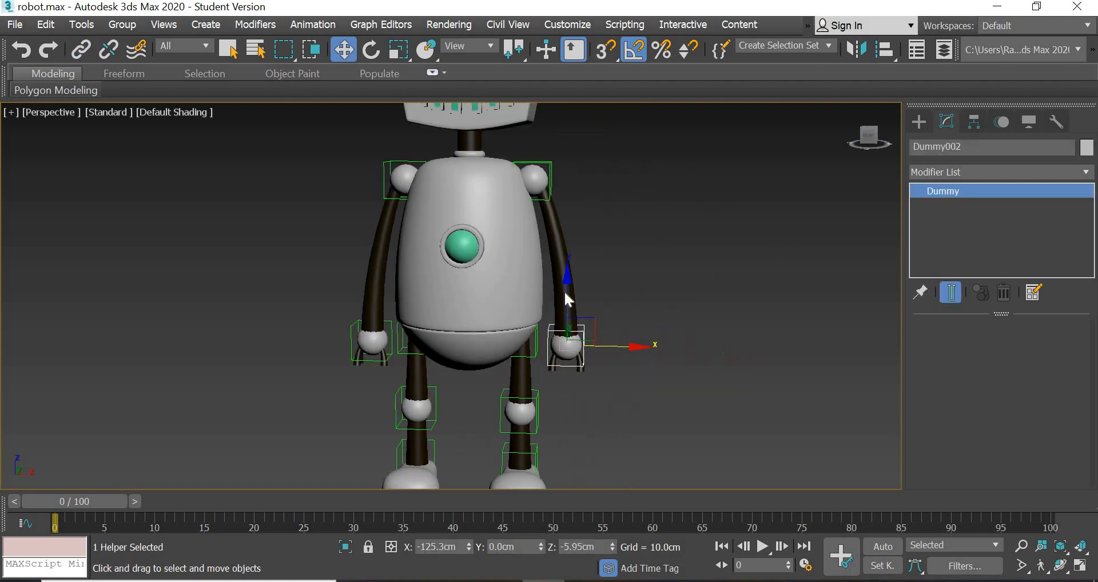
pyautogui.scroll(-5, 566, 296)
pyautogui.click(920, 122)
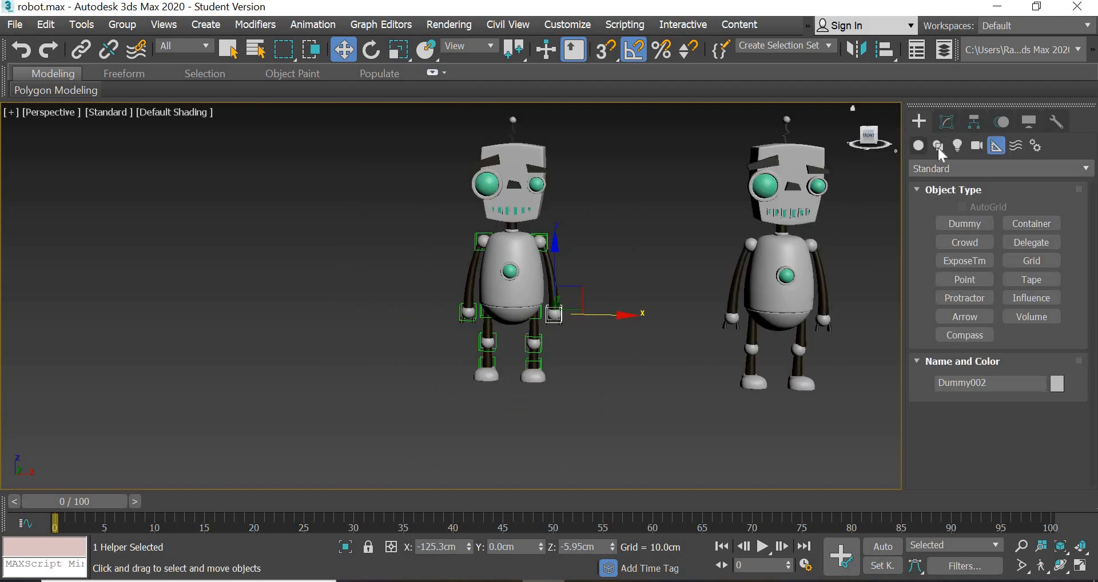
pyautogui.click(939, 147)
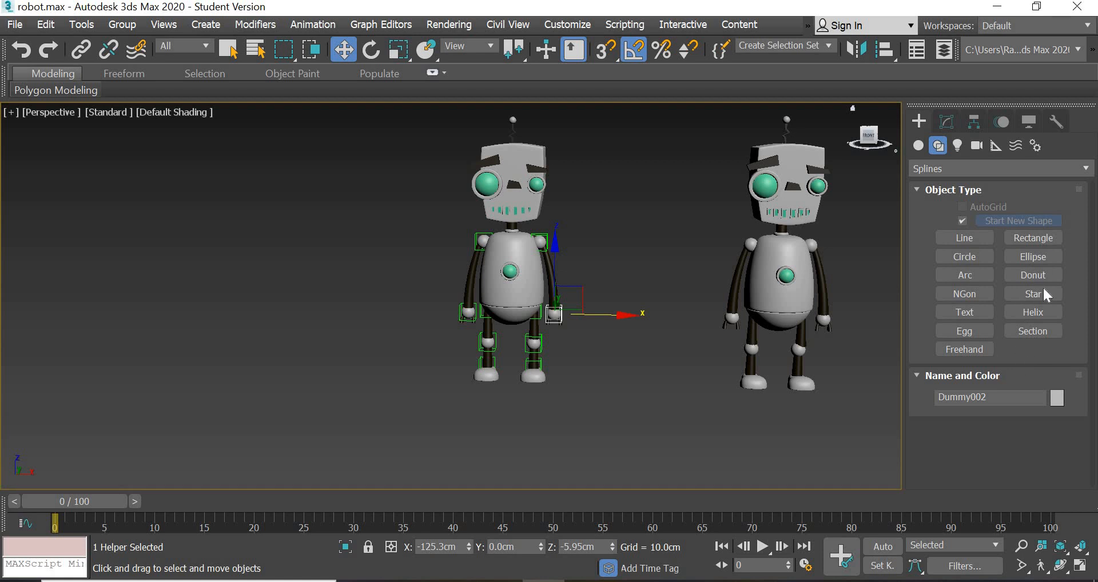
pyautogui.click(1043, 238)
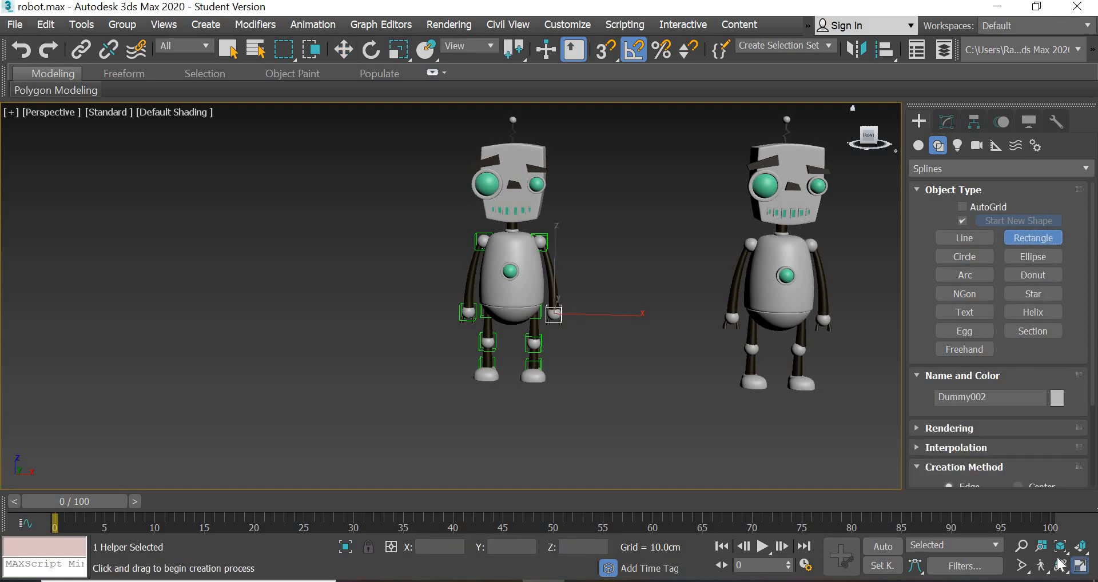
pyautogui.click(1083, 563)
pyautogui.scroll(-4, 1029, 358)
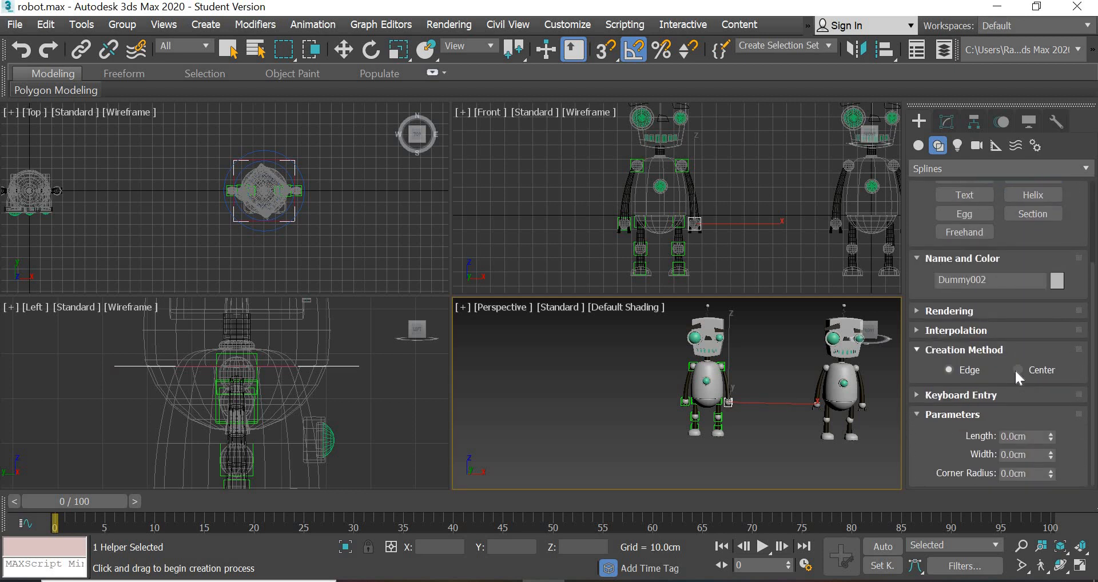
pyautogui.click(1019, 371)
pyautogui.click(245, 262)
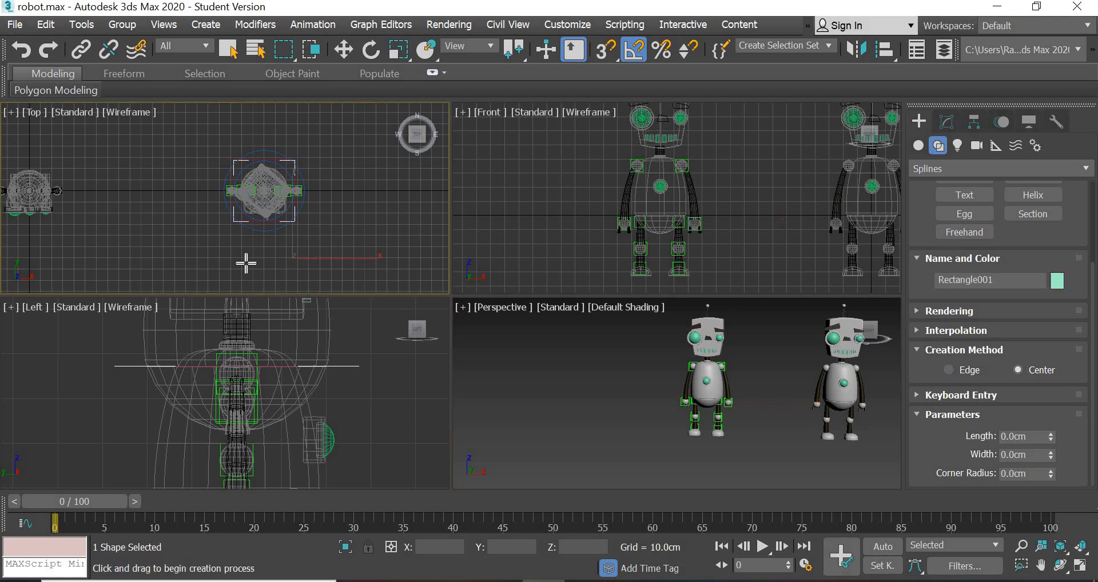
# - Draw a square spline about 41.7 cm wide, centred on the dummy-equipped robot's body in the Top view
pyautogui.scroll(3, 270, 241)
pyautogui.moveTo(295, 206); pyautogui.dragTo(430, 240, button='middle')
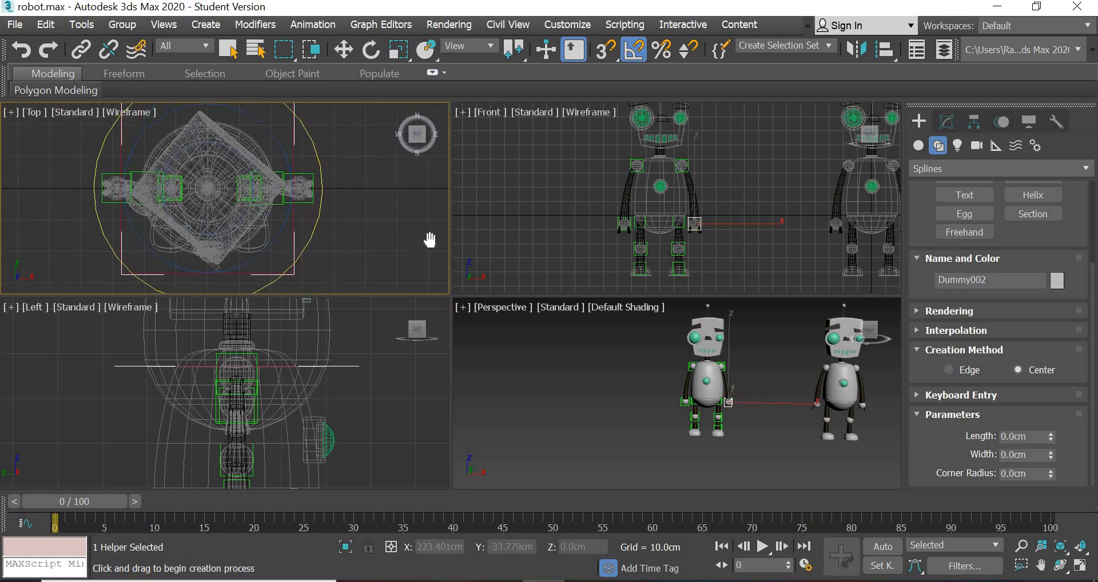
pyautogui.scroll(-4, 431, 240)
pyautogui.scroll(3, 169, 229)
pyautogui.moveTo(138, 229); pyautogui.dragTo(463, 230, button='middle')
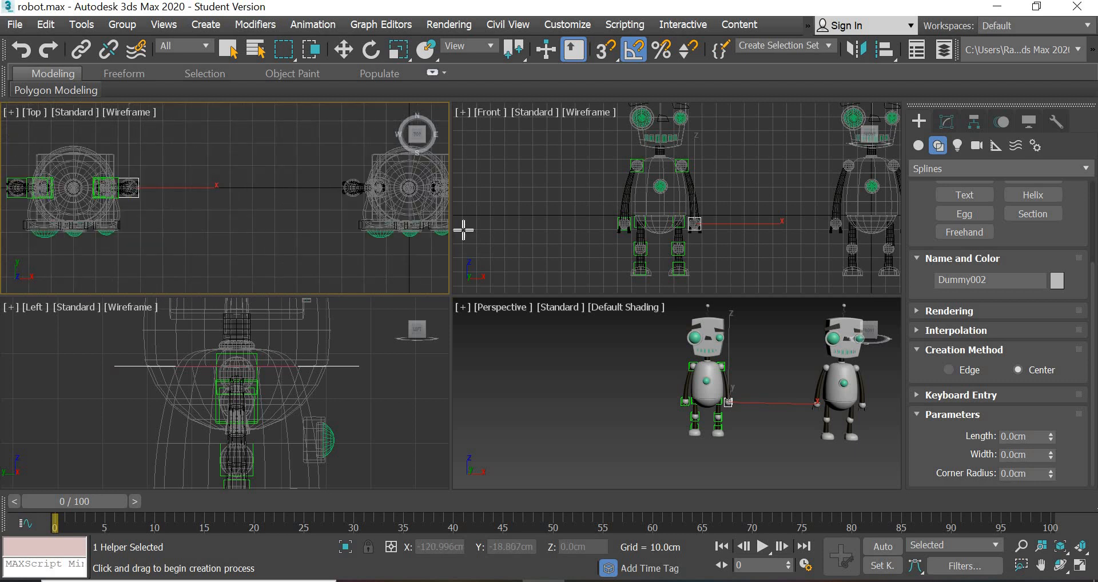
pyautogui.scroll(2, 462, 230)
pyautogui.moveTo(366, 224); pyautogui.dragTo(98, 229, button='middle')
pyautogui.scroll(3, 98, 229)
pyautogui.moveTo(158, 128); pyautogui.dragTo(161, 225, button='middle')
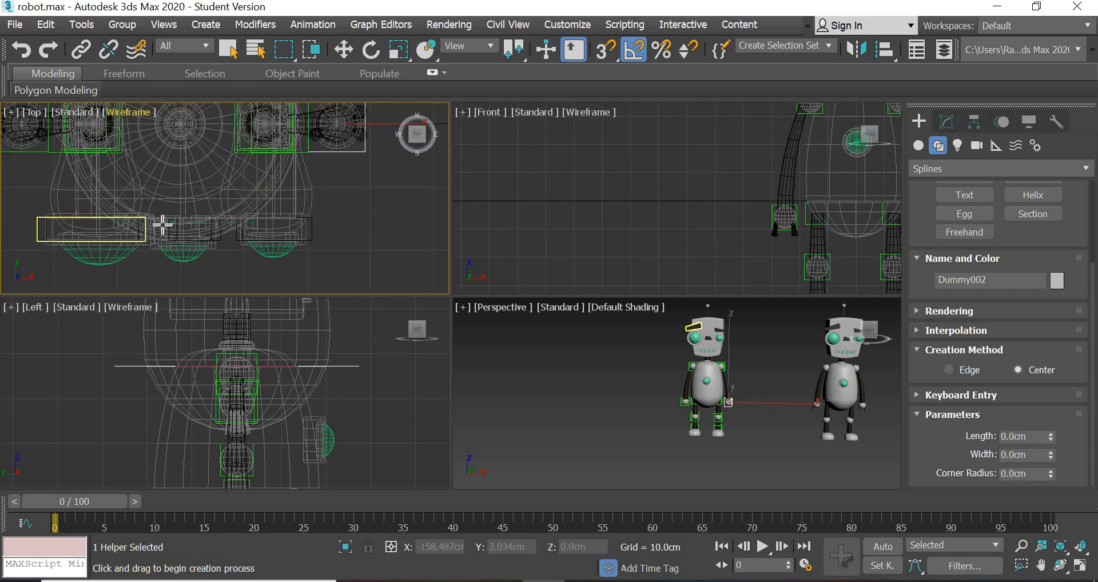
pyautogui.scroll(6, 161, 225)
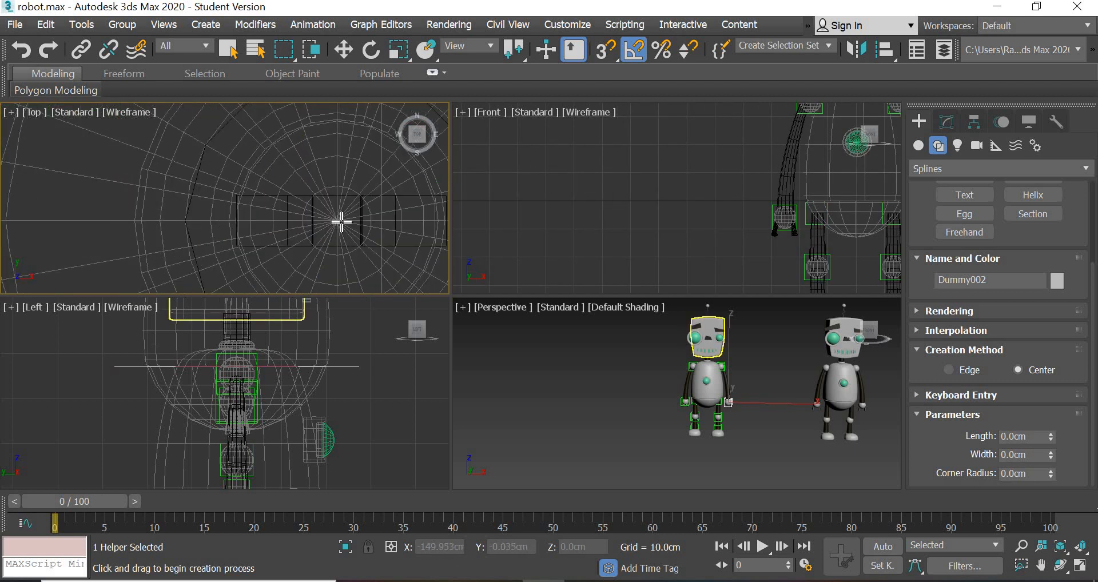
pyautogui.scroll(-3, 341, 222)
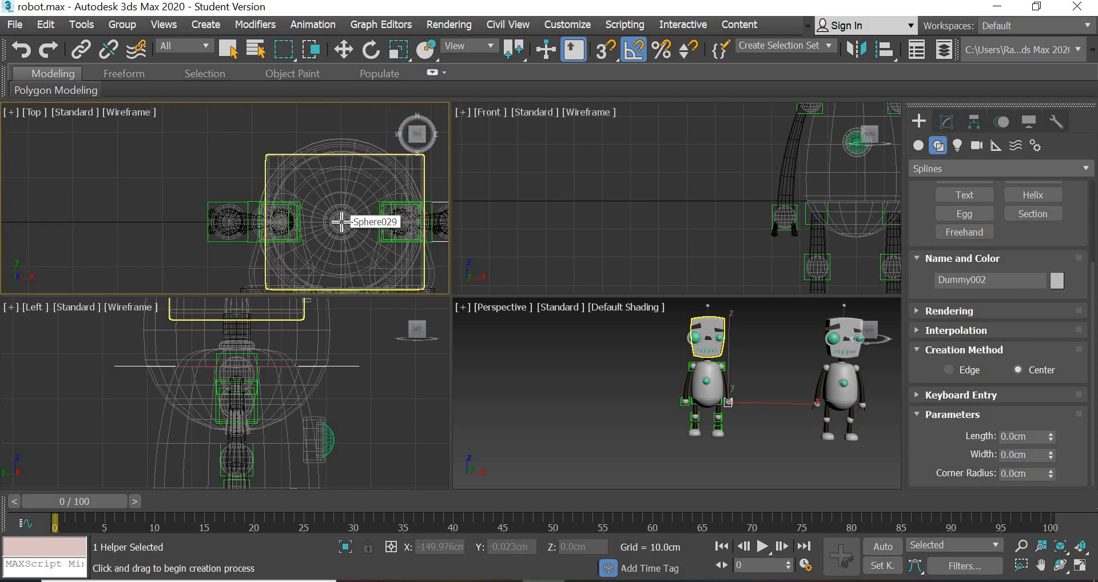
pyautogui.moveTo(341, 222); pyautogui.dragTo(469, 339)
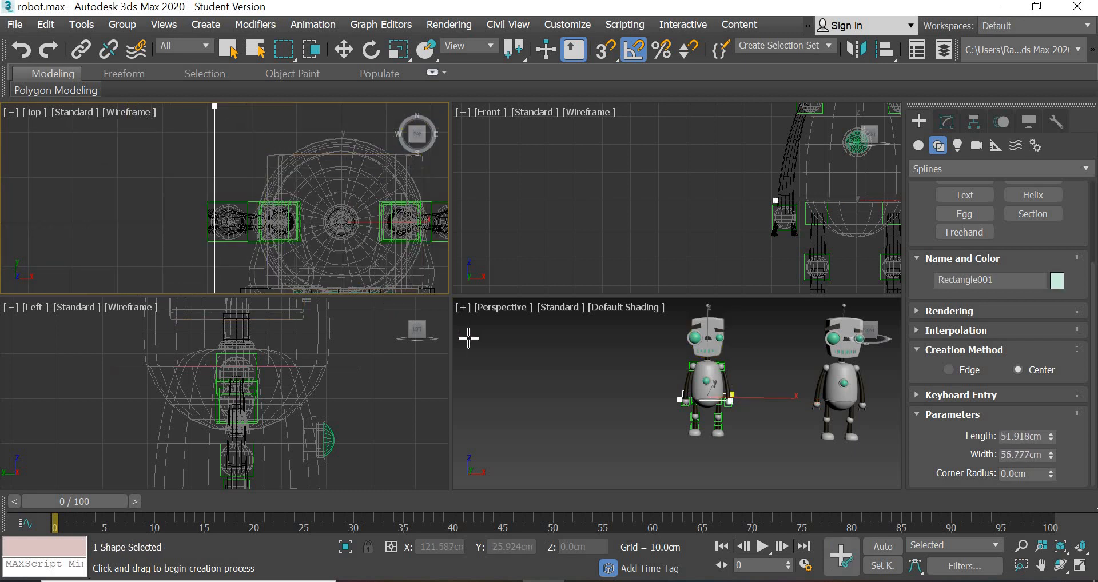
pyautogui.moveTo(446, 302); pyautogui.dragTo(483, 344)
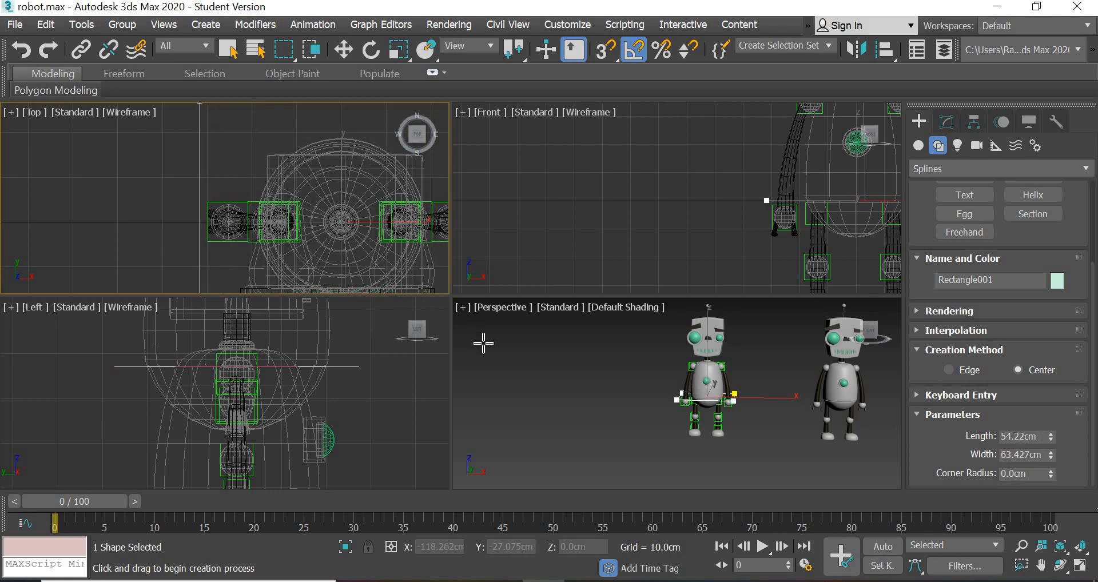
pyautogui.moveTo(387, 245); pyautogui.dragTo(435, 316)
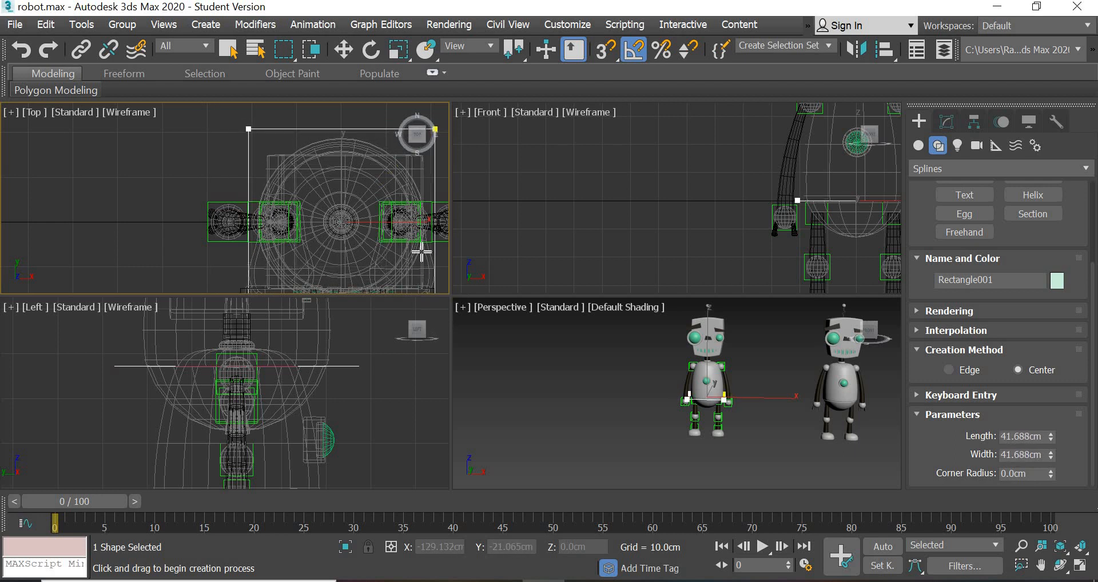
# - Move the square spline straight down in the Front view until it is level with the robot's soles, at Z about -42.6 cm
pyautogui.click(343, 50)
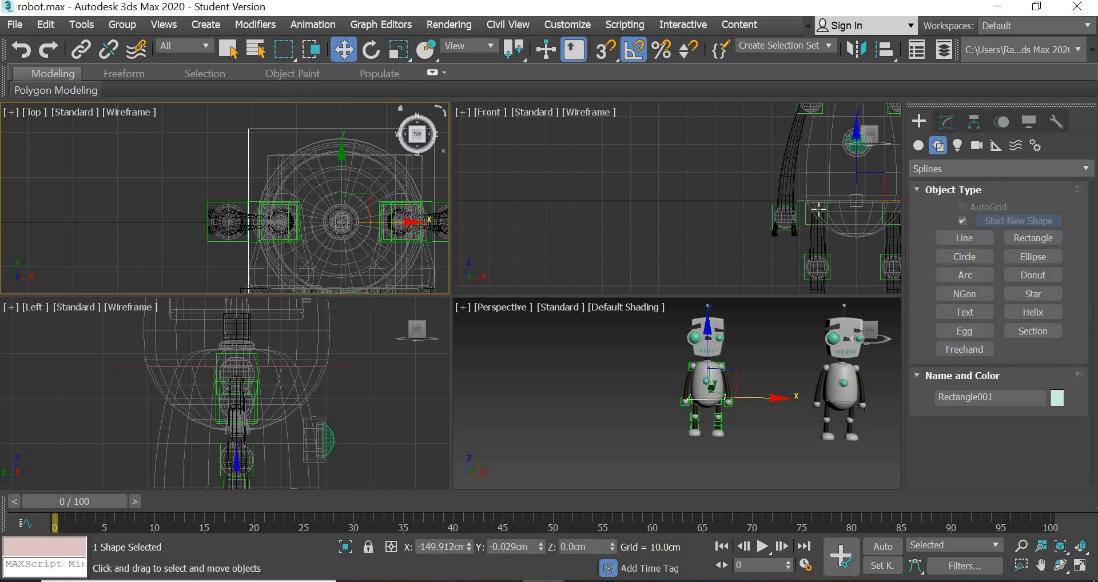
pyautogui.moveTo(753, 208); pyautogui.dragTo(594, 136, button='middle')
pyautogui.moveTo(656, 147); pyautogui.dragTo(630, 231, button='middle')
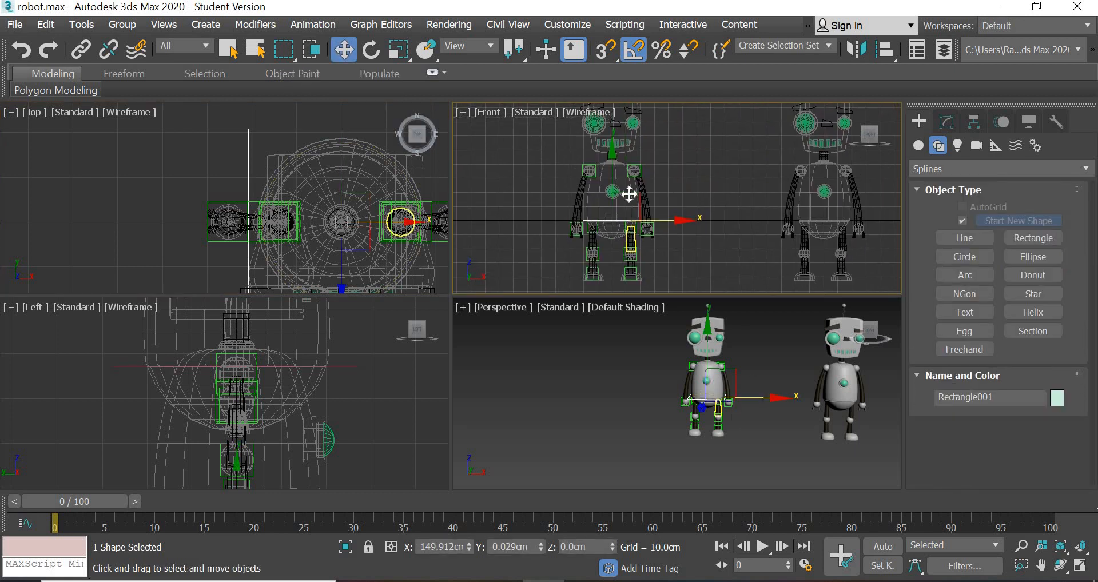
pyautogui.moveTo(603, 222); pyautogui.dragTo(603, 288)
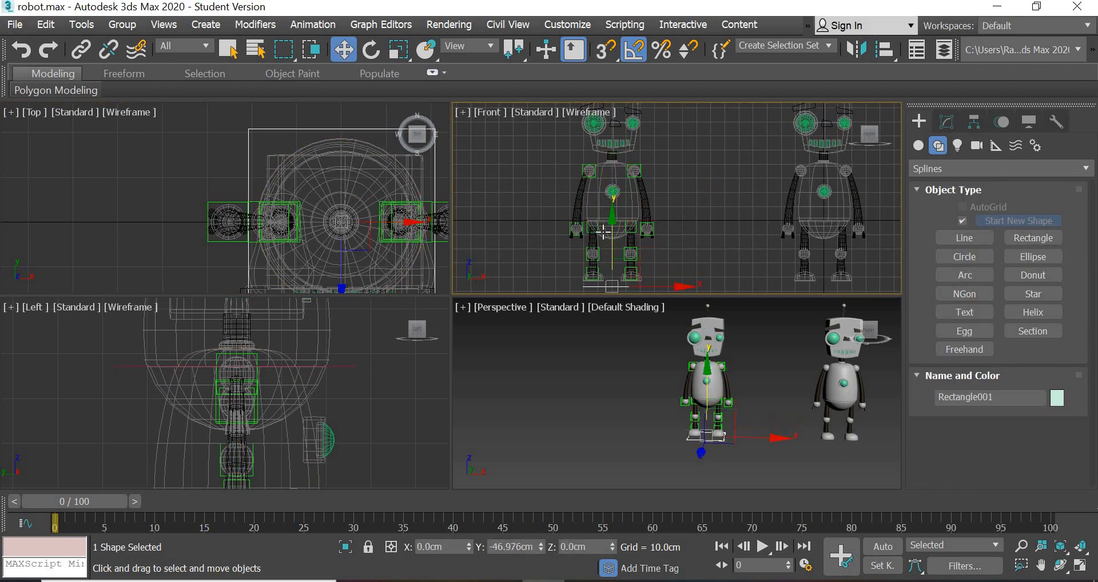
pyautogui.moveTo(602, 267); pyautogui.dragTo(618, 198, button='middle')
pyautogui.scroll(5, 619, 198)
pyautogui.scroll(4, 682, 248)
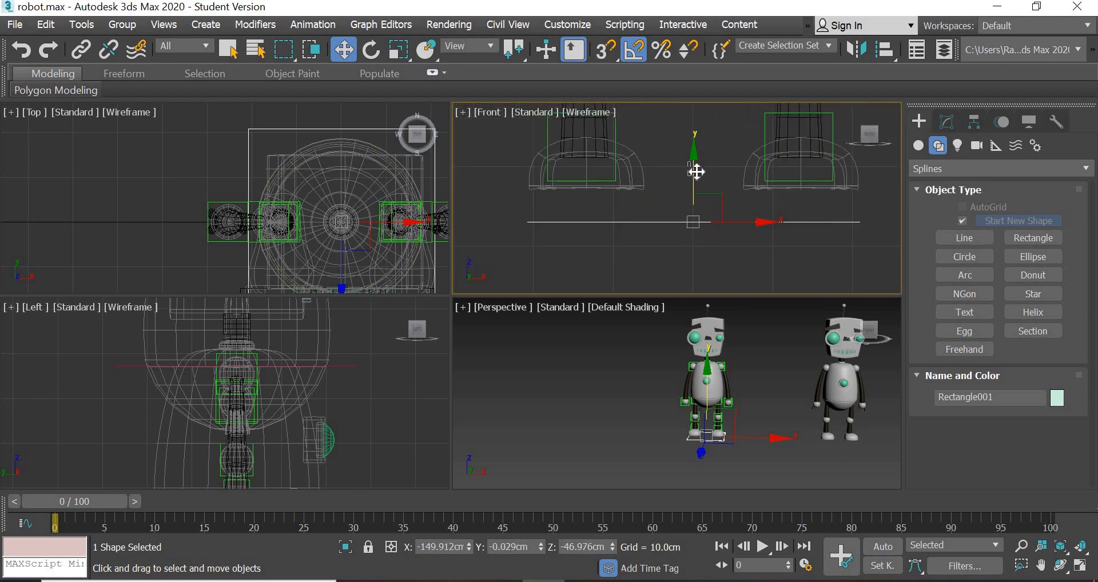
pyautogui.moveTo(694, 174); pyautogui.dragTo(697, 140)
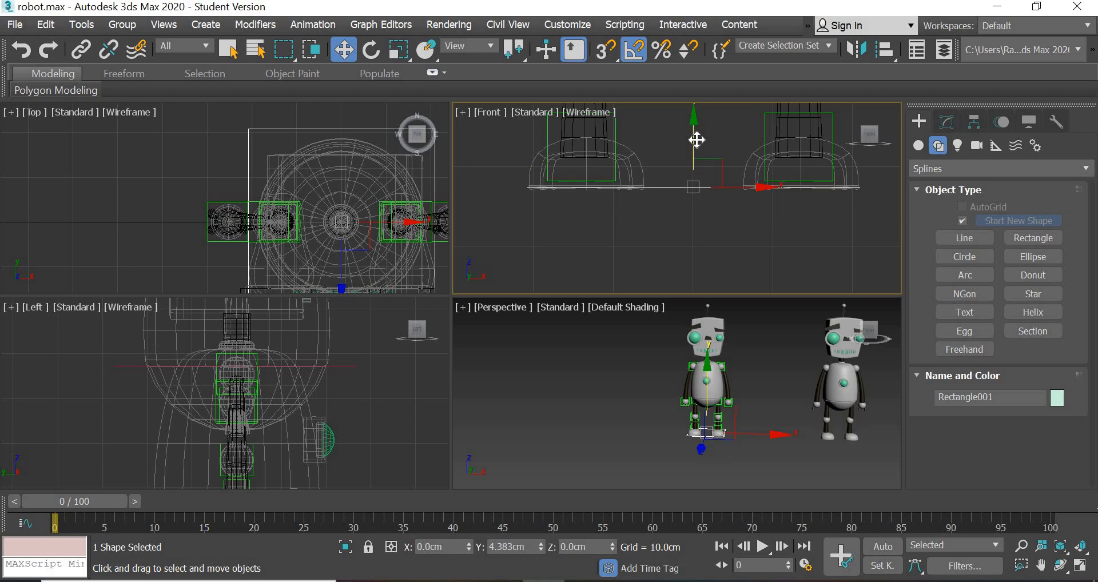
pyautogui.scroll(3, 693, 209)
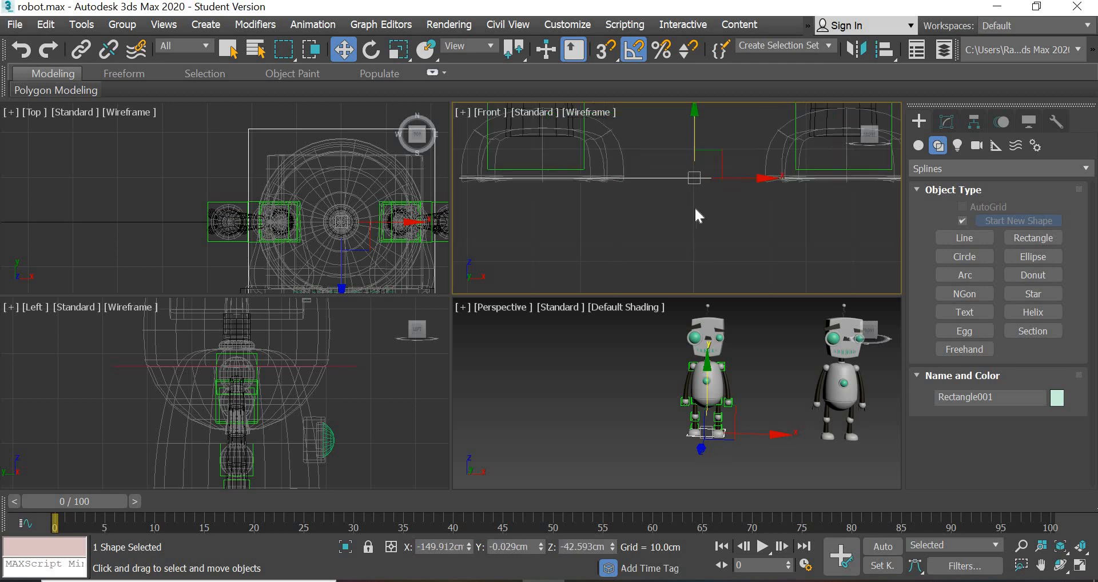
pyautogui.scroll(2, 680, 215)
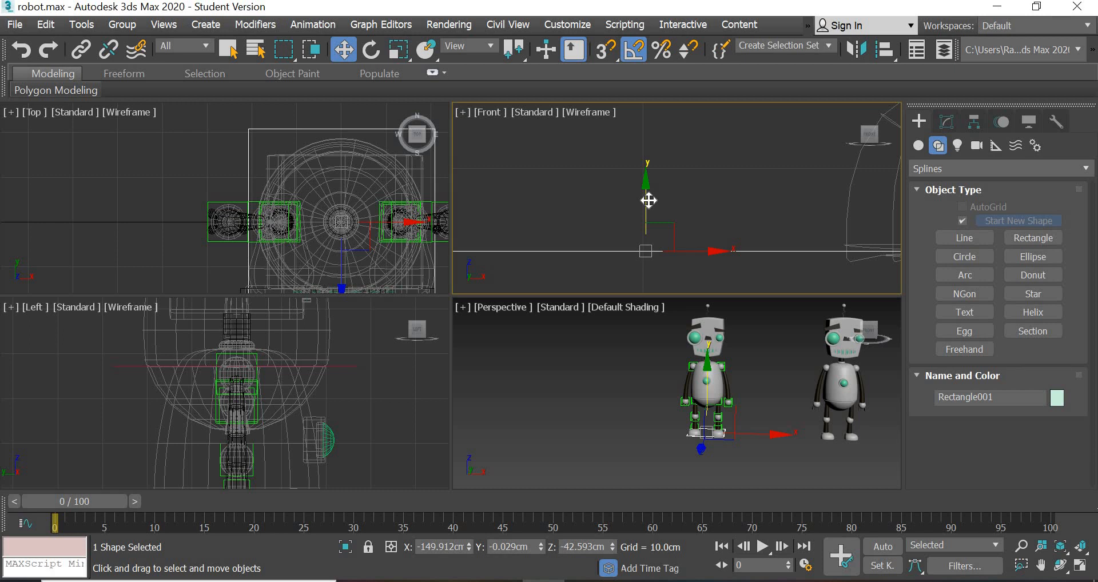
# - Draw a circle spline centred on the robot's body in the Top view, slightly wider than the square, as a ring around the waist
pyautogui.click(972, 258)
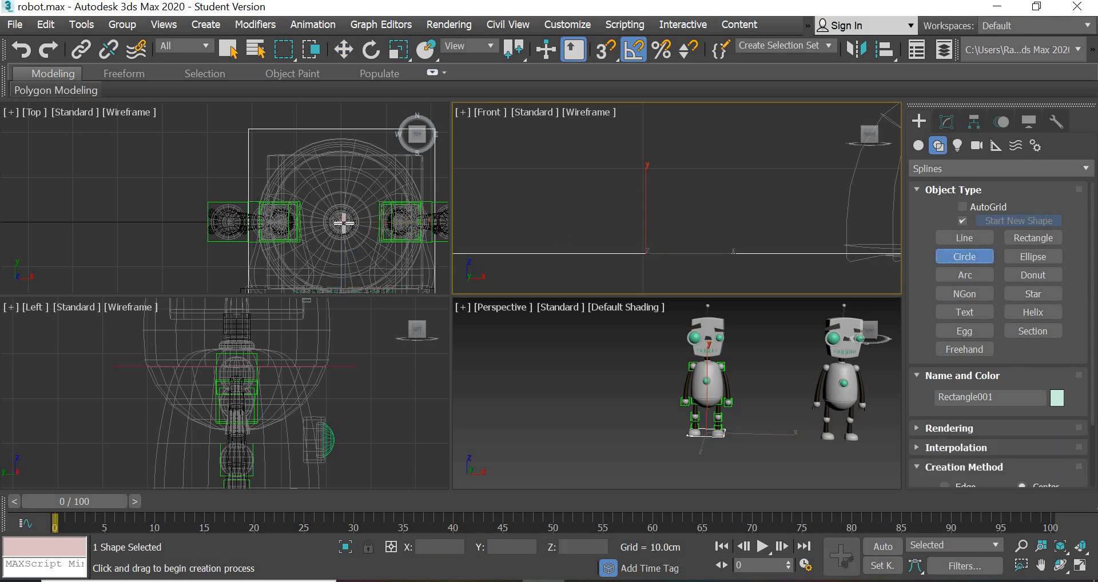
pyautogui.moveTo(342, 222); pyautogui.dragTo(420, 295)
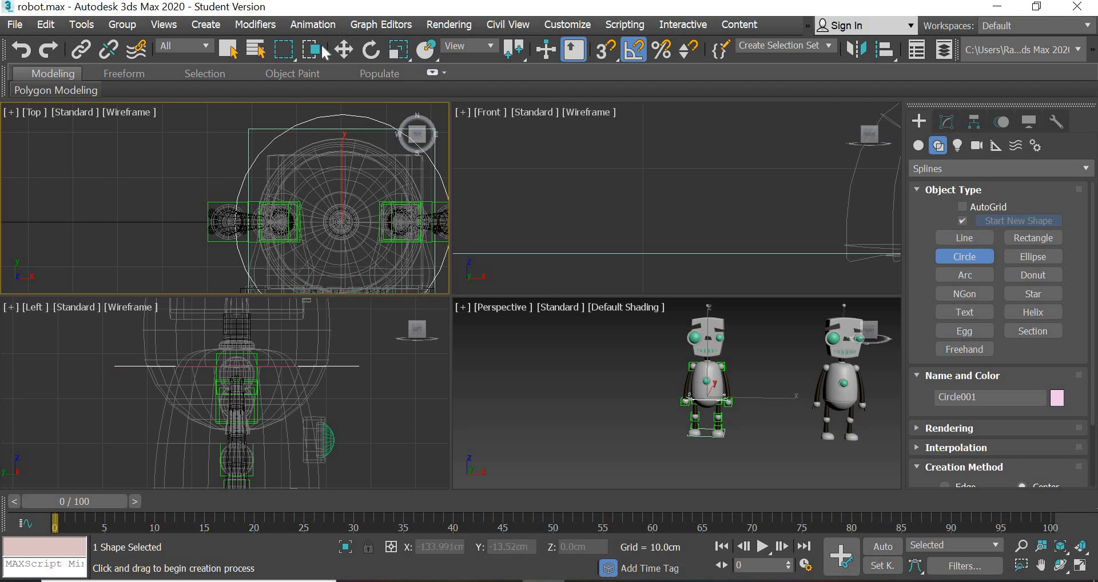
pyautogui.press('w')
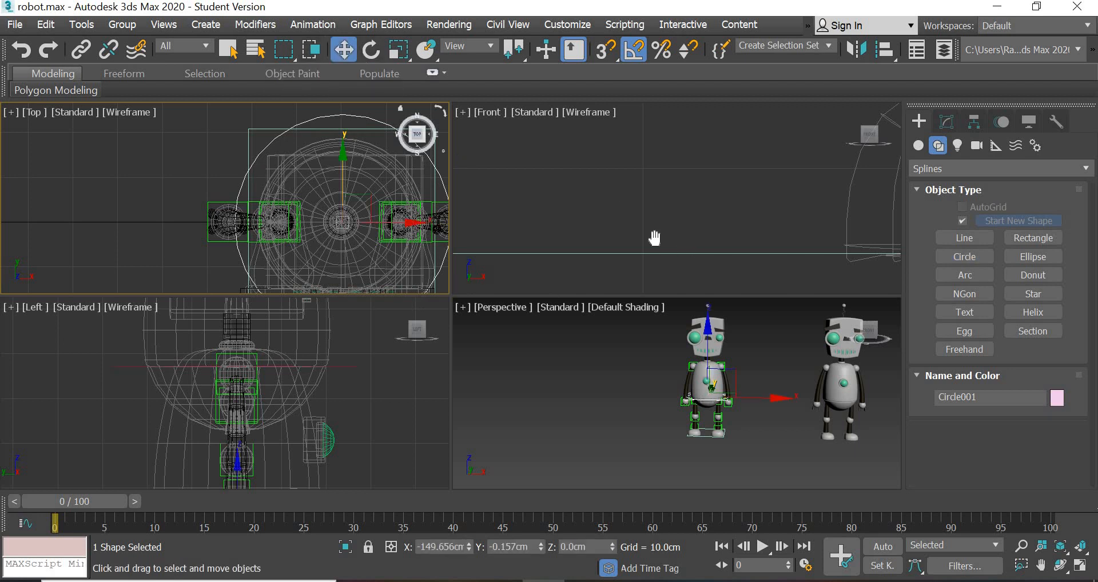
pyautogui.scroll(-5, 657, 228)
pyautogui.scroll(6, 596, 225)
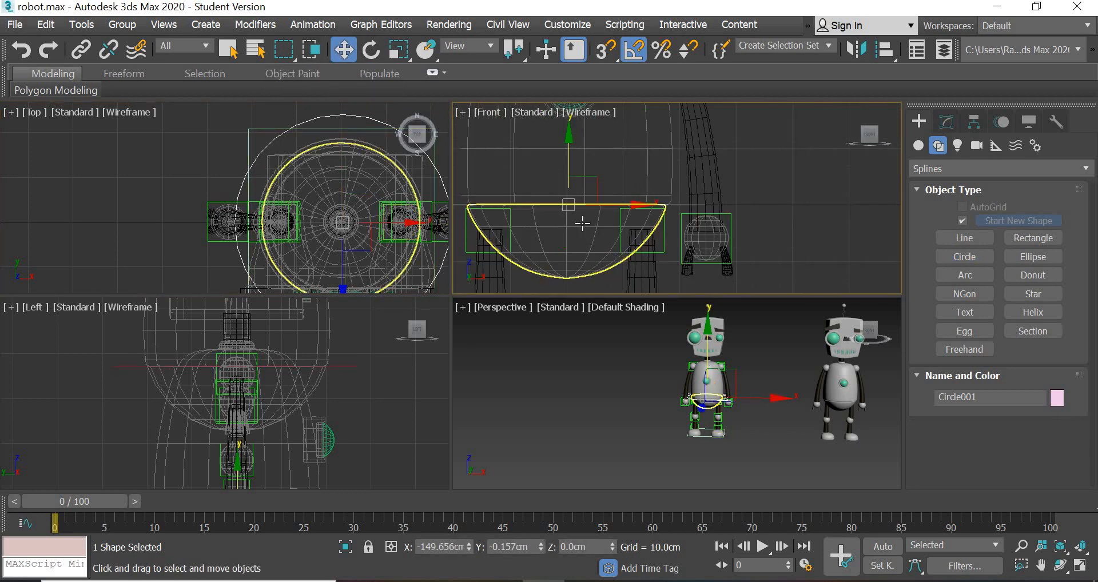
pyautogui.scroll(2, 583, 224)
pyautogui.scroll(-3, 733, 218)
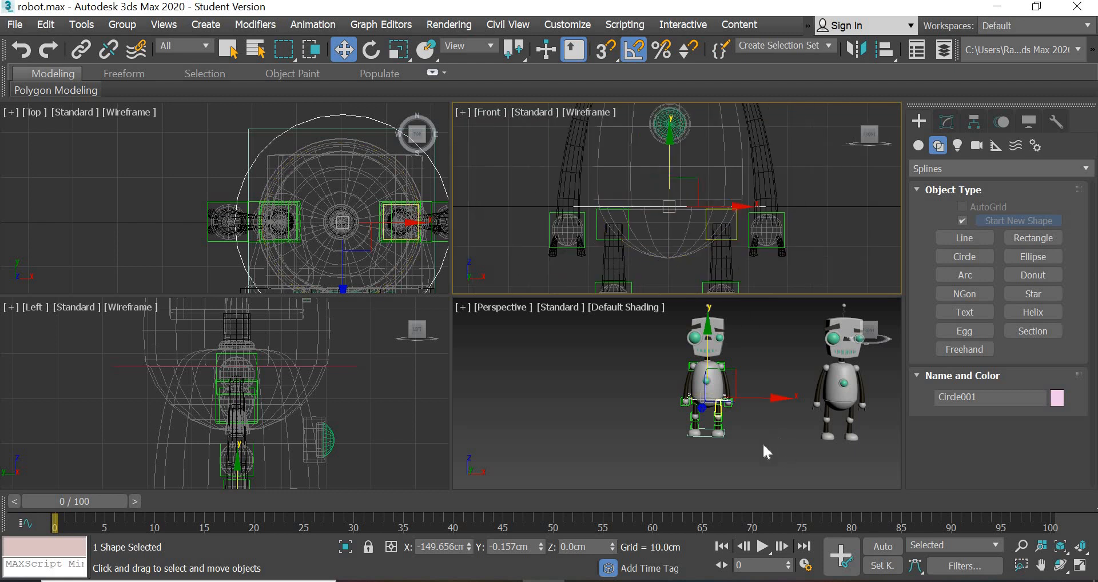
pyautogui.click(750, 421)
pyautogui.scroll(3, 751, 423)
pyautogui.scroll(2, 751, 423)
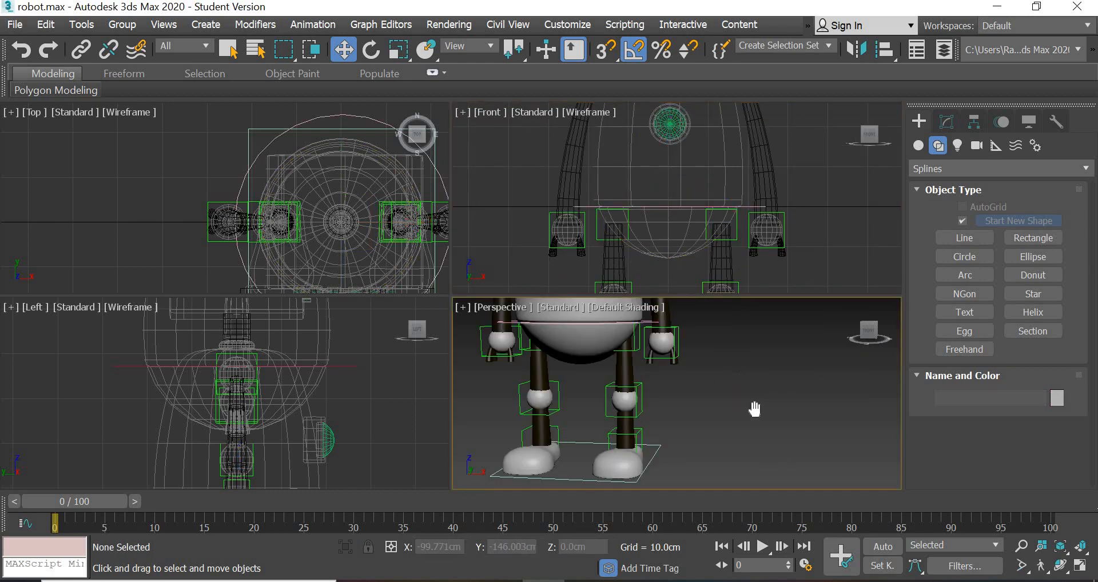
pyautogui.moveTo(755, 410); pyautogui.dragTo(776, 481, button='middle')
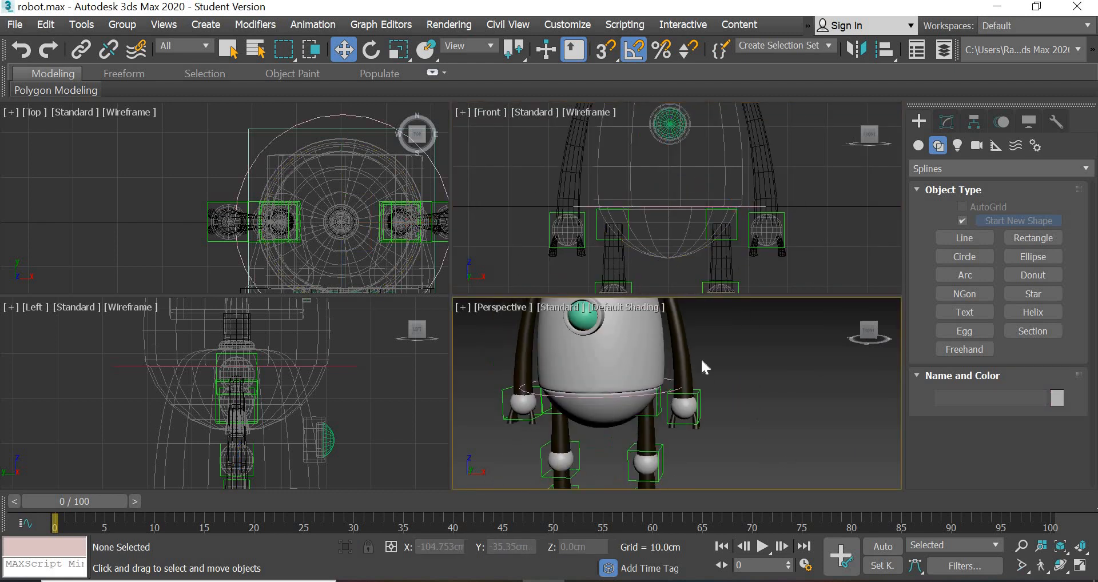
# - Draw a smaller circle spline about as wide as the torso in the Top view and raise it to the neck, Z about 39.8 cm
pyautogui.click(969, 258)
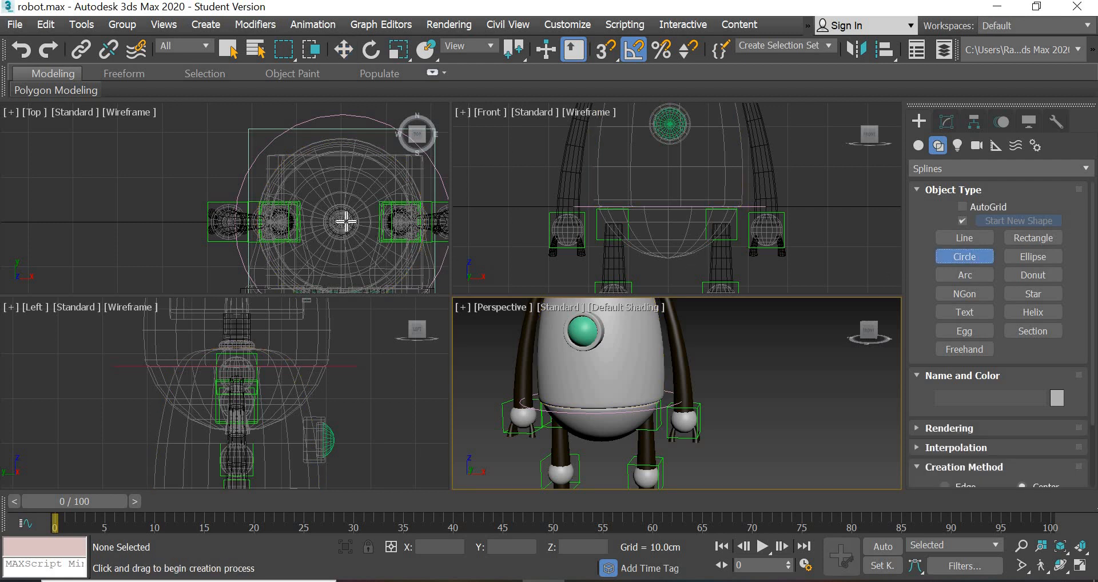
pyautogui.moveTo(341, 222); pyautogui.dragTo(388, 270)
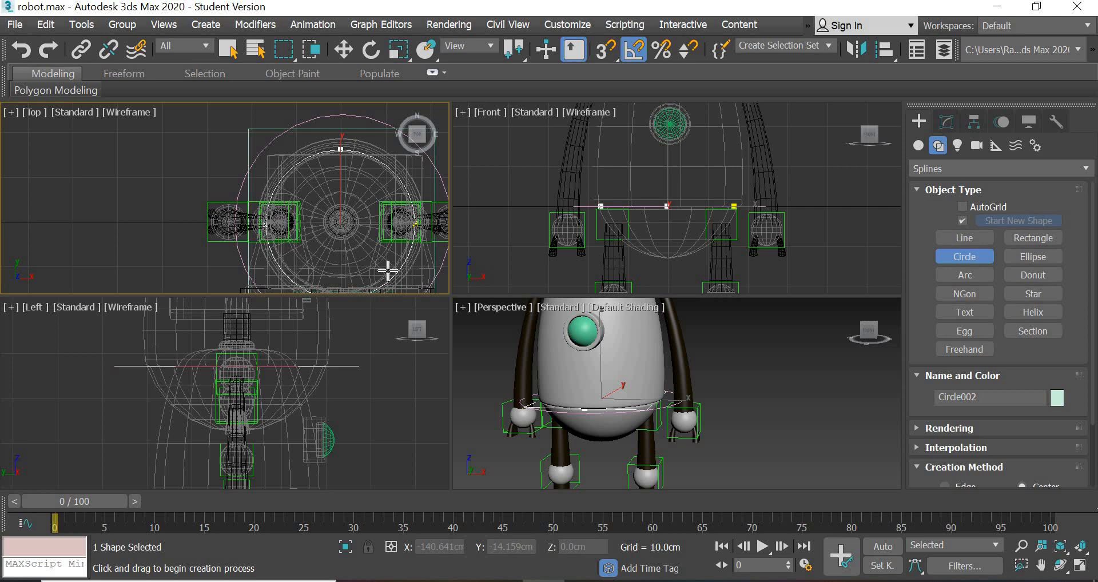
pyautogui.click(350, 53)
pyautogui.moveTo(676, 162); pyautogui.dragTo(690, 262, button='middle')
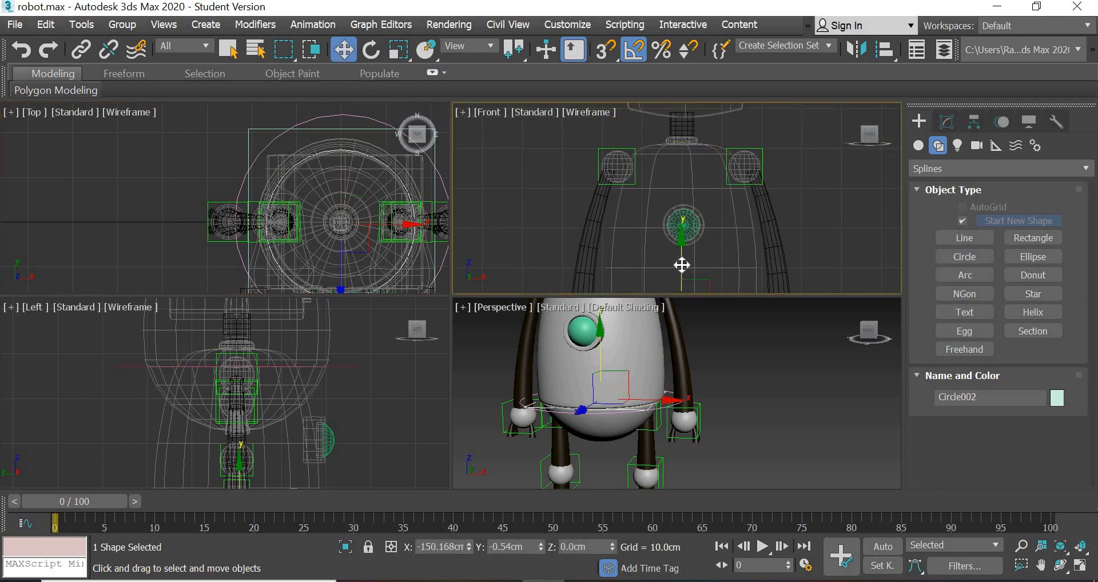
pyautogui.moveTo(683, 265); pyautogui.dragTo(682, 132)
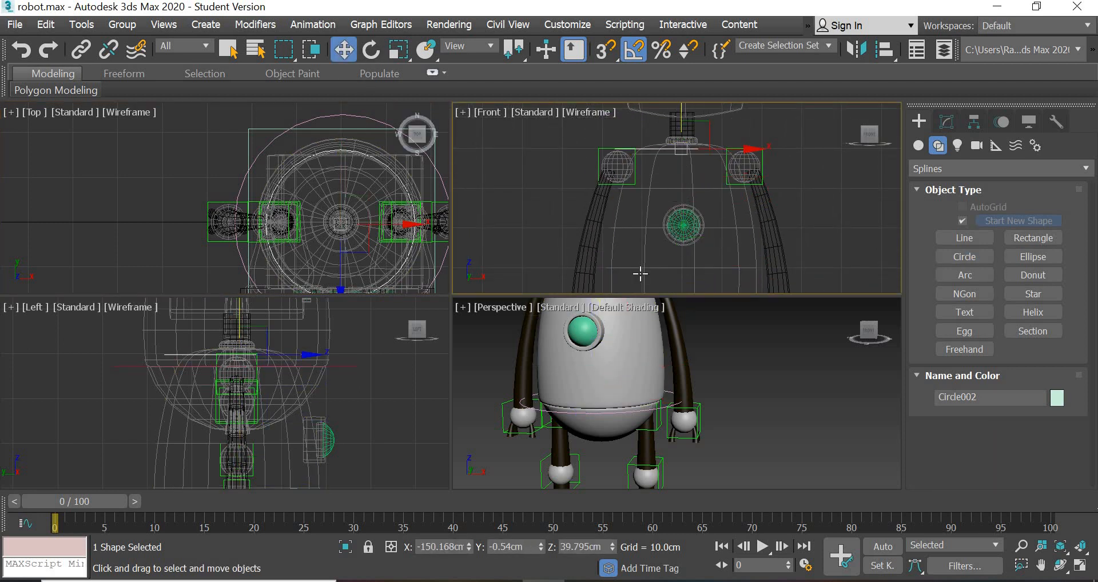
# - Raise the smaller circle to the underside of the head in the maximised Front view, at Z about 48 cm
pyautogui.moveTo(676, 137); pyautogui.dragTo(641, 274, button='middle')
pyautogui.scroll(6, 640, 274)
pyautogui.click(1079, 567)
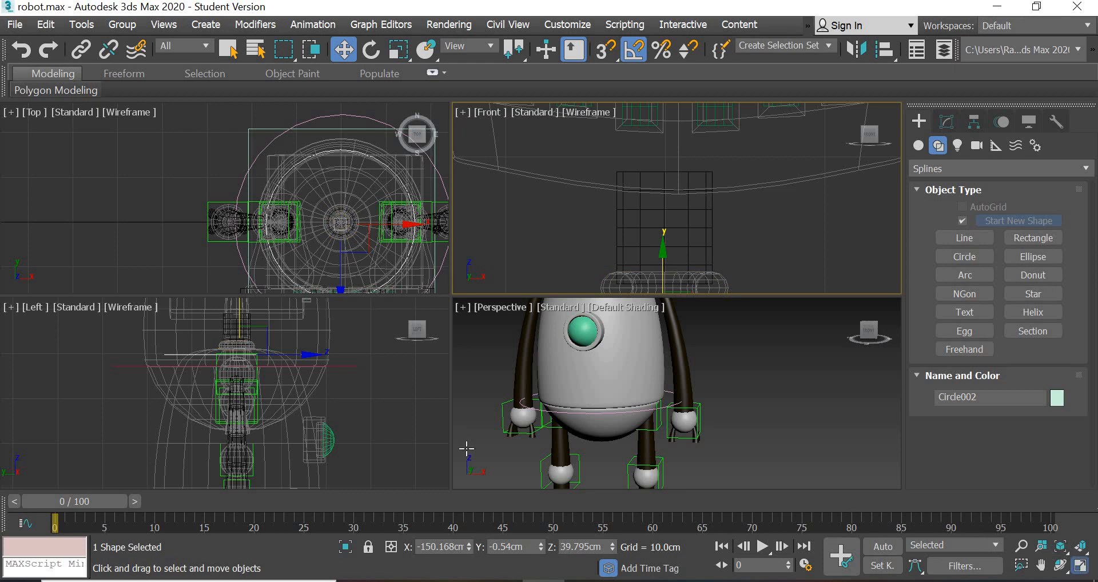
pyautogui.moveTo(422, 475); pyautogui.dragTo(444, 207)
pyautogui.scroll(-6, 713, 383)
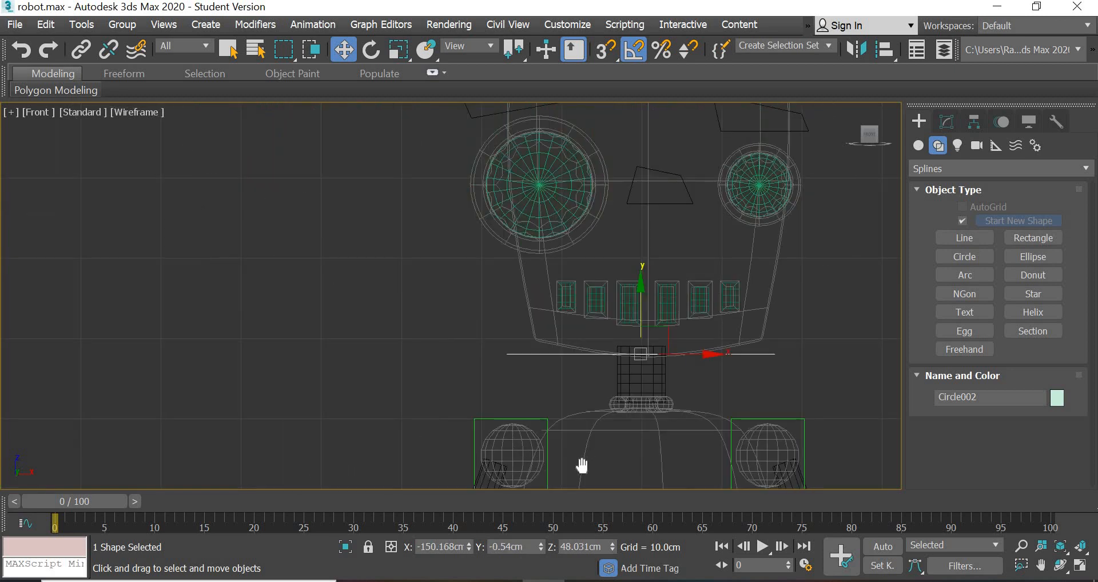
pyautogui.scroll(-4, 578, 456)
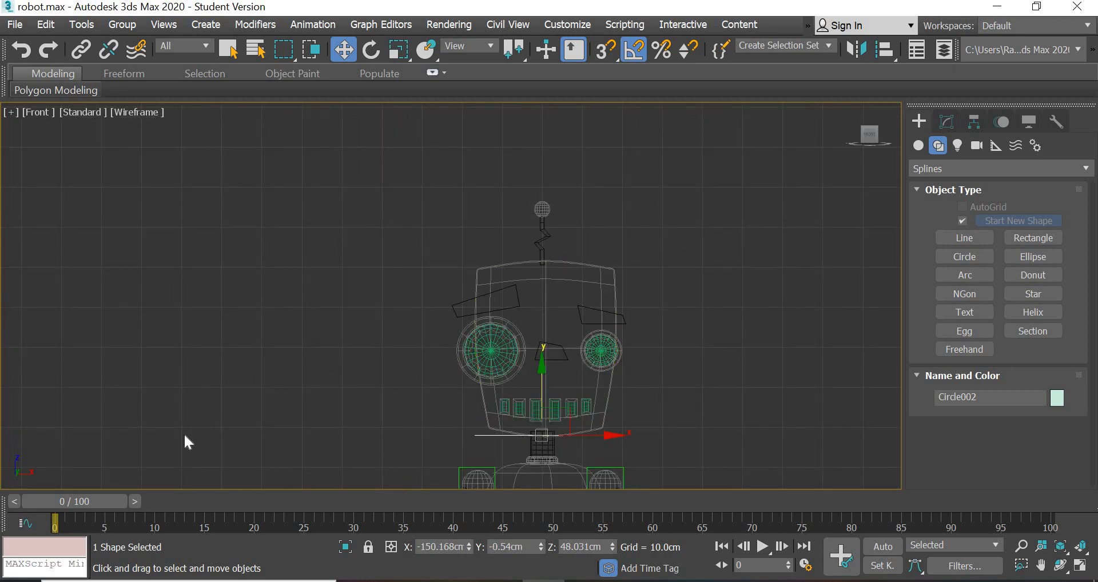
# - Select all the head parts, including the face and antenna, and shift them about -0.9 cm along X to centre them over the neck
pyautogui.moveTo(190, 428); pyautogui.dragTo(240, 431)
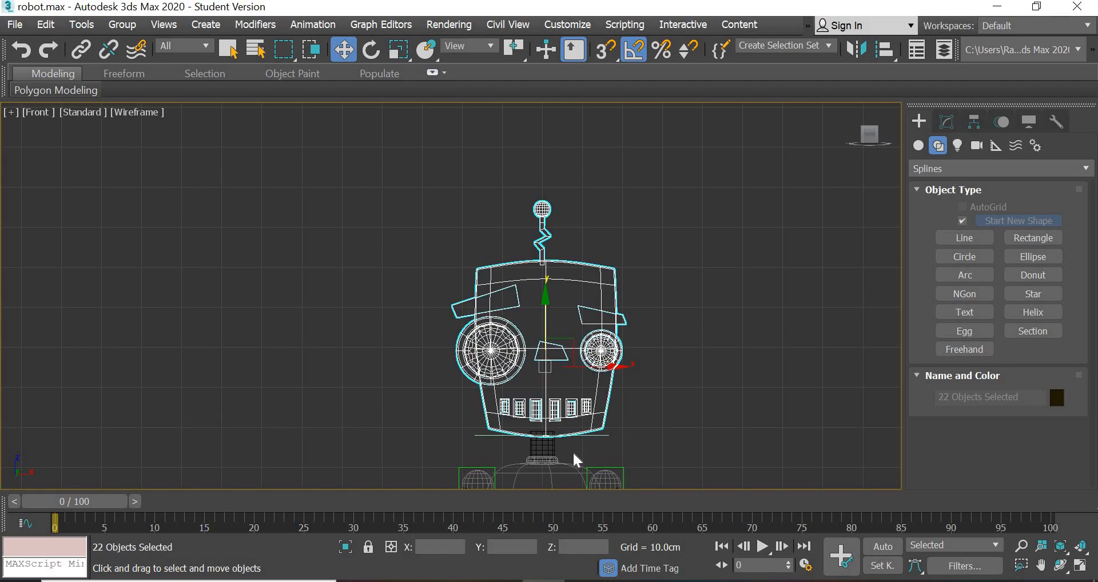
pyautogui.scroll(8, 573, 451)
pyautogui.scroll(-5, 457, 385)
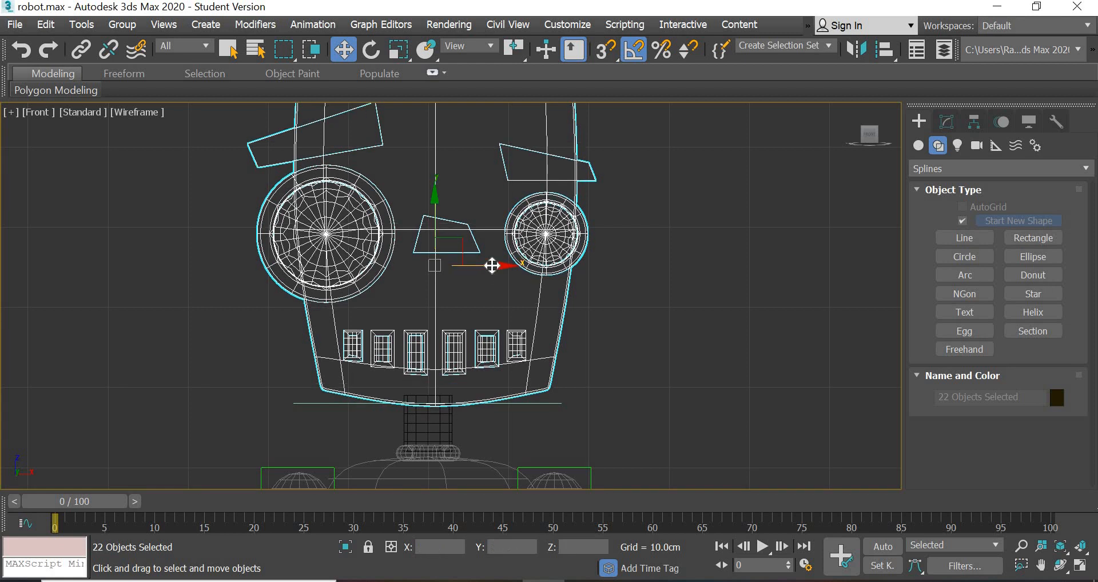
pyautogui.moveTo(475, 268); pyautogui.dragTo(486, 262)
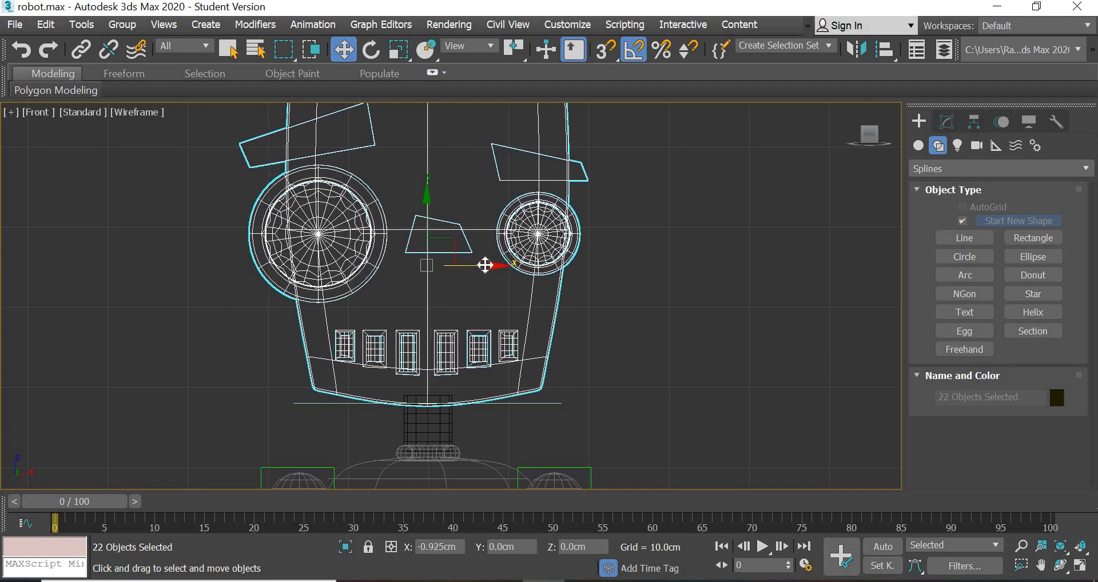
pyautogui.click(681, 397)
# - Examine the body, dummies and control shapes in the Front view, then in a maximised close-up Perspective view
pyautogui.moveTo(674, 260); pyautogui.dragTo(693, 101, button='middle')
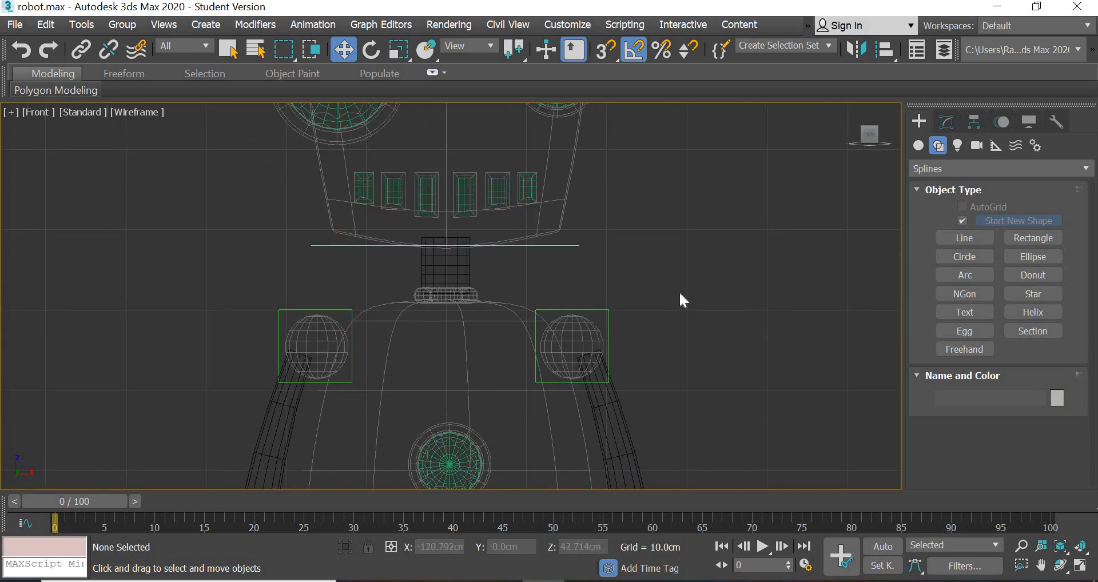
pyautogui.moveTo(699, 377); pyautogui.dragTo(698, 168, button='middle')
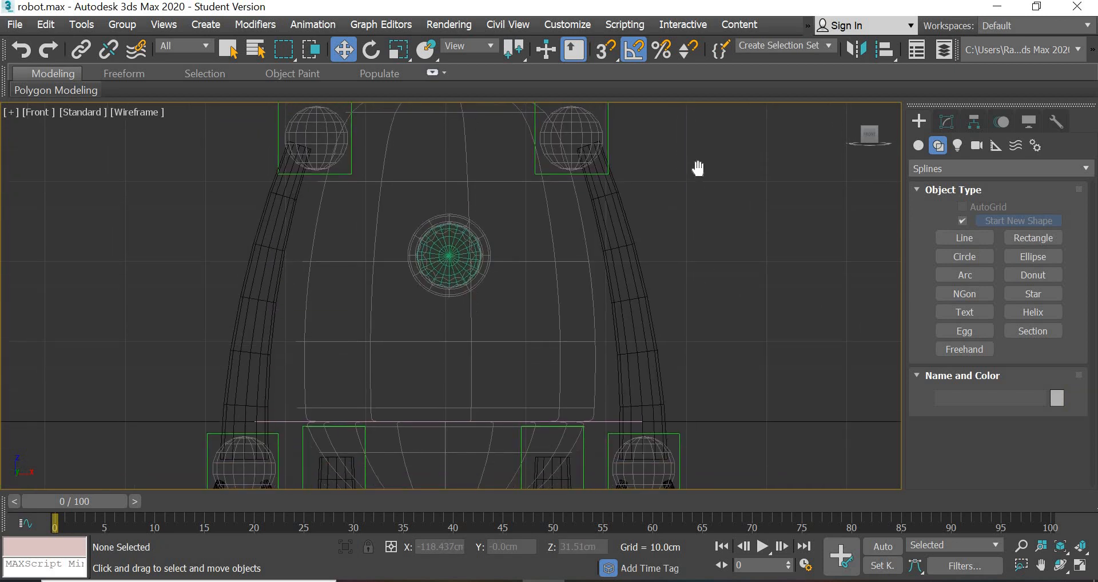
pyautogui.moveTo(680, 209); pyautogui.dragTo(682, 208, button='middle')
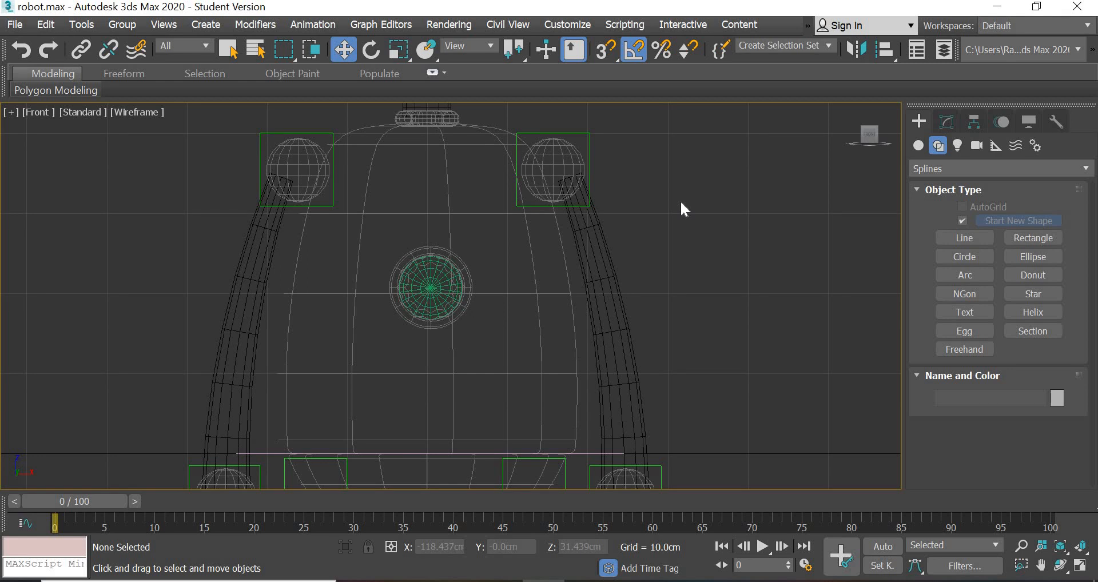
pyautogui.scroll(-2, 681, 202)
pyautogui.moveTo(692, 329); pyautogui.dragTo(699, 274, button='middle')
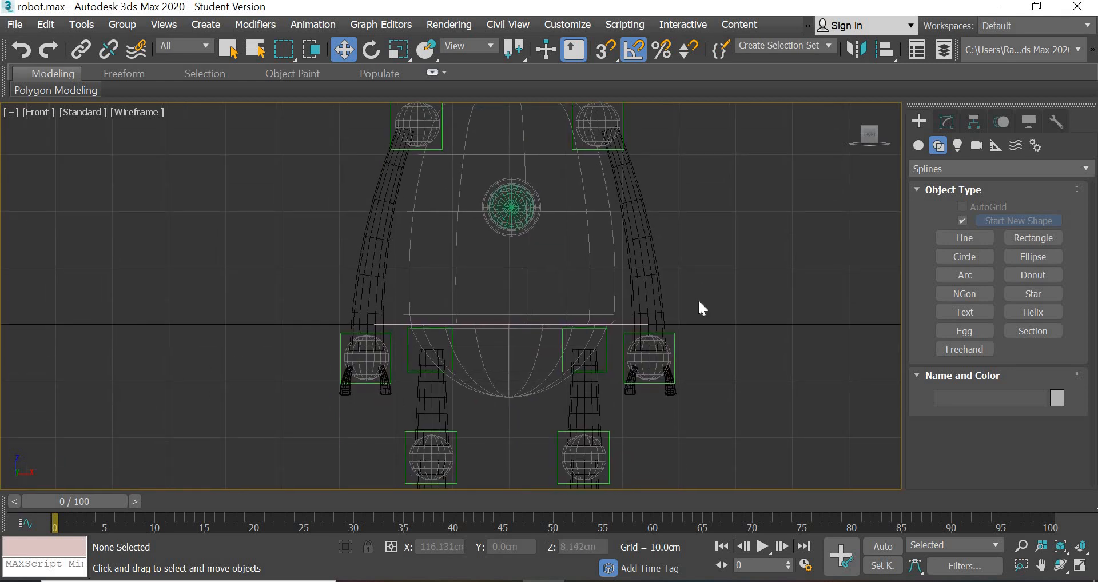
pyautogui.click(1081, 566)
pyautogui.scroll(-6, 852, 392)
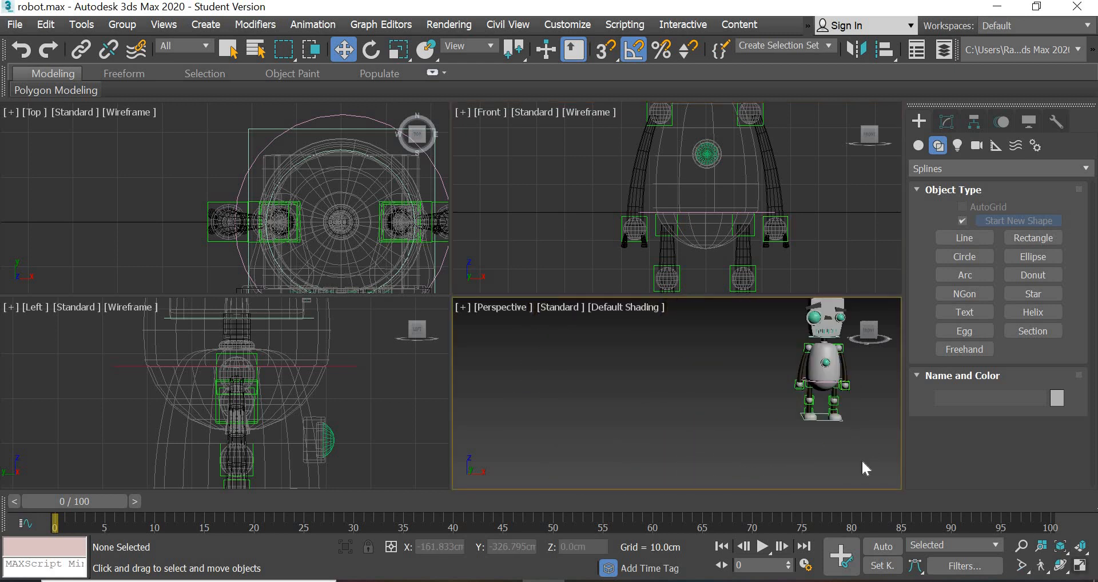
pyautogui.click(1080, 565)
pyautogui.moveTo(804, 295); pyautogui.dragTo(511, 316, button='middle')
pyautogui.scroll(5, 521, 314)
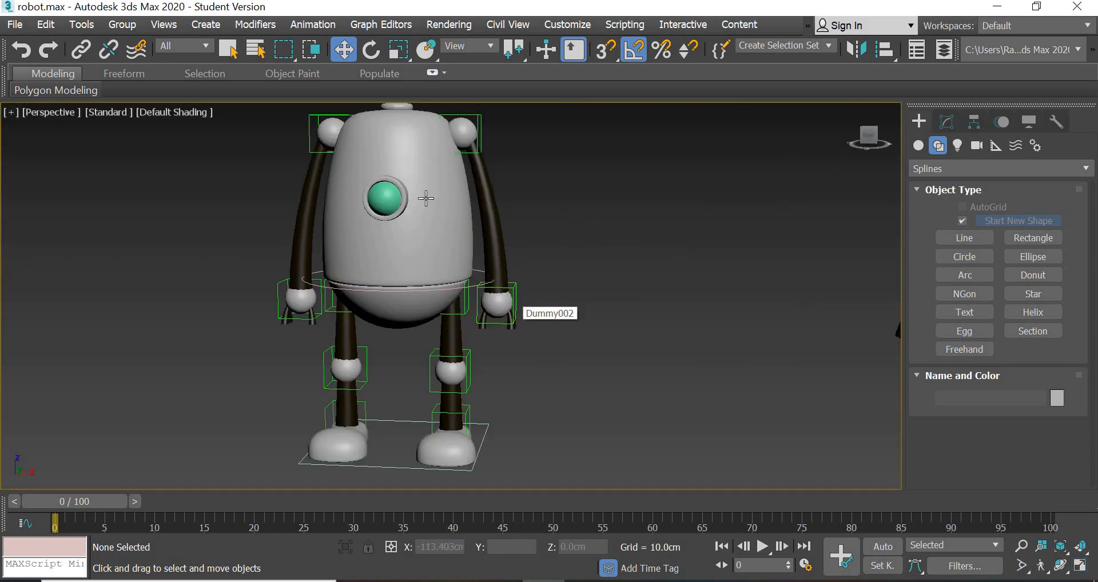
# - Link the waist circle to the square spline beneath the feet as its parent
pyautogui.click(81, 49)
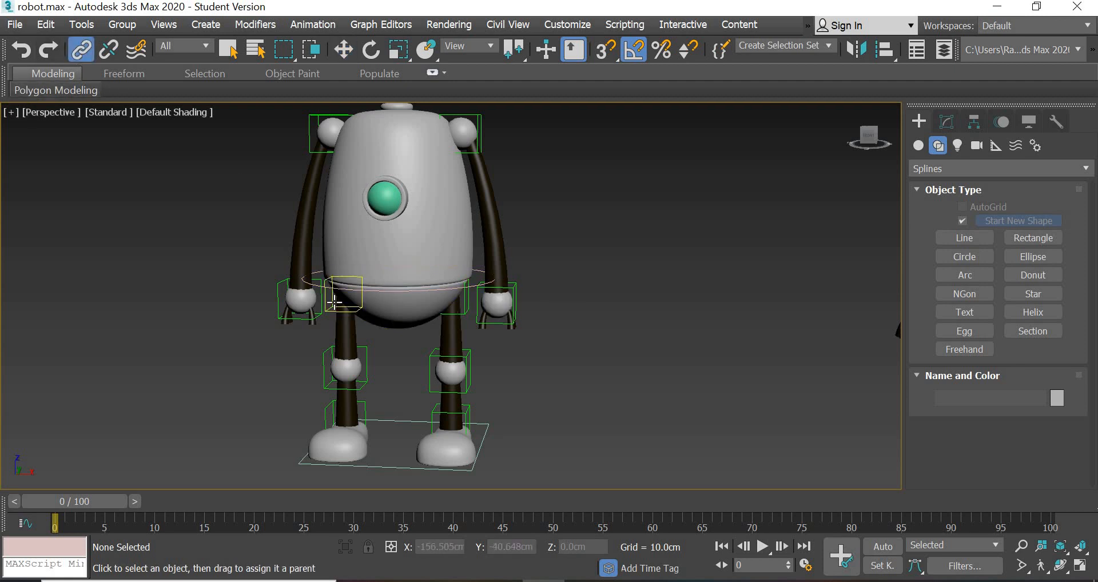
pyautogui.scroll(10, 334, 301)
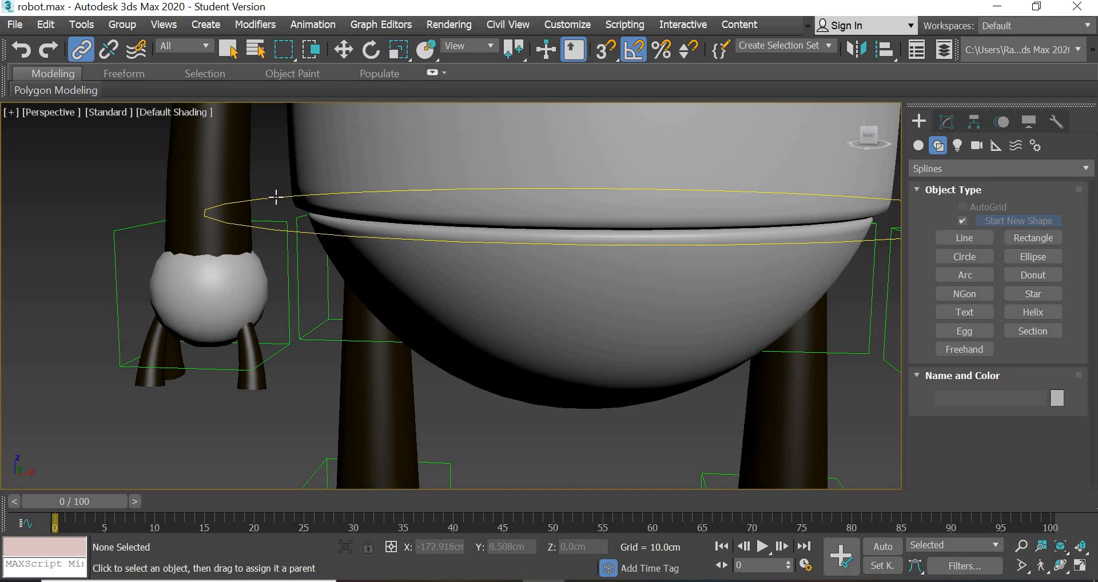
pyautogui.scroll(-10, 276, 196)
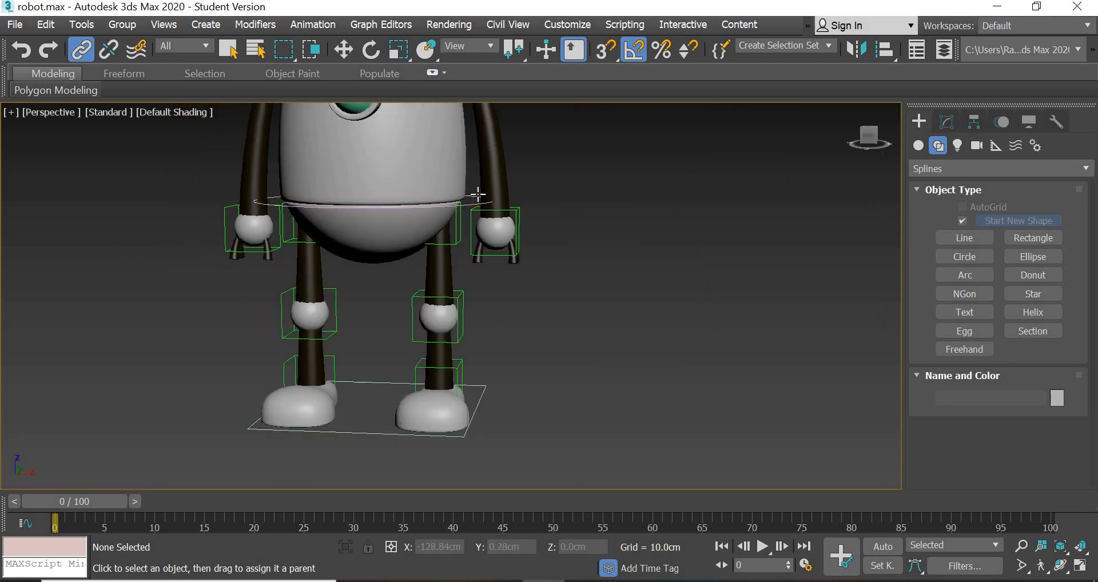
pyautogui.moveTo(479, 197); pyautogui.dragTo(376, 383)
# - Link one hip dummy (Dummy003) to the waist circle as its parent
pyautogui.moveTo(371, 316); pyautogui.dragTo(345, 402, button='middle')
pyautogui.scroll(5, 511, 344)
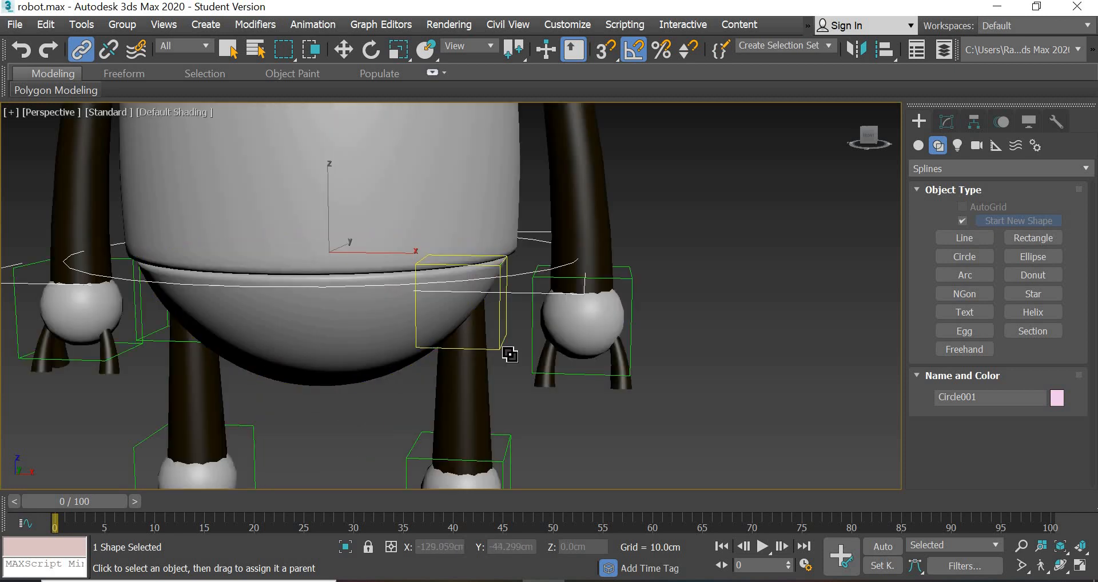
pyautogui.click(514, 270)
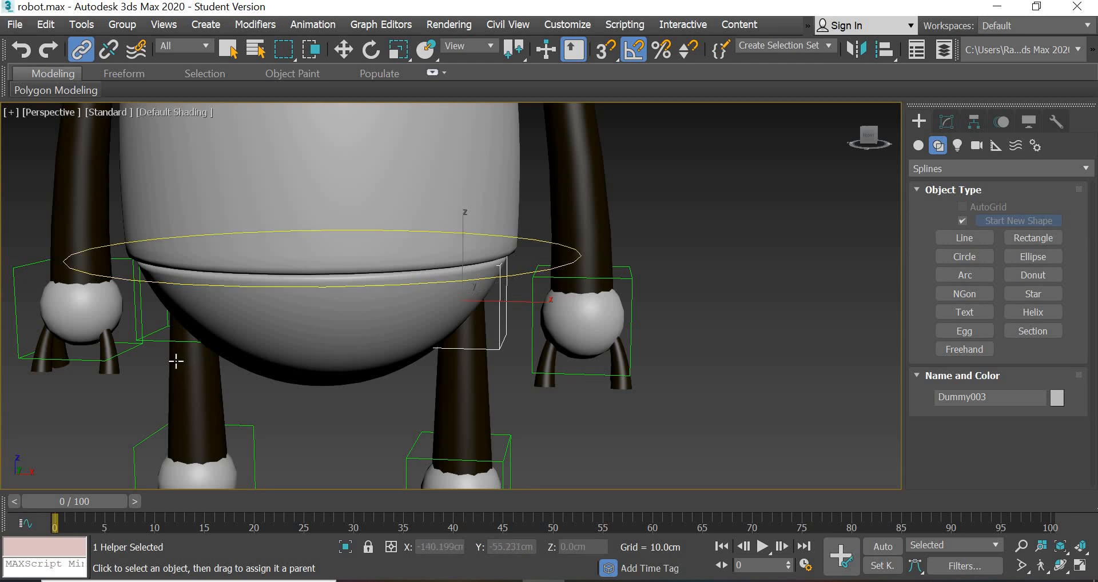
# - Link the other hip dummy (Dummy008) to the waist circle as its parent
pyautogui.moveTo(147, 311); pyautogui.dragTo(126, 251)
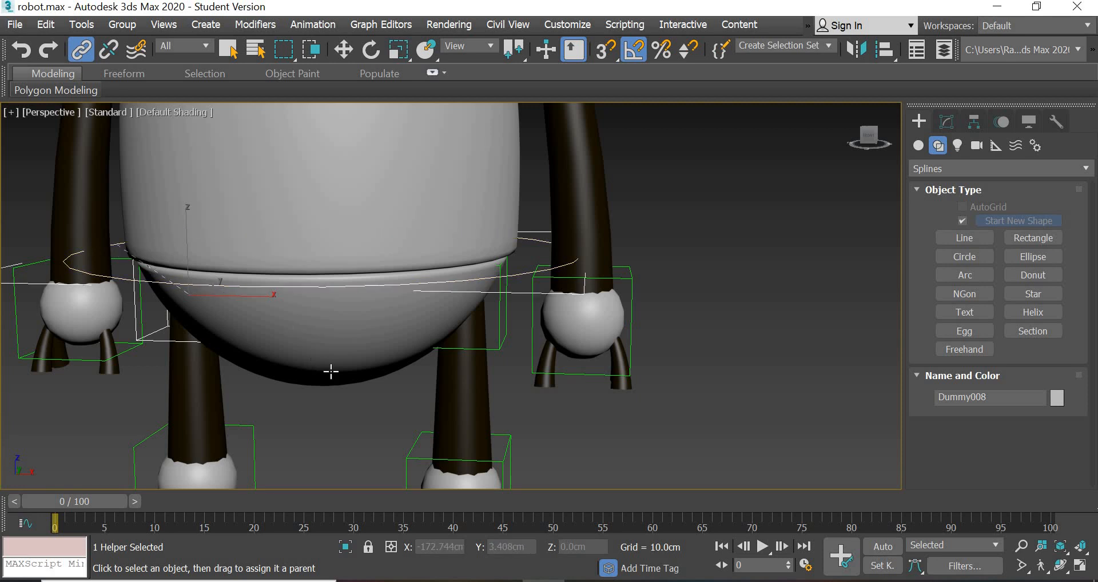
pyautogui.scroll(-5, 368, 344)
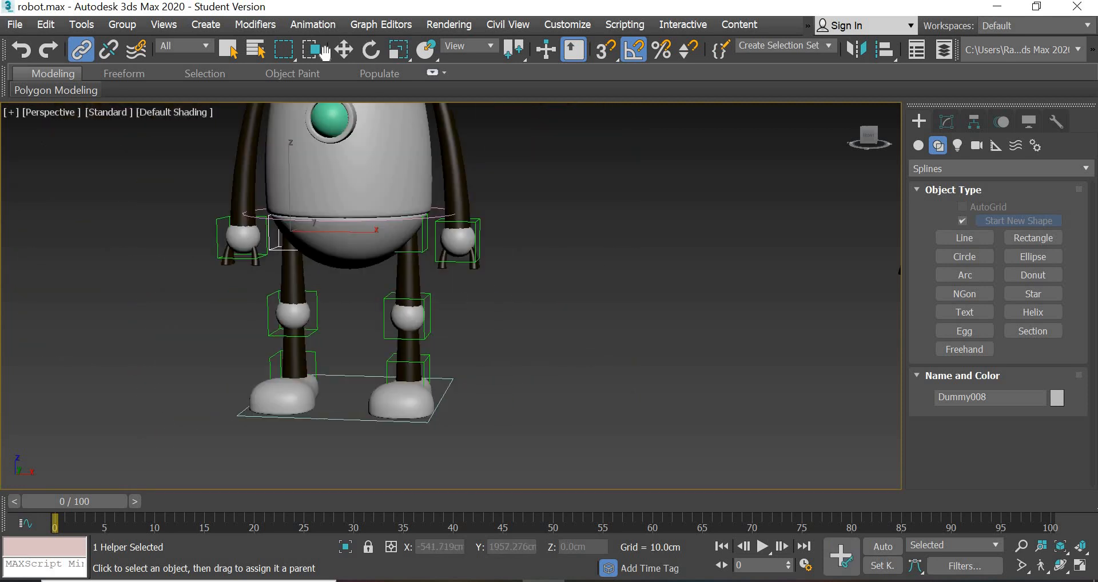
# - Test the leg hierarchy by moving the square spline beneath the feet sideways, undoing each trial move
pyautogui.click(341, 52)
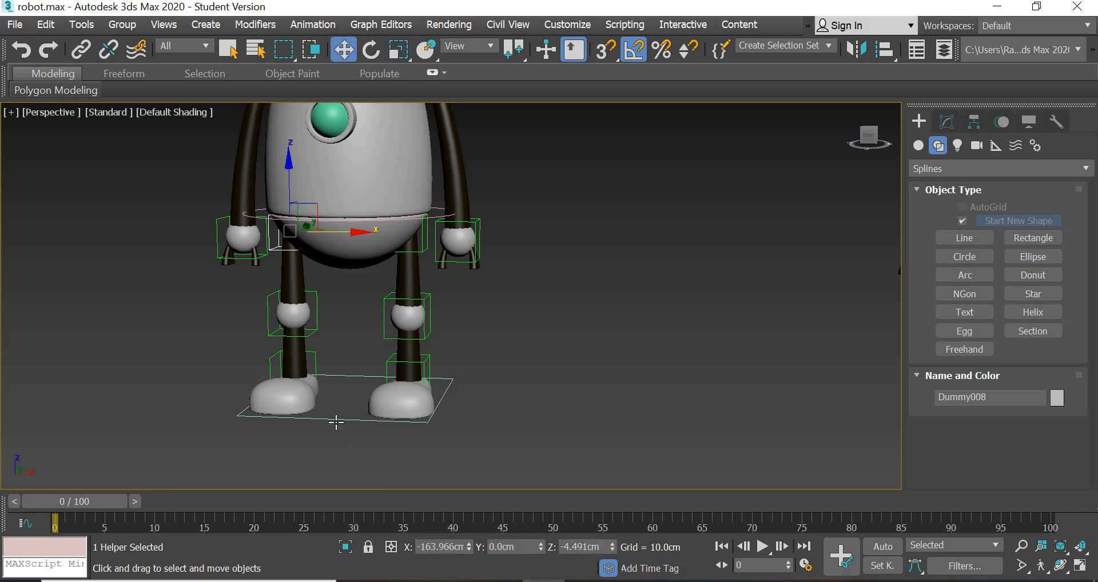
pyautogui.click(439, 410)
pyautogui.moveTo(477, 402); pyautogui.dragTo(773, 424)
pyautogui.hotkey('ctrl', 'z')
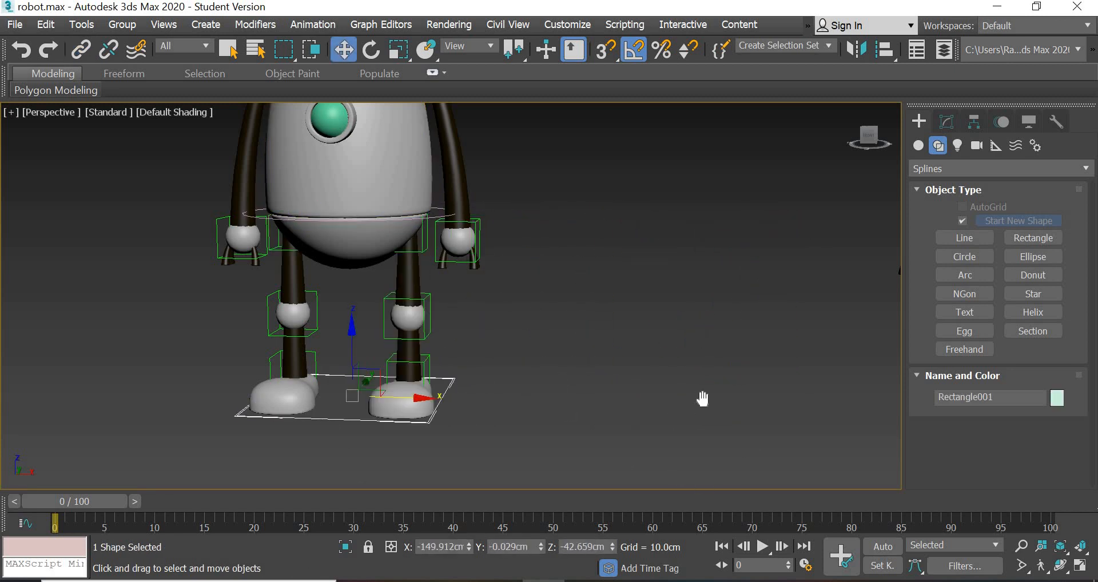
pyautogui.moveTo(703, 399); pyautogui.dragTo(703, 402, button='middle')
pyautogui.scroll(3, 703, 402)
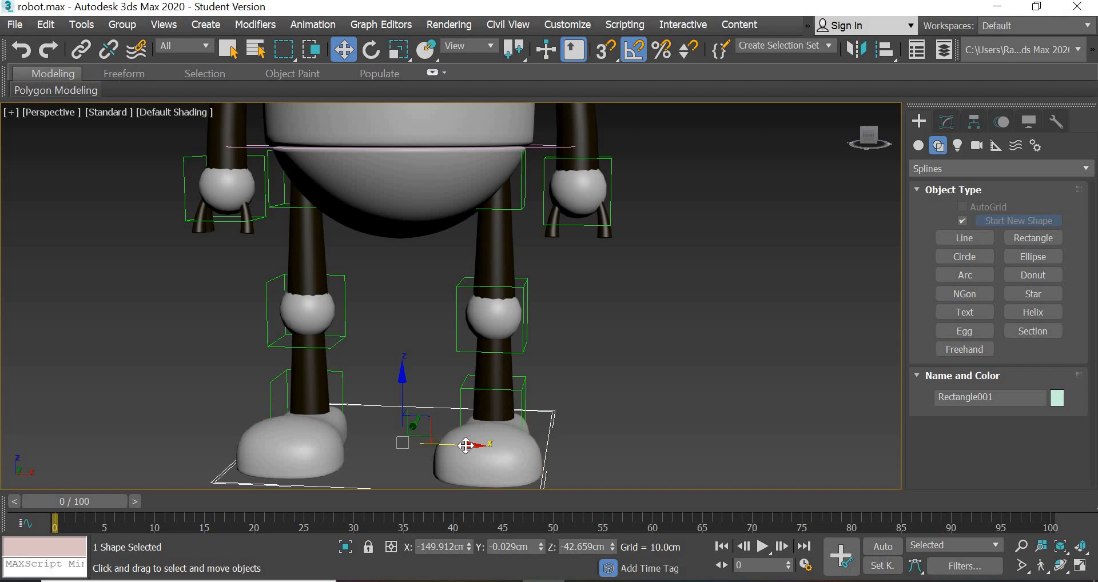
pyautogui.moveTo(902, 460); pyautogui.dragTo(672, 446)
pyautogui.hotkey('ctrl', 'z')
pyautogui.moveTo(660, 305); pyautogui.dragTo(659, 305, button='middle')
pyautogui.scroll(-8, 683, 424)
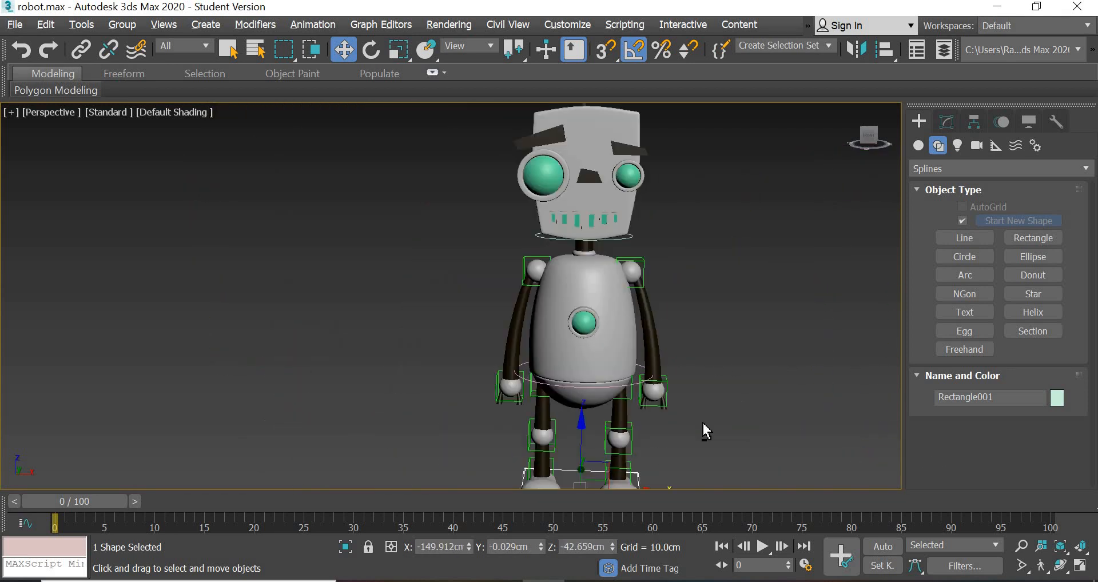
# - Set the waist circle's radius to 30 cm
pyautogui.keyDown('alt'); pyautogui.moveTo(704, 431); pyautogui.dragTo(654, 393, button='middle'); pyautogui.keyUp('alt')
pyautogui.scroll(6, 654, 394)
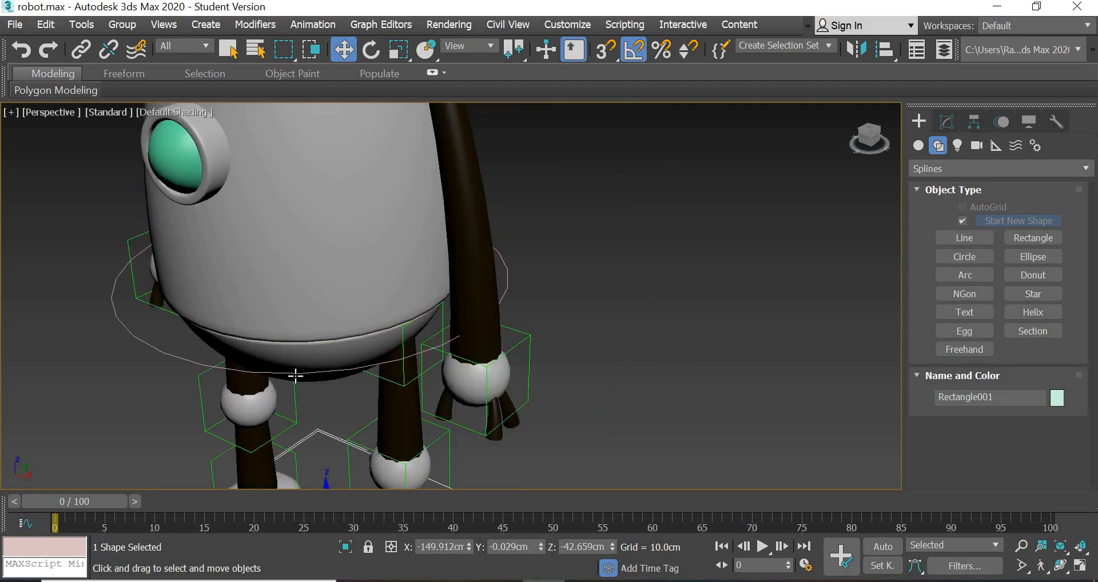
pyautogui.click(153, 352)
pyautogui.click(942, 118)
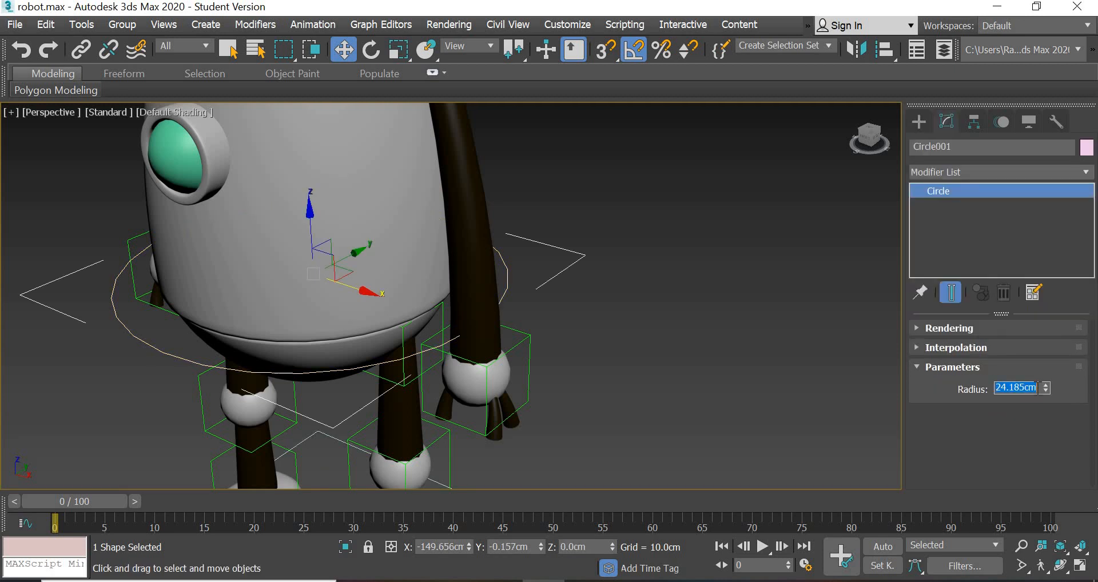
pyautogui.press('Return')
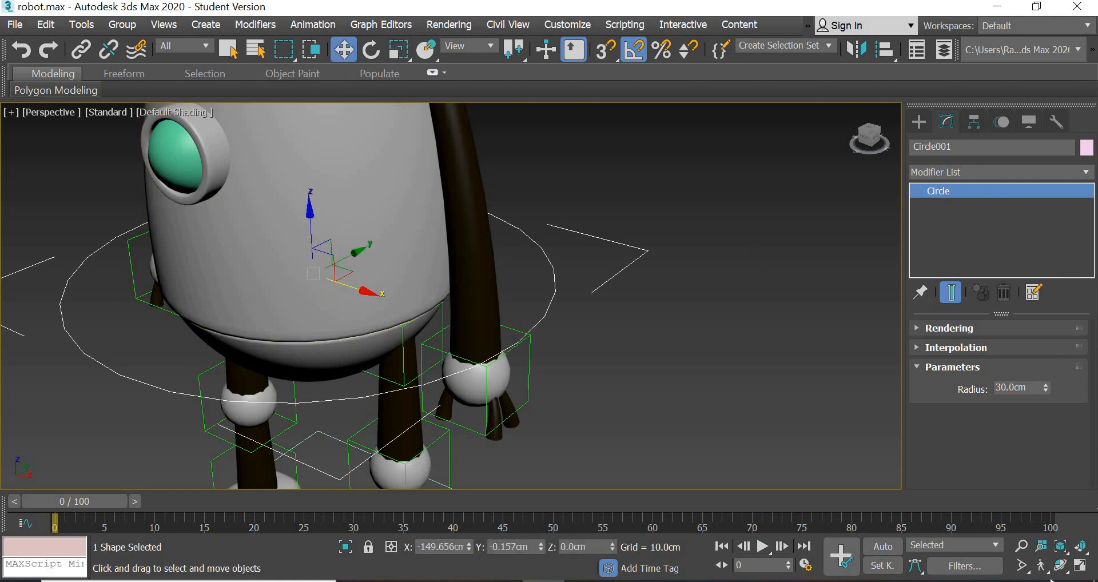
# - Draw a new circle spline in the Top view, centred on the robot's body and slightly smaller than the waist circle
pyautogui.click(1079, 567)
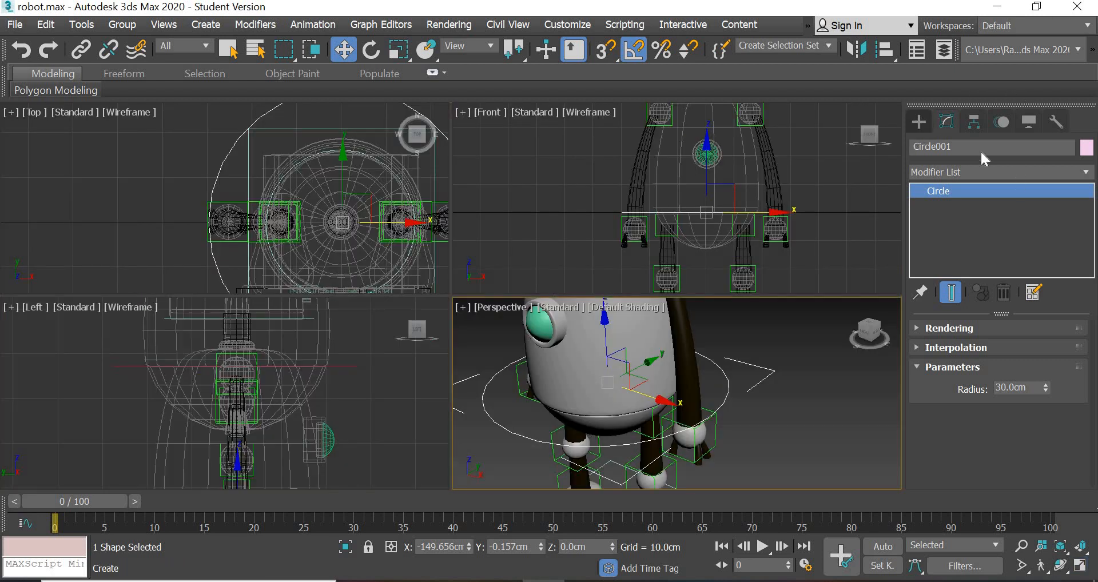
pyautogui.click(919, 122)
pyautogui.click(977, 256)
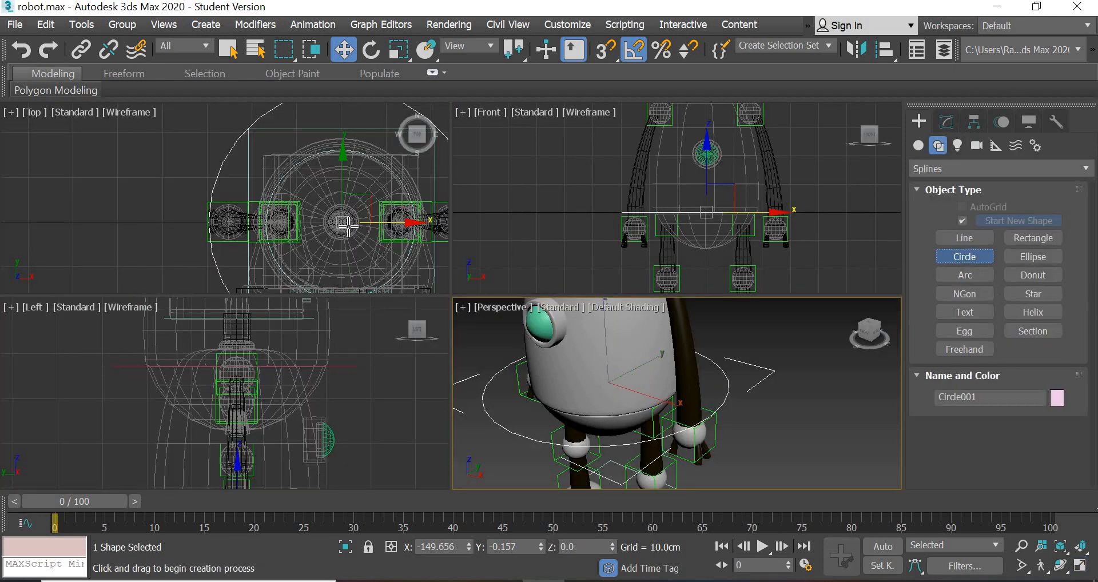
pyautogui.moveTo(343, 221); pyautogui.dragTo(404, 313)
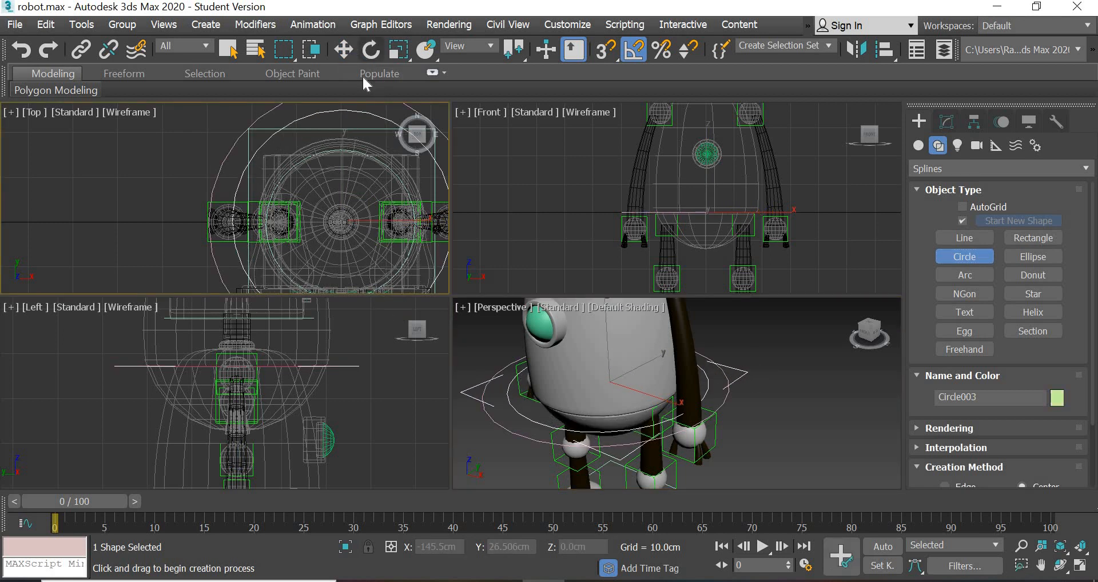
pyautogui.click(343, 50)
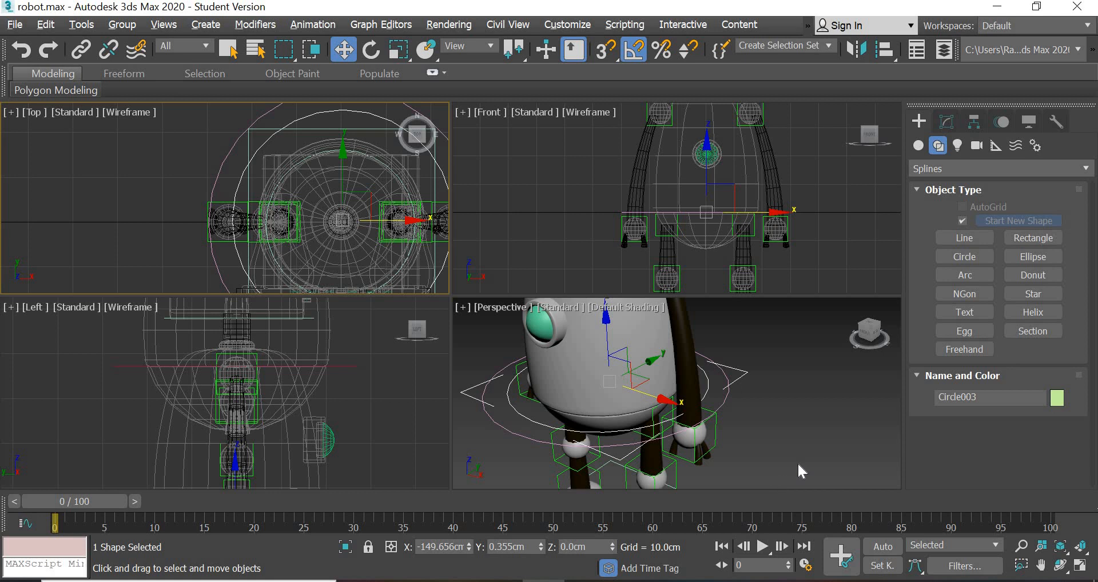
# - Raise the new circle along Z to about 40.6 cm so it sits around the top of the shoulders
pyautogui.keyDown('alt'); pyautogui.moveTo(798, 462); pyautogui.dragTo(842, 440, button='middle'); pyautogui.keyUp('alt')
pyautogui.hotkey('alt', 'w')
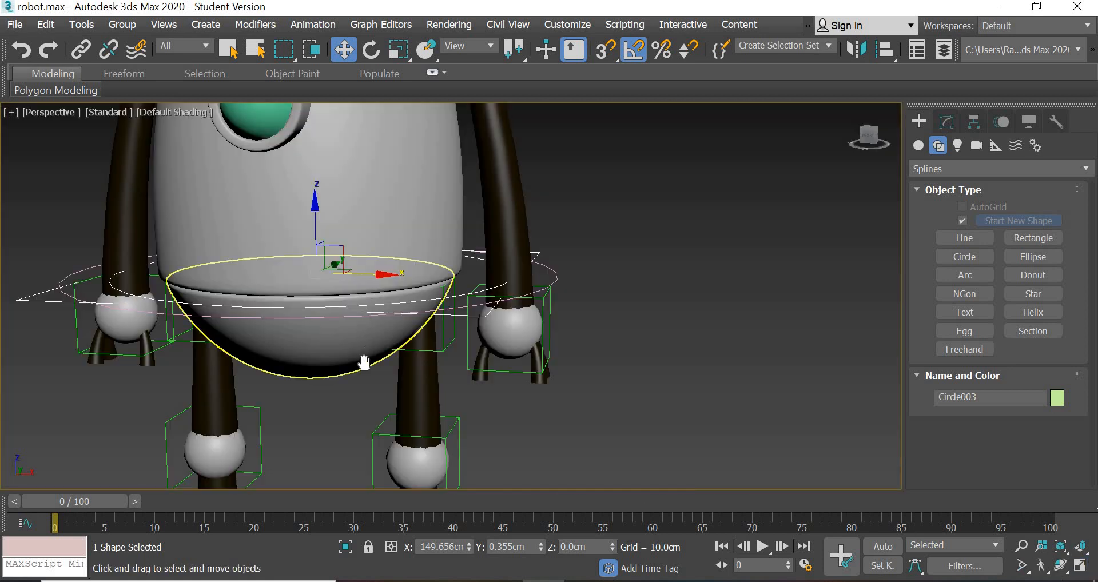
pyautogui.moveTo(364, 362); pyautogui.dragTo(359, 470, button='middle')
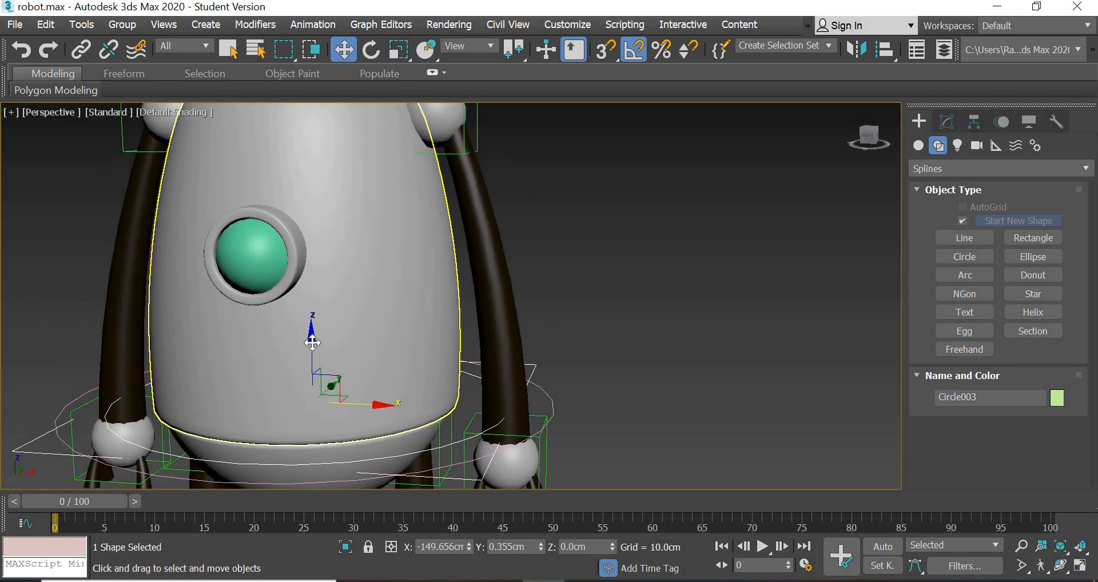
pyautogui.moveTo(312, 342); pyautogui.dragTo(349, 178)
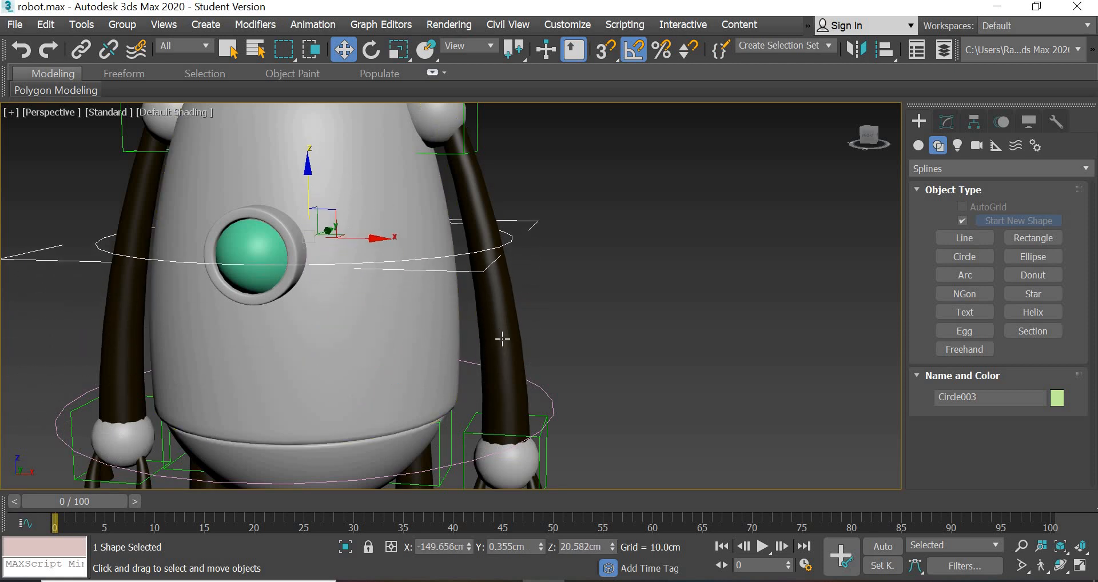
pyautogui.scroll(-4, 423, 306)
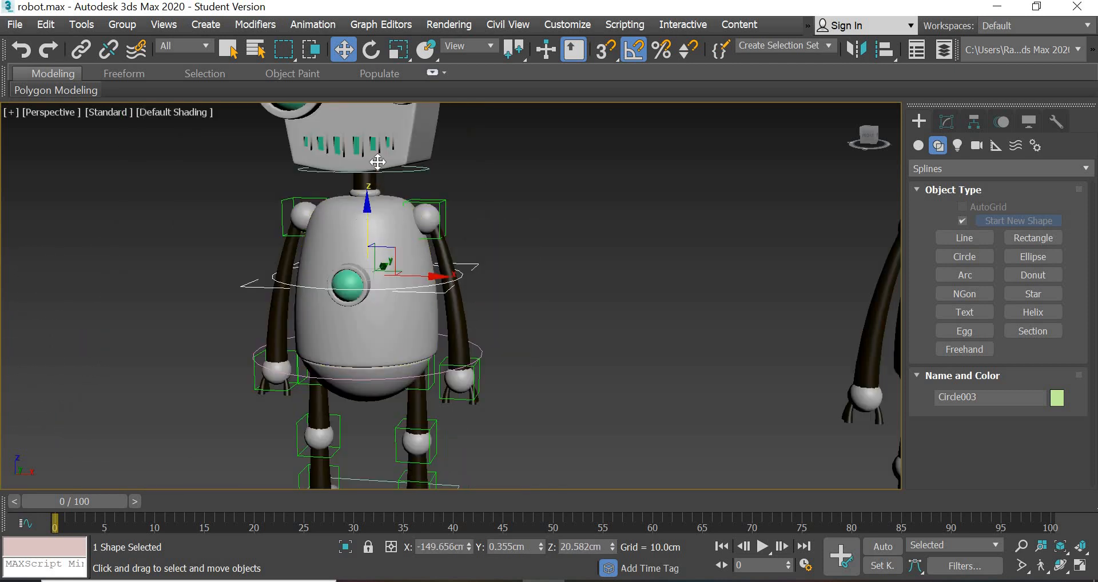
pyautogui.moveTo(377, 162); pyautogui.dragTo(379, 147)
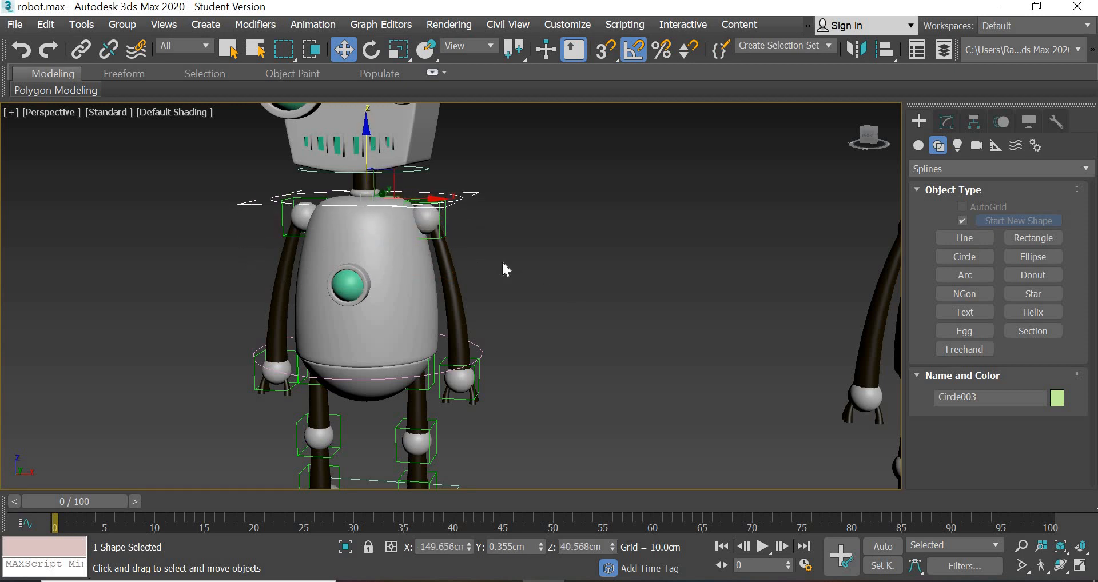
pyautogui.click(586, 377)
# - Link both shoulder dummies (Dummy001 and Dummy006) to the shoulder circle as their parent
pyautogui.scroll(8, 588, 384)
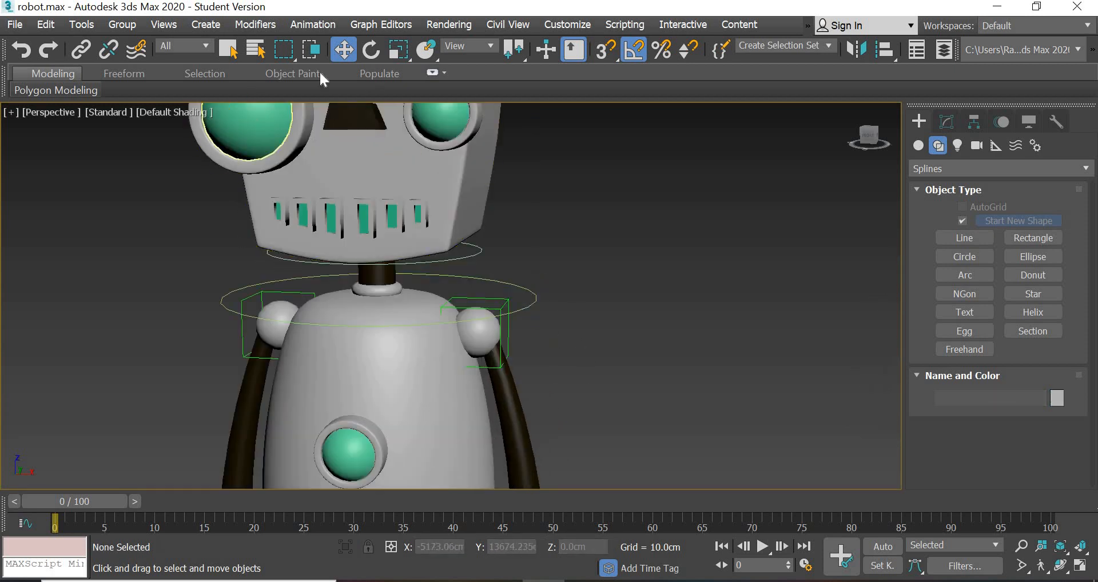
pyautogui.click(80, 50)
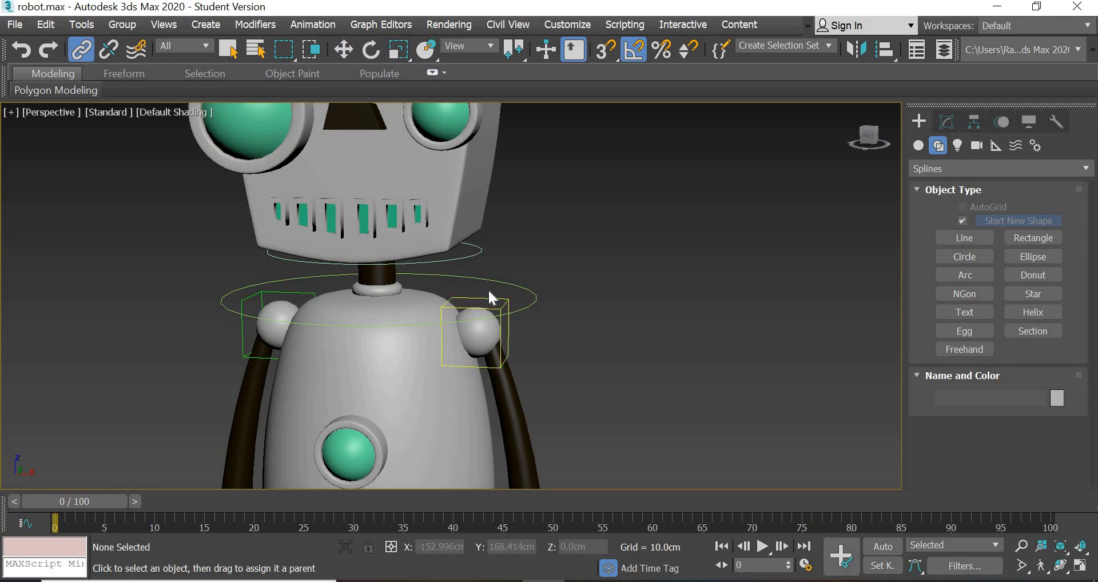
pyautogui.click(493, 306)
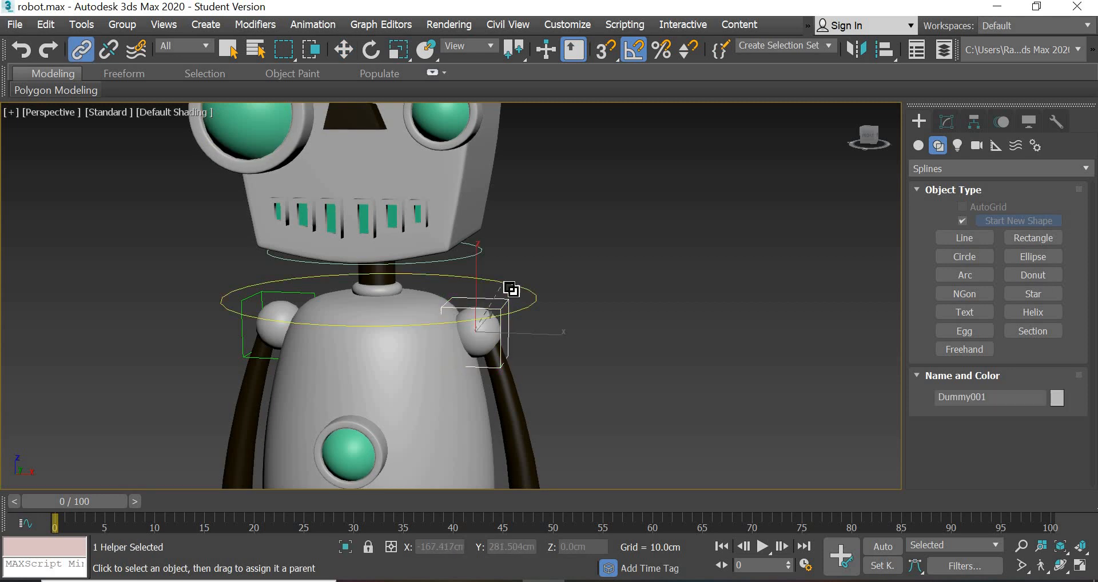
pyautogui.moveTo(241, 345); pyautogui.dragTo(228, 305)
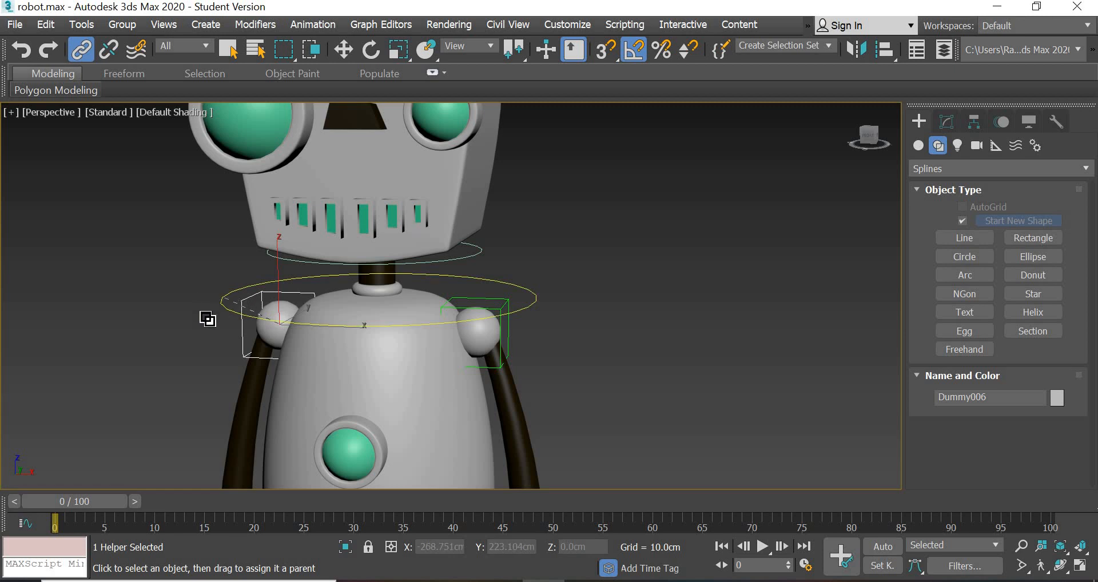
# - Link the chest light's parts to the torso, and link the torso to the shoulder circle
pyautogui.moveTo(435, 386); pyautogui.dragTo(420, 152, button='middle')
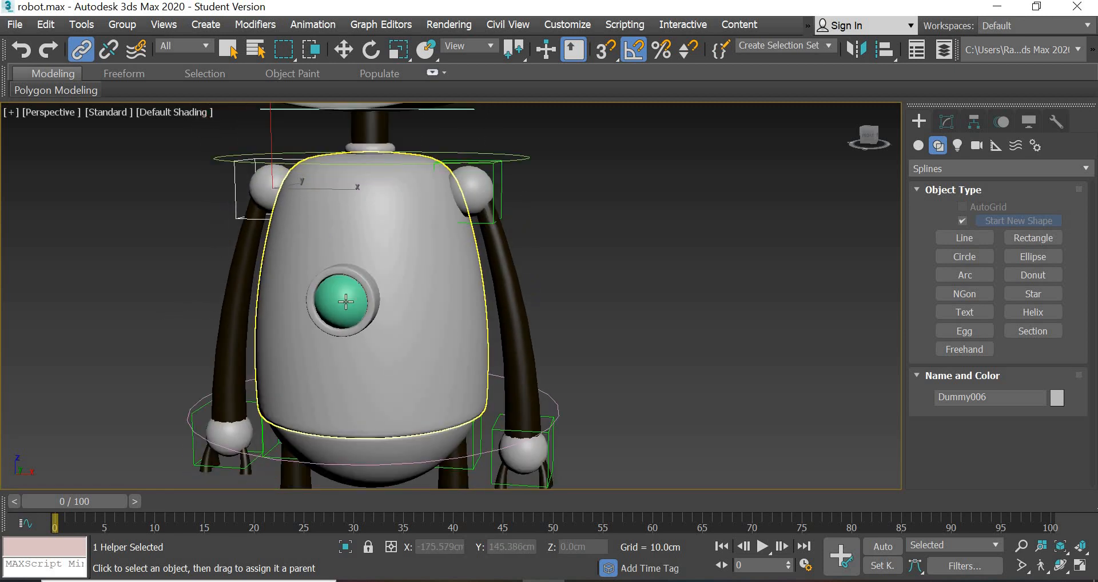
pyautogui.moveTo(346, 302); pyautogui.dragTo(381, 306)
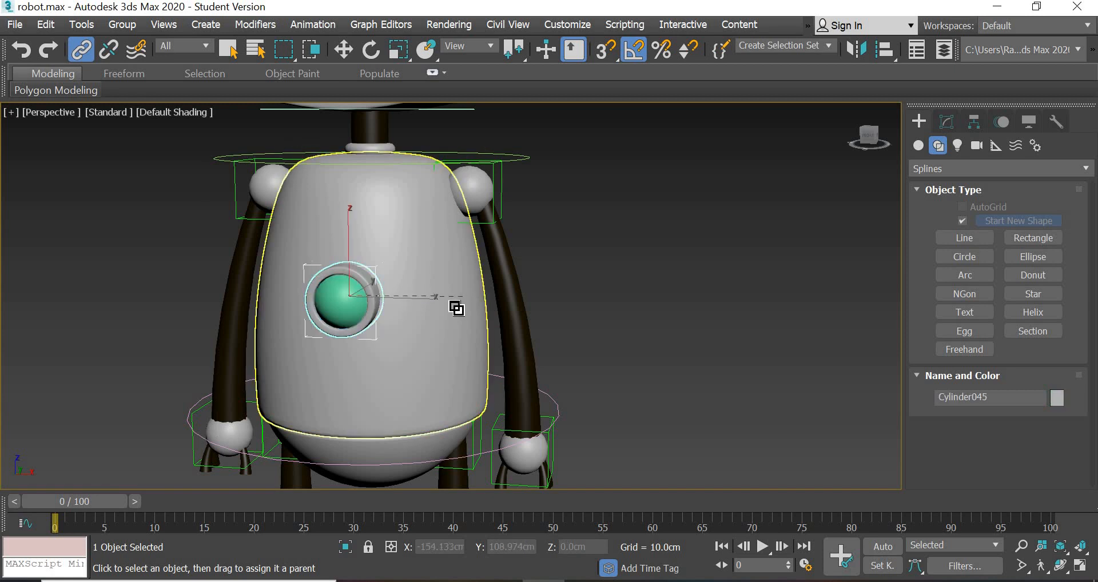
pyautogui.moveTo(441, 221); pyautogui.dragTo(457, 160)
# - Link the shoulder circle to the square spline beneath the feet as its parent
pyautogui.moveTo(548, 192); pyautogui.dragTo(536, 167, button='middle')
pyautogui.scroll(-3, 536, 161)
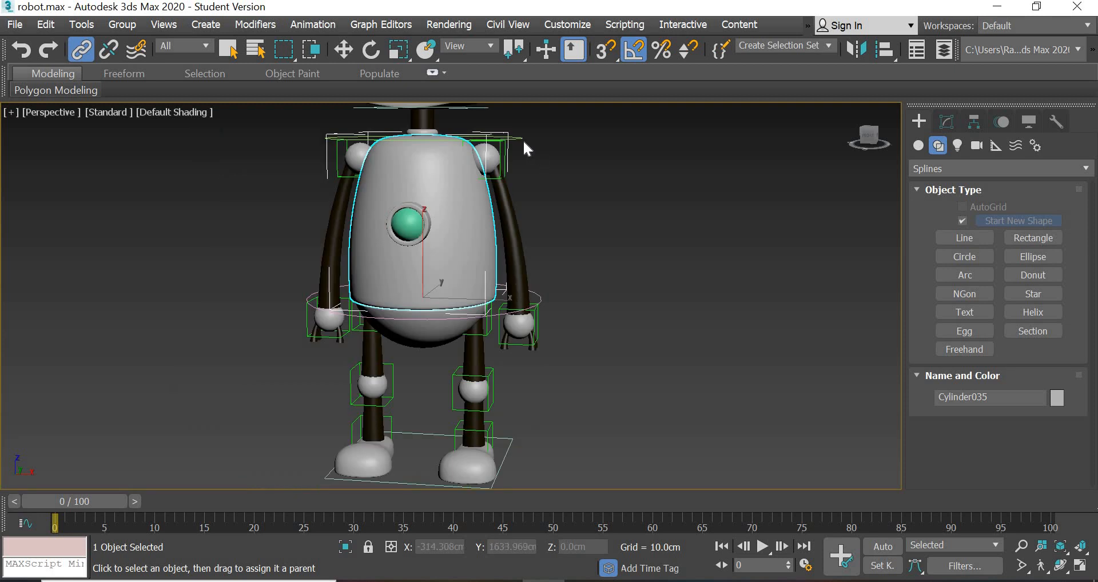
pyautogui.moveTo(520, 139); pyautogui.dragTo(421, 440)
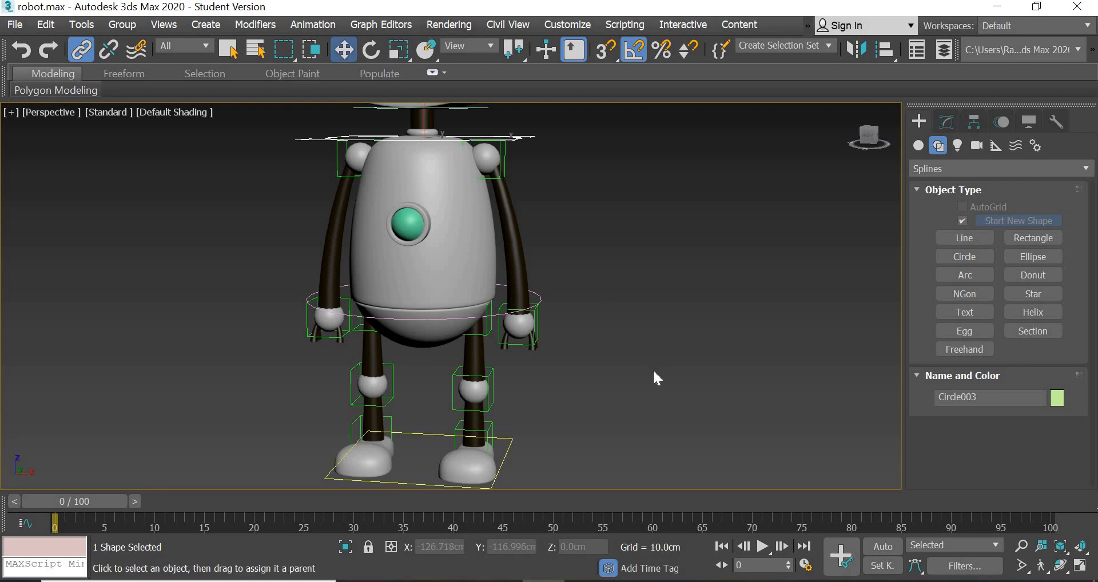
# - Test the upper-body links by moving the square spline beneath the feet along X, and undo the move
pyautogui.click(443, 441)
pyautogui.click(425, 436)
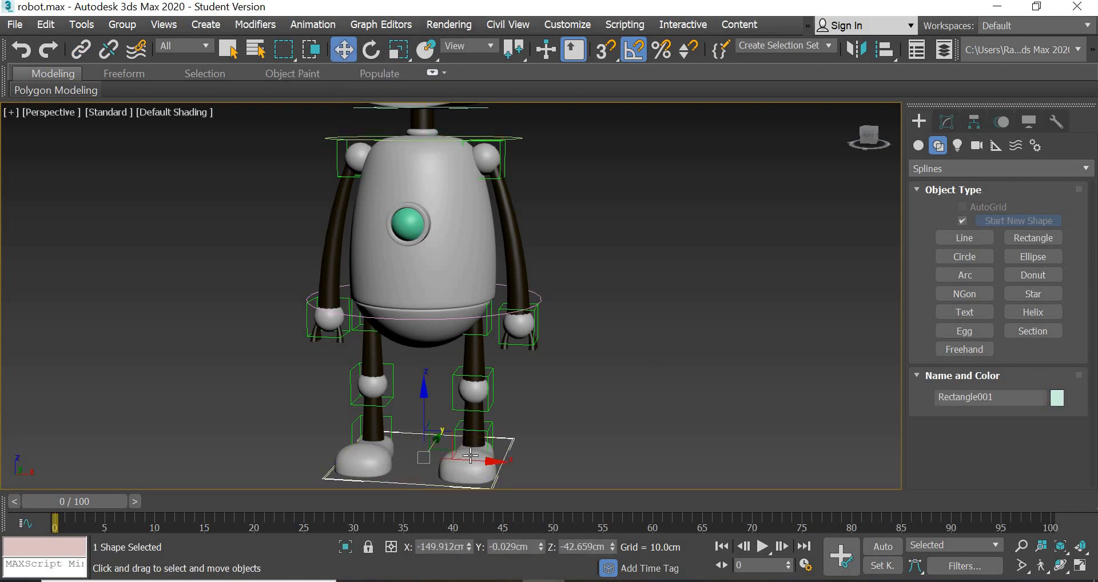
pyautogui.scroll(-5, 537, 408)
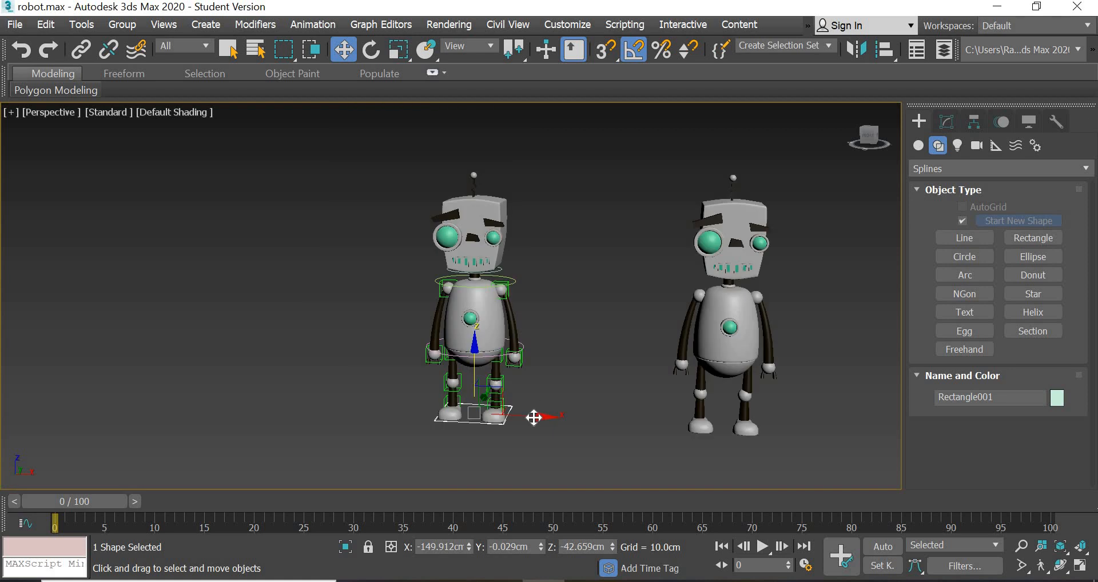
pyautogui.scroll(5, 508, 417)
pyautogui.moveTo(507, 417); pyautogui.dragTo(685, 439)
pyautogui.hotkey('ctrl', 'z')
# - Link the neck ring and the neck cylinder to the circle beneath the head as their parent
pyautogui.scroll(8, 522, 326)
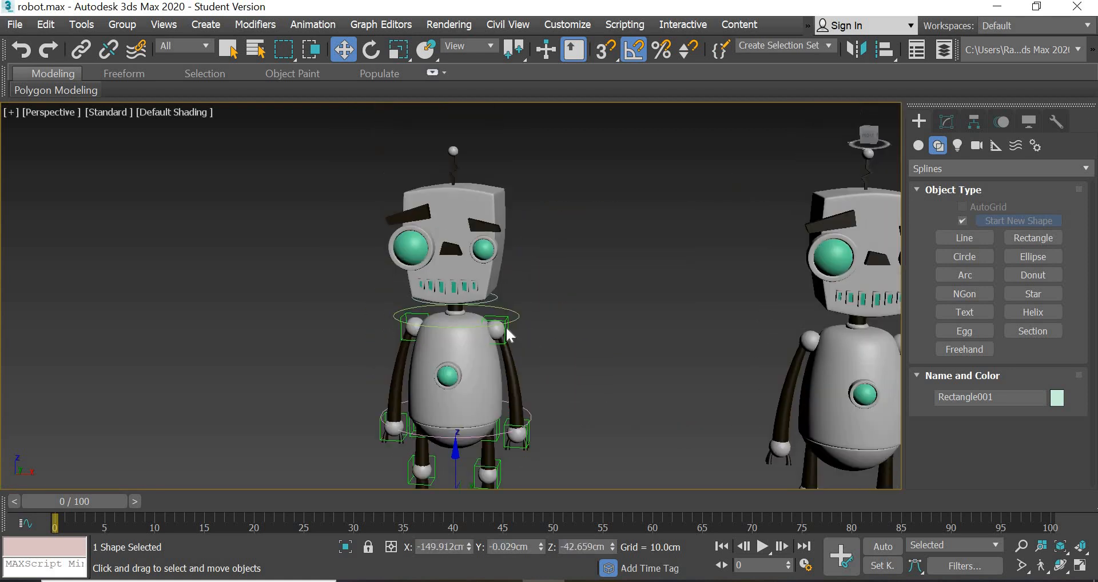
pyautogui.scroll(-5, 515, 375)
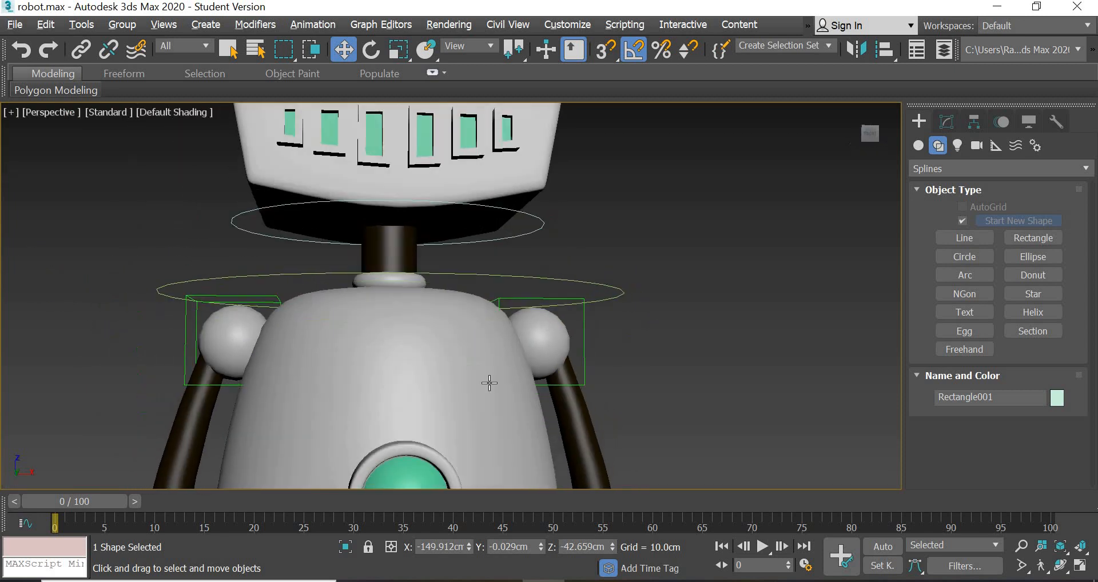
pyautogui.scroll(4, 491, 380)
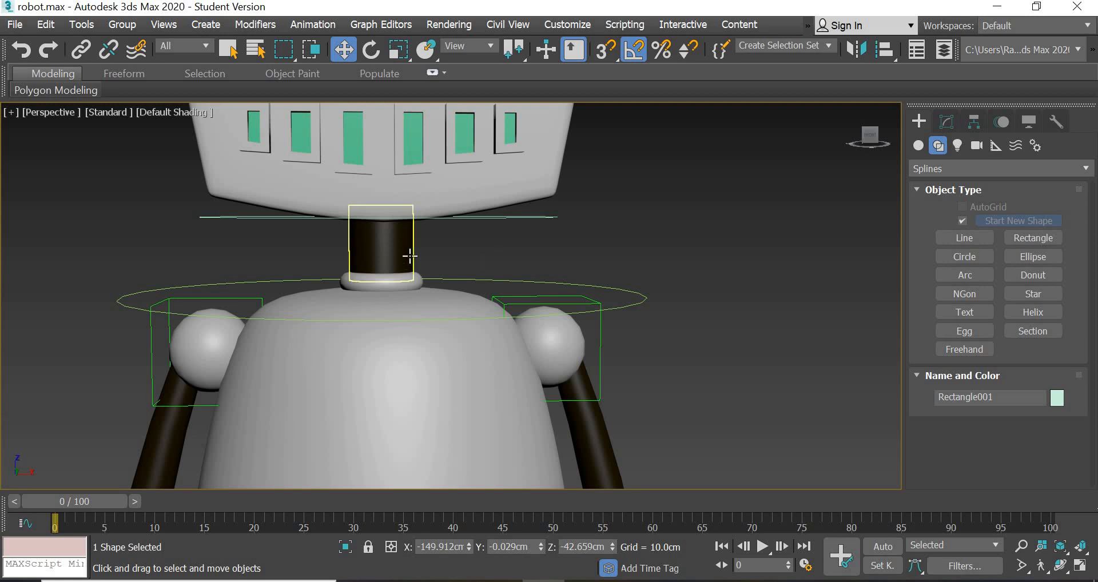
pyautogui.click(86, 50)
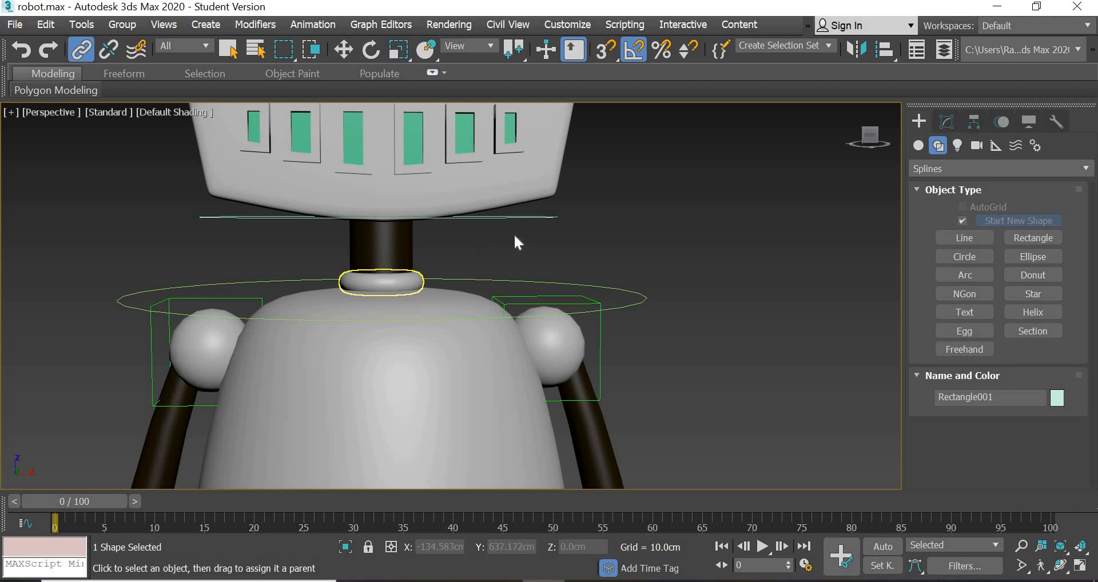
pyautogui.moveTo(400, 281); pyautogui.dragTo(516, 217)
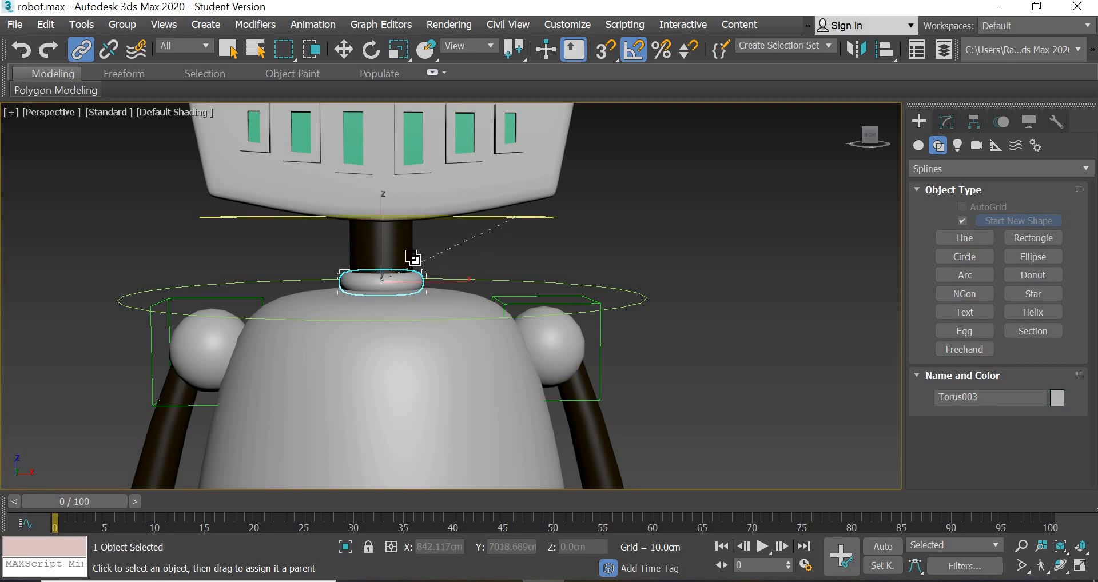
pyautogui.moveTo(404, 248); pyautogui.dragTo(543, 240)
pyautogui.scroll(-5, 534, 262)
pyautogui.scroll(-3, 531, 303)
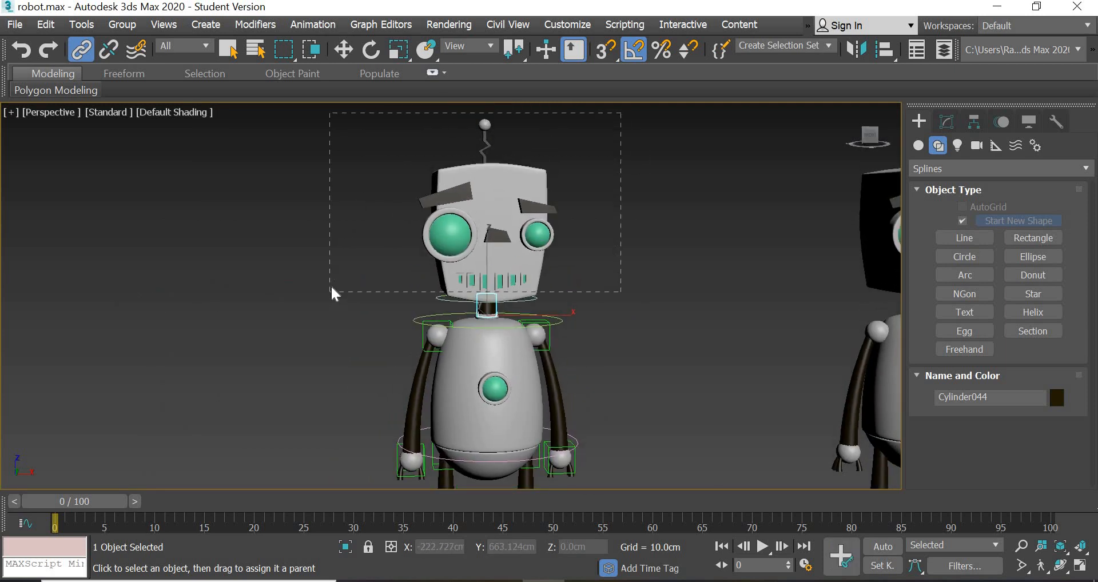
pyautogui.moveTo(331, 285); pyautogui.dragTo(331, 287)
pyautogui.scroll(5, 517, 312)
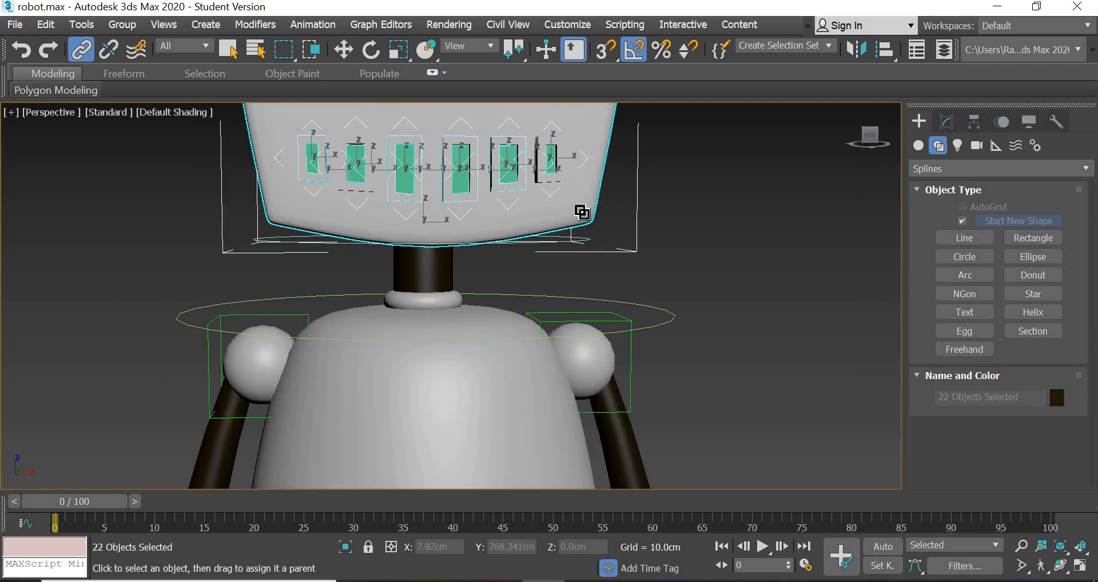
pyautogui.click(692, 215)
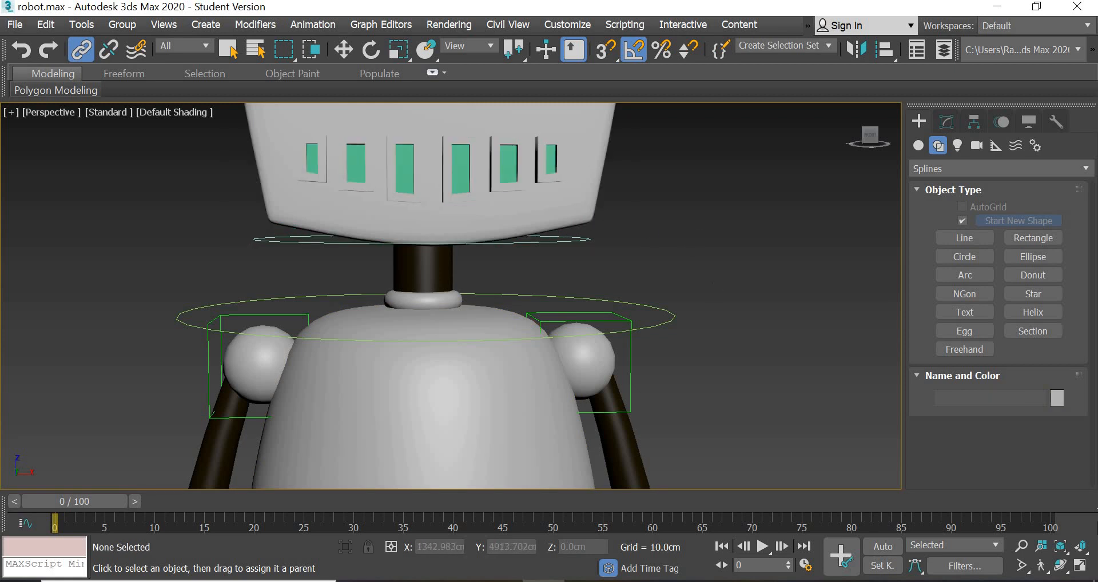
# - In the Front view, link all head and face parts plus the neck cylinder and neck ring to the circle beneath the head
pyautogui.hotkey('alt', 'w')
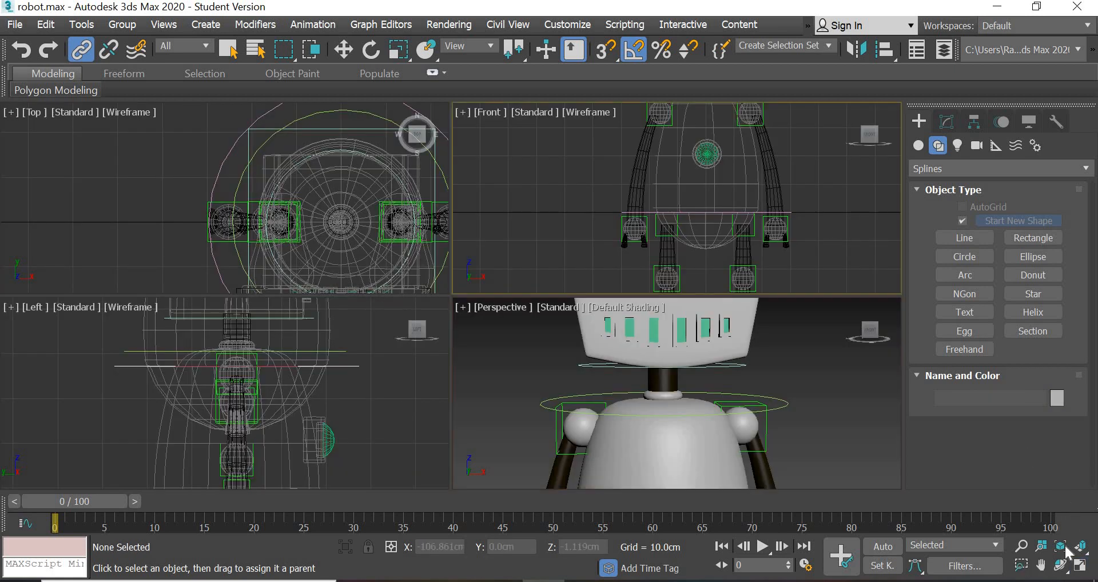
pyautogui.hotkey('alt', 'w')
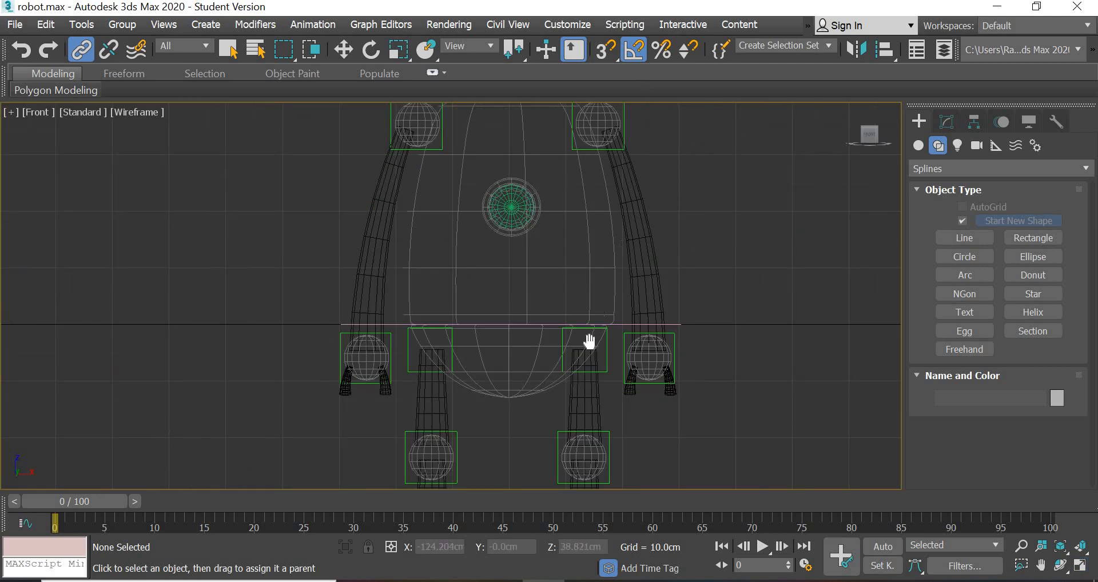
pyautogui.scroll(3, 589, 343)
pyautogui.scroll(-3, 612, 298)
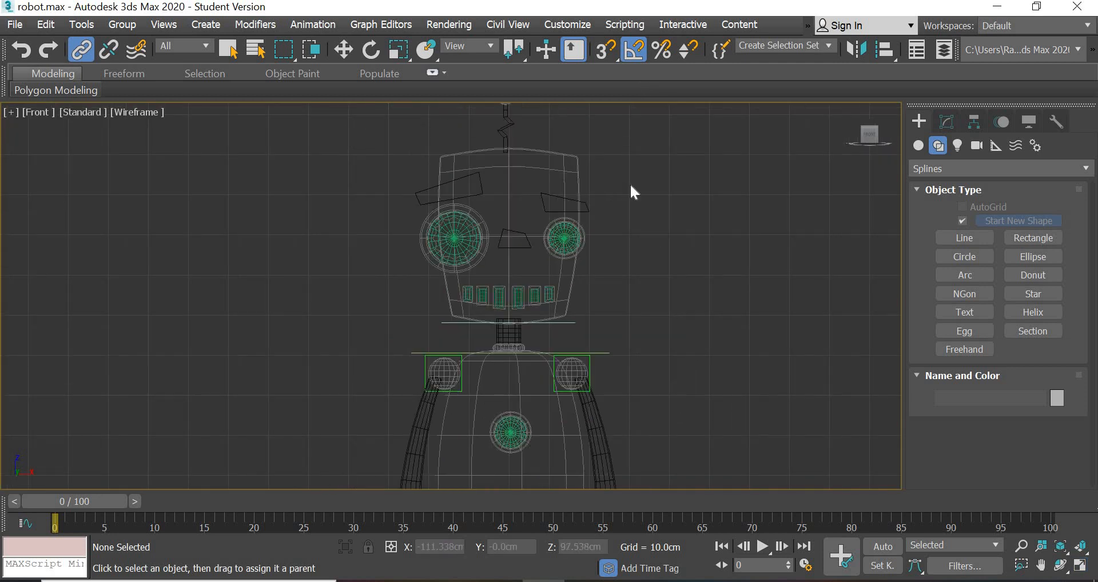
pyautogui.moveTo(628, 185); pyautogui.dragTo(591, 251, button='middle')
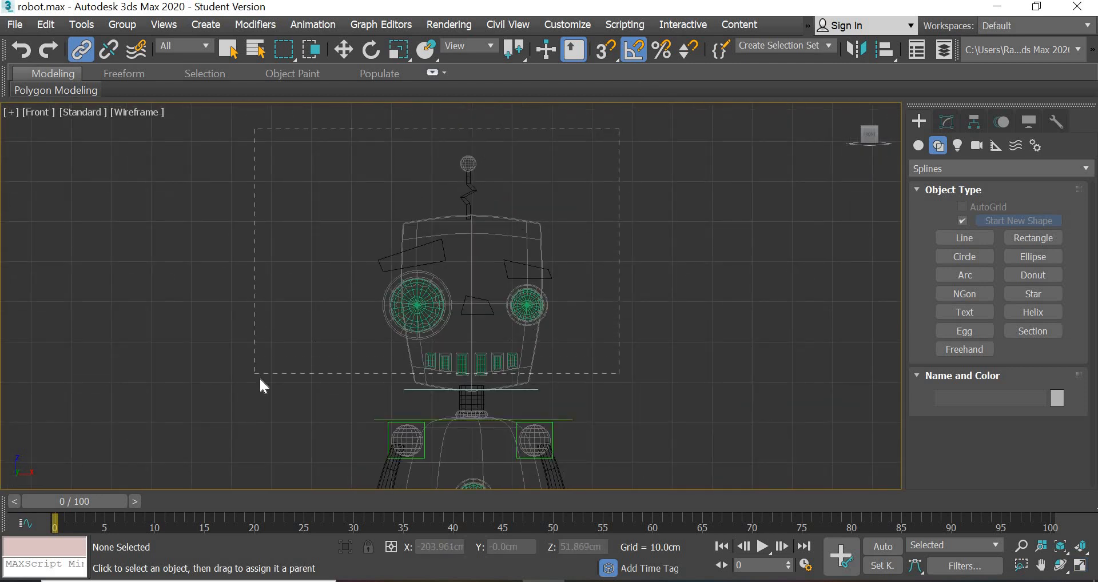
pyautogui.moveTo(261, 380); pyautogui.dragTo(260, 382)
pyautogui.scroll(5, 436, 444)
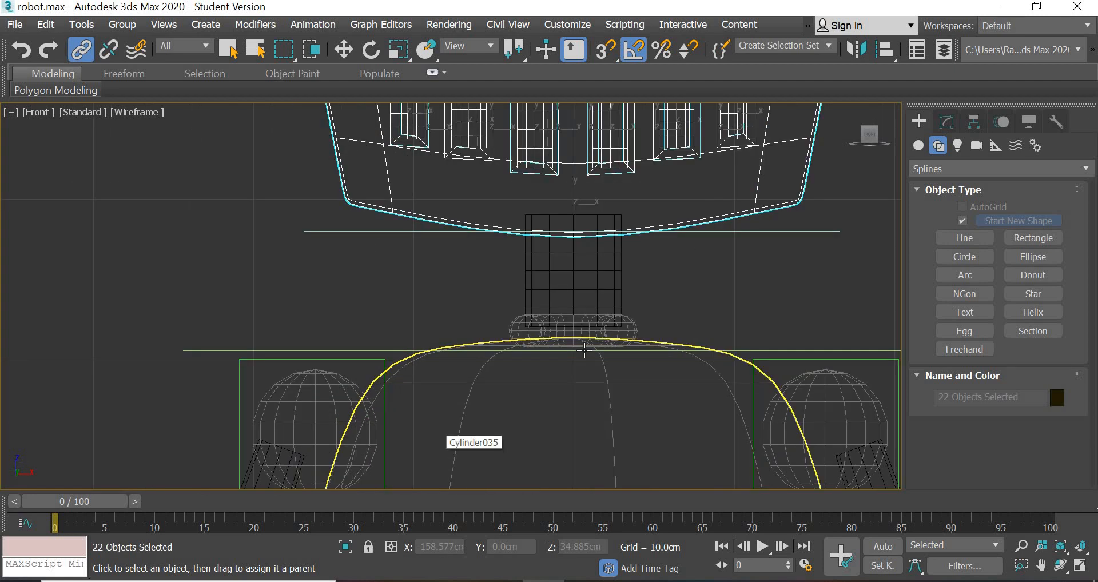
pyautogui.keyDown('ctrl'); pyautogui.moveTo(681, 290); pyautogui.dragTo(476, 328); pyautogui.keyUp('ctrl')
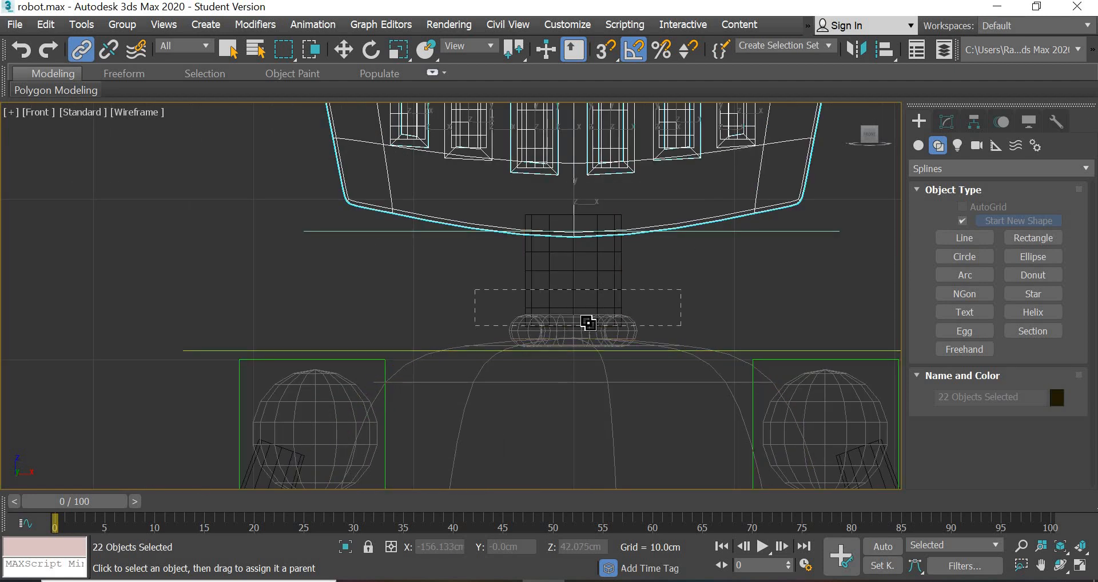
pyautogui.keyDown('ctrl'); pyautogui.moveTo(588, 323); pyautogui.dragTo(590, 322); pyautogui.keyUp('ctrl')
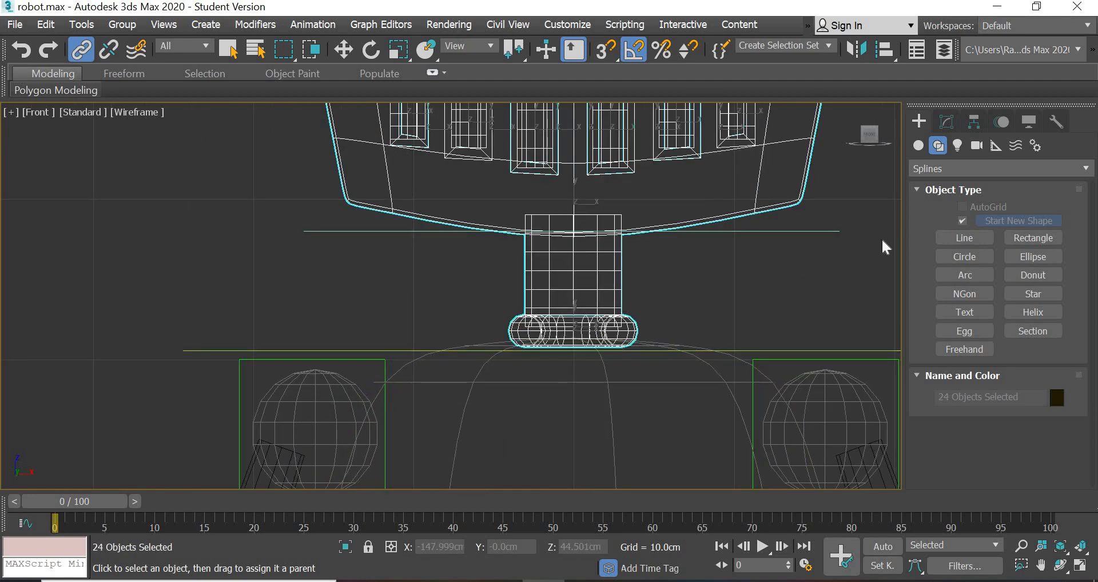
pyautogui.moveTo(801, 232)
pyautogui.mouseDown()
pyautogui.moveTo(809, 264)
pyautogui.moveTo(804, 233)
pyautogui.mouseUp()
# - Link the circle beneath the head to the shoulder circle as its parent
pyautogui.press('pageup')
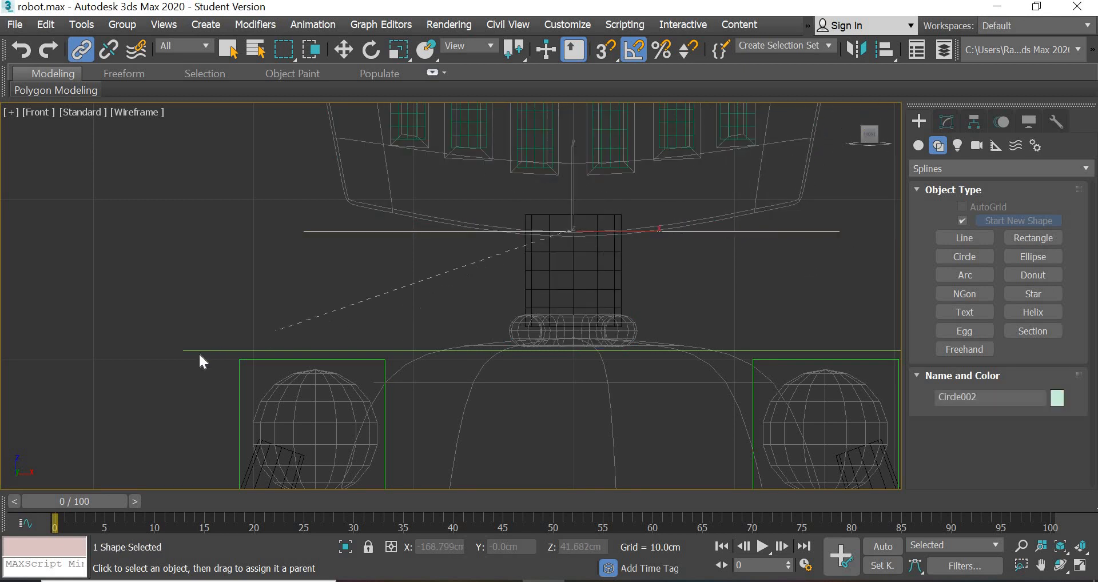
pyautogui.moveTo(200, 355); pyautogui.dragTo(203, 352)
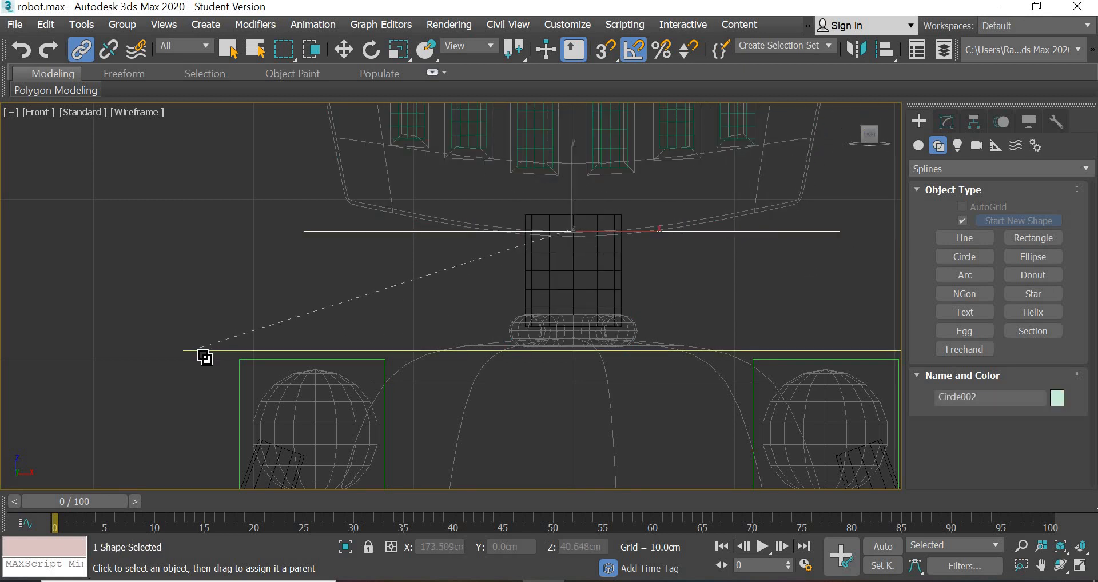
pyautogui.click(343, 50)
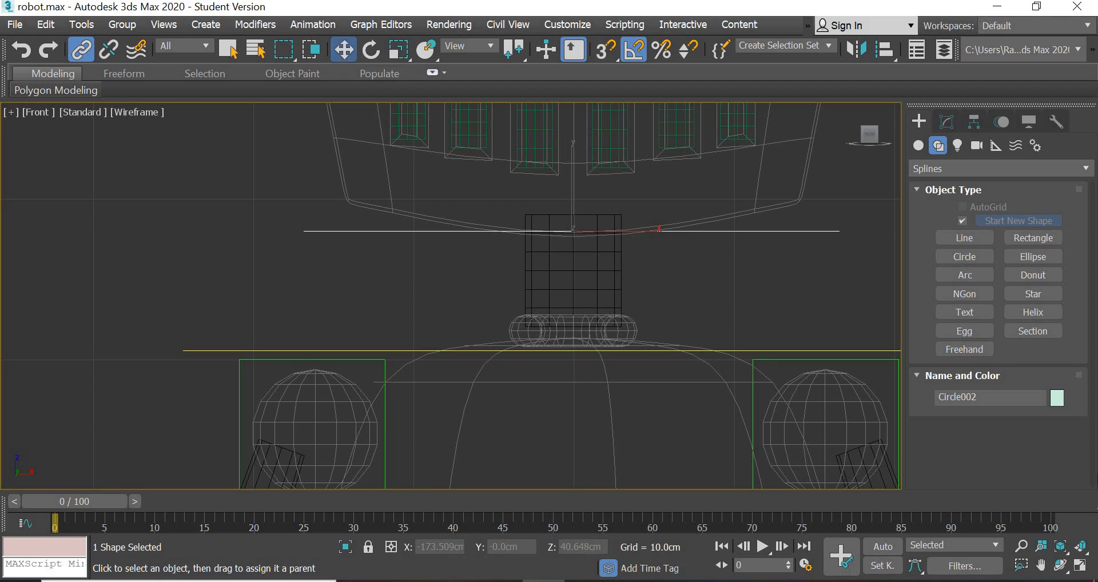
# - Test the head links by moving the square spline beneath the feet along X in the Perspective view, and cancel the move
pyautogui.click(1080, 568)
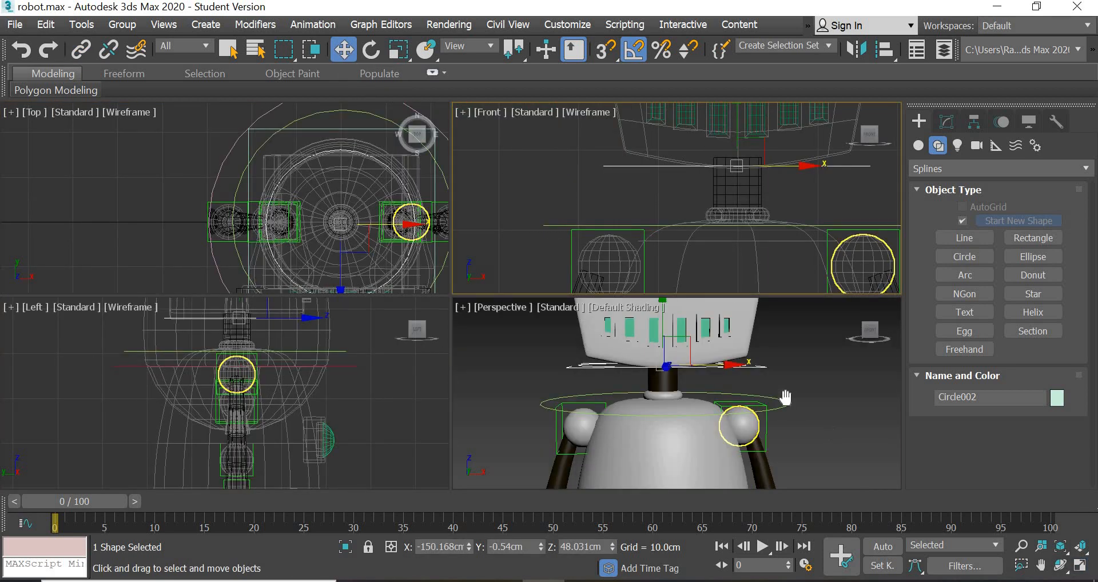
pyautogui.moveTo(786, 399); pyautogui.dragTo(766, 358, button='middle')
pyautogui.scroll(-6, 766, 357)
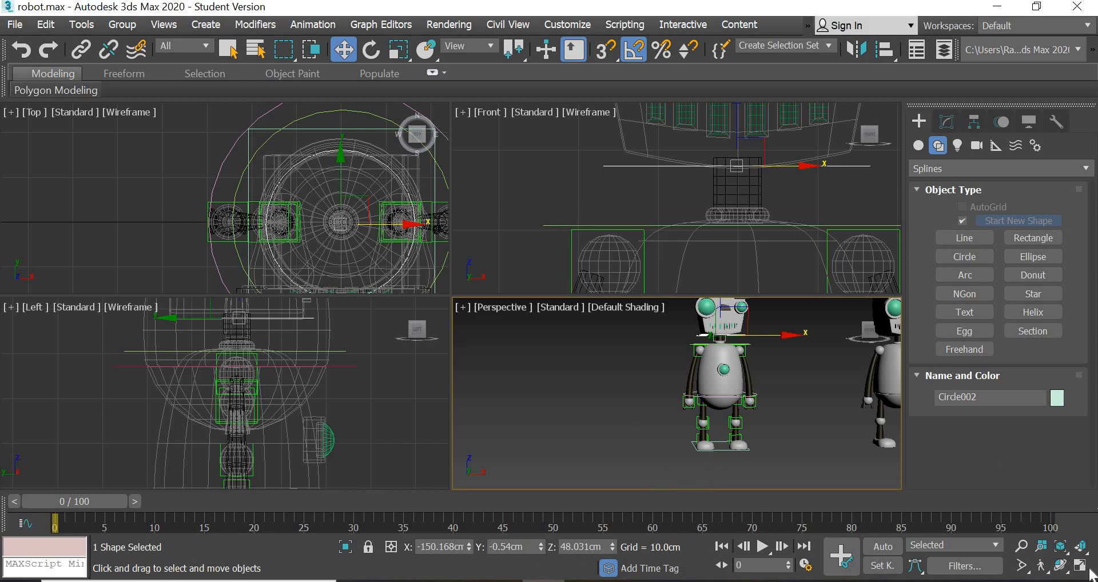
pyautogui.hotkey('alt', 'w')
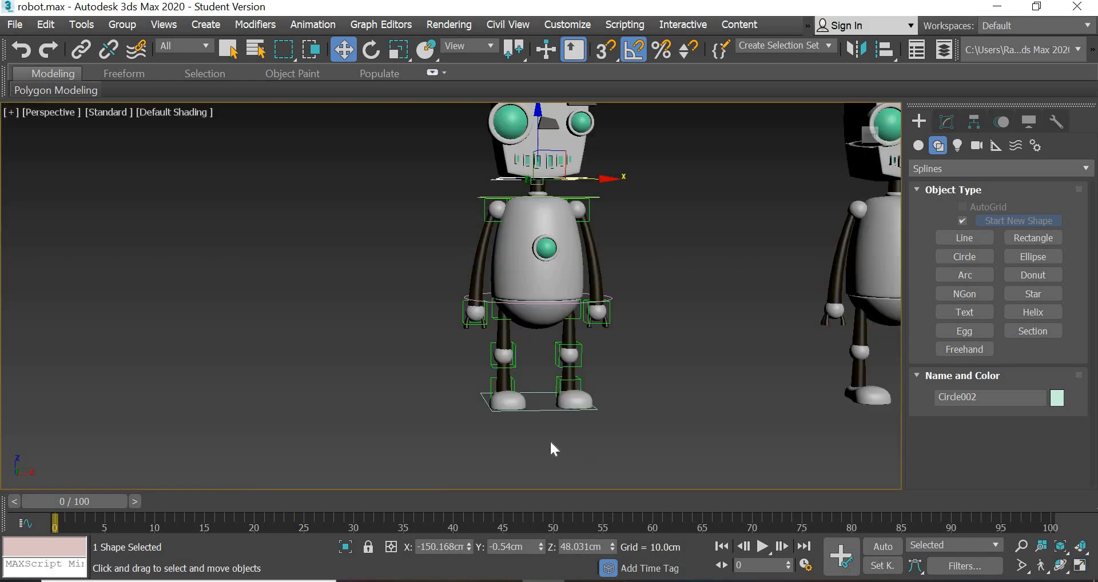
pyautogui.click(534, 411)
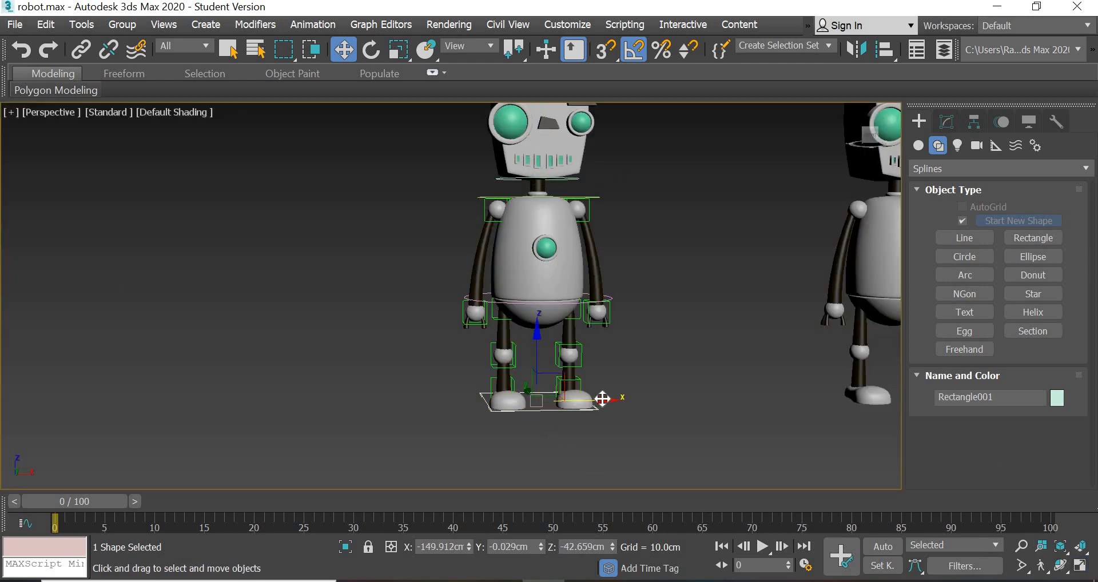
pyautogui.moveTo(794, 402); pyautogui.dragTo(574, 398)
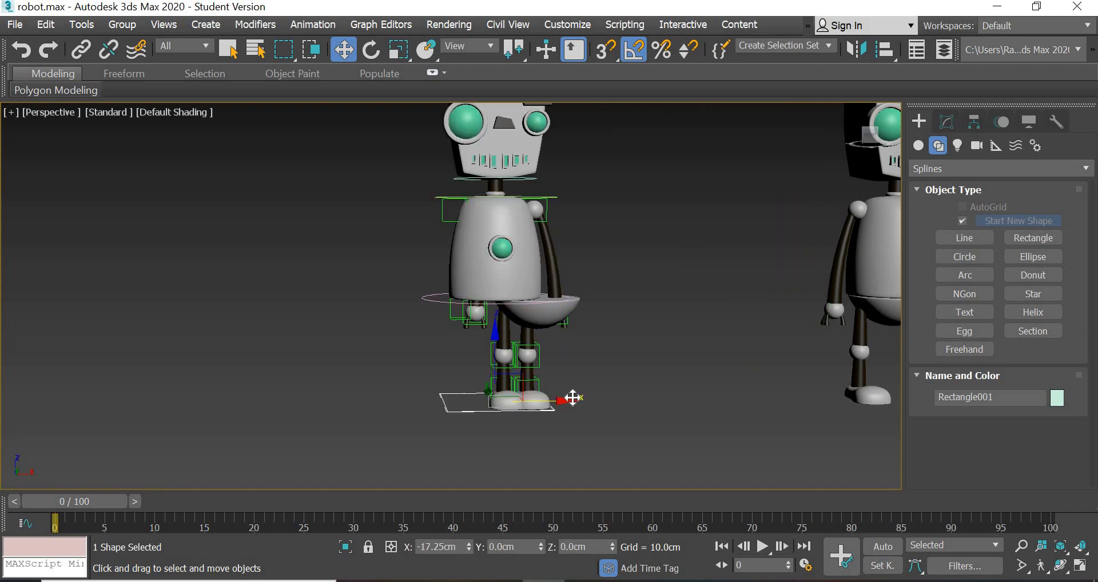
pyautogui.rightClick(573, 397)
# - Move the square spline along X twice, by about 57 cm and about 53 cm, to check which parts follow, reverting both moves
pyautogui.scroll(5, 710, 412)
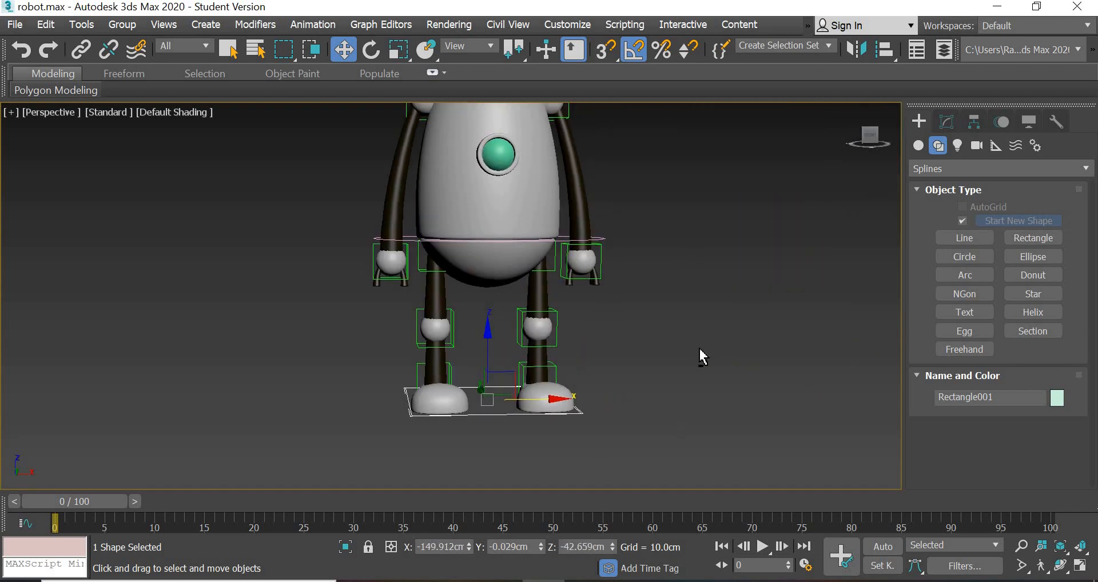
pyautogui.keyDown('alt'); pyautogui.moveTo(678, 367); pyautogui.dragTo(649, 398, button='middle'); pyautogui.keyUp('alt')
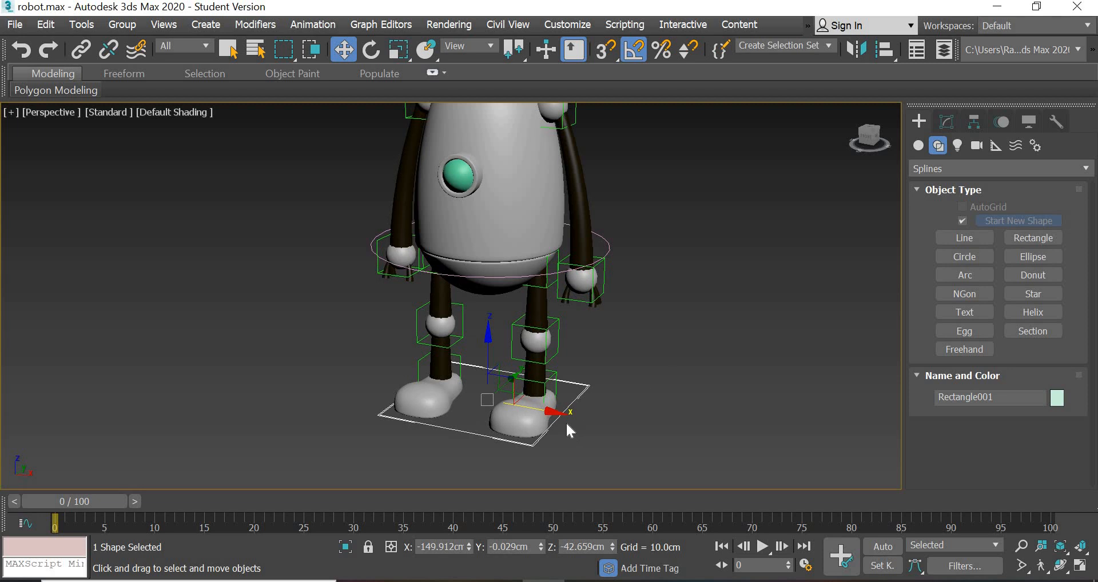
pyautogui.moveTo(538, 409); pyautogui.dragTo(763, 433)
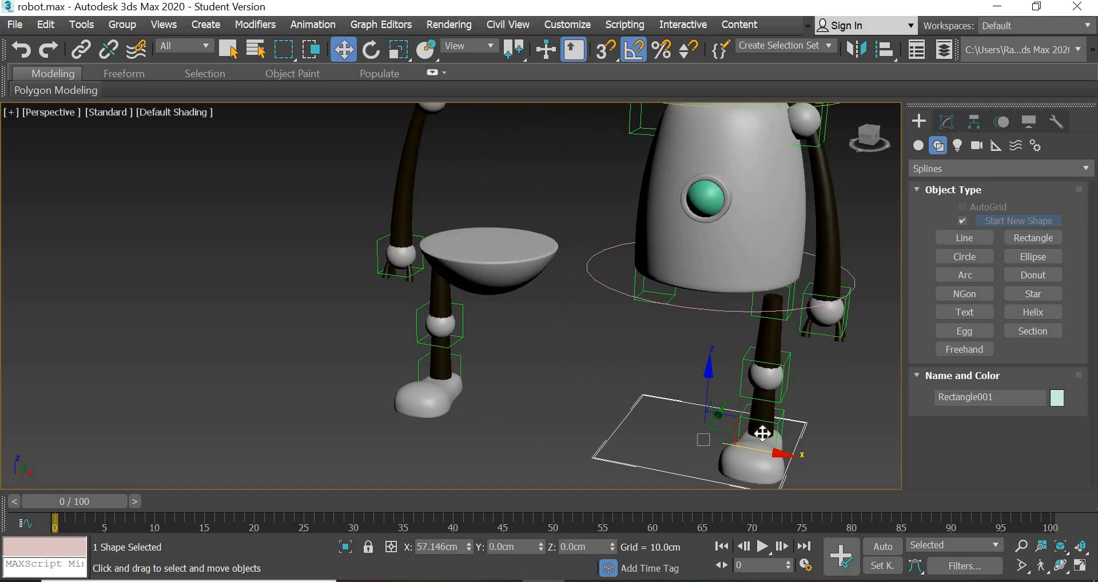
pyautogui.hotkey('ctrl', 'z')
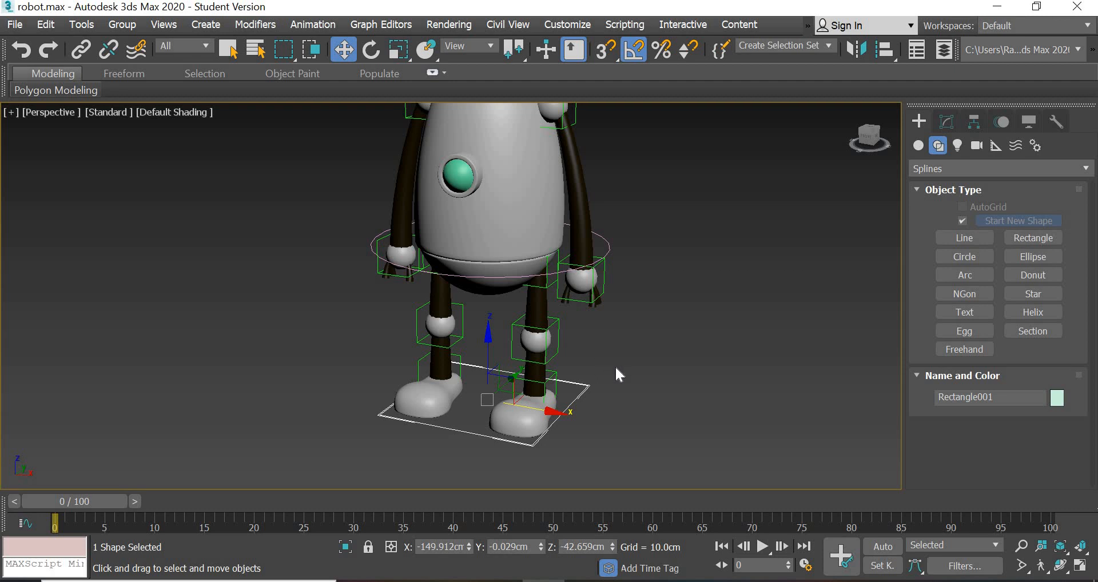
pyautogui.keyDown('alt'); pyautogui.moveTo(684, 407); pyautogui.dragTo(622, 377, button='middle'); pyautogui.keyUp('alt')
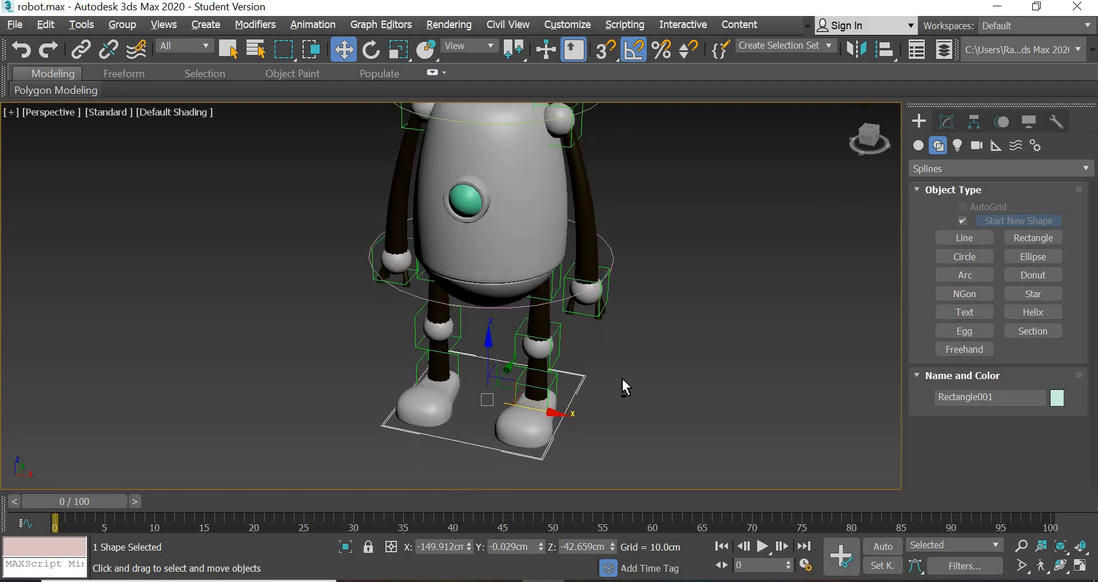
pyautogui.moveTo(601, 435); pyautogui.dragTo(748, 473)
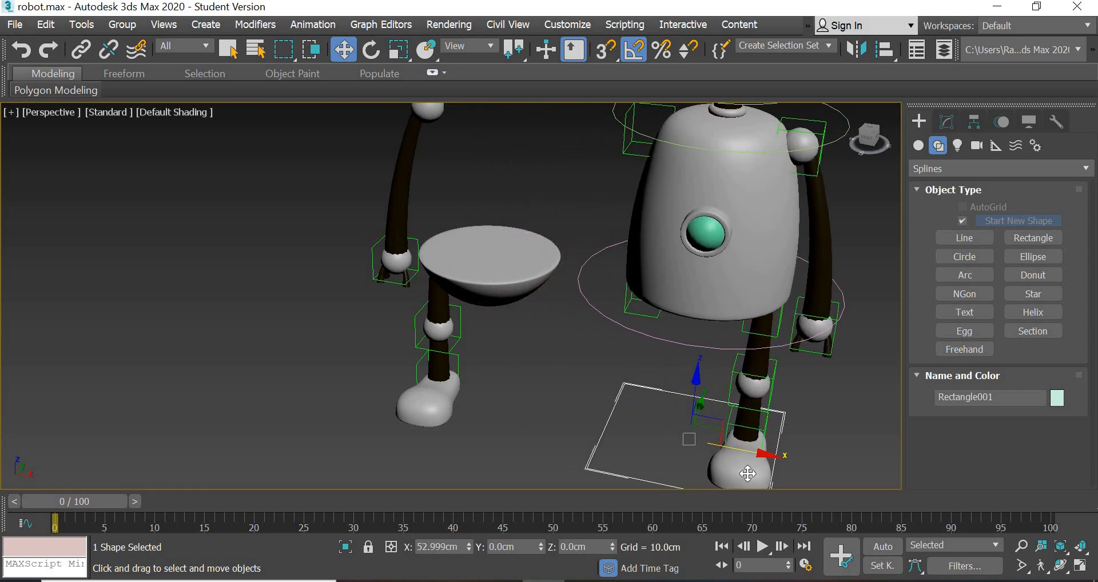
pyautogui.rightClick(748, 473)
pyautogui.click(716, 387)
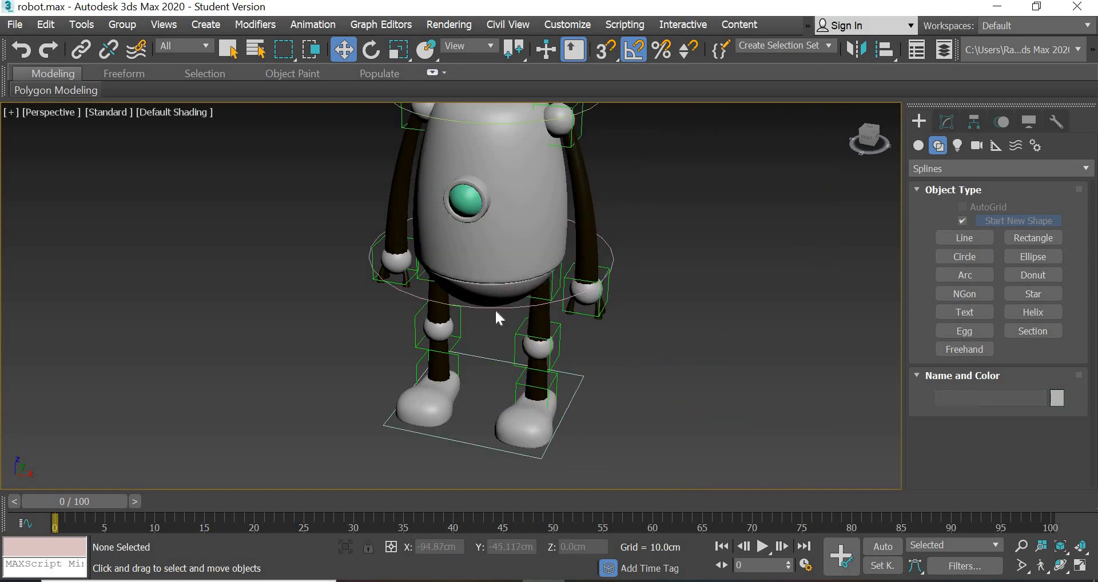
# - Try rotating the waist circle about Z to test its links, and deselect it
pyautogui.click(489, 310)
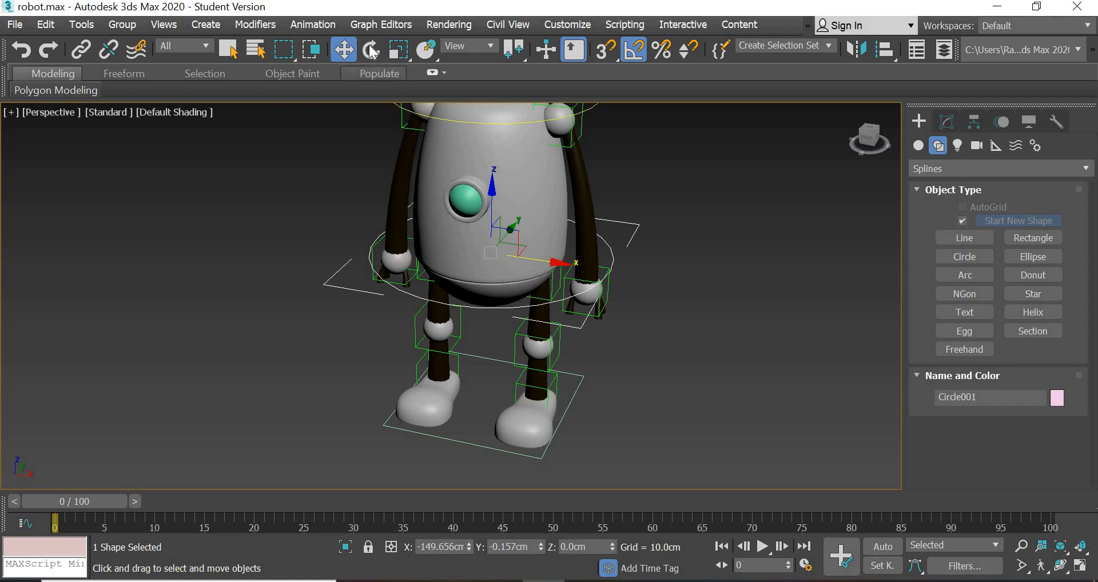
pyautogui.press('e')
pyautogui.moveTo(491, 291); pyautogui.dragTo(458, 294)
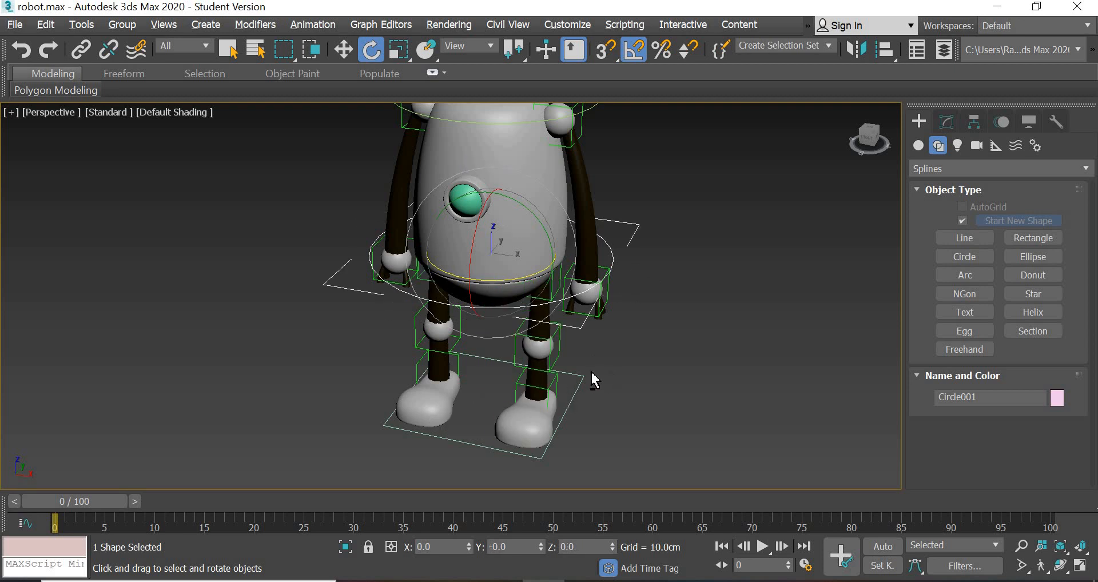
pyautogui.keyDown('alt'); pyautogui.moveTo(592, 372); pyautogui.dragTo(582, 375, button='middle'); pyautogui.keyUp('alt')
pyautogui.moveTo(651, 377); pyautogui.dragTo(585, 378, button='middle')
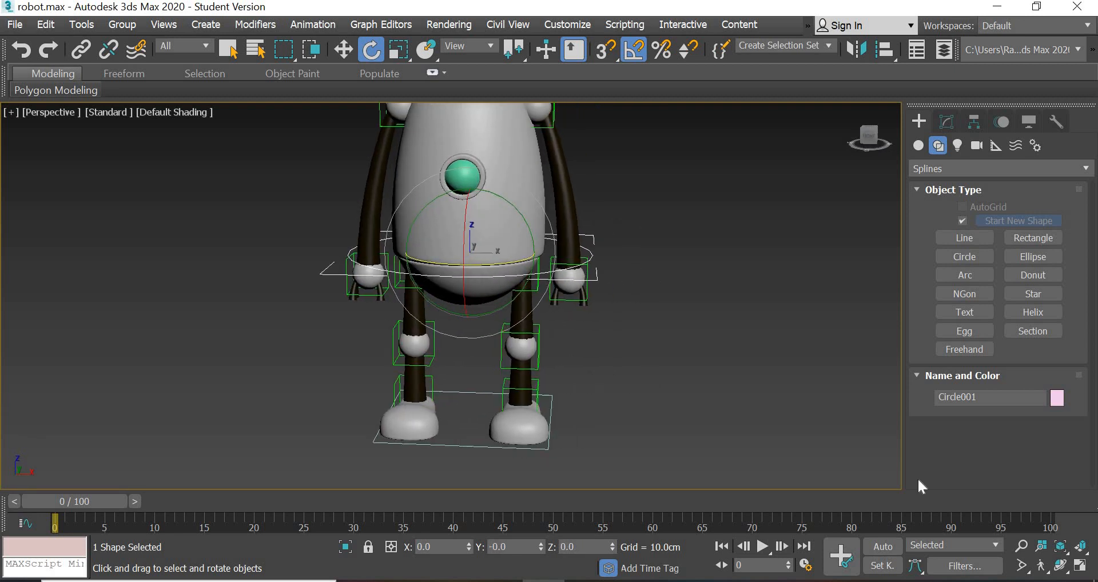
pyautogui.click(1081, 567)
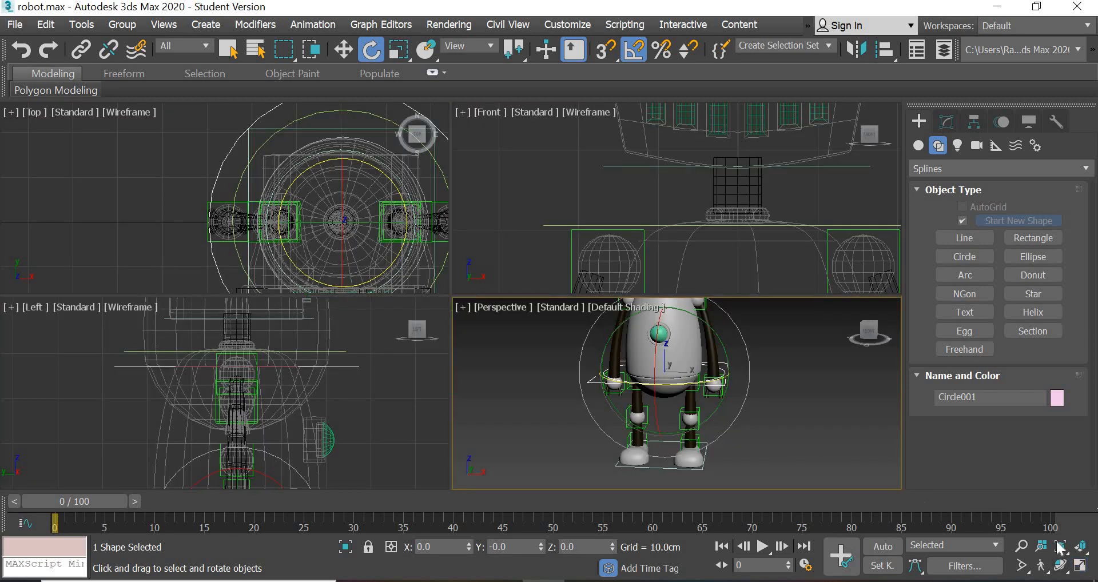
pyautogui.hotkey('alt', 'w')
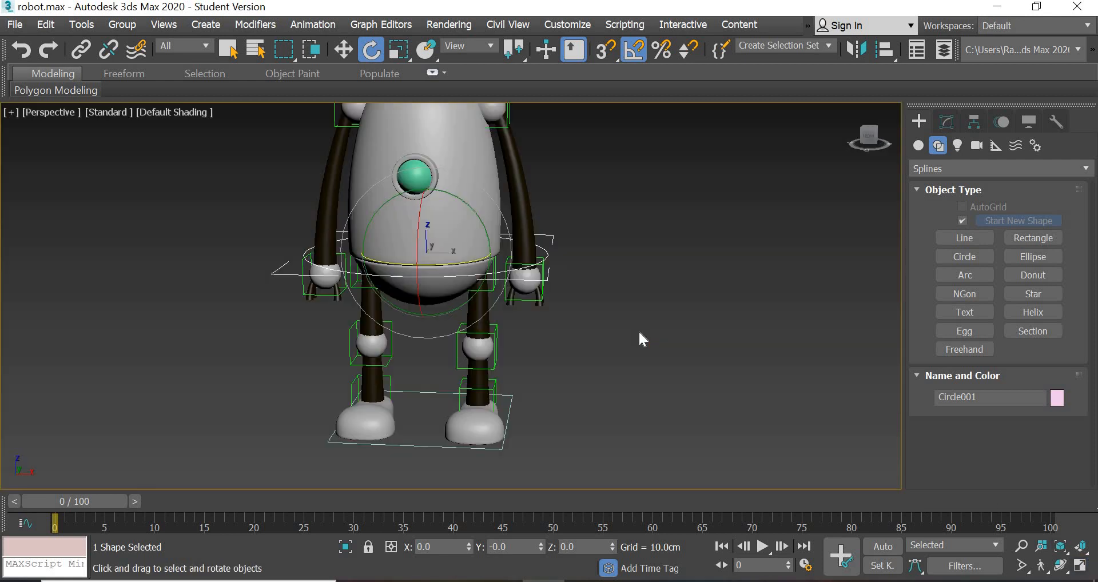
pyautogui.click(637, 325)
# - Test the shoulder circle's links by rotating it about Z, and undo the rotation
pyautogui.moveTo(544, 335); pyautogui.dragTo(485, 454, button='middle')
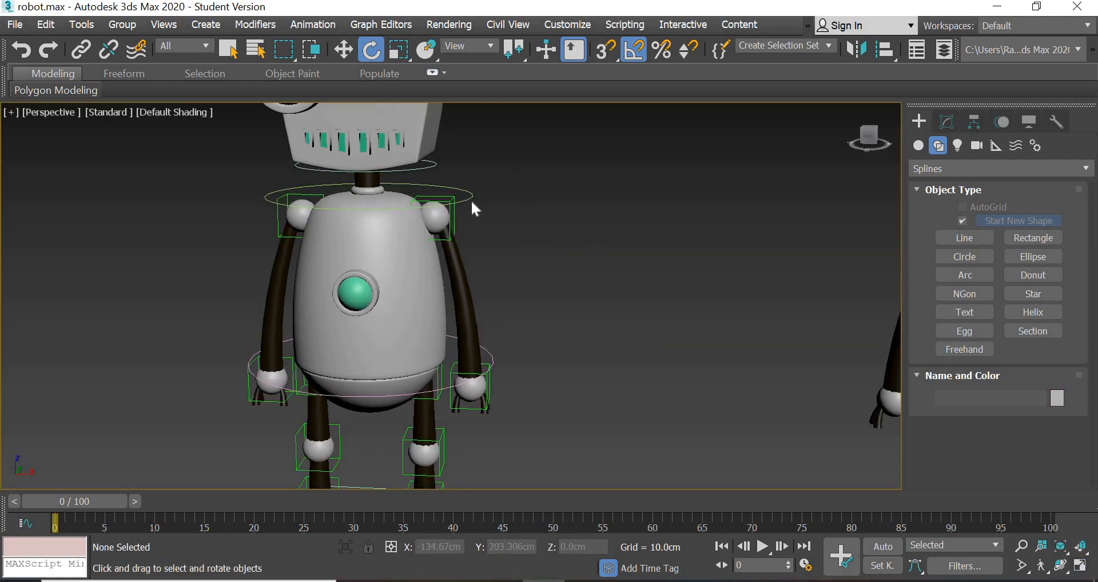
pyautogui.click(403, 203)
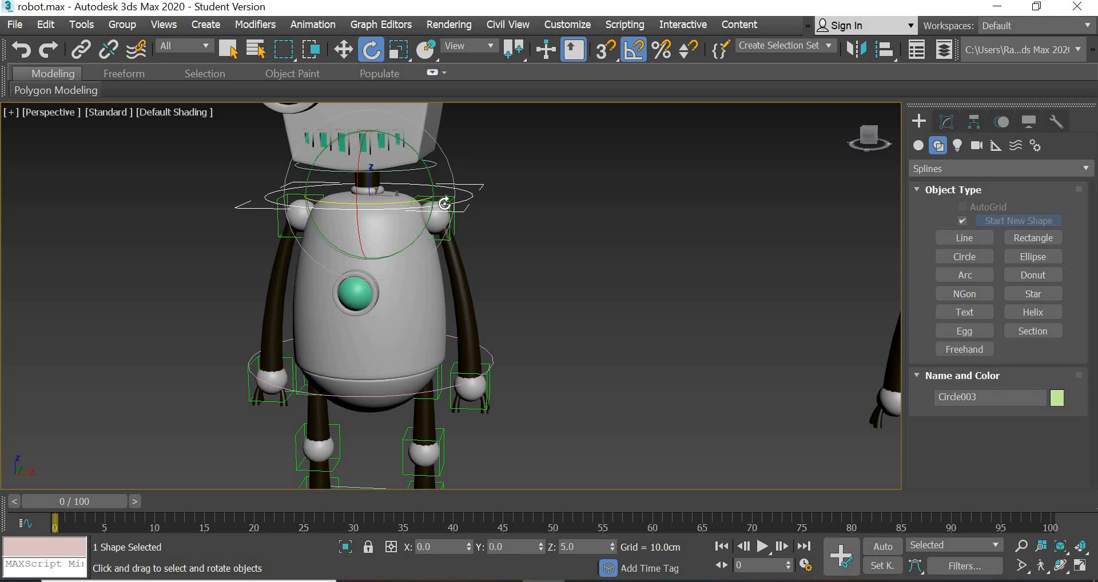
pyautogui.moveTo(445, 203); pyautogui.dragTo(436, 241)
pyautogui.hotkey('ctrl', 'z')
# - Test the waist circle's links with another rotation about Z, and undo the rotation
pyautogui.moveTo(464, 360); pyautogui.dragTo(475, 326, button='middle')
pyautogui.click(411, 357)
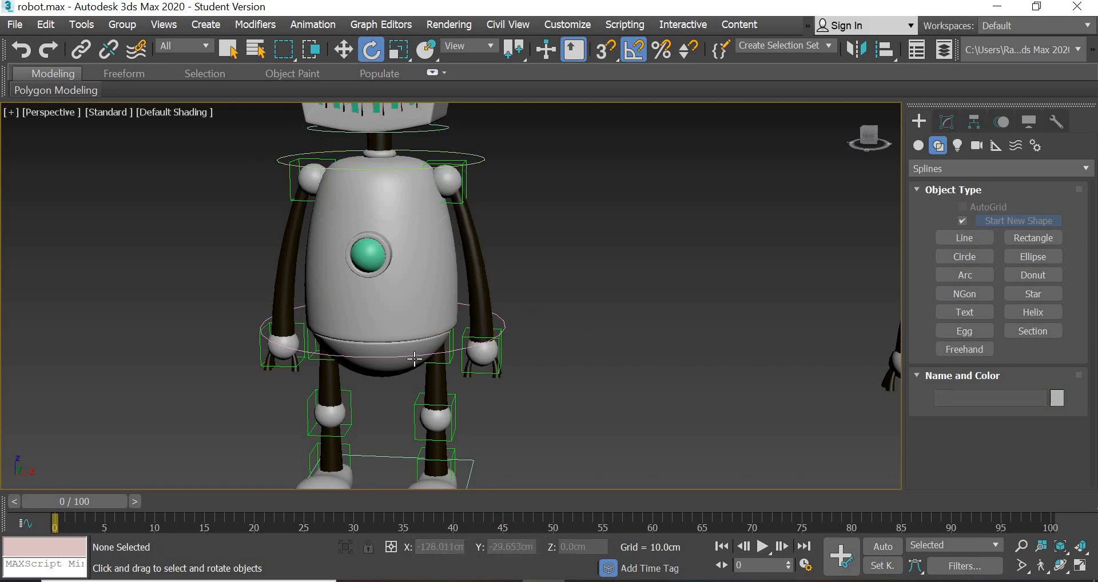
pyautogui.click(404, 343)
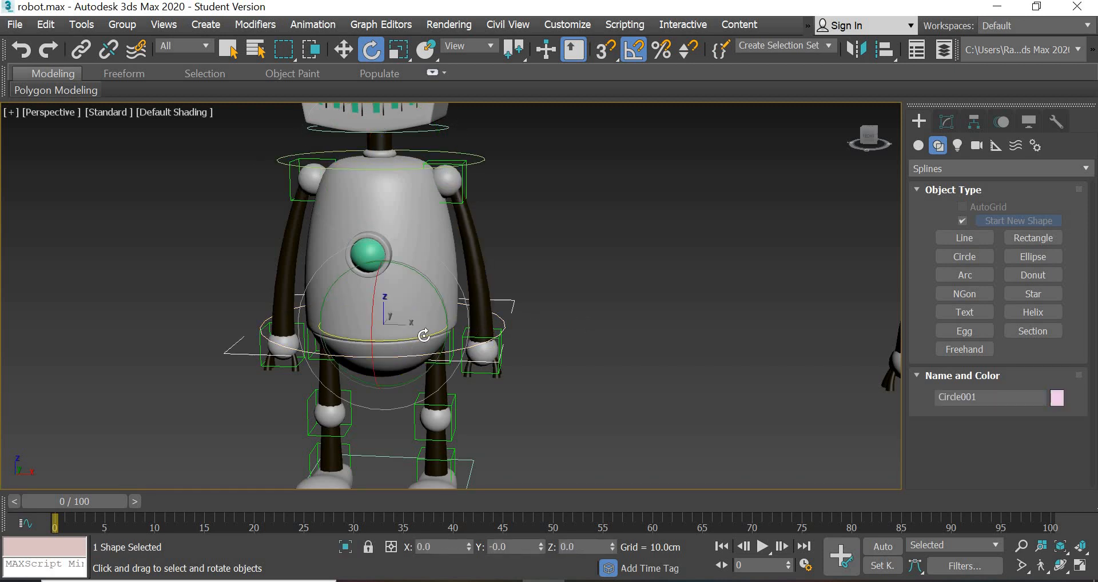
pyautogui.moveTo(424, 335); pyautogui.dragTo(555, 371)
pyautogui.hotkey('ctrl', 'z')
pyautogui.click(376, 451)
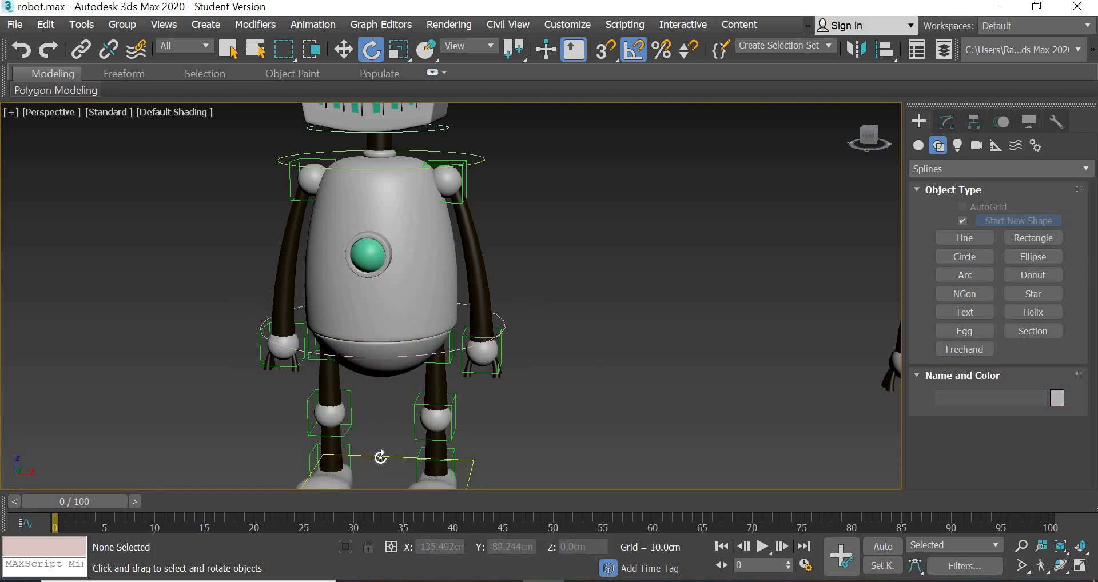
# - Test the links of the foot rectangle by rotating it, and undo the rotation
pyautogui.click(380, 456)
pyautogui.moveTo(439, 392); pyautogui.dragTo(425, 383, button='middle')
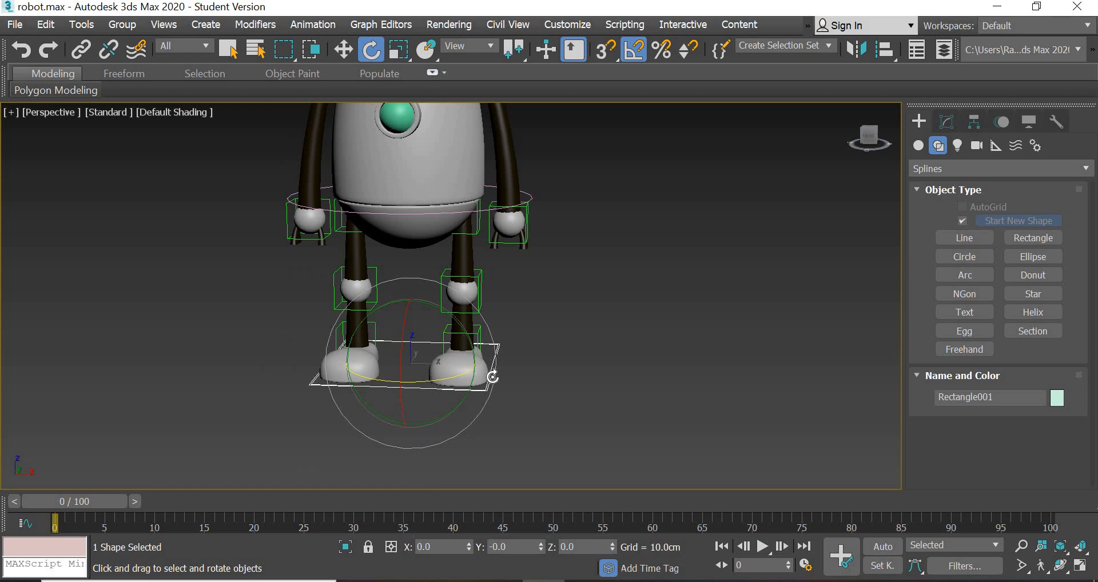
pyautogui.moveTo(414, 382); pyautogui.dragTo(380, 304)
pyautogui.hotkey('ctrl', 'z')
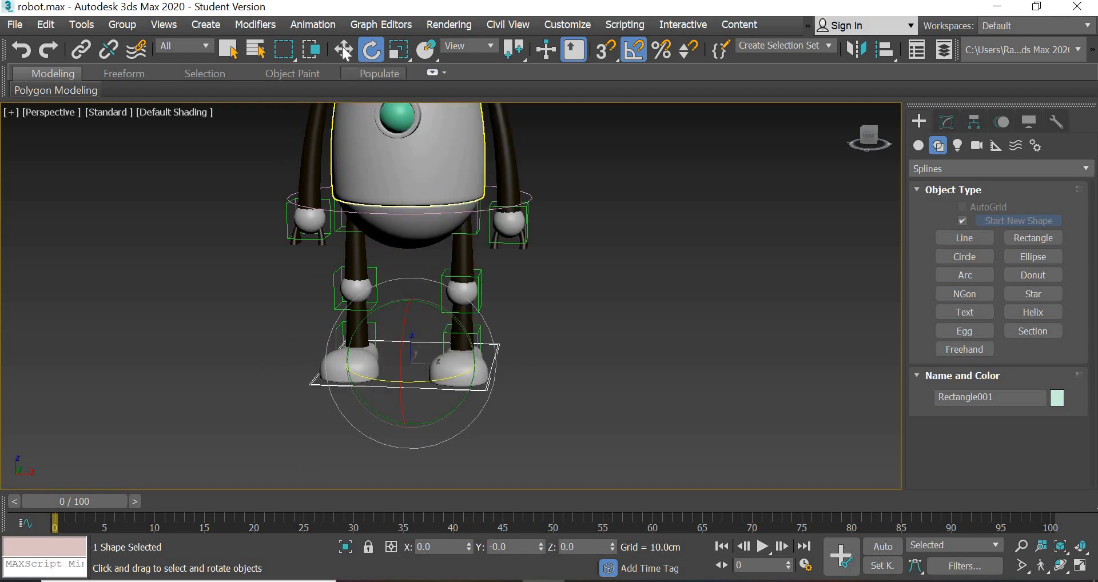
# - Try moving the foot rectangle along X to check which parts follow, undo the move, and deselect it
pyautogui.click(344, 51)
pyautogui.moveTo(475, 366); pyautogui.dragTo(727, 381)
pyautogui.hotkey('ctrl', 'z')
pyautogui.click(606, 321)
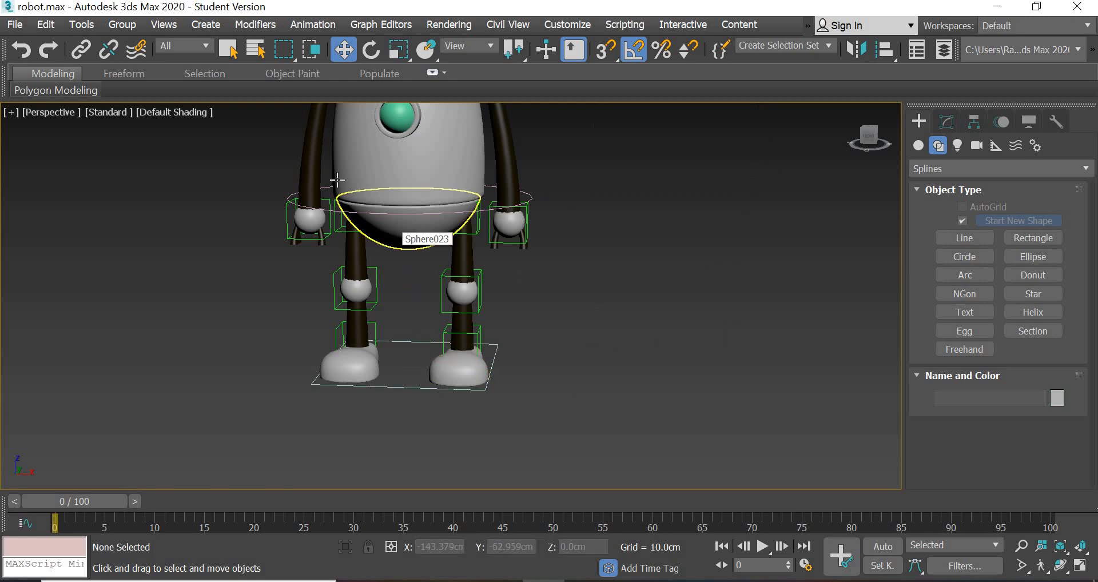
# - Link the half-sphere pelvis to the waist circle as its parent, and clear the selection
pyautogui.click(80, 50)
pyautogui.scroll(6, 362, 462)
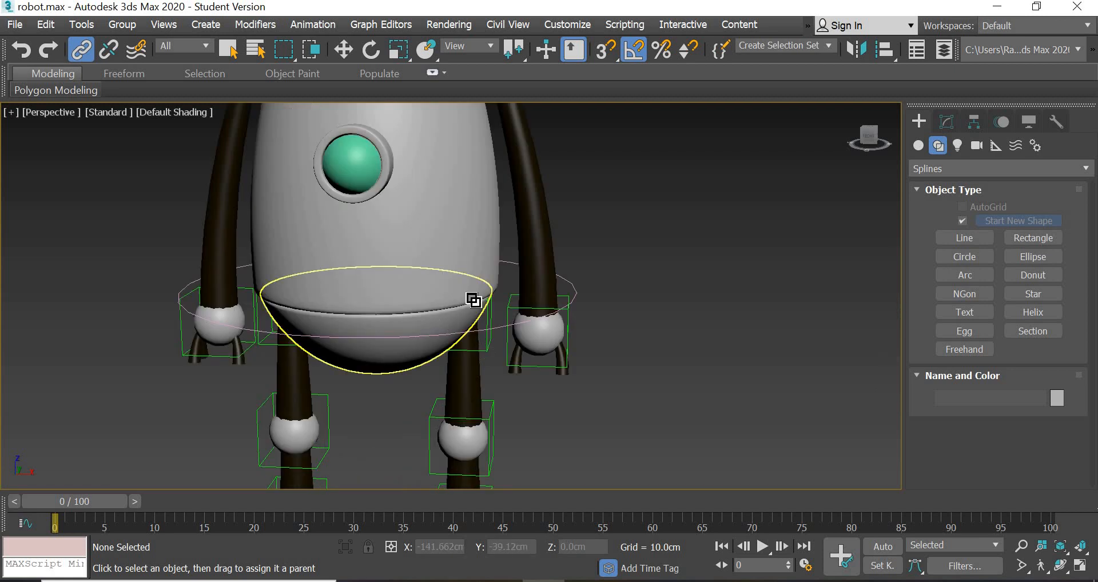
pyautogui.moveTo(473, 299); pyautogui.dragTo(593, 302)
pyautogui.press('w')
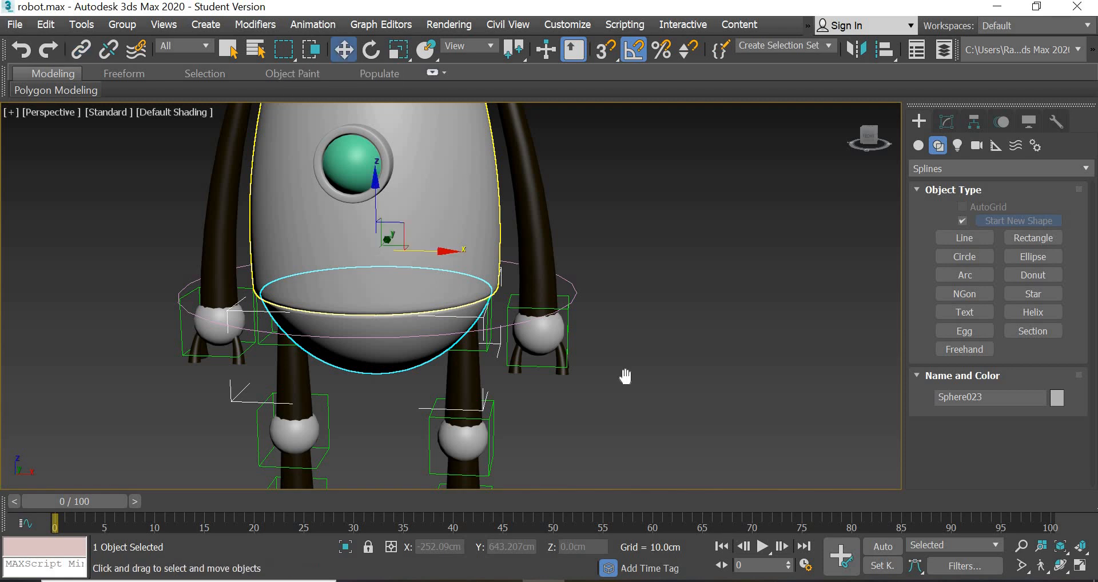
pyautogui.moveTo(625, 376); pyautogui.dragTo(614, 335, button='middle')
pyautogui.click(565, 237)
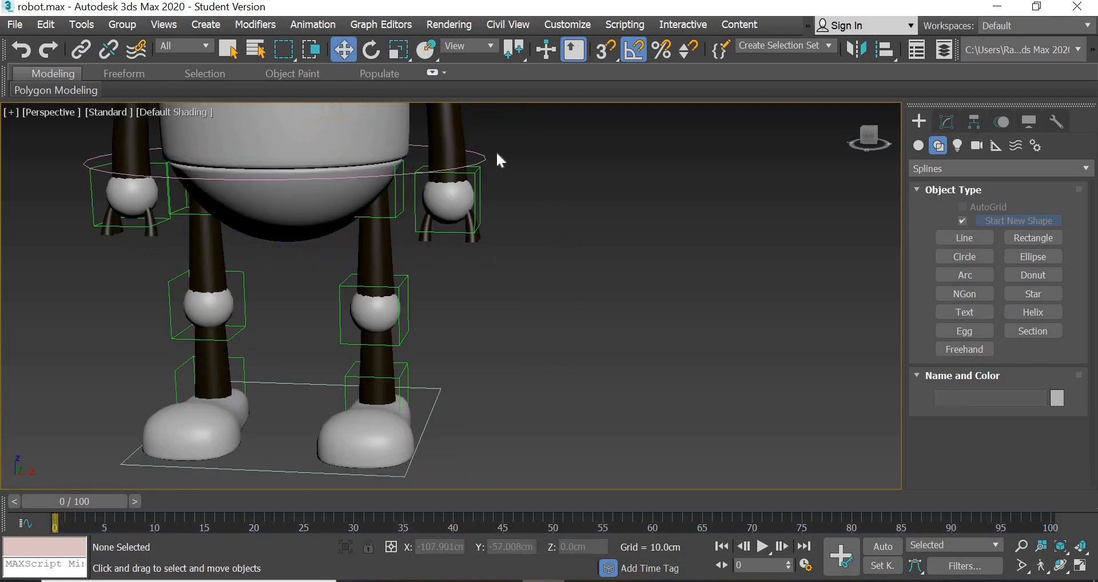
# - Test the waist circle's links by moving it about 75 cm along X, and undo the move
pyautogui.moveTo(482, 157); pyautogui.dragTo(501, 148)
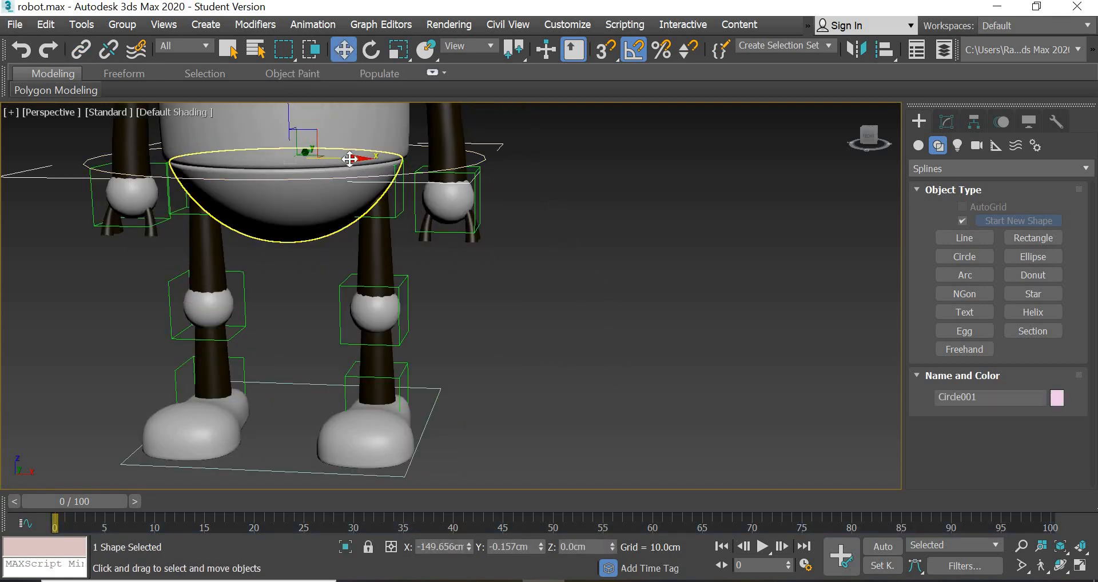
pyautogui.moveTo(800, 197); pyautogui.dragTo(849, 210)
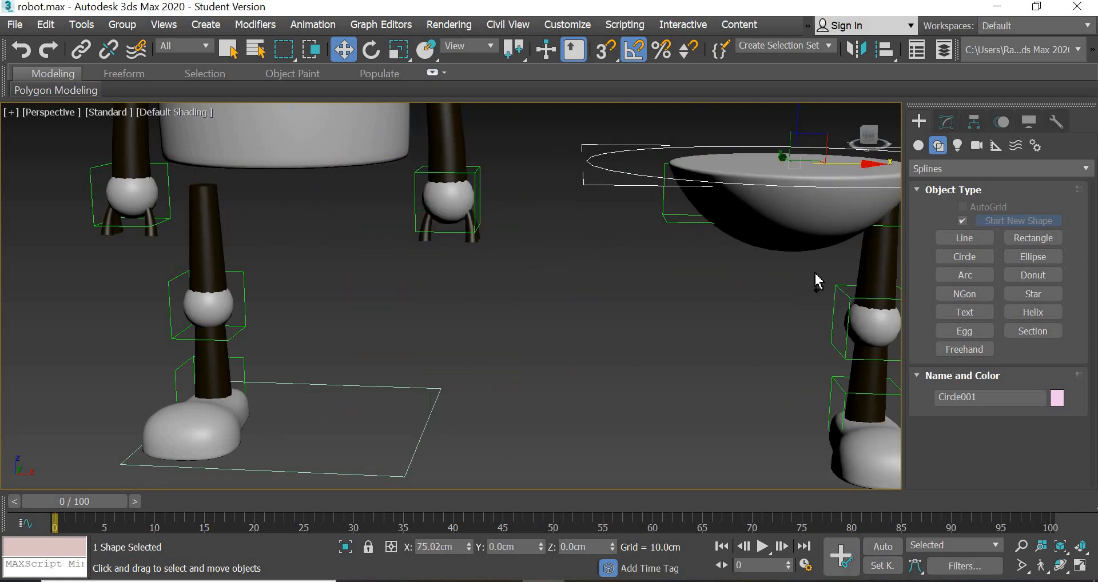
pyautogui.hotkey('ctrl', 'z')
# - Test the shoulder circle's links by moving it about 74 cm along X, and undo the move
pyautogui.moveTo(472, 132); pyautogui.dragTo(504, 291, button='middle')
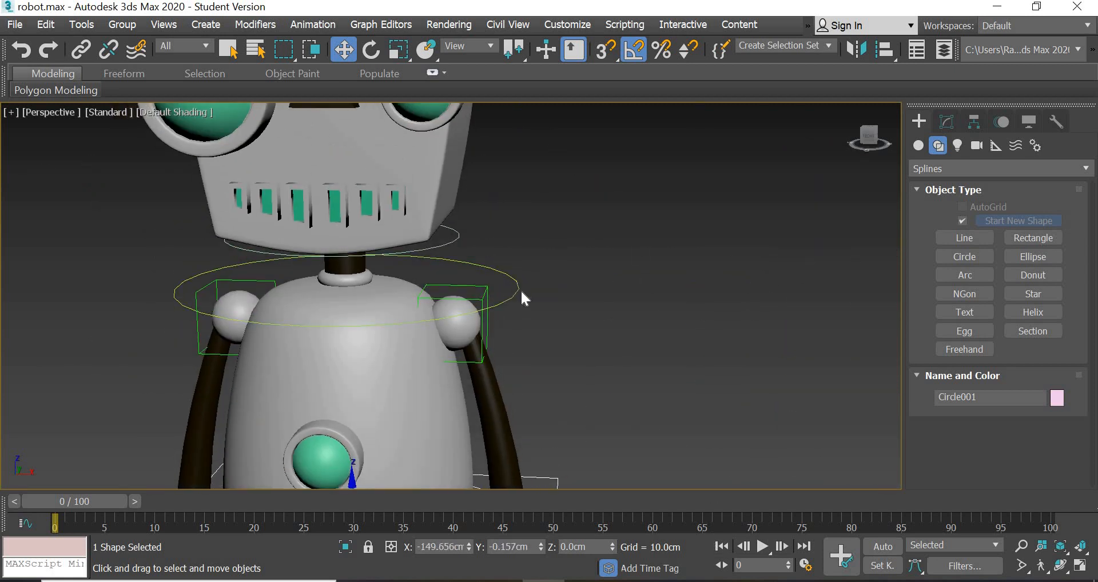
pyautogui.click(519, 290)
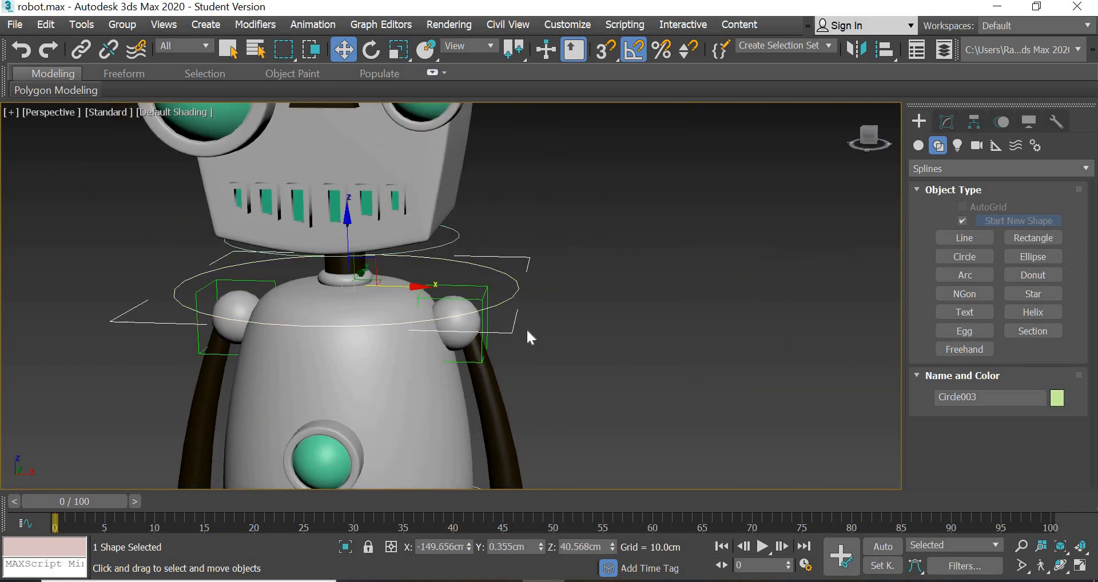
pyautogui.scroll(-4, 523, 326)
pyautogui.moveTo(523, 312); pyautogui.dragTo(767, 321)
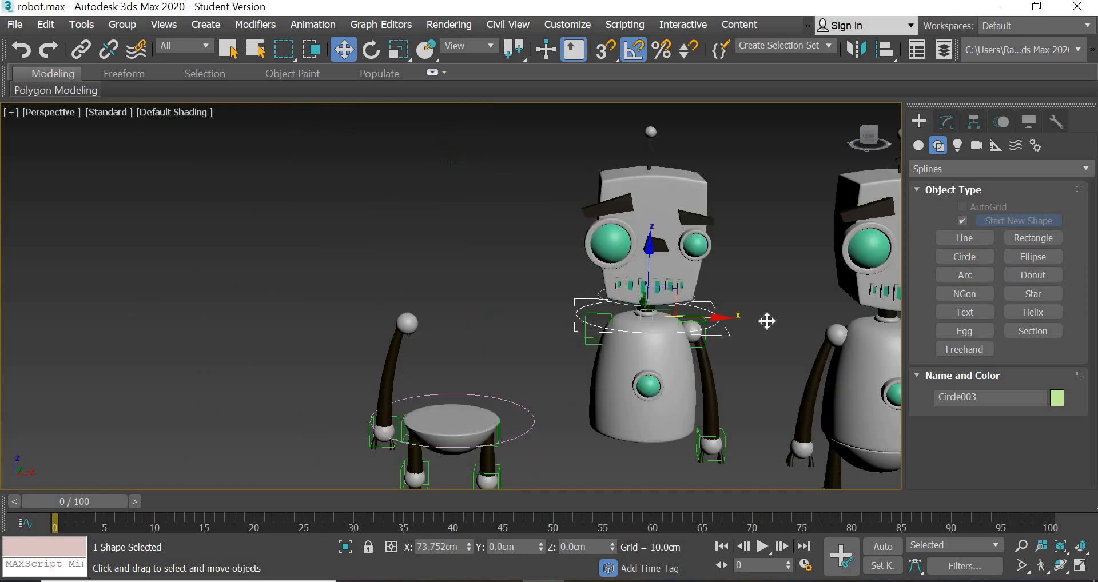
pyautogui.hotkey('ctrl', 'z')
# - Test the links of the circle under the head by moving it along X, and undo the move
pyautogui.click(513, 303)
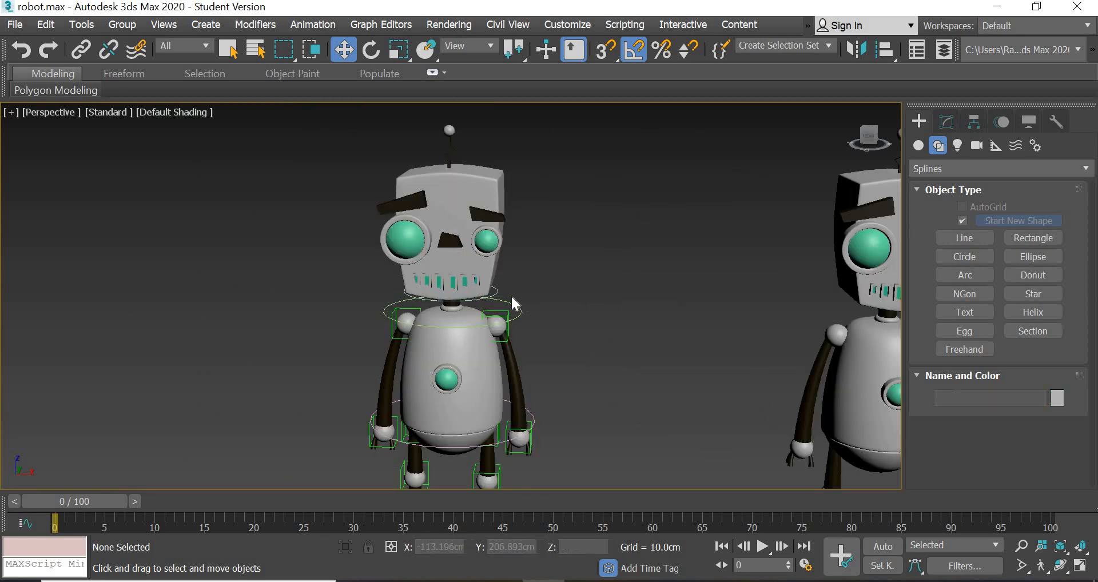
pyautogui.moveTo(505, 299); pyautogui.dragTo(736, 314)
pyautogui.hotkey('ctrl', 'z')
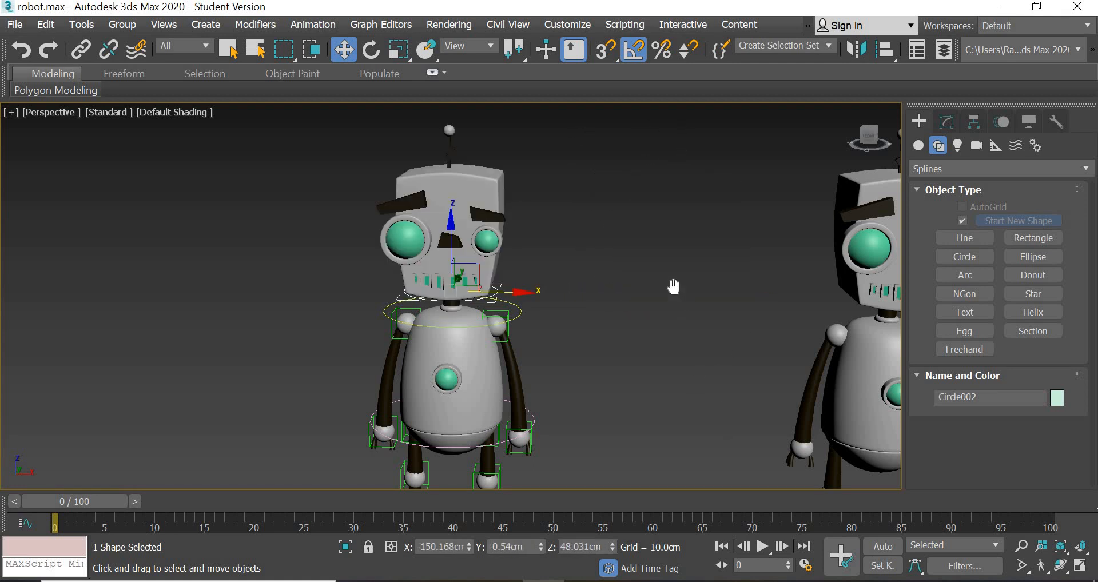
# - Move the foot rectangle again to find body parts that are left behind, and undo the moves
pyautogui.moveTo(674, 286); pyautogui.dragTo(643, 142, button='middle')
pyautogui.click(475, 407)
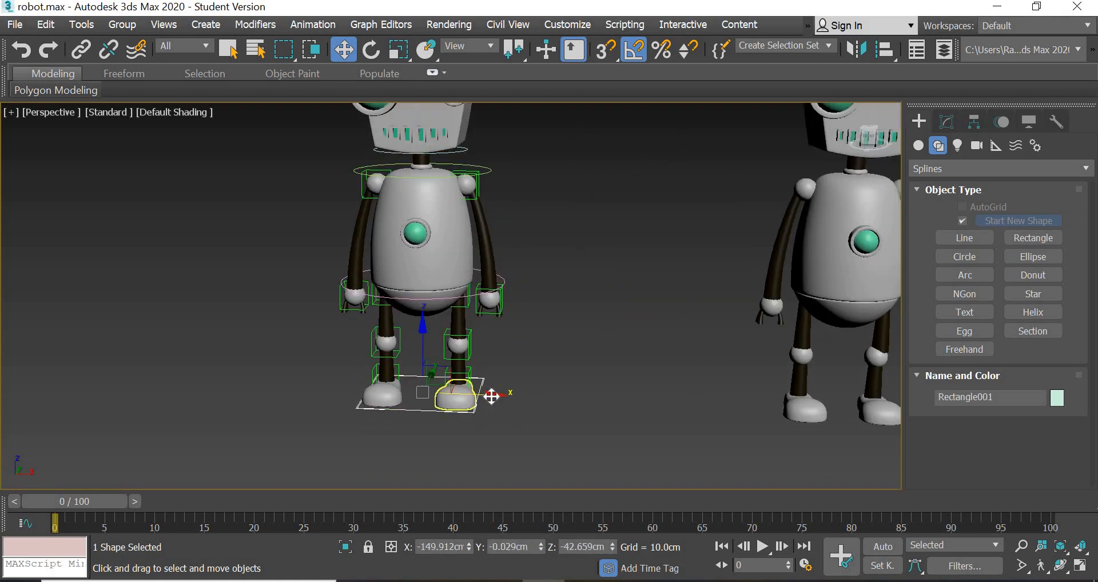
pyautogui.moveTo(490, 395); pyautogui.dragTo(584, 445)
pyautogui.hotkey('ctrl', 'z')
pyautogui.scroll(3, 364, 362)
pyautogui.moveTo(366, 362); pyautogui.dragTo(435, 464, button='middle')
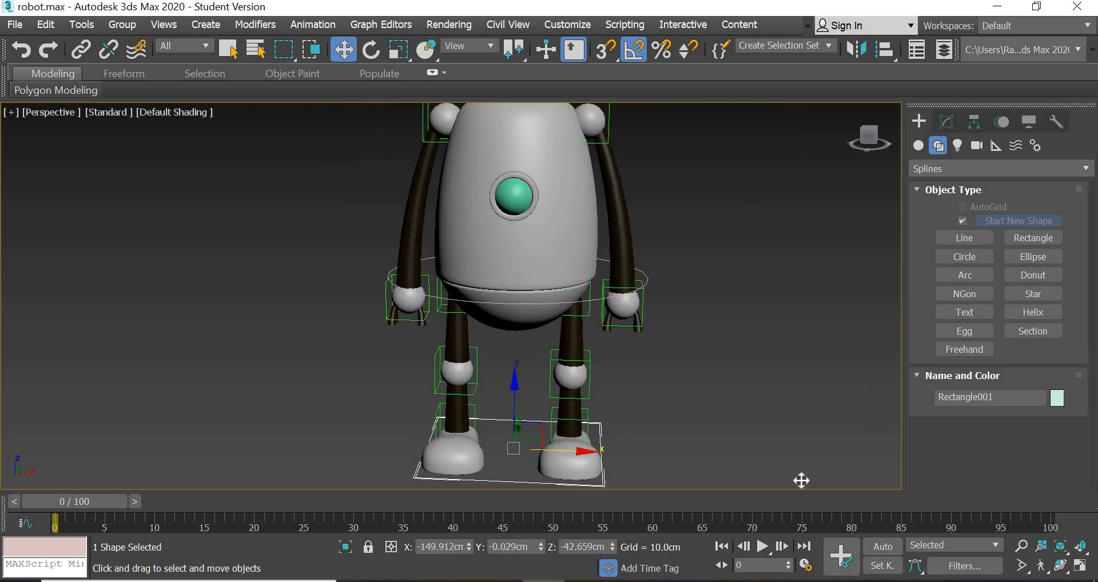
pyautogui.moveTo(801, 481)
pyautogui.mouseDown()
pyautogui.moveTo(812, 480)
pyautogui.moveTo(795, 480)
pyautogui.mouseUp()
pyautogui.hotkey('ctrl', 'z')
# - Link the shoulder ball and arm cylinder on the robot's right side to the shoulder dummy
pyautogui.moveTo(497, 252); pyautogui.dragTo(497, 431, button='middle')
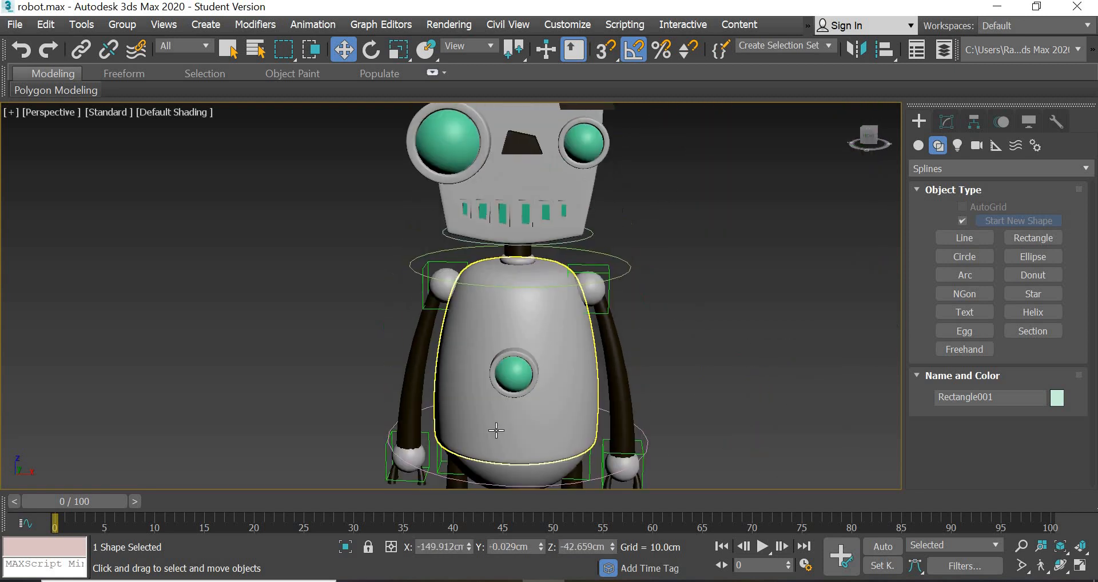
pyautogui.scroll(3, 497, 431)
pyautogui.click(81, 50)
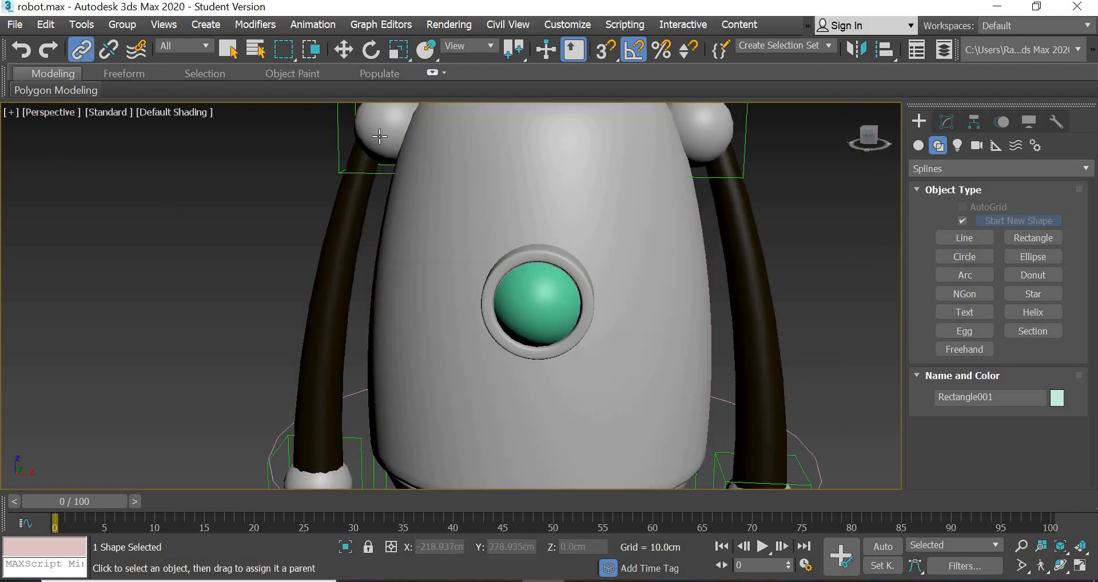
pyautogui.moveTo(386, 143); pyautogui.dragTo(342, 139)
# - Link the robot's right hand ball and its three finger cylinders to the hand dummy
pyautogui.moveTo(235, 378); pyautogui.dragTo(247, 256, button='middle')
pyautogui.scroll(4, 323, 384)
pyautogui.moveTo(323, 385); pyautogui.dragTo(499, 352, button='middle')
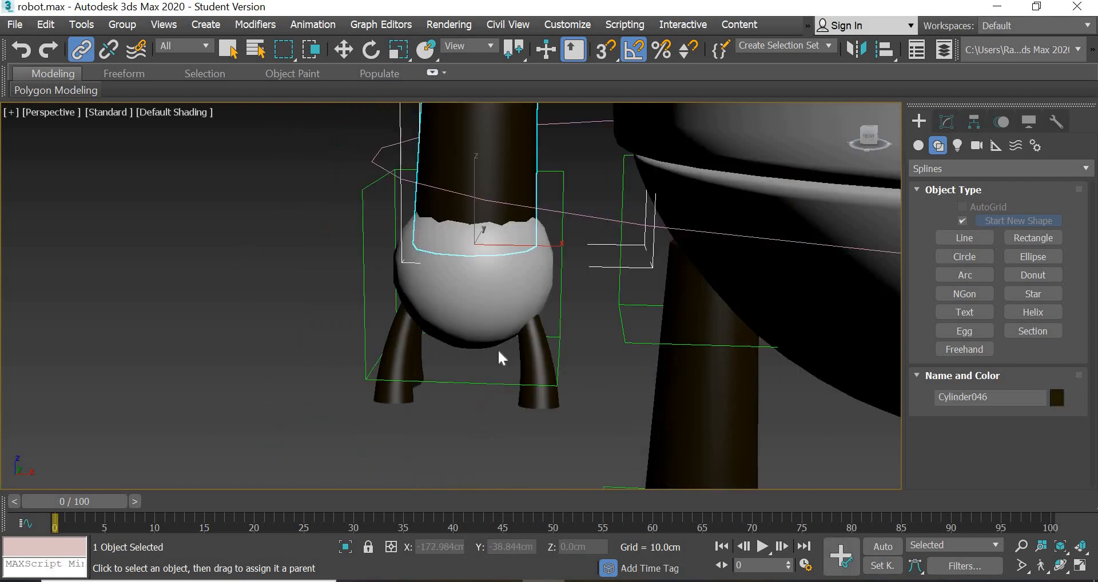
pyautogui.moveTo(448, 304); pyautogui.dragTo(364, 281)
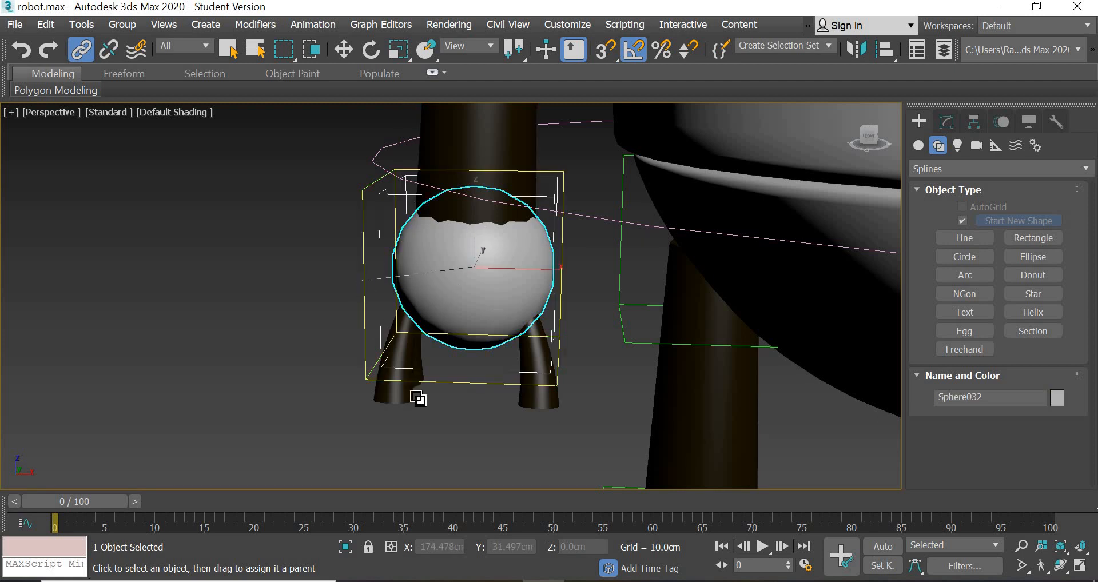
pyautogui.click(375, 325)
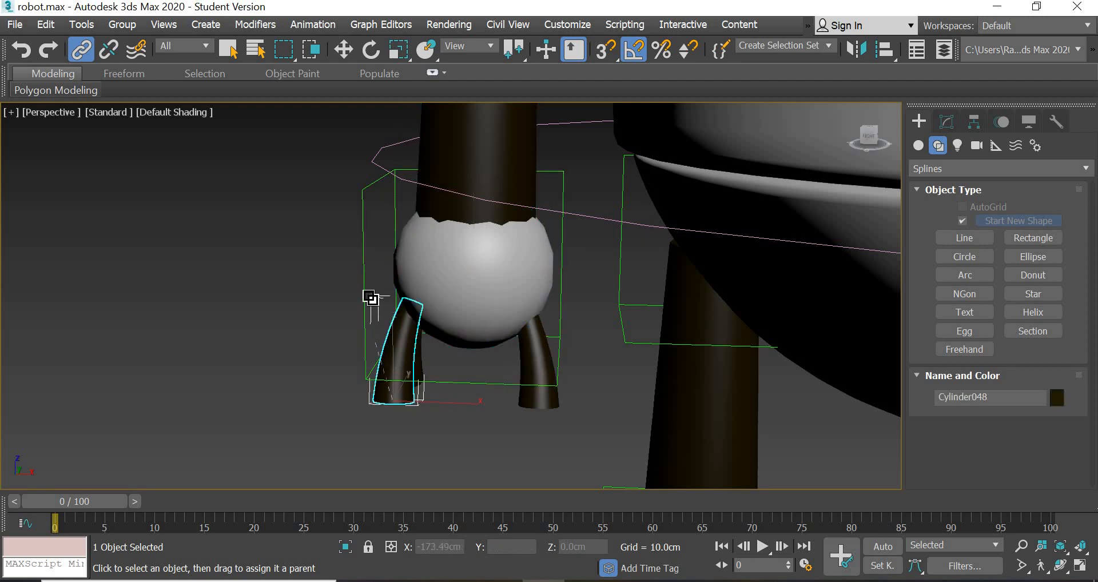
pyautogui.click(527, 401)
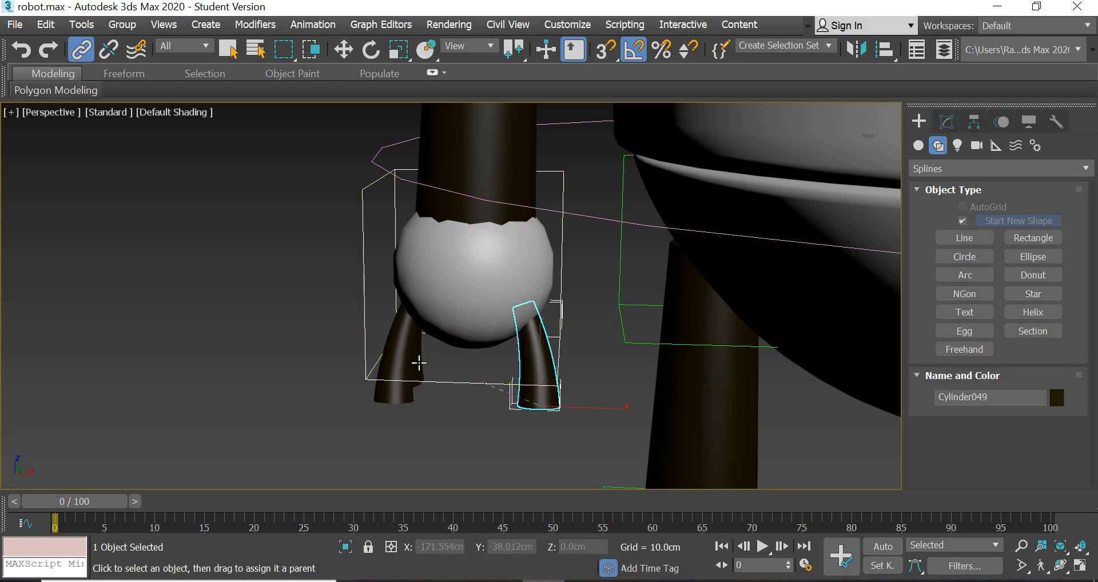
pyautogui.moveTo(421, 370); pyautogui.dragTo(491, 392)
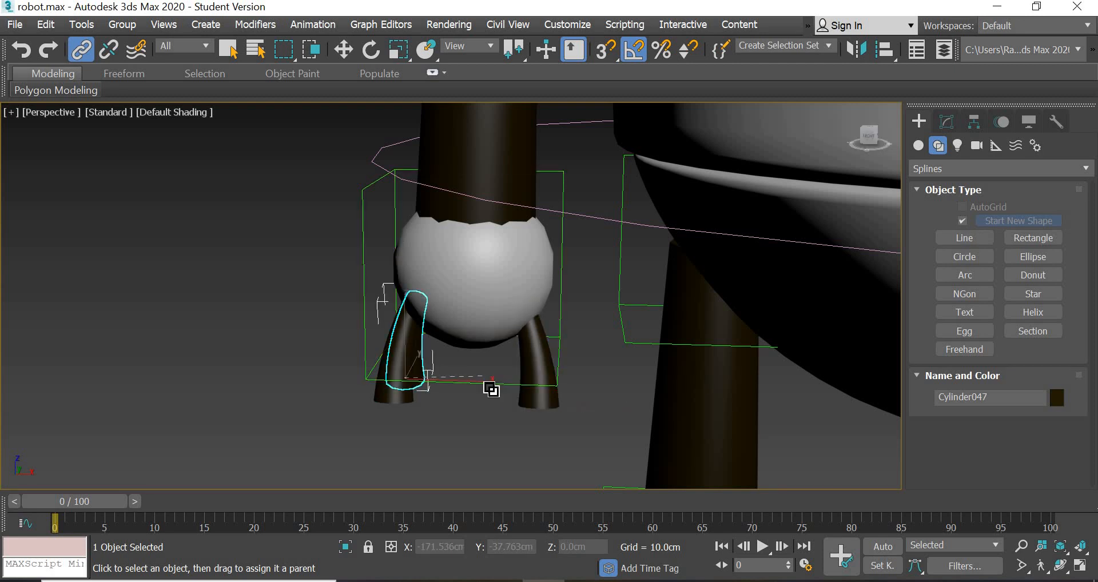
# - Link the dummy at the robot's right shoulder to the shoulder circle
pyautogui.scroll(-5, 420, 446)
pyautogui.moveTo(586, 279); pyautogui.dragTo(469, 389, button='middle')
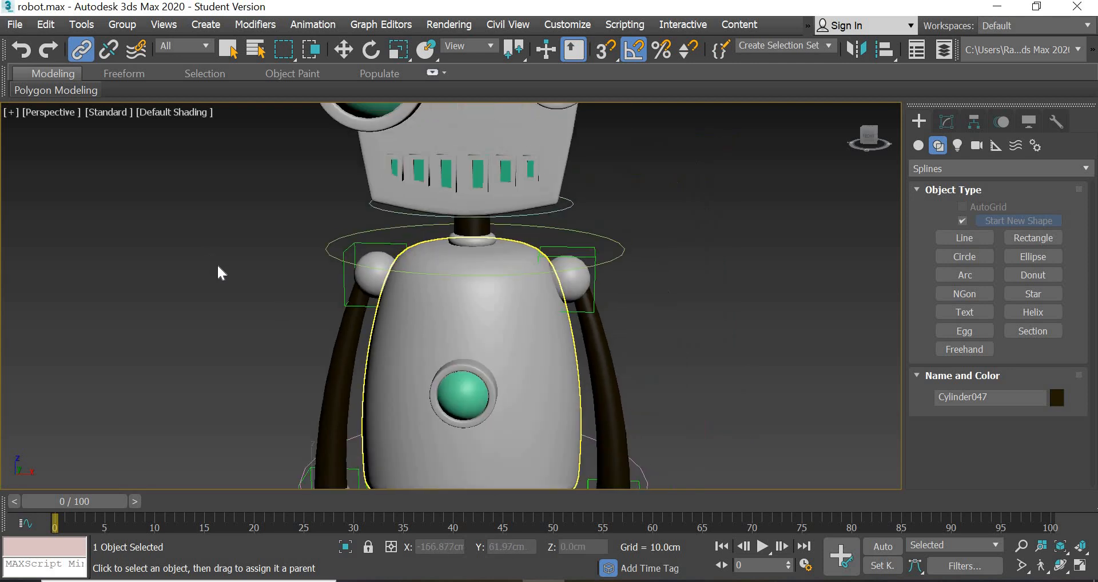
pyautogui.scroll(5, 218, 264)
pyautogui.click(625, 311)
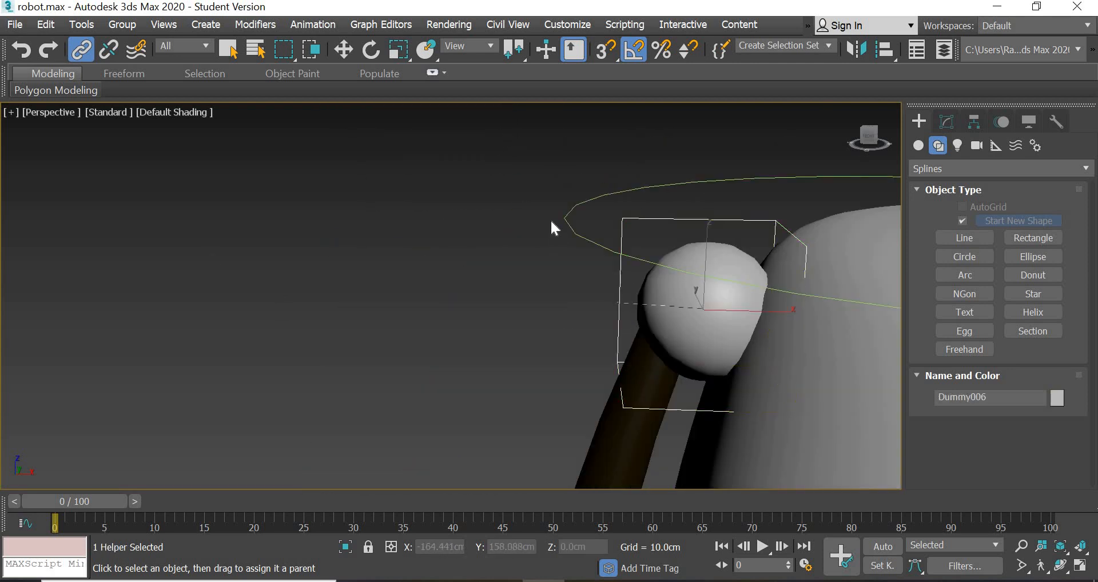
pyautogui.moveTo(561, 217); pyautogui.dragTo(571, 228)
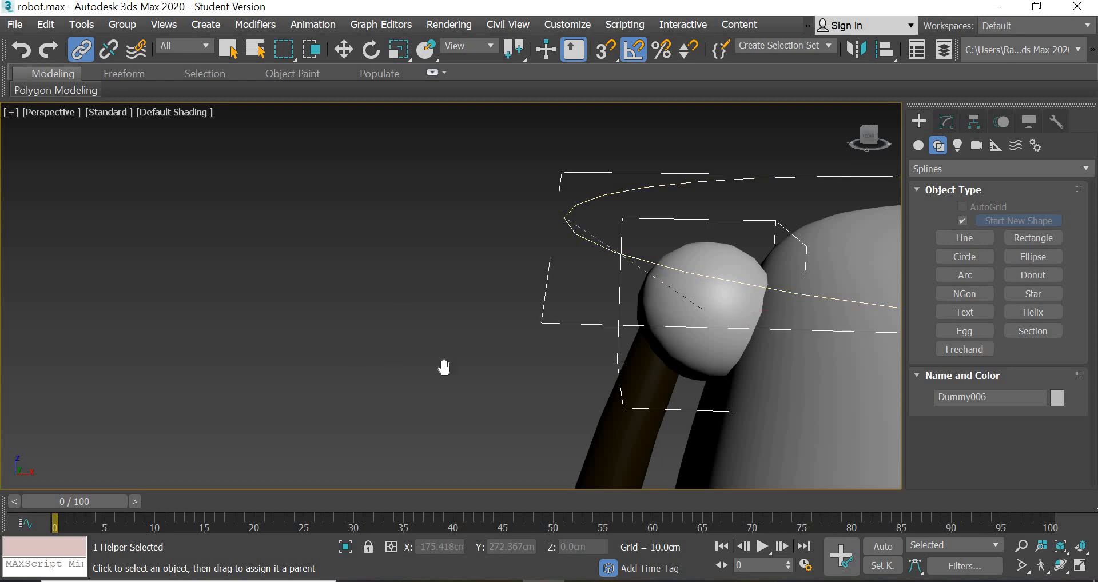
# - Link the robot's right foot to the ankle dummy, and its lower leg and knee ball to the knee dummy
pyautogui.moveTo(444, 368); pyautogui.dragTo(372, 367, button='middle')
pyautogui.scroll(-7, 444, 343)
pyautogui.scroll(-1, 470, 162)
pyautogui.moveTo(412, 477); pyautogui.dragTo(440, 308, button='middle')
pyautogui.moveTo(480, 441); pyautogui.dragTo(420, 343, button='middle')
pyautogui.scroll(4, 425, 443)
pyautogui.moveTo(412, 482); pyautogui.dragTo(444, 395)
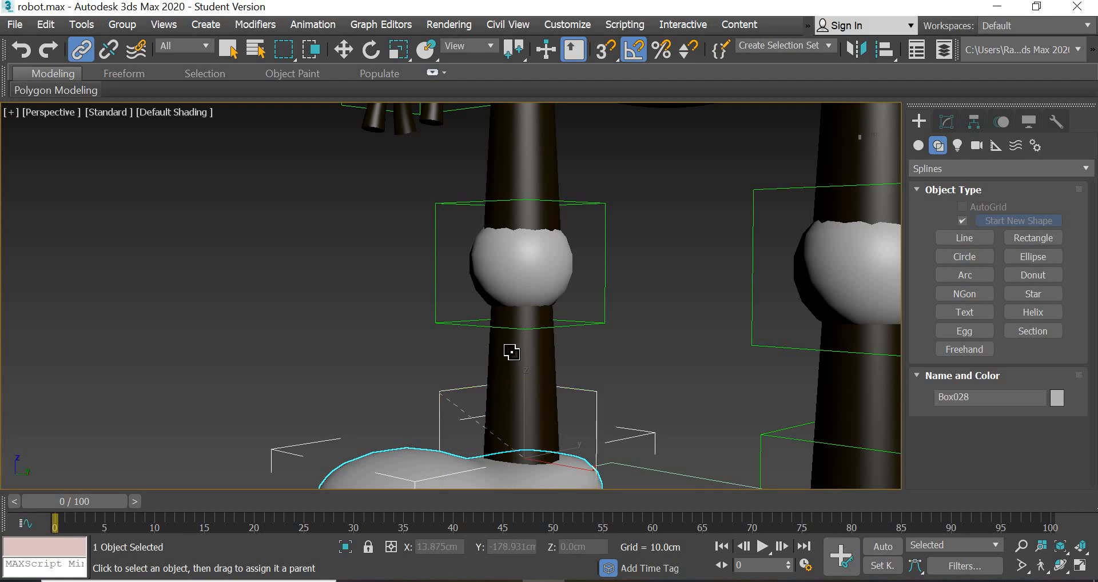
pyautogui.moveTo(512, 352); pyautogui.dragTo(566, 253)
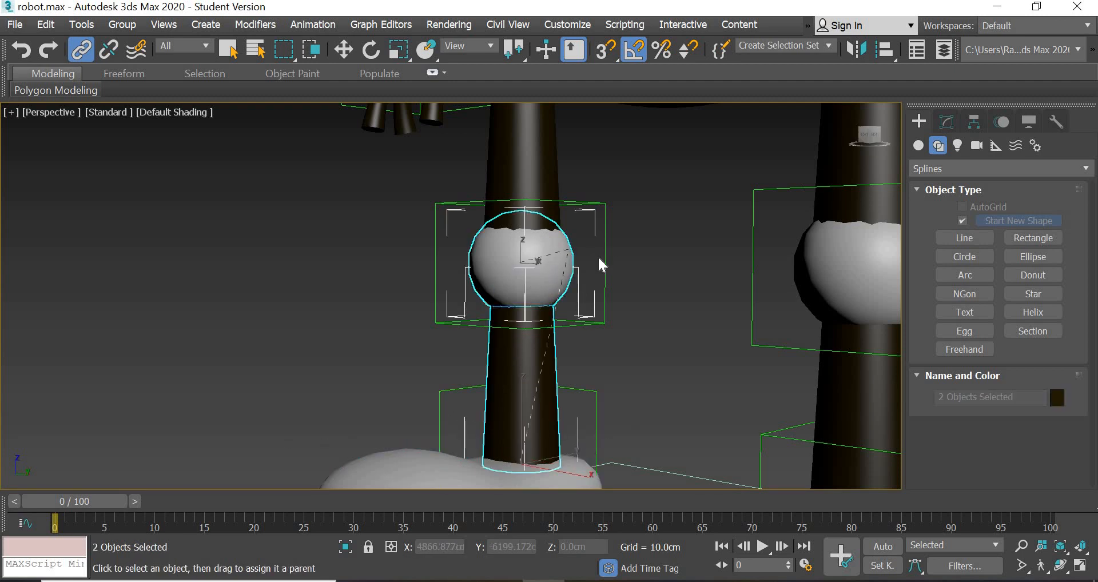
pyautogui.moveTo(548, 351); pyautogui.dragTo(549, 396, button='middle')
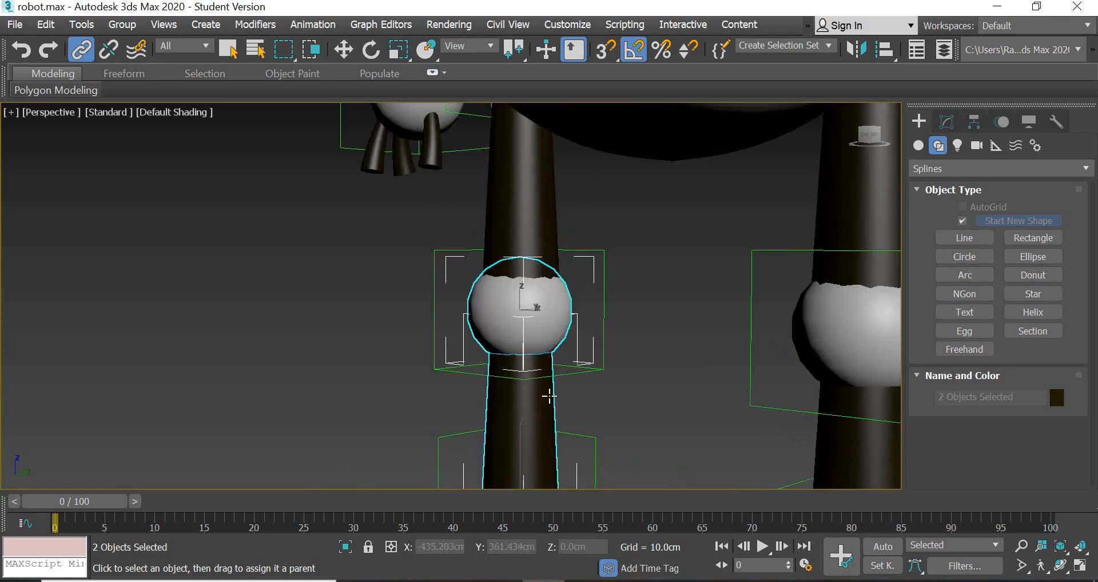
# - Link the robot's right upper leg to the hip dummy, and that hip dummy to the waist circle
pyautogui.moveTo(527, 226); pyautogui.dragTo(522, 372, button='middle')
pyautogui.click(522, 379)
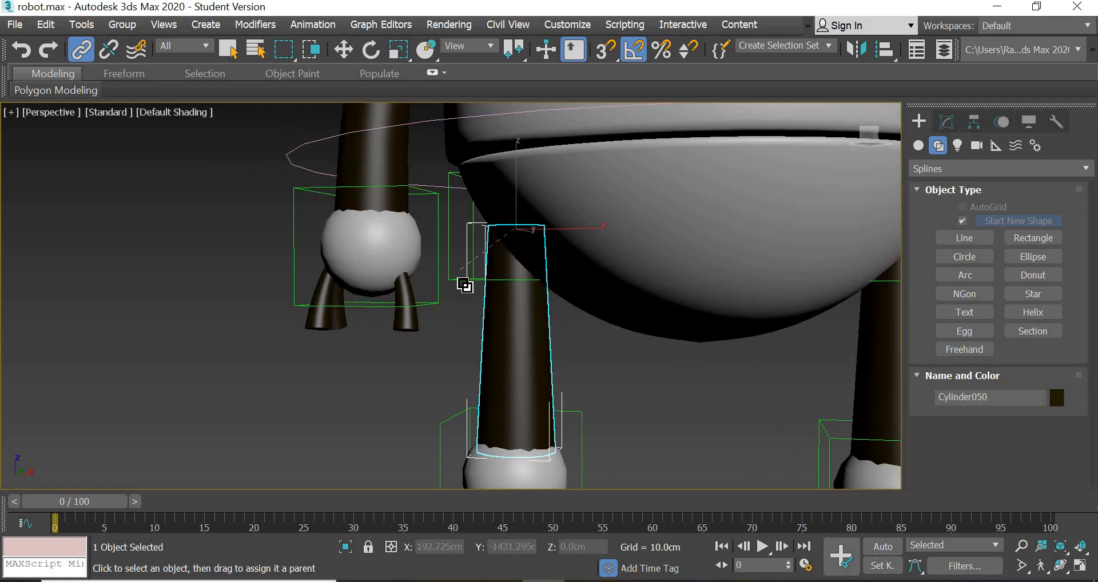
pyautogui.moveTo(416, 439); pyautogui.dragTo(441, 391, button='middle')
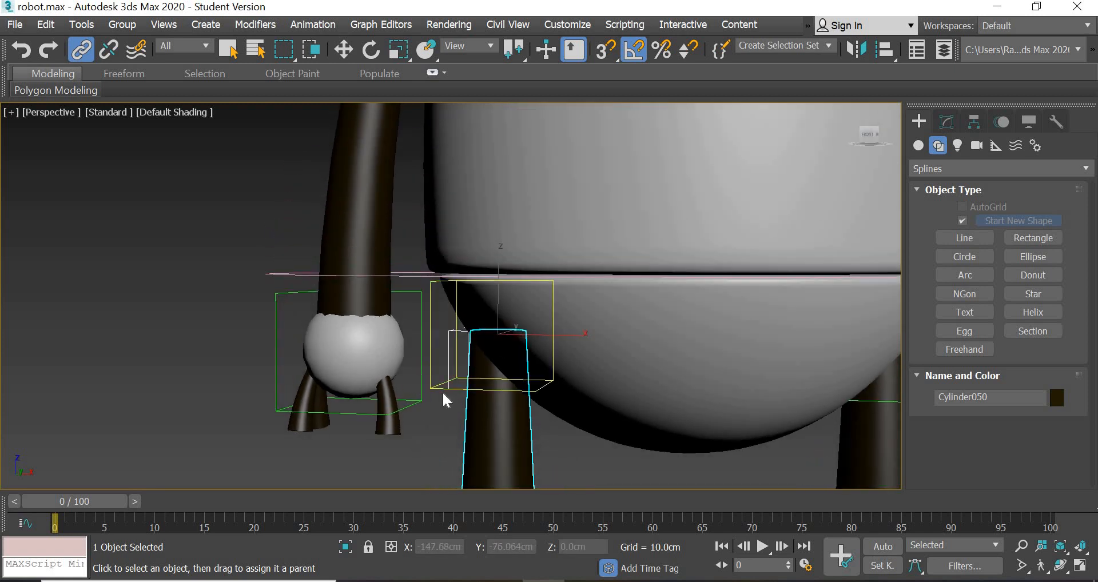
pyautogui.moveTo(274, 282); pyautogui.dragTo(273, 282)
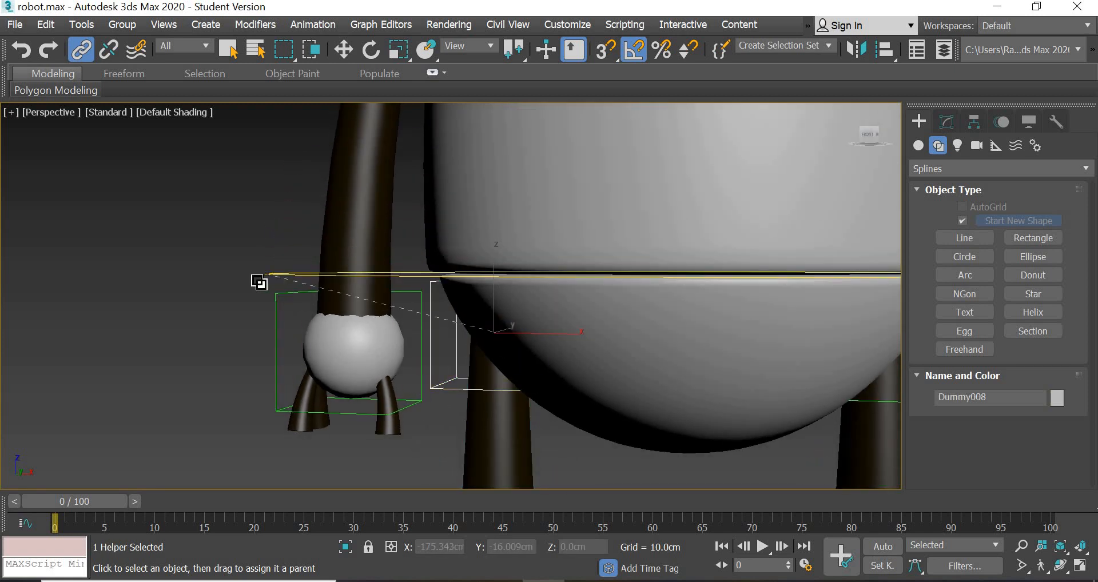
pyautogui.press('w')
# - Test the updated hierarchy by moving the foot rectangle about 88 cm along X, and undo the move
pyautogui.scroll(-8, 458, 288)
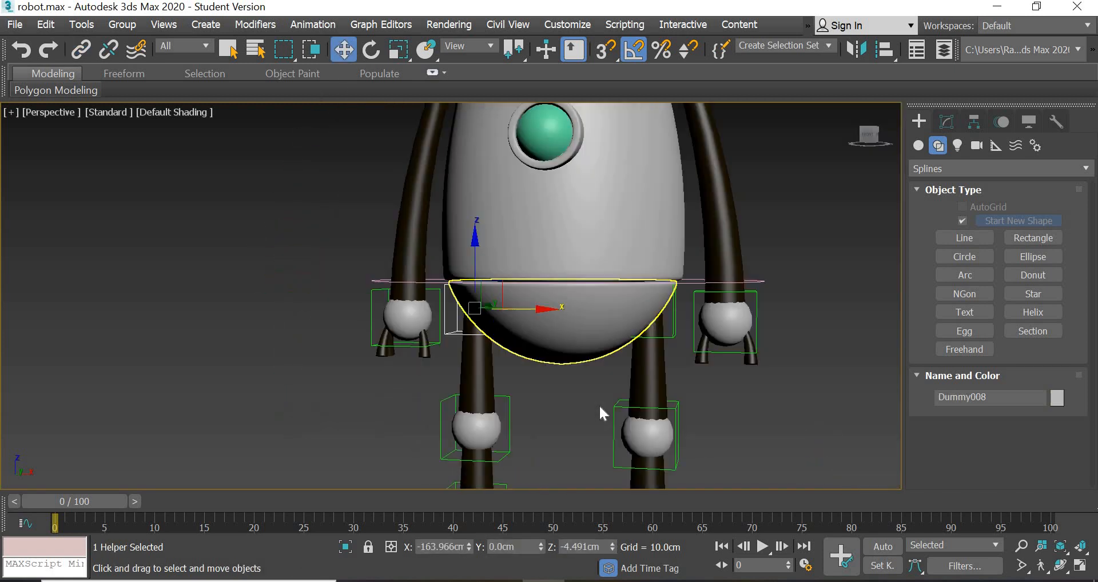
pyautogui.click(499, 416)
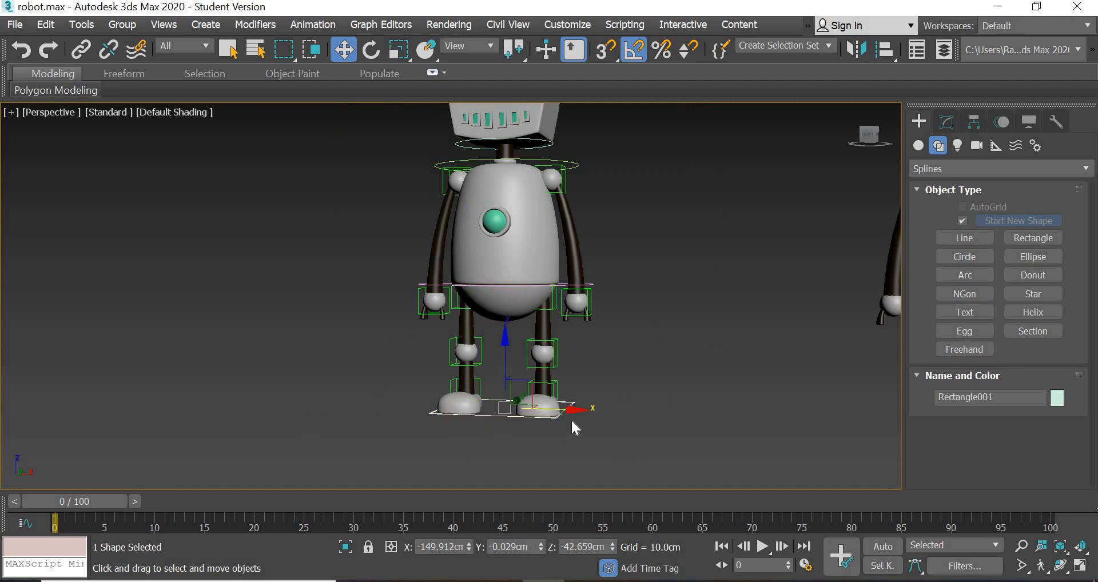
pyautogui.scroll(-3, 571, 420)
pyautogui.moveTo(571, 419); pyautogui.dragTo(739, 434)
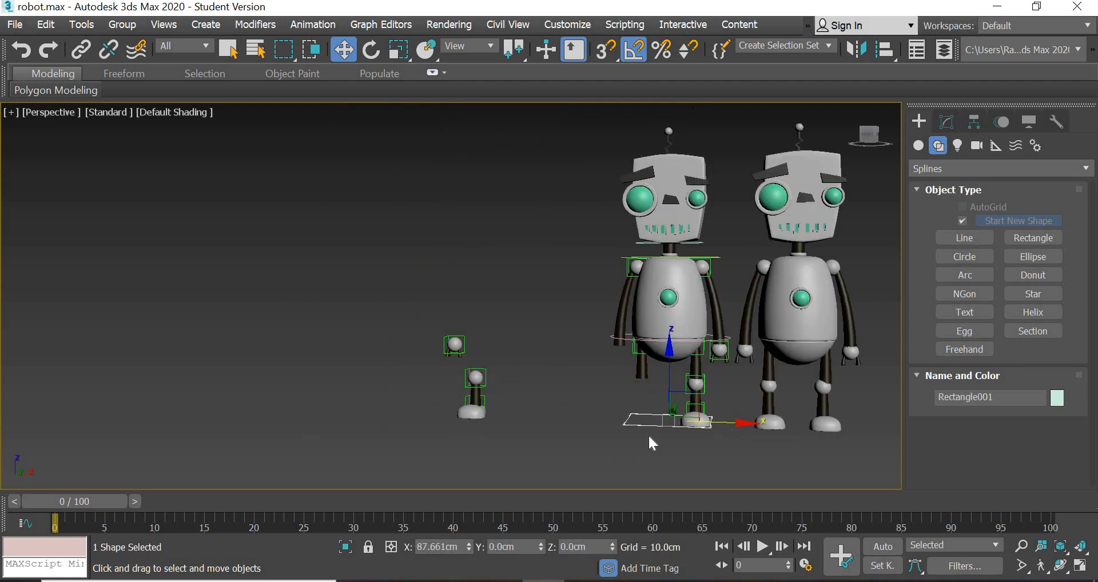
pyautogui.hotkey('ctrl', 'z')
pyautogui.scroll(10, 580, 420)
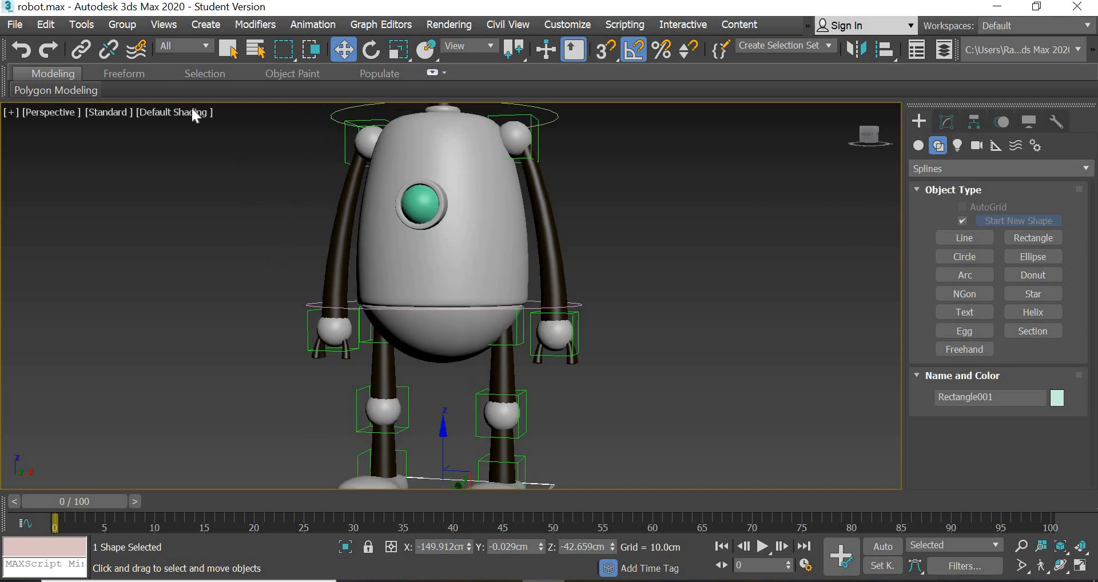
# - Link the remaining dummies of the robot's right limbs: wrist to shoulder dummy, knee to hip dummy, and ankle to knee dummy
pyautogui.click(81, 50)
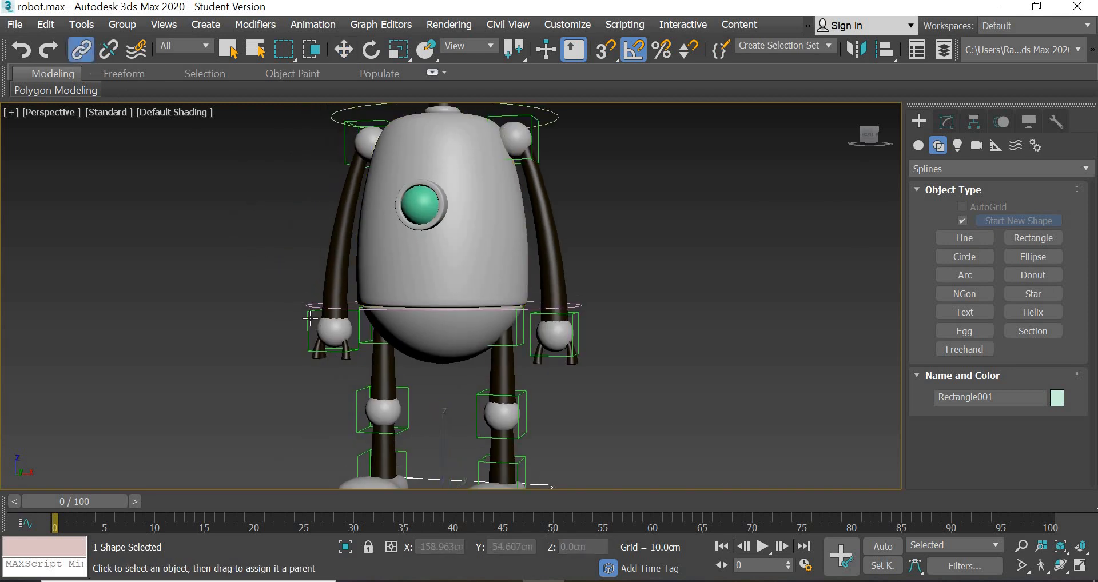
pyautogui.moveTo(265, 208); pyautogui.dragTo(353, 154)
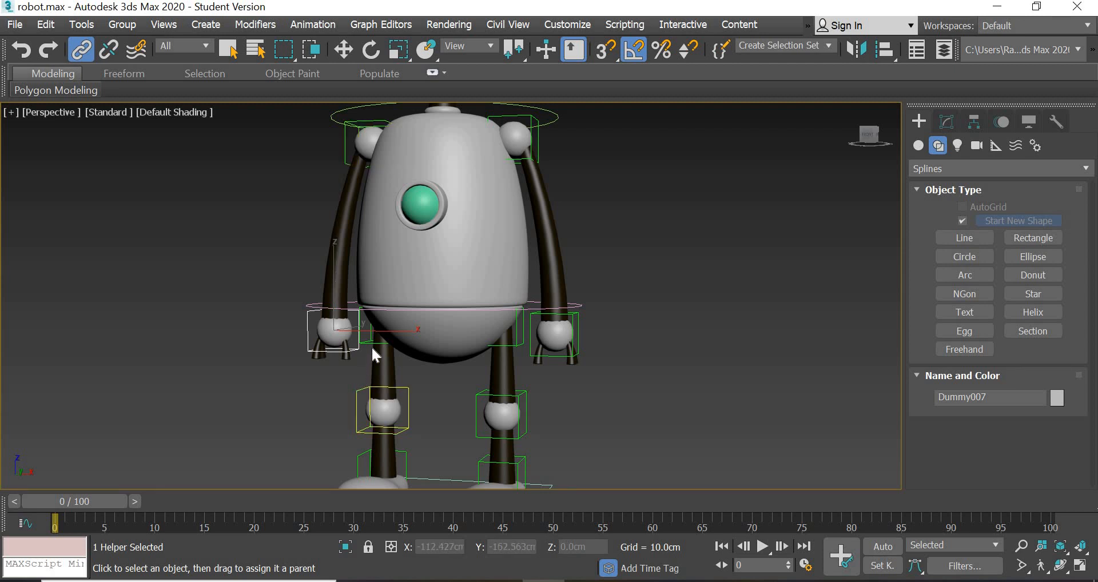
pyautogui.moveTo(375, 355)
pyautogui.mouseDown()
pyautogui.moveTo(368, 343)
pyautogui.moveTo(377, 346)
pyautogui.mouseUp()
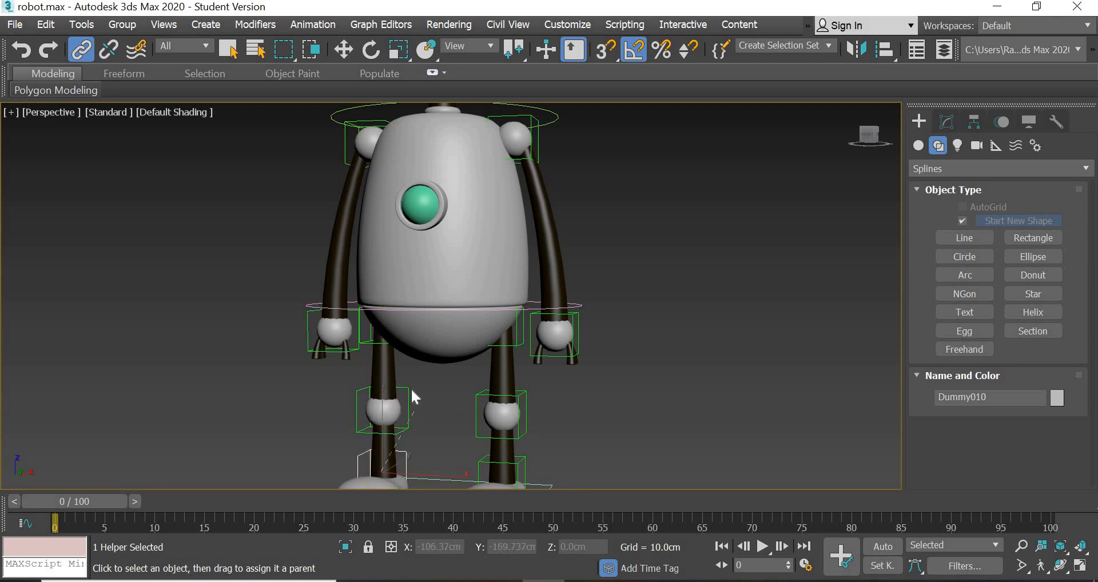
pyautogui.moveTo(407, 394); pyautogui.dragTo(345, 106)
pyautogui.press('w')
pyautogui.scroll(-8, 521, 247)
pyautogui.click(485, 326)
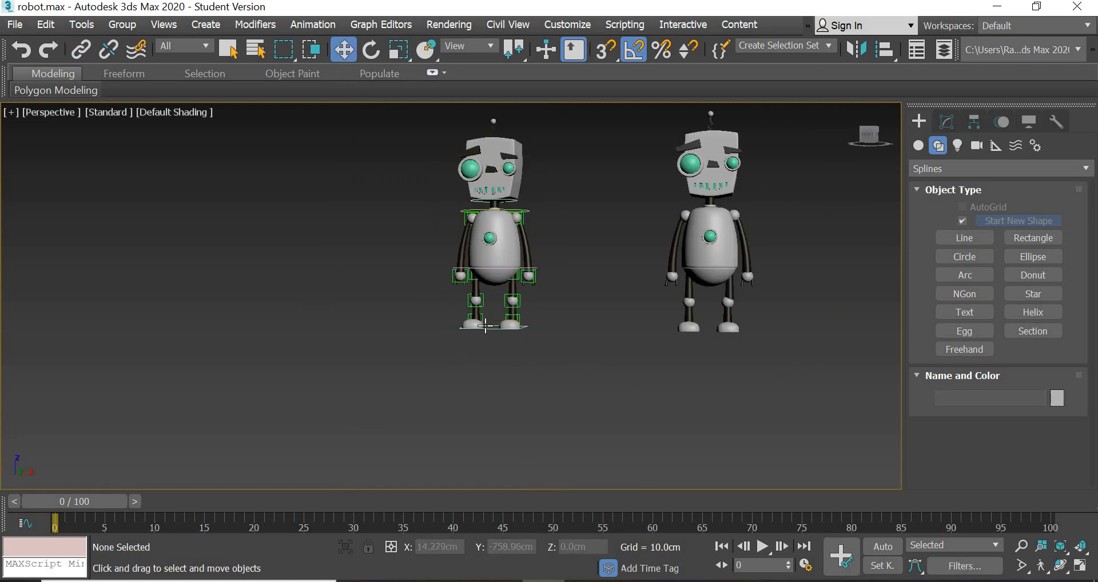
# - Move the foot rectangle about 37 cm in the negative X direction to test the complete rig
pyautogui.keyDown('alt'); pyautogui.moveTo(520, 407); pyautogui.dragTo(486, 354, button='middle'); pyautogui.keyUp('alt')
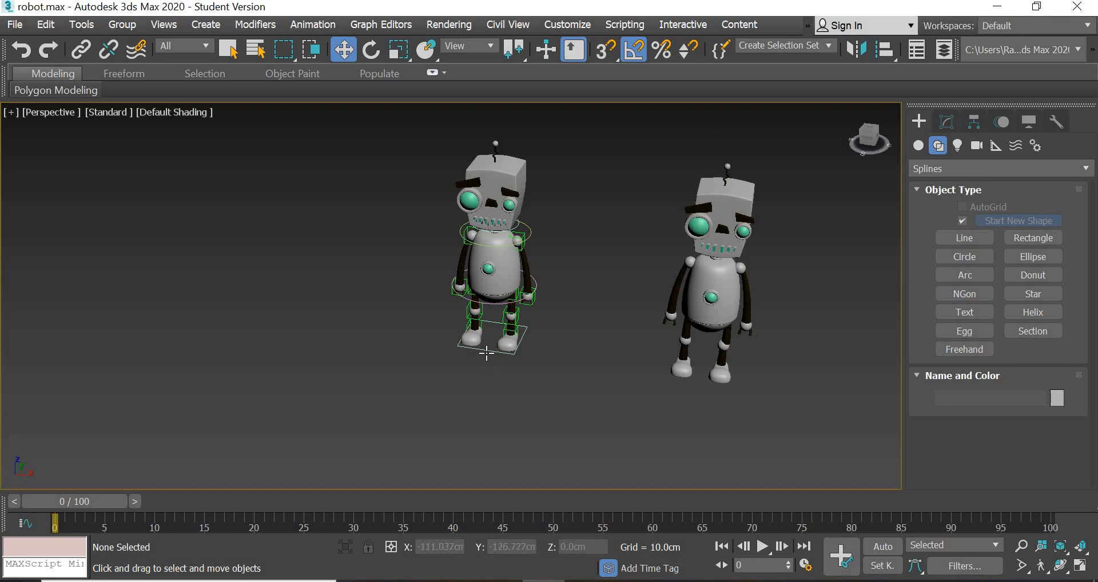
pyautogui.click(502, 351)
pyautogui.moveTo(724, 410); pyautogui.dragTo(507, 421)
pyautogui.hotkey('ctrl', 'x')
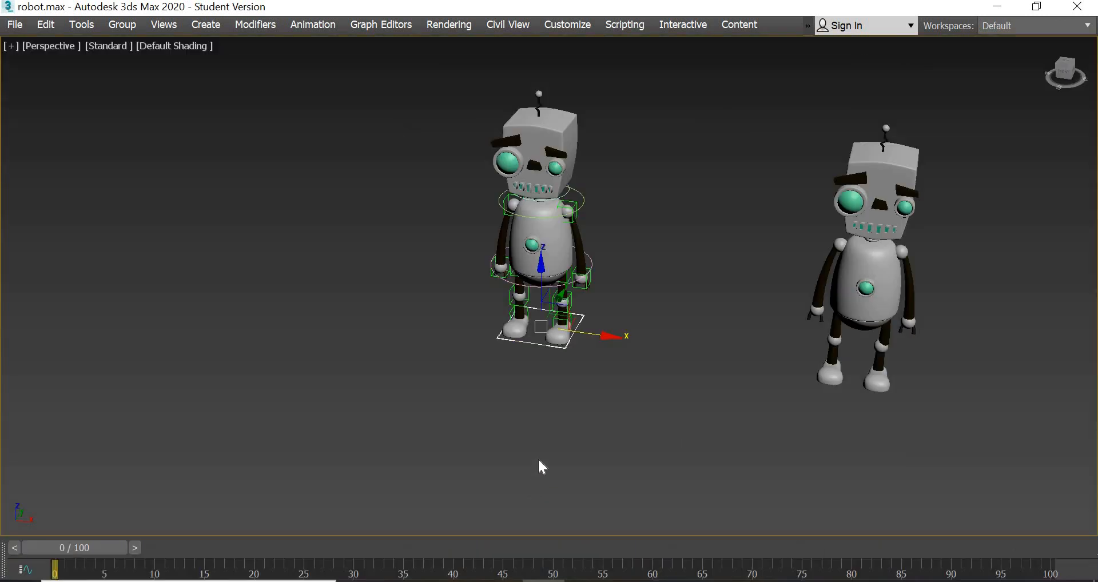
pyautogui.hotkey('ctrl', 'x')
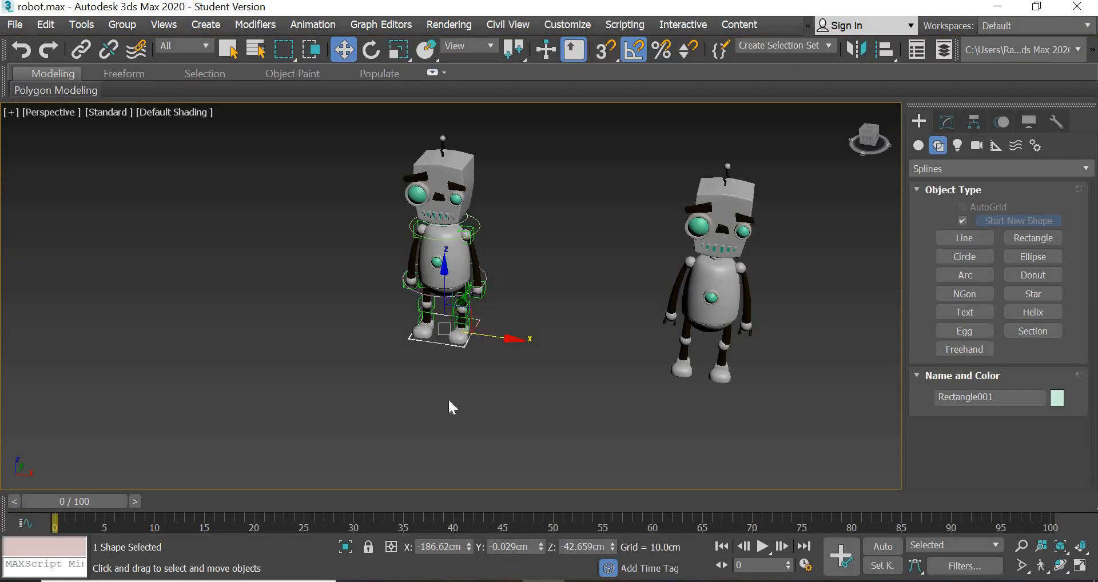
# - Test the hierarchy once more by moving the foot rectangle, and undo the move
pyautogui.keyDown('alt'); pyautogui.moveTo(503, 373); pyautogui.dragTo(433, 417, button='middle'); pyautogui.keyUp('alt')
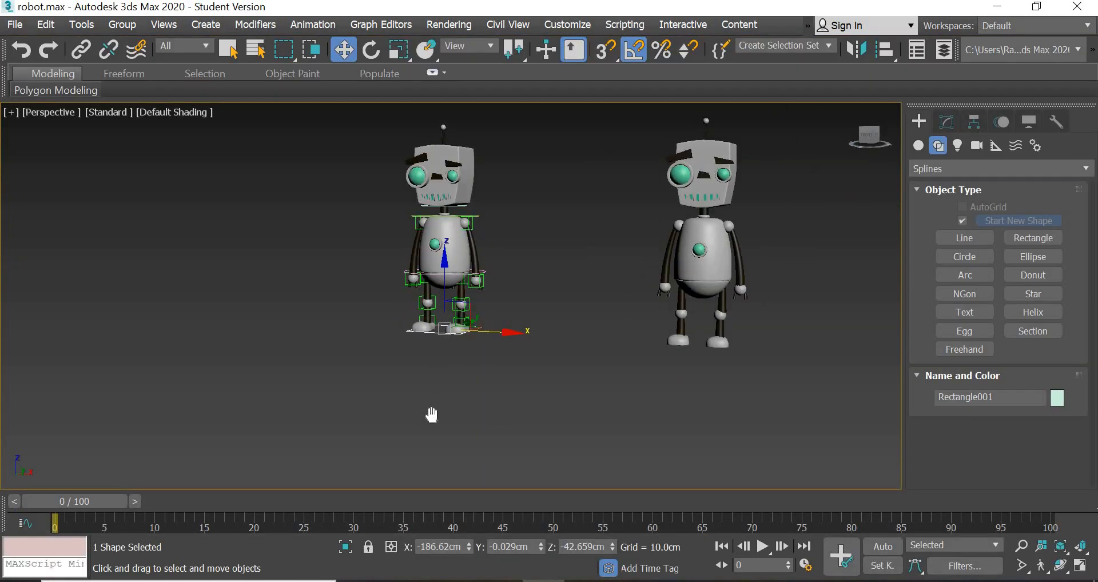
pyautogui.scroll(3, 433, 417)
pyautogui.moveTo(441, 369); pyautogui.dragTo(461, 459, button='middle')
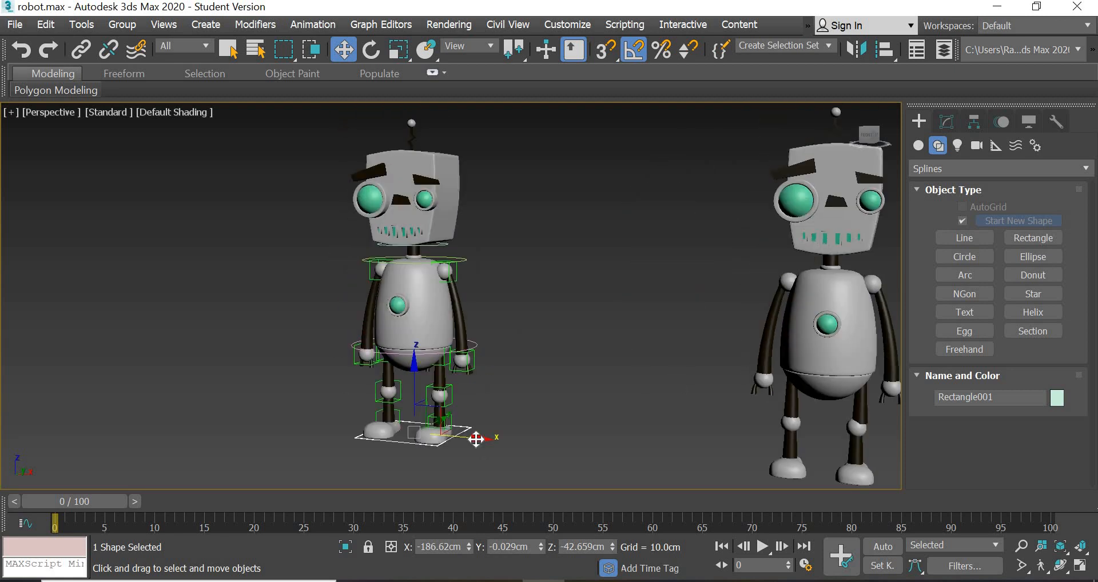
pyautogui.moveTo(724, 486); pyautogui.dragTo(488, 462)
pyautogui.hotkey('ctrl', 'z')
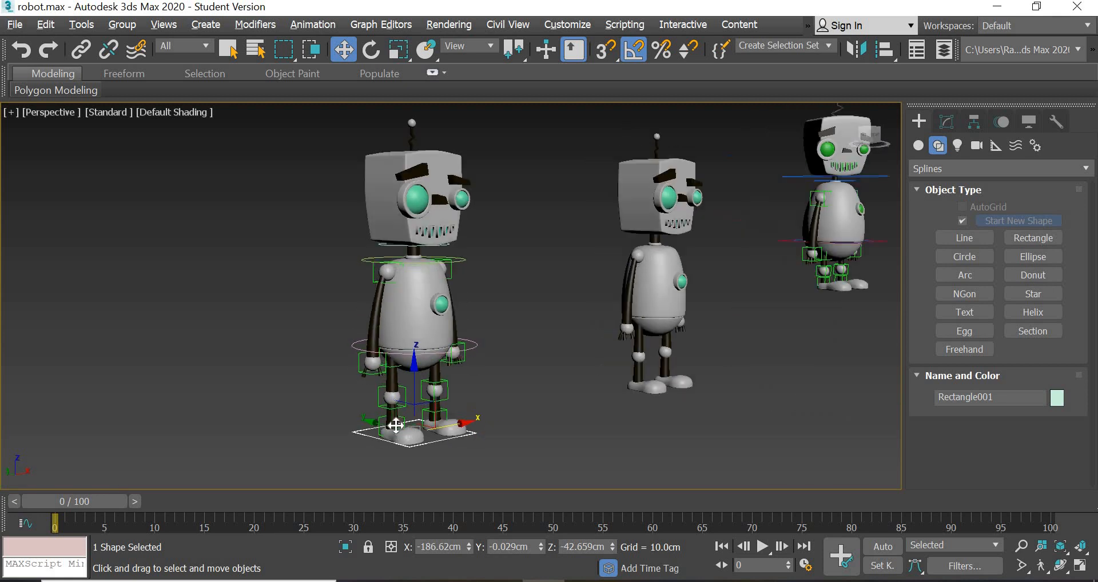
# - Move the stray finger beneath the pelvis about 36 cm in the negative X direction, back to the robot's right hand
pyautogui.scroll(5, 407, 423)
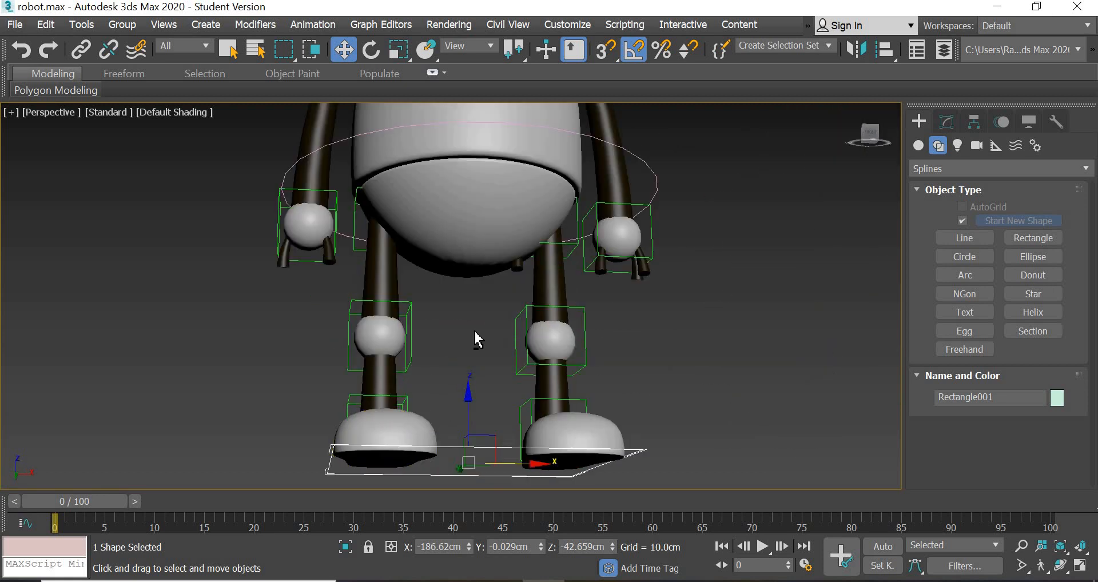
pyautogui.keyDown('alt'); pyautogui.moveTo(494, 314); pyautogui.dragTo(529, 271, button='middle'); pyautogui.keyUp('alt')
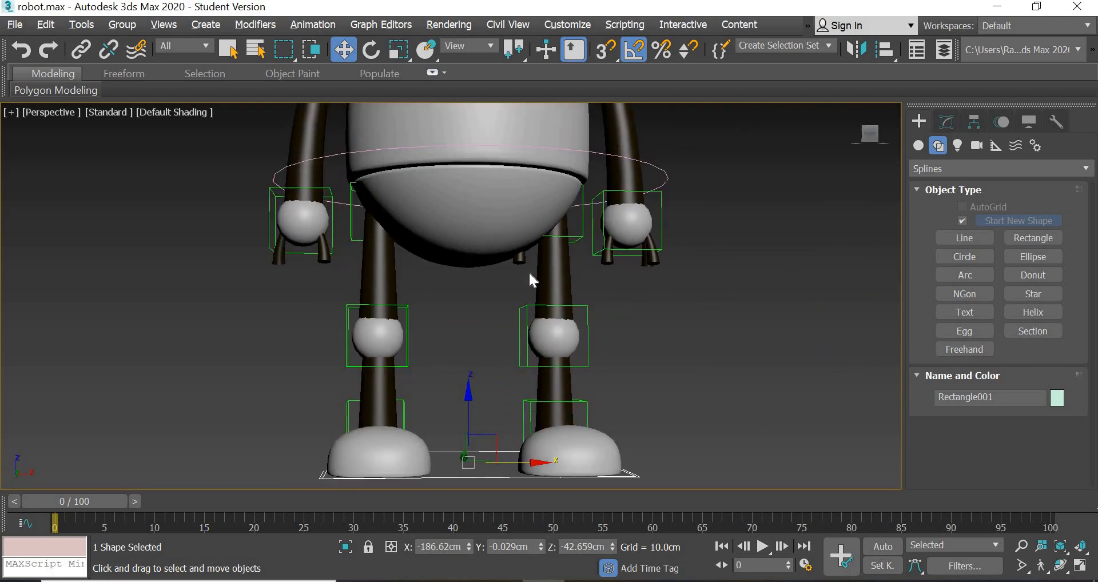
pyautogui.click(521, 261)
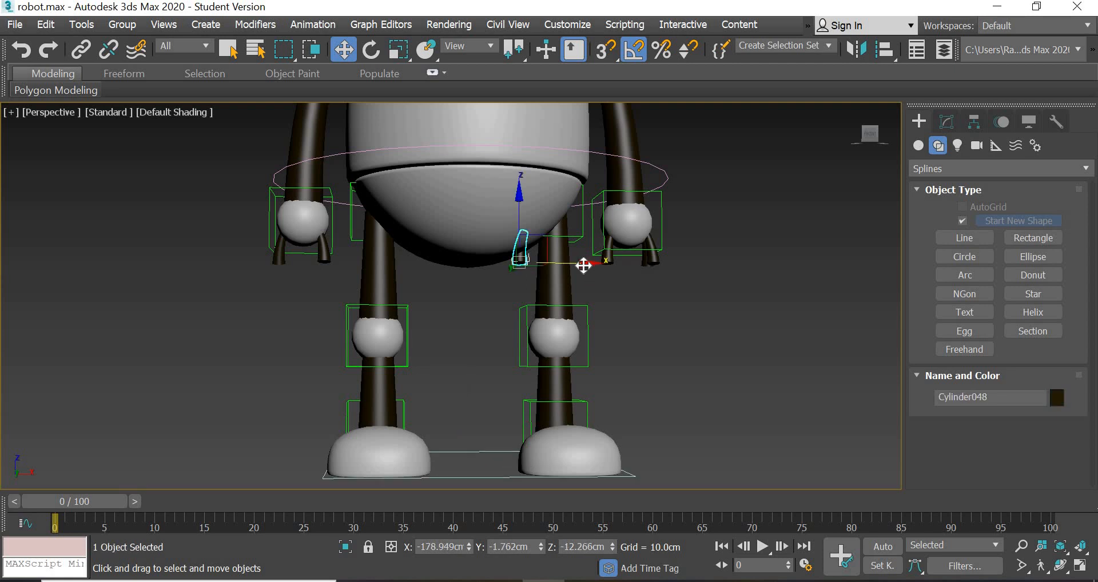
pyautogui.moveTo(387, 278); pyautogui.dragTo(291, 318)
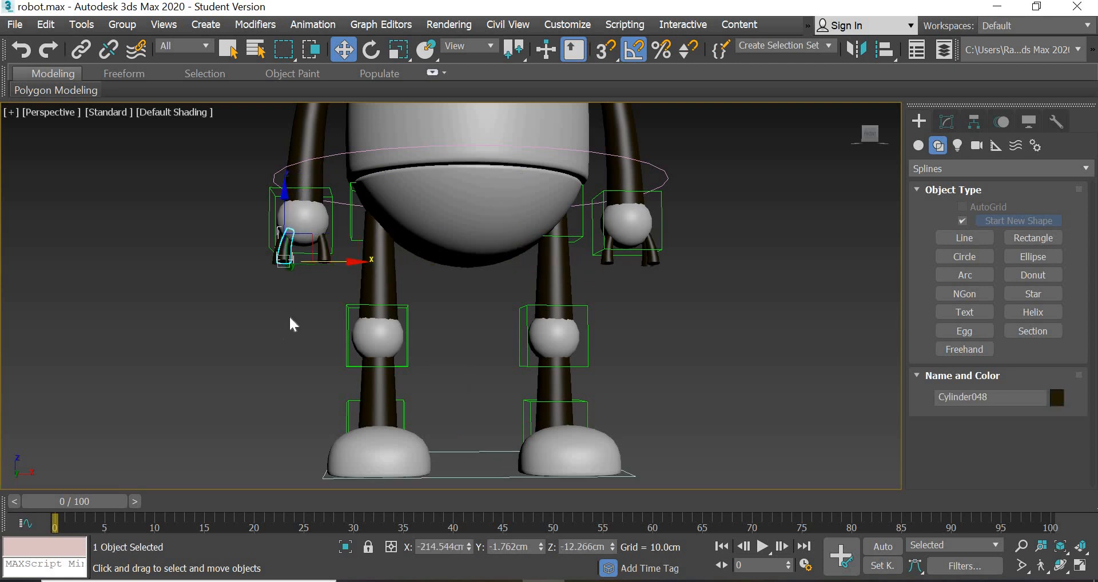
# - Link the repositioned finger to the wrist dummy around the robot's right hand
pyautogui.keyDown('alt'); pyautogui.moveTo(325, 361); pyautogui.dragTo(346, 343, button='middle'); pyautogui.keyUp('alt')
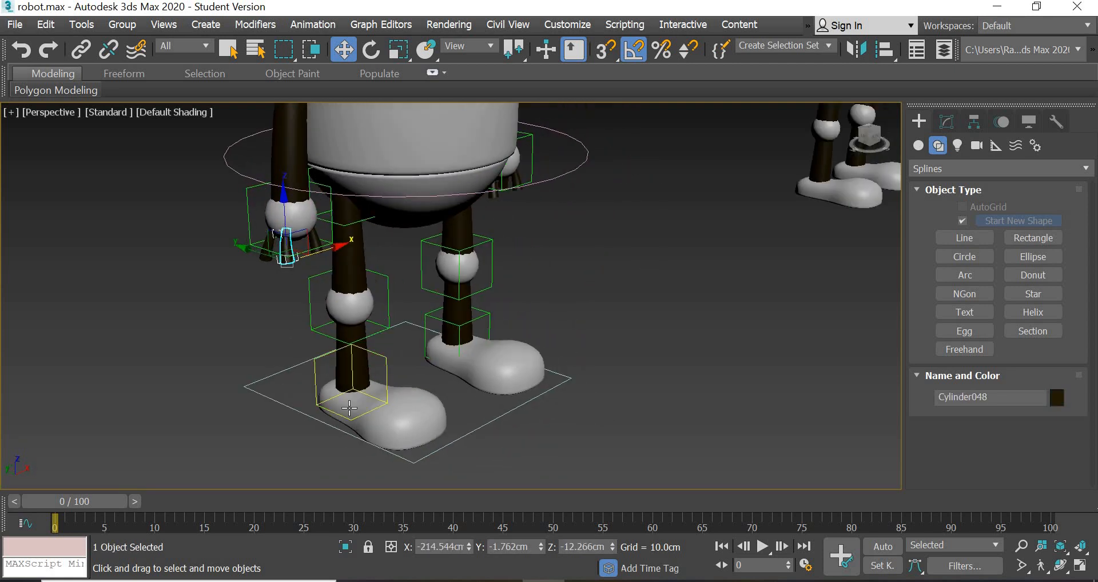
pyautogui.scroll(5, 345, 322)
pyautogui.scroll(-5, 345, 321)
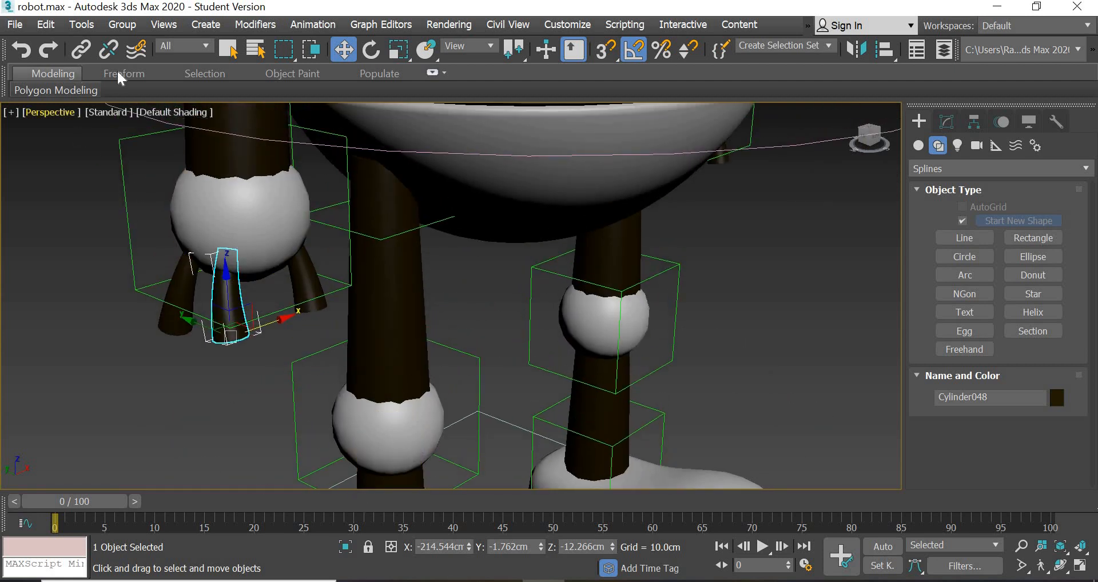
pyautogui.click(81, 50)
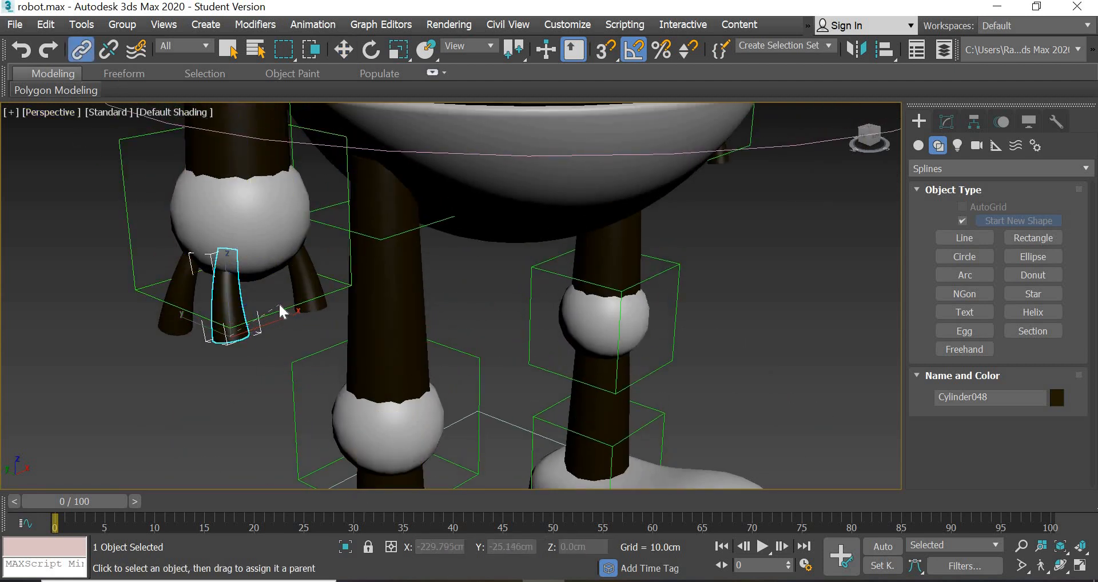
pyautogui.moveTo(279, 303); pyautogui.dragTo(287, 311)
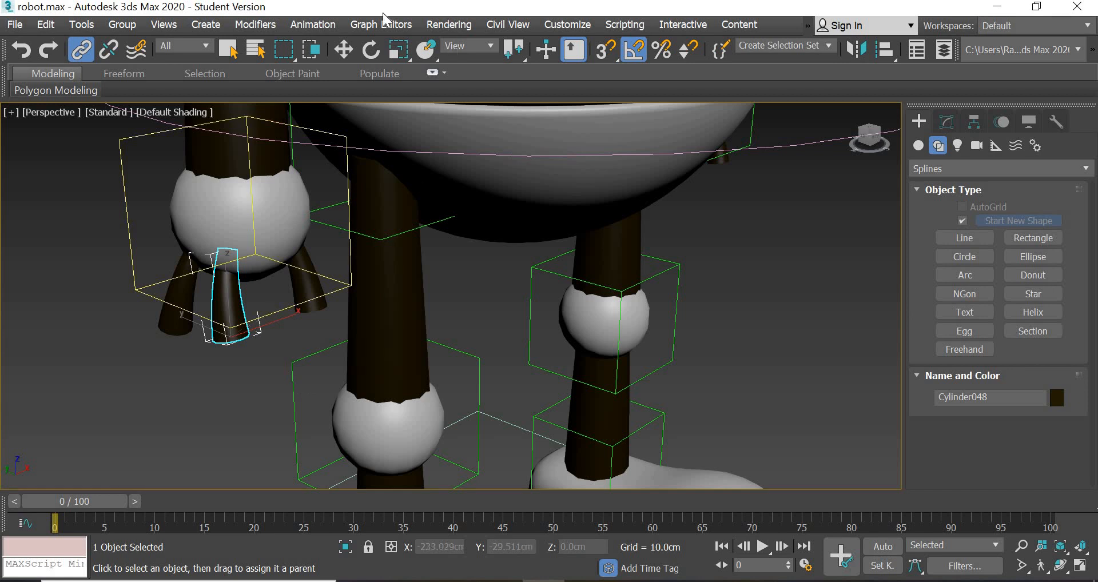
pyautogui.click(344, 49)
# - Test-move the torso of the robot without control shapes, undo the move, and clear the selection
pyautogui.scroll(-5, 488, 290)
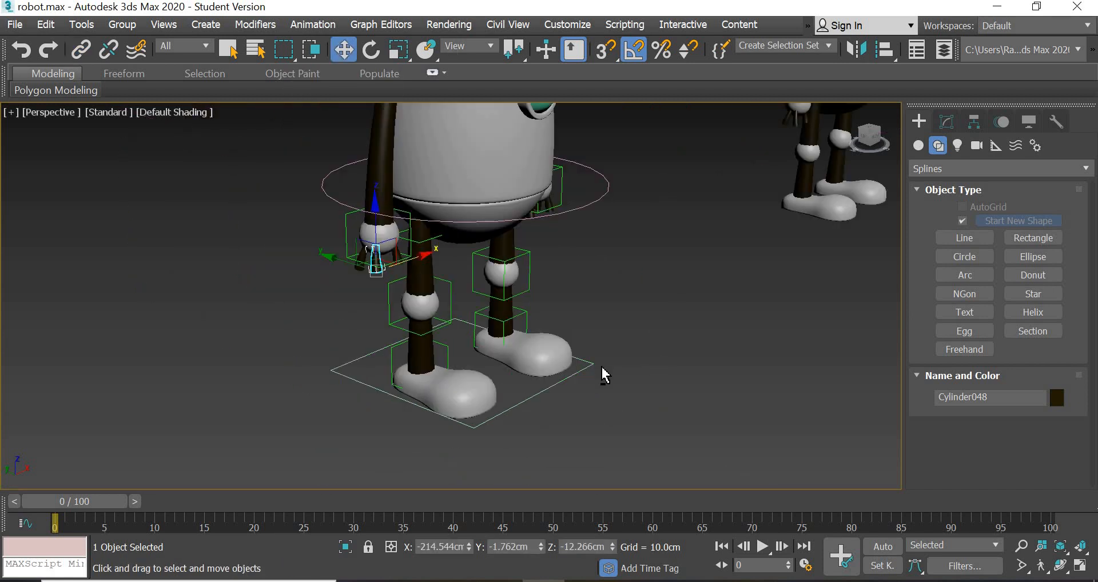
pyautogui.scroll(2, 601, 372)
pyautogui.click(724, 408)
pyautogui.scroll(-5, 375, 421)
pyautogui.moveTo(542, 416); pyautogui.dragTo(395, 396, button='middle')
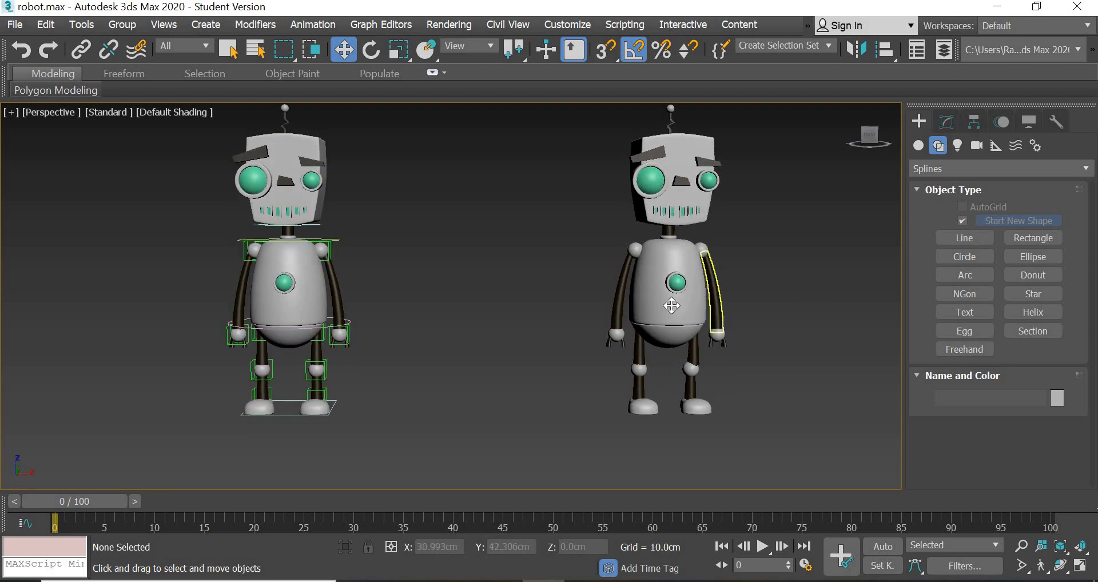
pyautogui.click(668, 315)
pyautogui.moveTo(874, 324); pyautogui.dragTo(742, 346)
pyautogui.hotkey('ctrl', 'z')
pyautogui.click(433, 354)
pyautogui.keyDown('alt'); pyautogui.moveTo(426, 376); pyautogui.dragTo(431, 368, button='middle'); pyautogui.keyUp('alt')
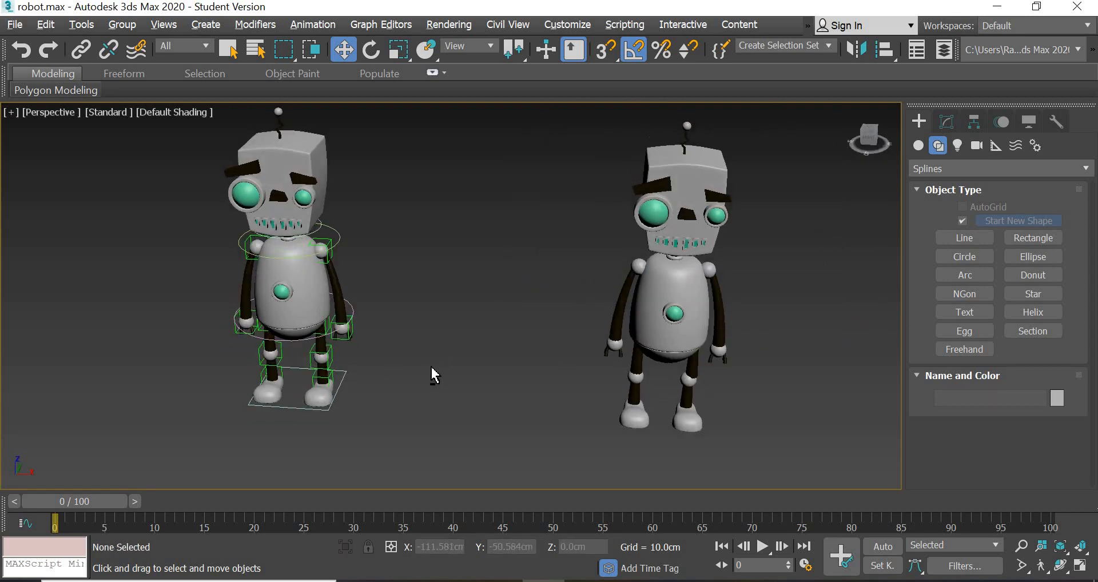